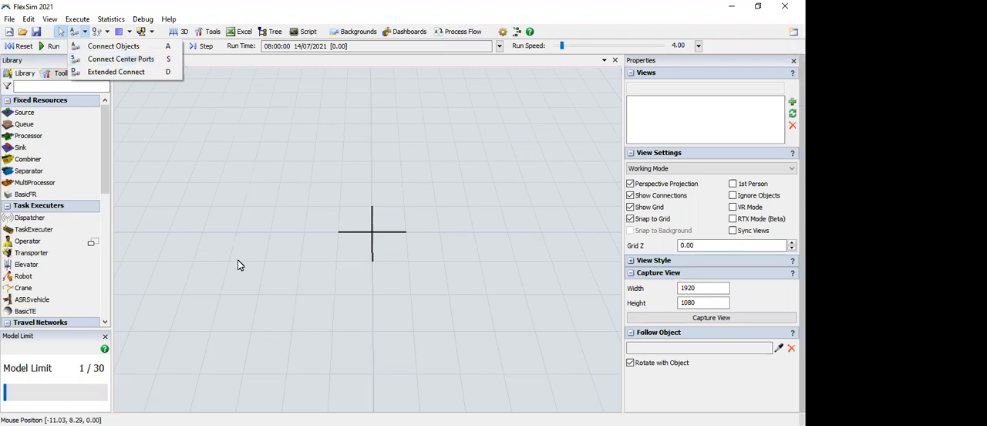
left_click(276, 407)
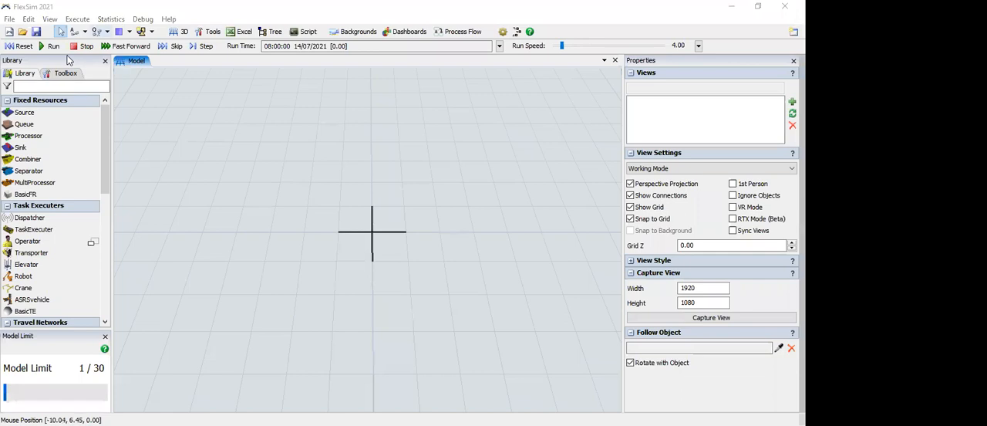
left_click(107, 32)
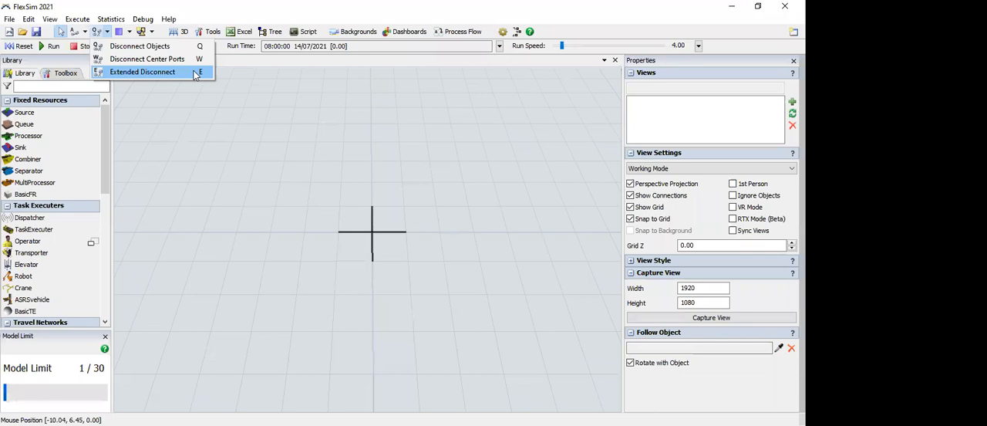
left_click(216, 150)
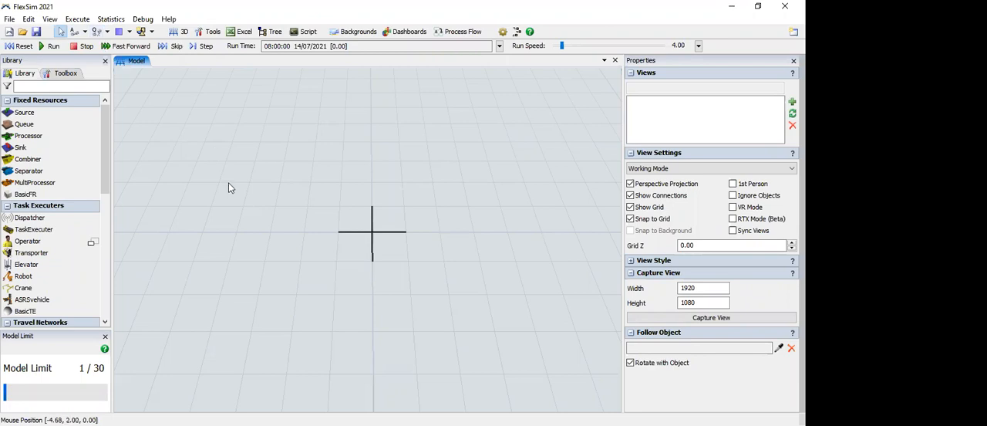
key("a")
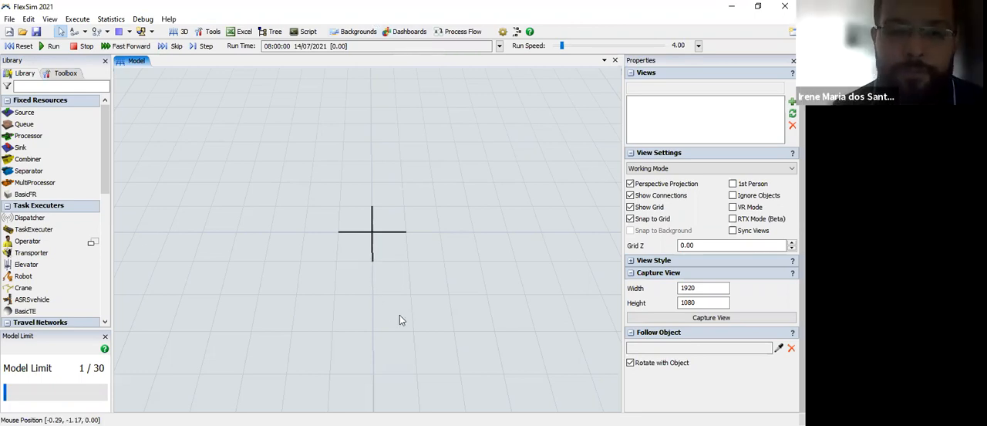
right_click_drag(409, 297, 475, 264)
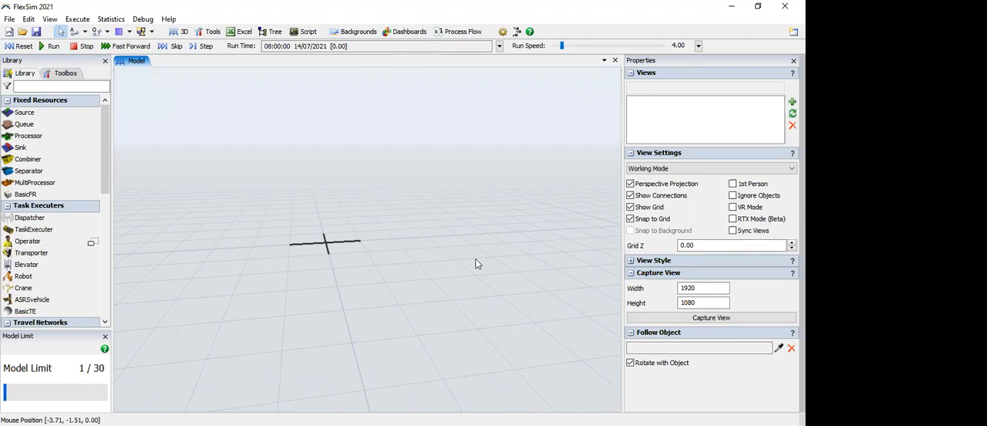
right_click_drag(445, 286, 436, 287)
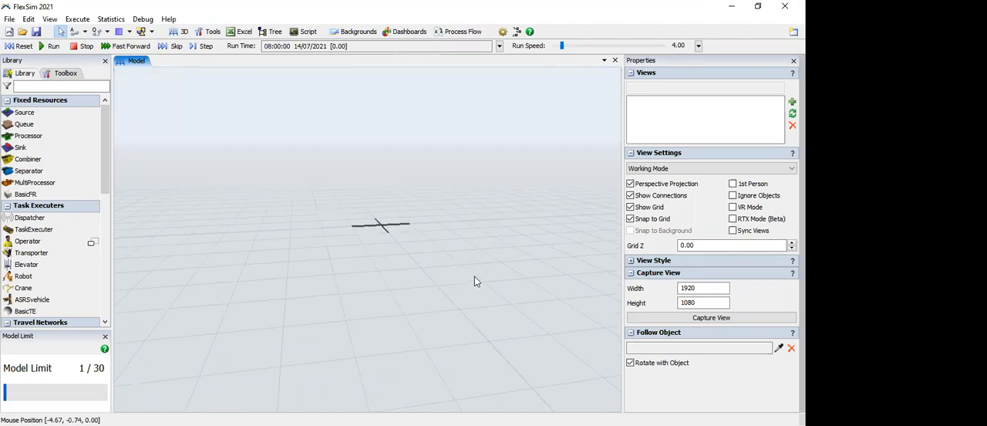
right_click_drag(478, 259, 389, 286)
left_click_drag(389, 287, 347, 290)
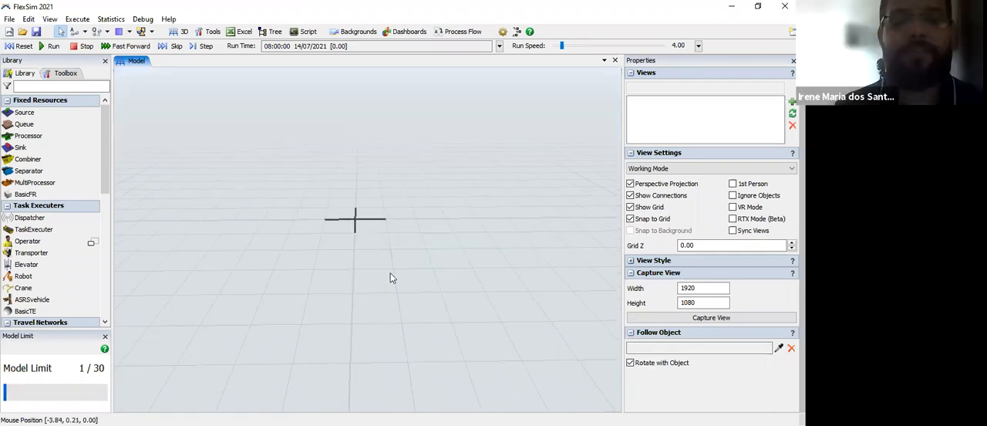
scroll(399, 286, "up", 1)
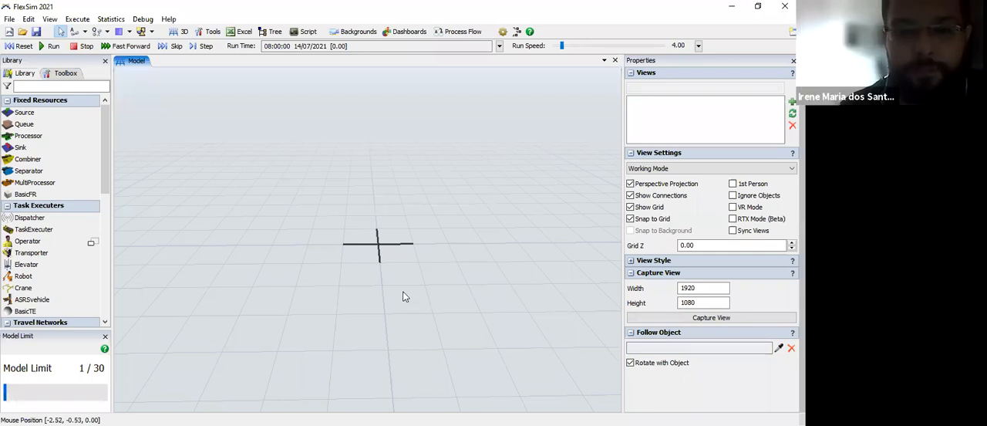
right_click_drag(408, 302, 418, 350)
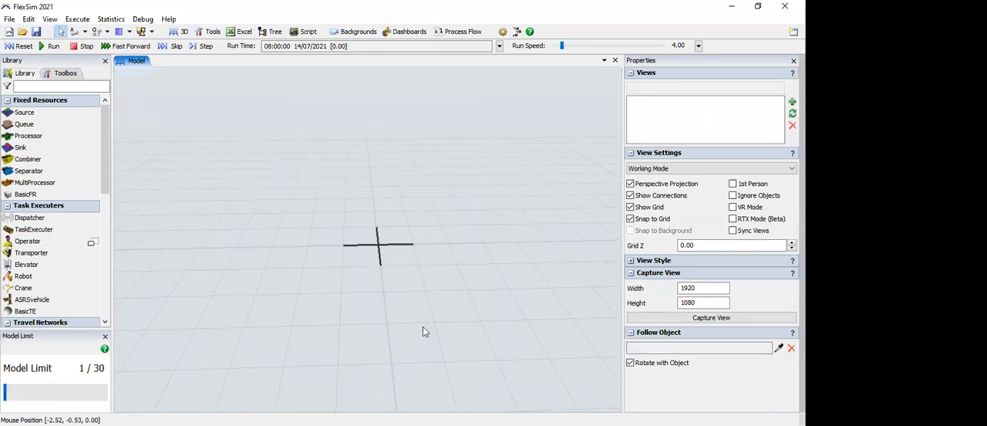
left_click_drag(369, 155, 369, 154)
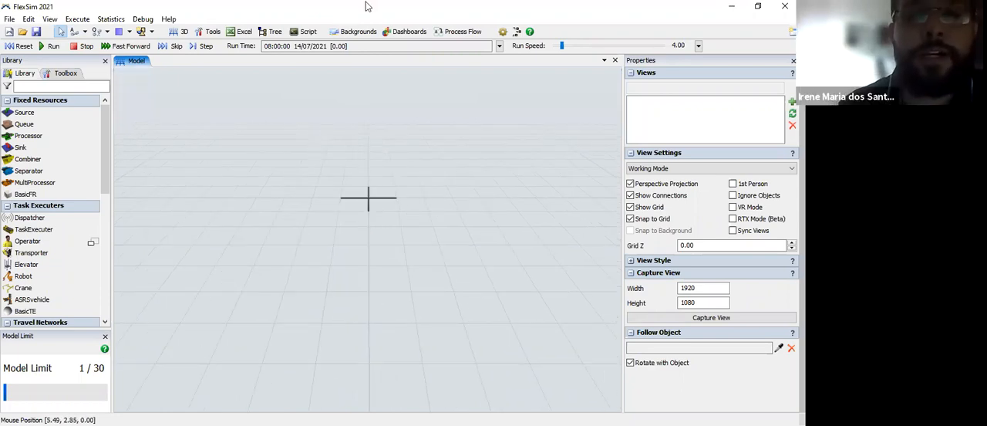
Step: Add the image planta-baixa-galpao-2520297 as a model background, keeping its default position and size
left_click(357, 31)
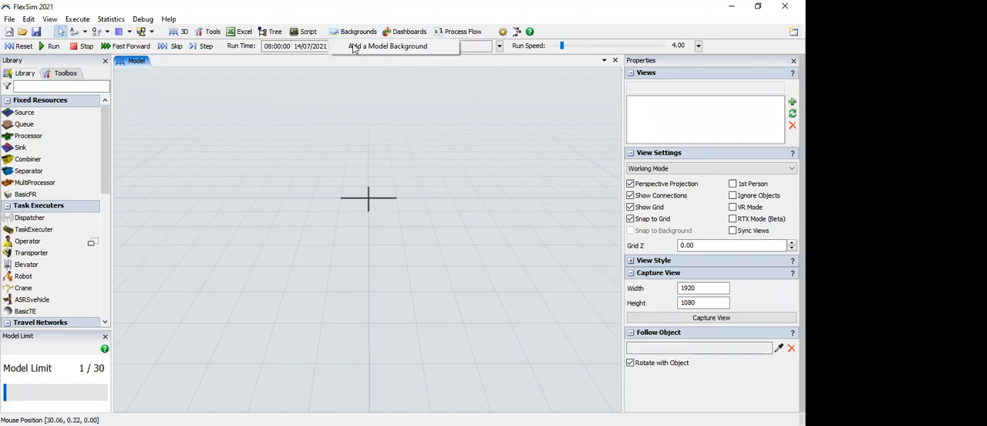
left_click(368, 48)
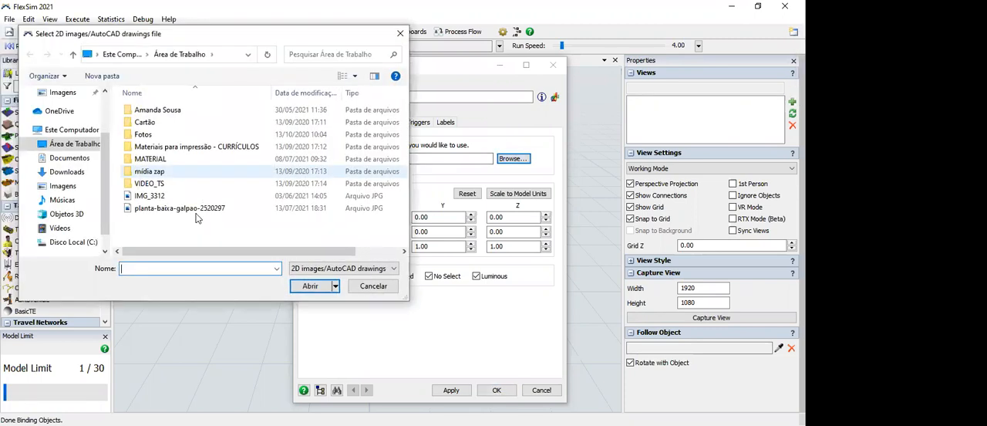
left_click(196, 214)
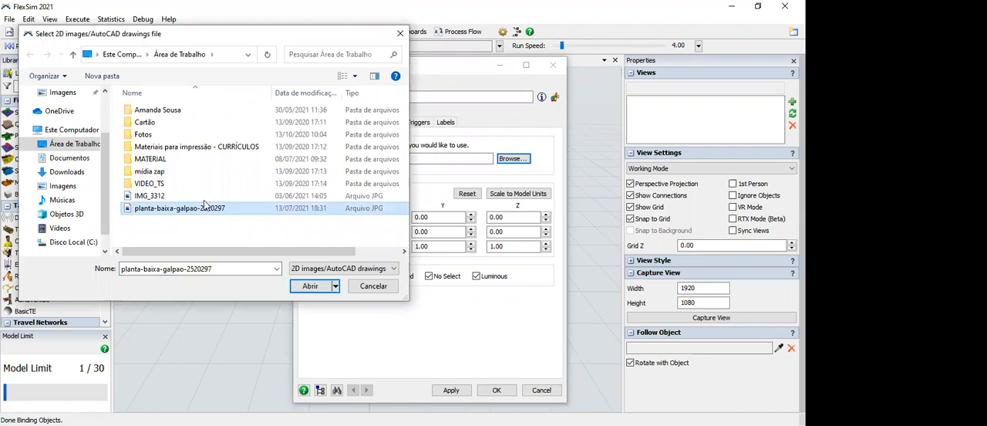
left_click(225, 211)
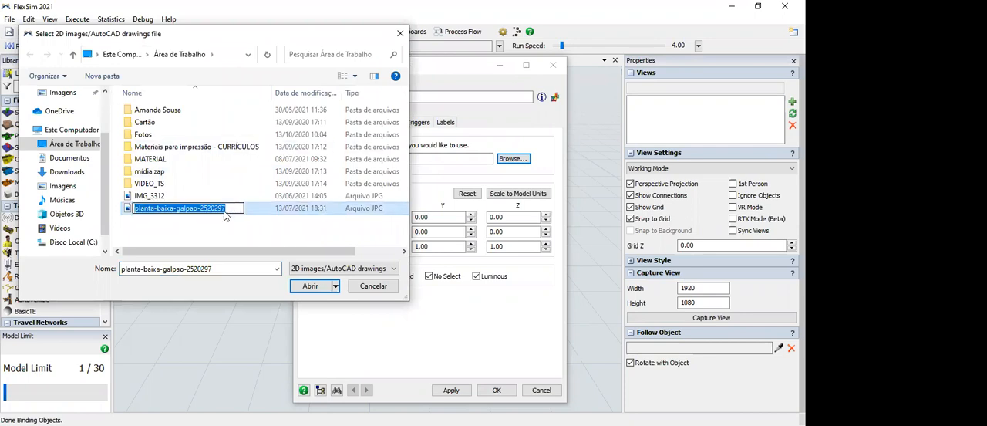
double_click(224, 212)
left_click(310, 287)
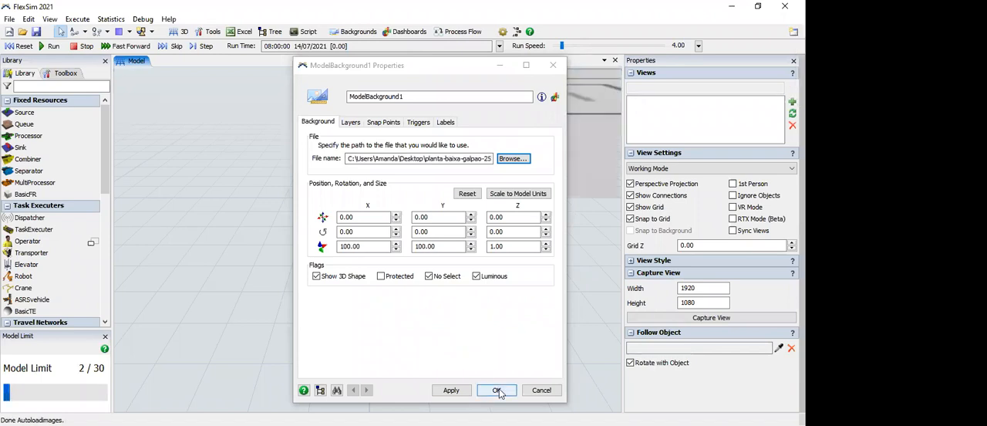
key("Return")
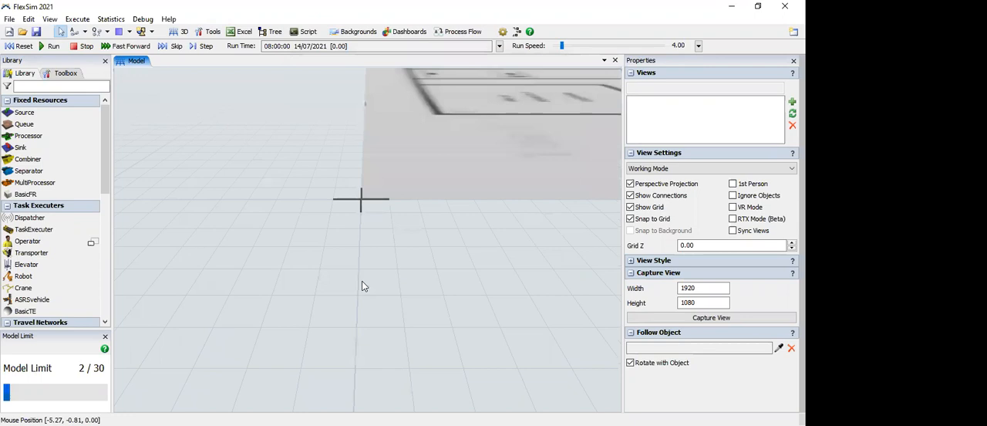
Step: Examine the floor plan background in the 3D view from several angles and distances, including its placement relative to the origin
scroll(364, 285, "up", 1)
scroll(364, 285, "down", 1)
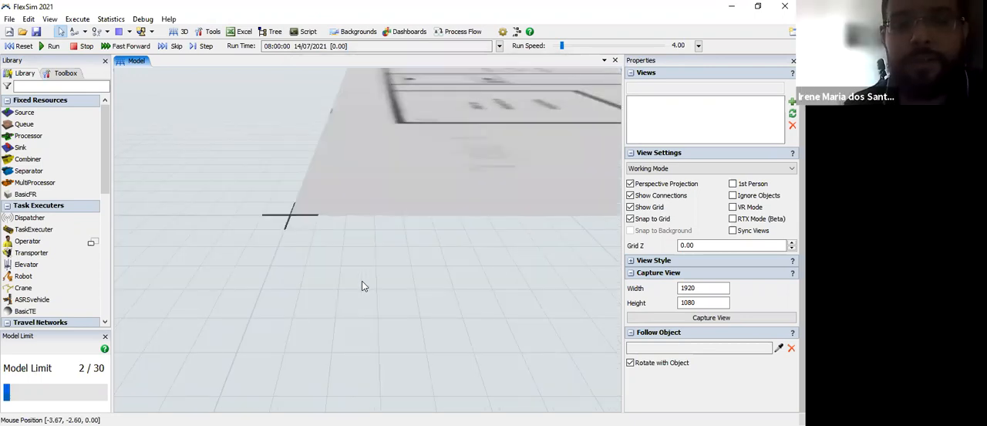
scroll(364, 285, "down", 2)
scroll(364, 286, "down", 1)
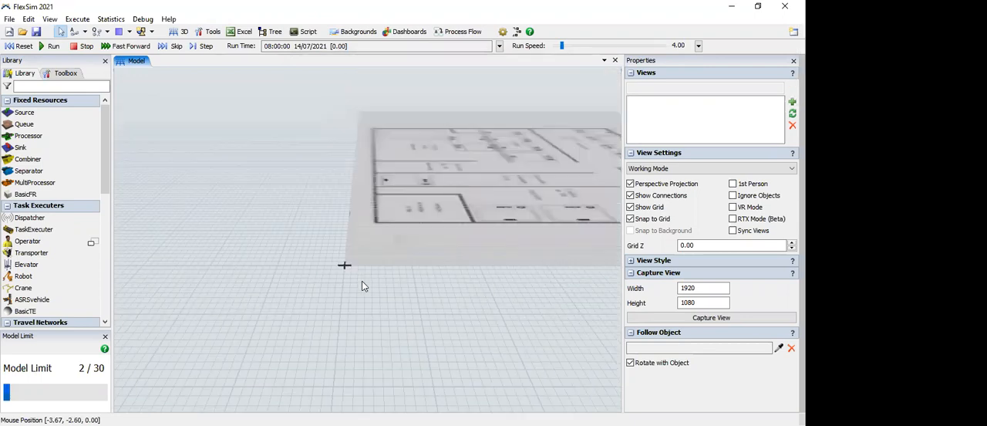
right_click_drag(362, 285, 444, 283)
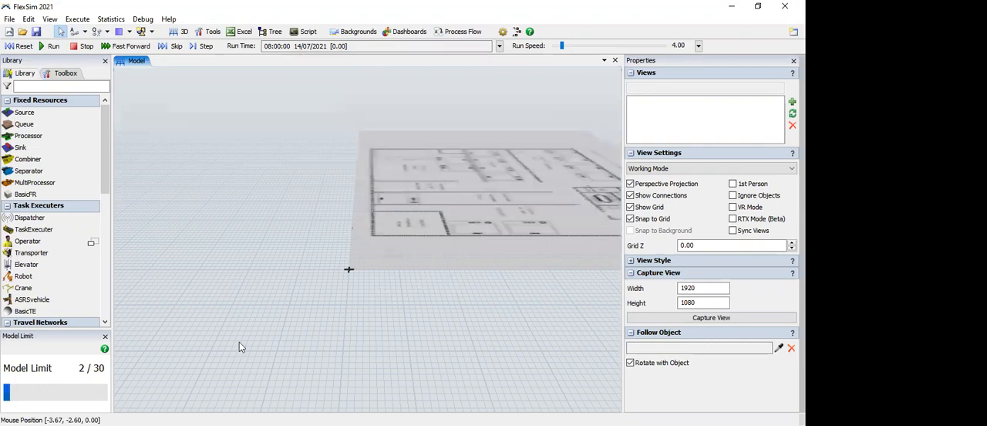
left_click_drag(362, 269, 255, 283)
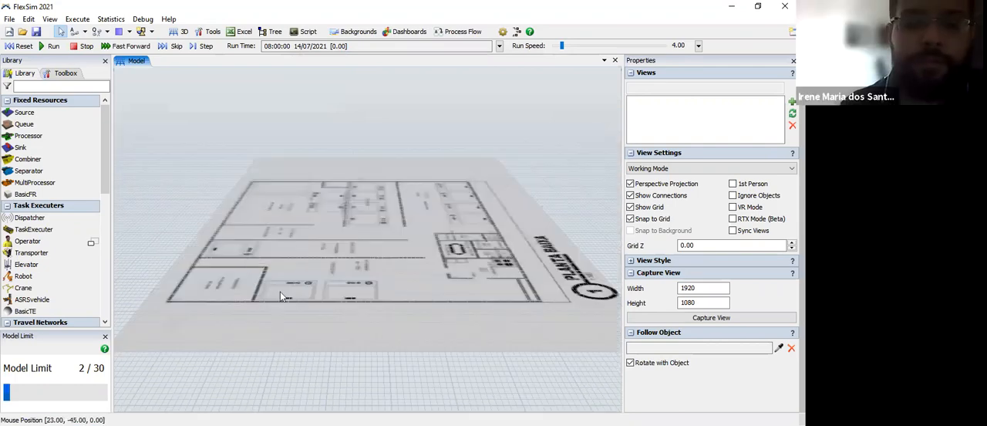
left_click_drag(358, 256, 280, 292)
scroll(295, 243, "up", 2)
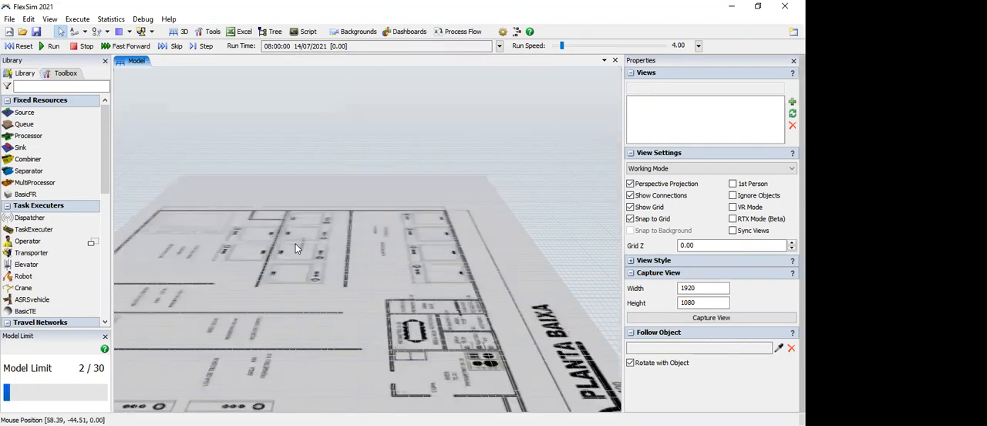
scroll(296, 244, "down", 2)
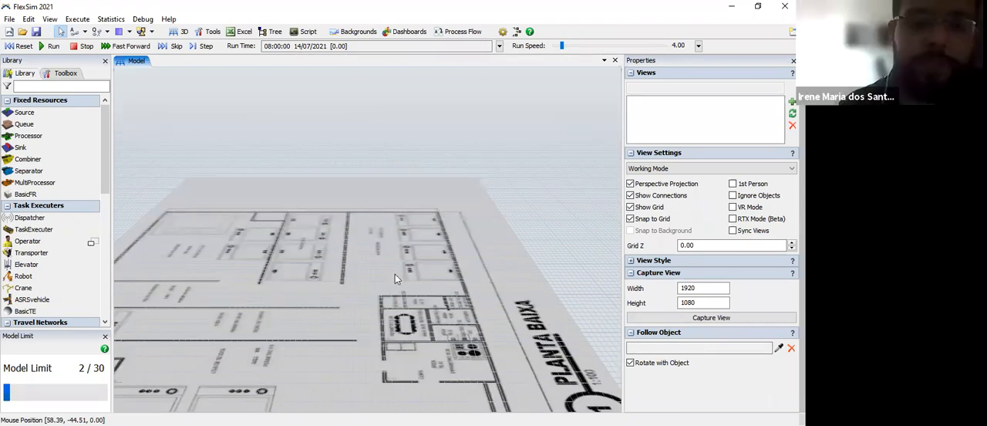
scroll(394, 294, "down", 3)
left_click_drag(392, 307, 512, 268)
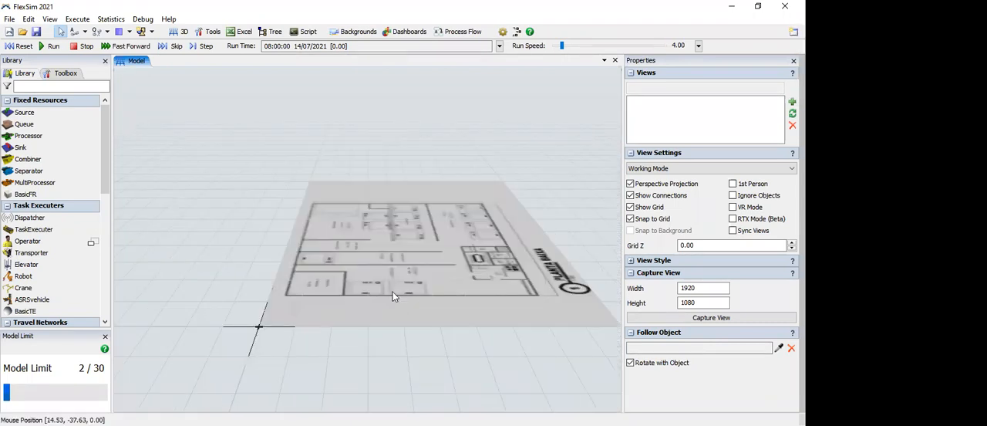
scroll(375, 293, "up", 1)
key("Right")
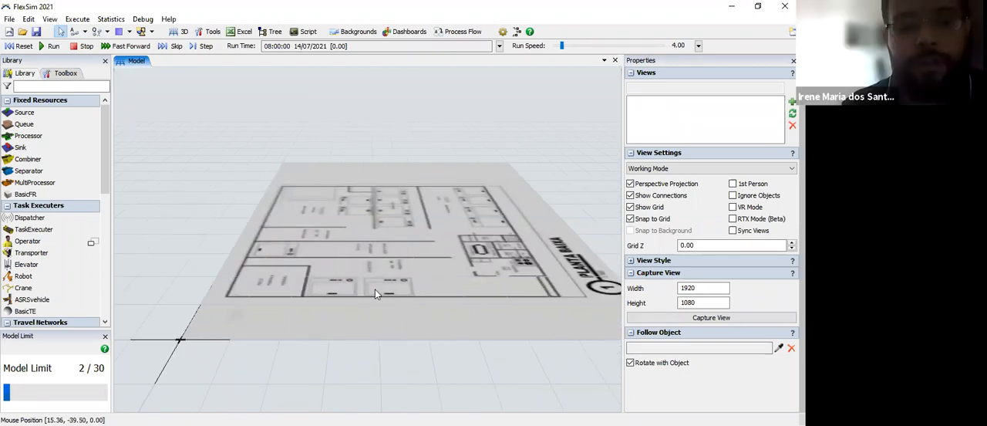
scroll(375, 291, "down", 1)
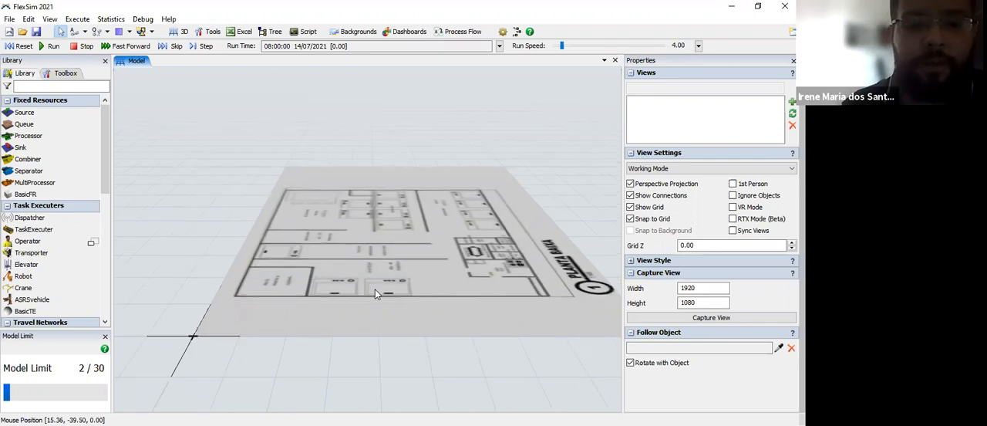
scroll(375, 291, "down", 1)
scroll(375, 290, "up", 1)
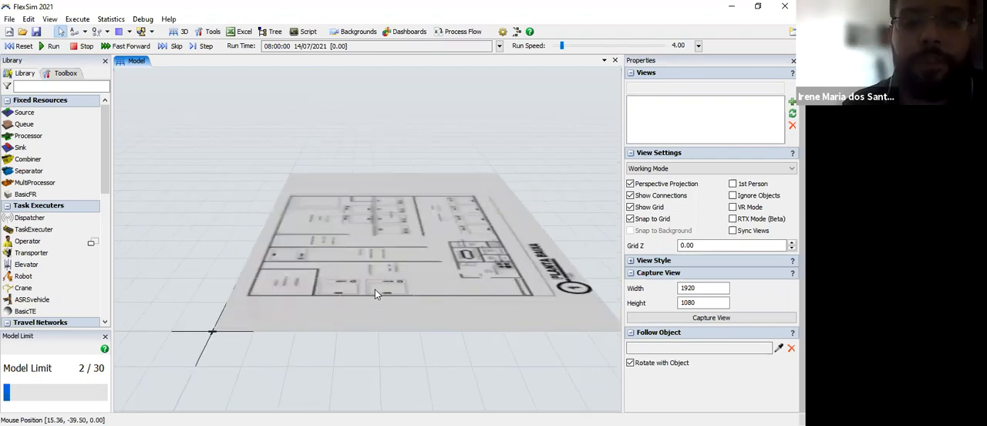
scroll(375, 290, "up", 1)
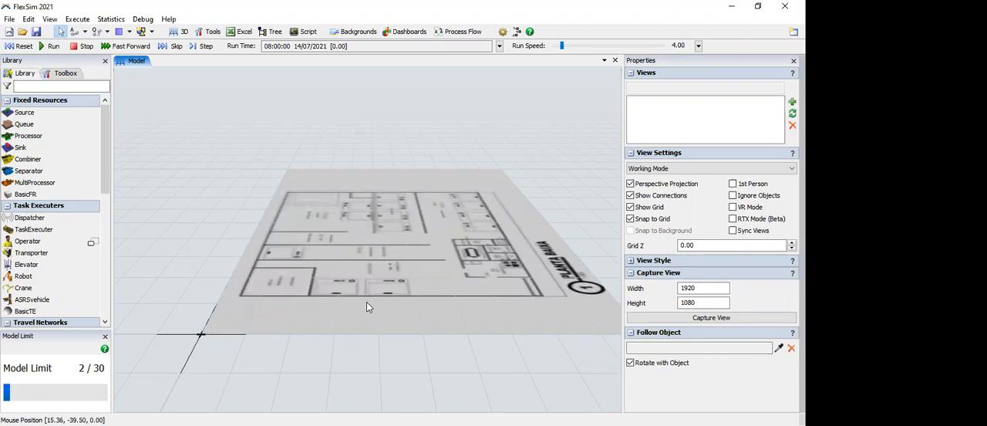
scroll(379, 284, "down", 1)
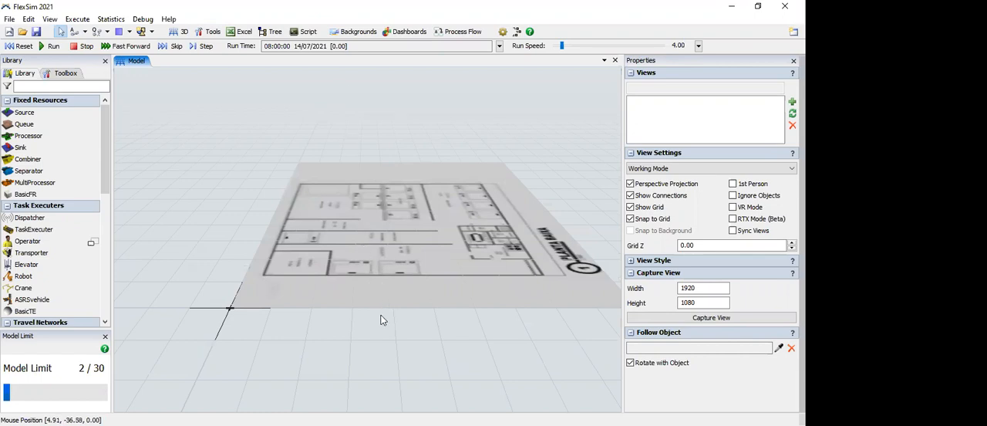
mouse_move(375, 316)
right_mouse_down()
mouse_move(362, 321)
mouse_move(381, 308)
right_mouse_up()
left_click_drag(381, 309, 319, 297)
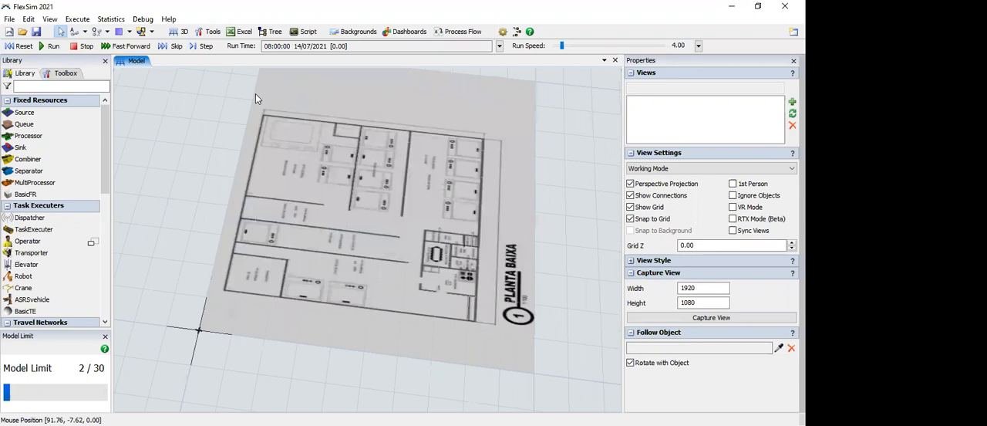
Step: Open the properties of the existing floor plan background and name it Planta 1
left_click(353, 31)
left_click(379, 46)
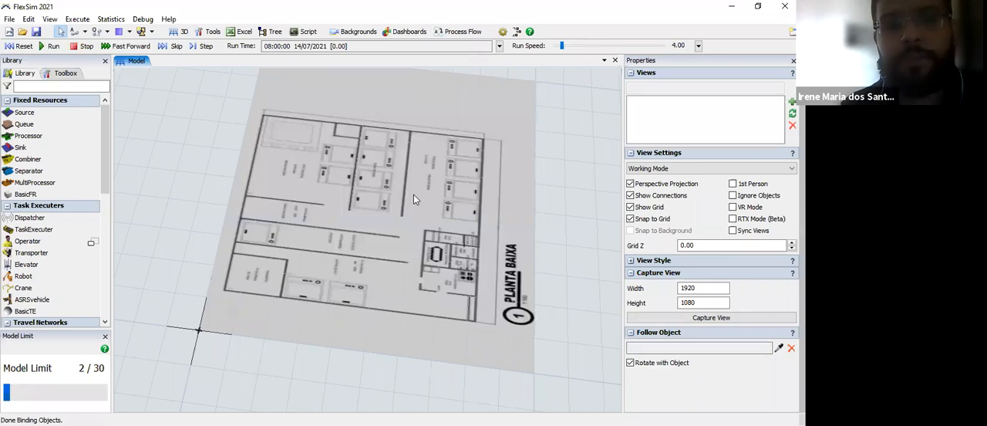
type("Plant")
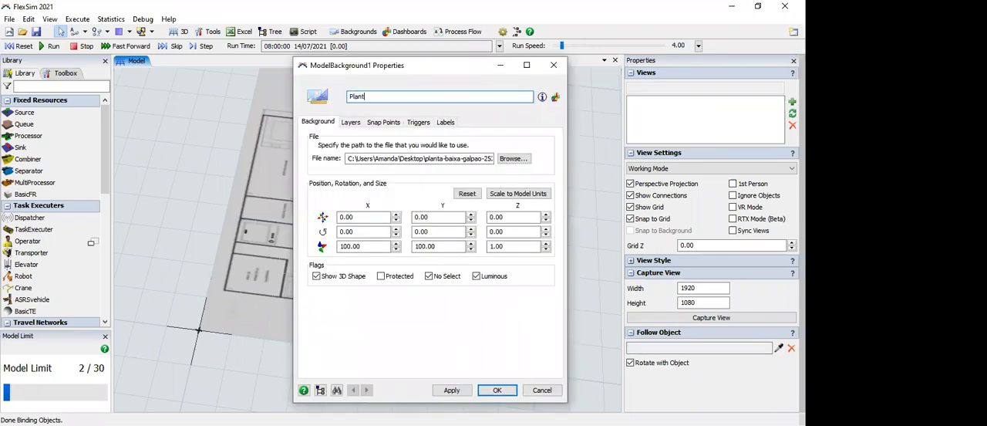
type("a 1")
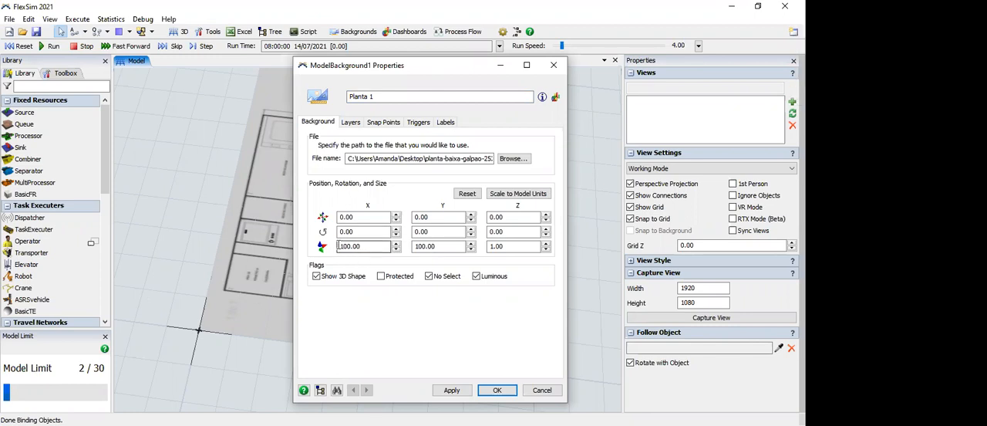
Step: Set the floor plan background's X size to 80 and return to the model view
left_click_drag(351, 247, 338, 247)
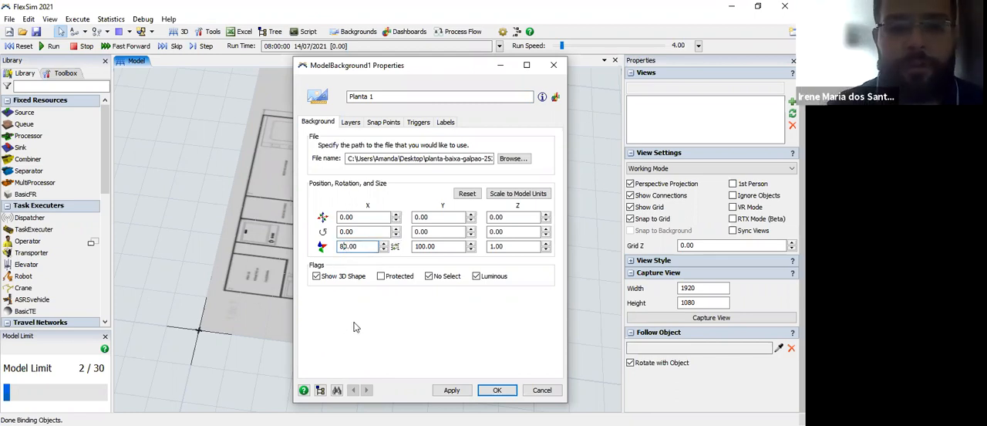
type("8")
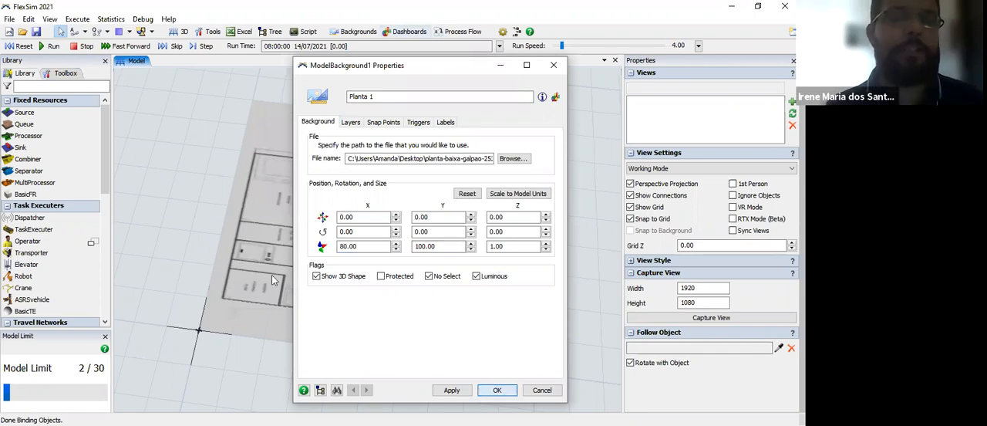
left_click(241, 295)
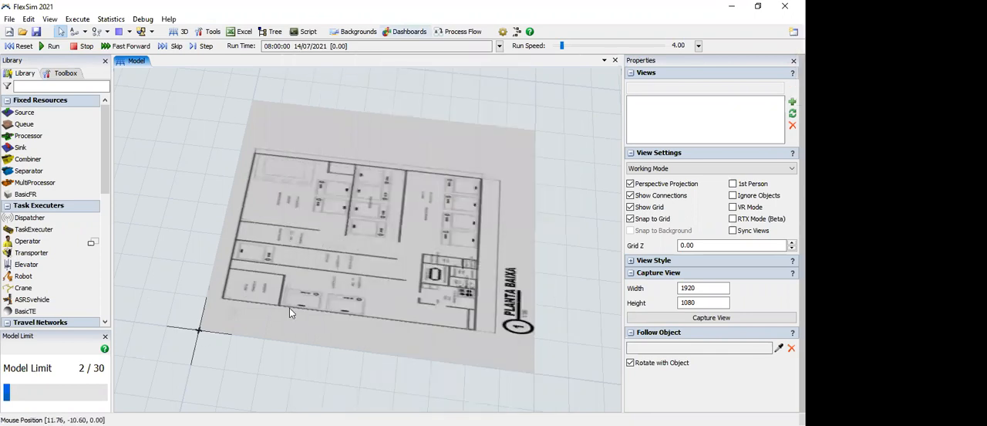
Step: Set the X position of the Planta 1 floor plan background to 20 and return to the model view
right_click(272, 295)
left_click(361, 30)
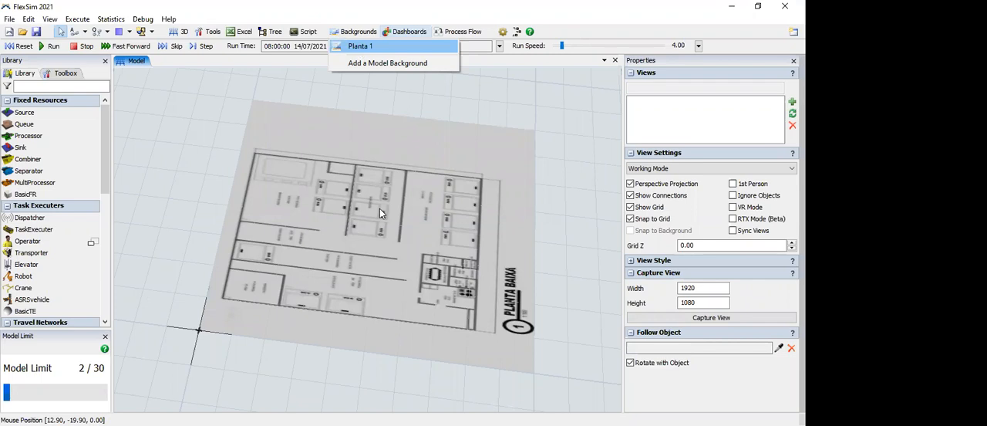
left_click(361, 46)
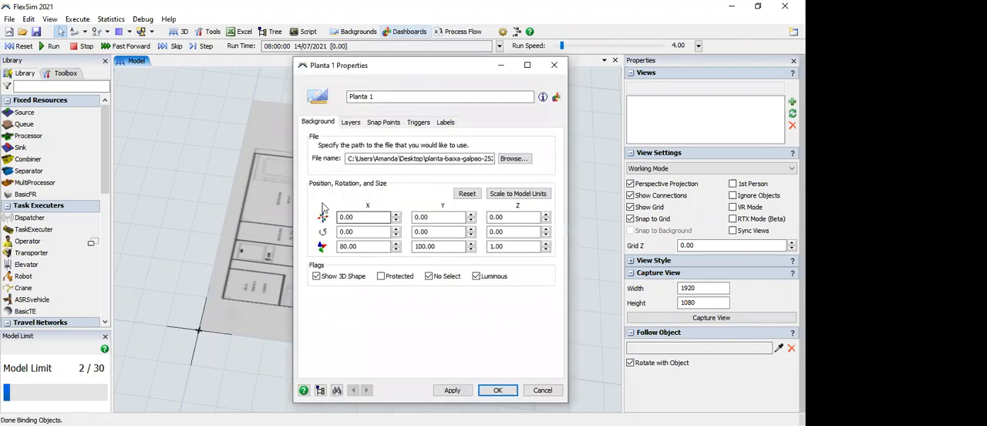
left_click_drag(356, 218, 322, 204)
type("20")
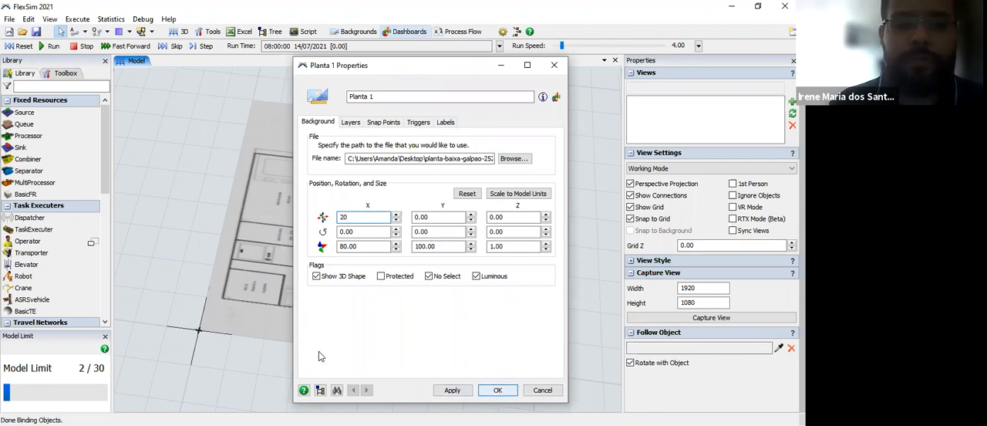
key("Return")
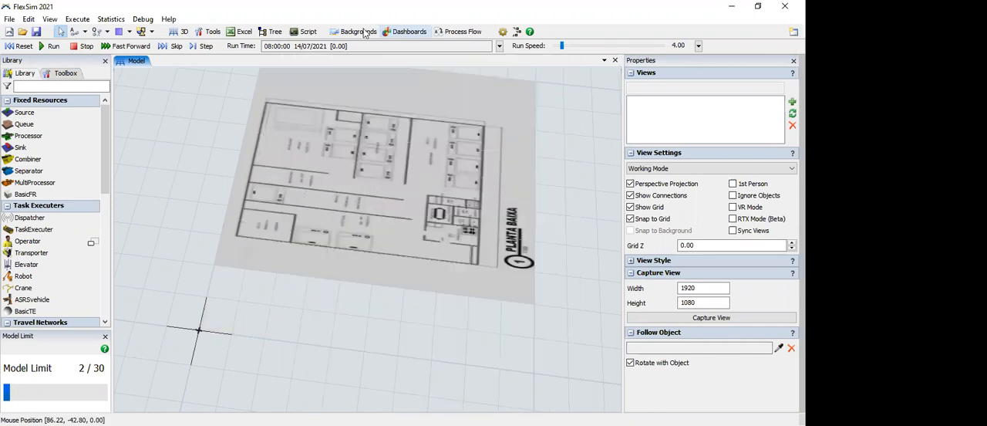
Step: Set the Y position of the Planta 1 background to -40 and apply the change
left_click(361, 34)
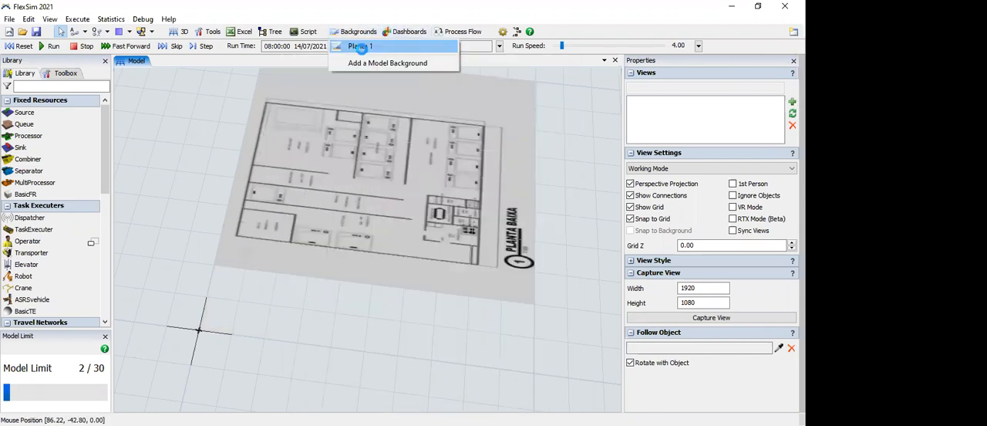
left_click(358, 46)
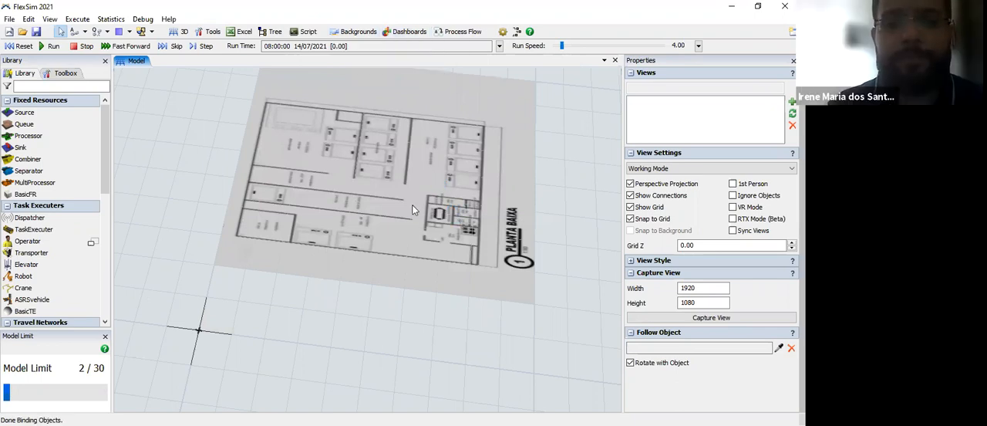
left_click_drag(433, 217, 396, 212)
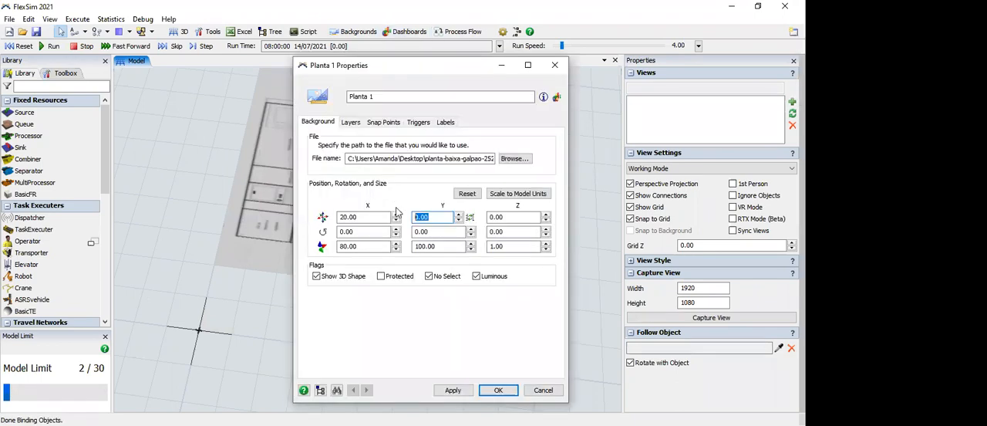
type("-40")
left_click(401, 356)
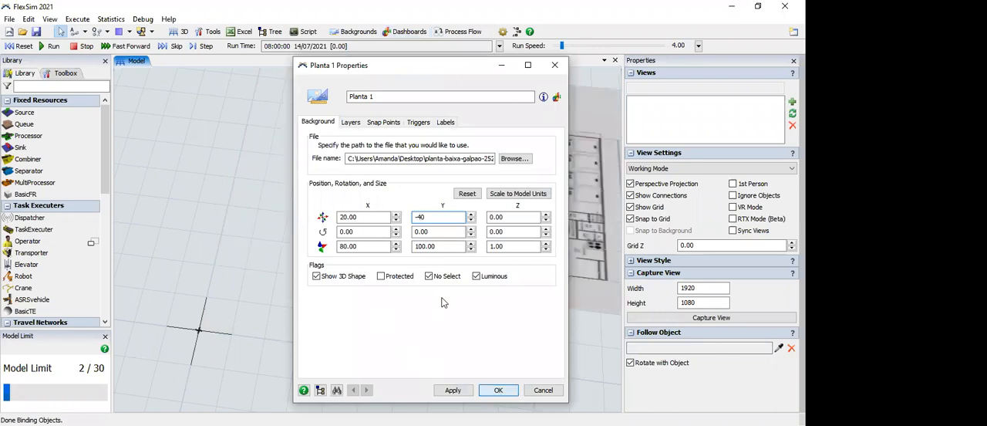
key("Return")
Step: Check the moved floor plan and its Planta 1 properties, and add another model background
right_click_drag(434, 306, 337, 331)
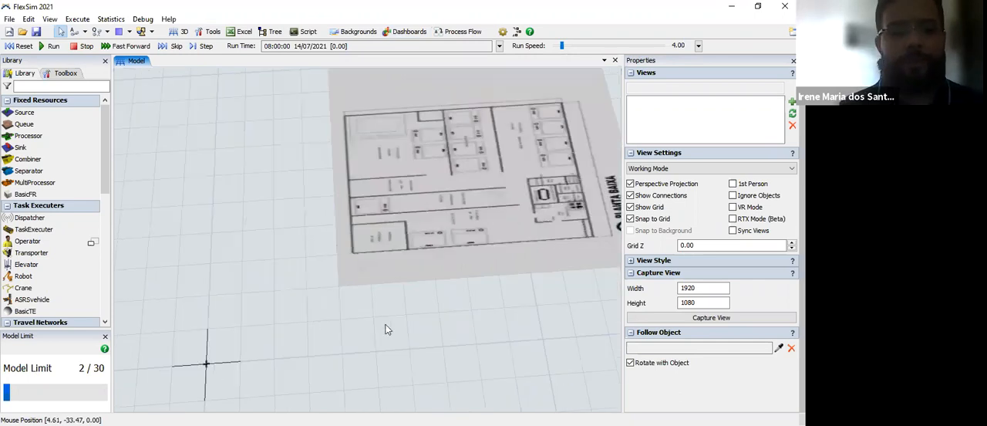
mouse_move(381, 324)
right_mouse_down()
mouse_move(333, 327)
mouse_move(511, 266)
right_mouse_up()
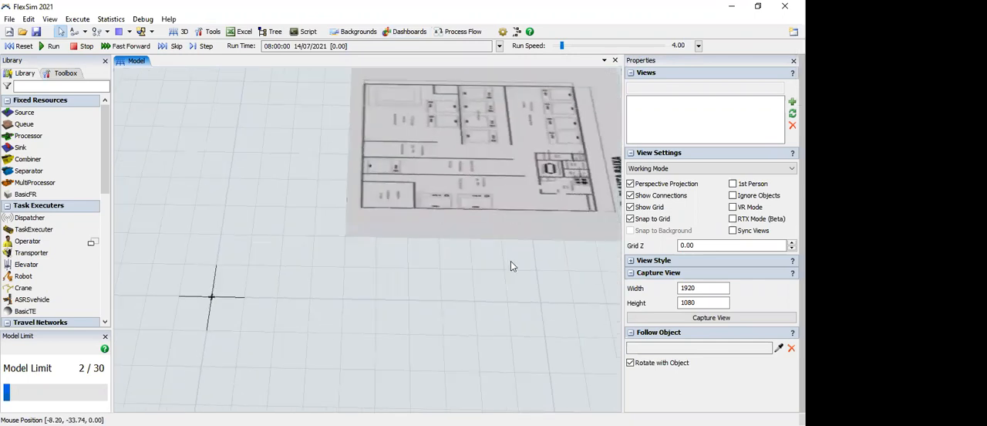
left_click_drag(510, 160, 549, 148)
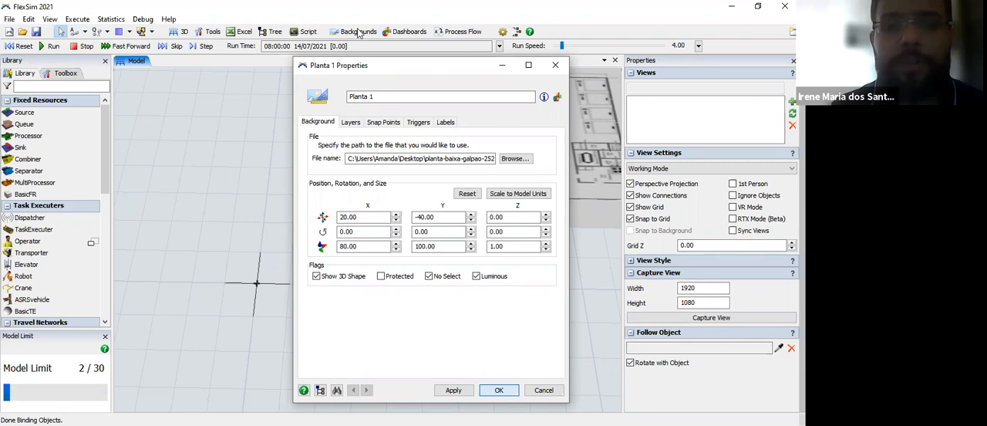
left_click(358, 65)
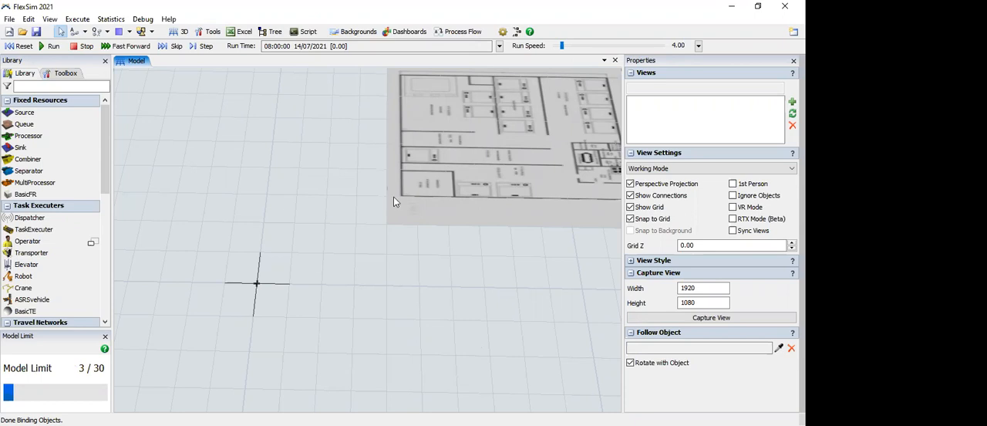
Step: Examine the origin axes and the grid in the 3D view at different zoom levels and angles
right_click_drag(382, 274, 368, 251)
scroll(367, 251, "down", 5)
scroll(372, 250, "down", 1)
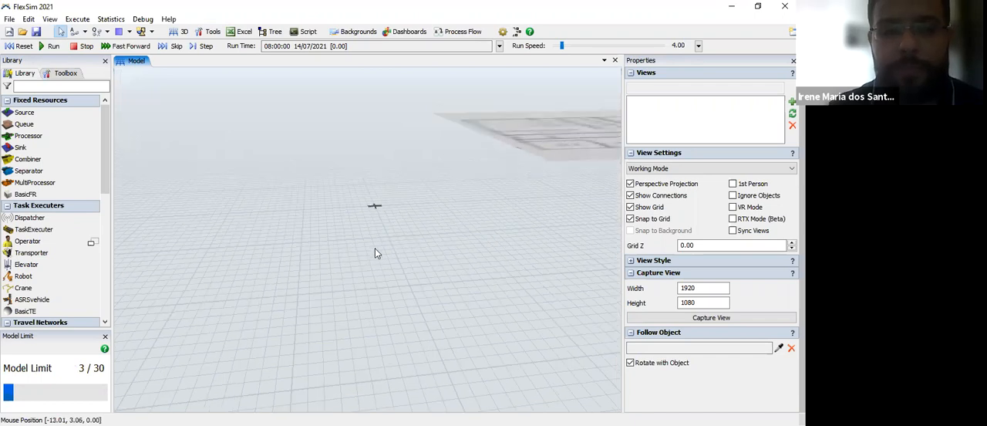
right_click_drag(459, 300, 390, 249)
scroll(390, 250, "up", 2)
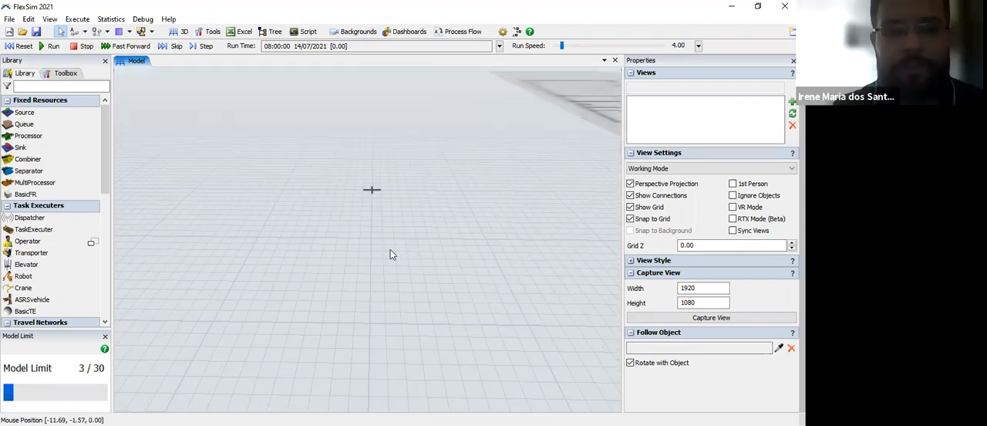
scroll(349, 293, "up", 5)
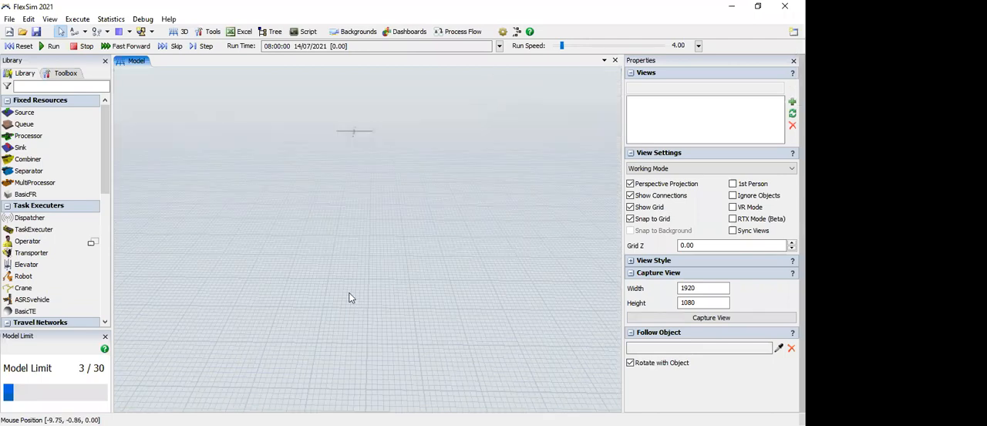
scroll(351, 293, "up", 3)
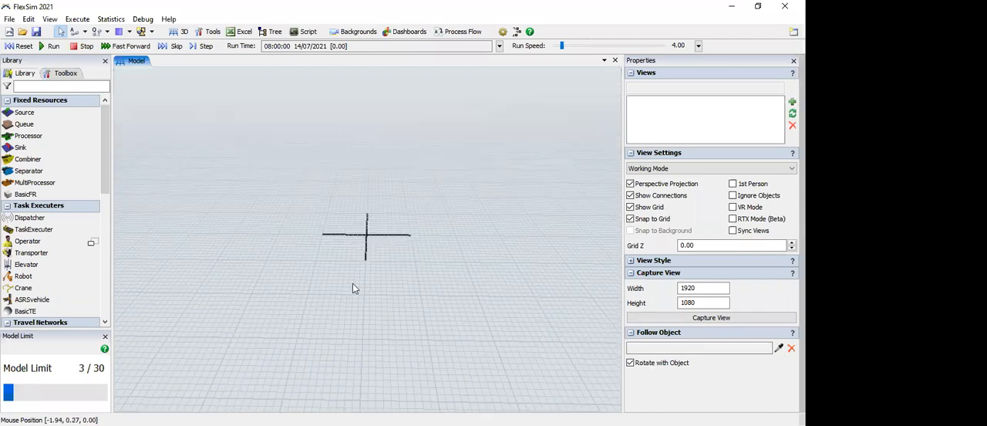
scroll(353, 287, "up", 3)
scroll(384, 253, "down", 1)
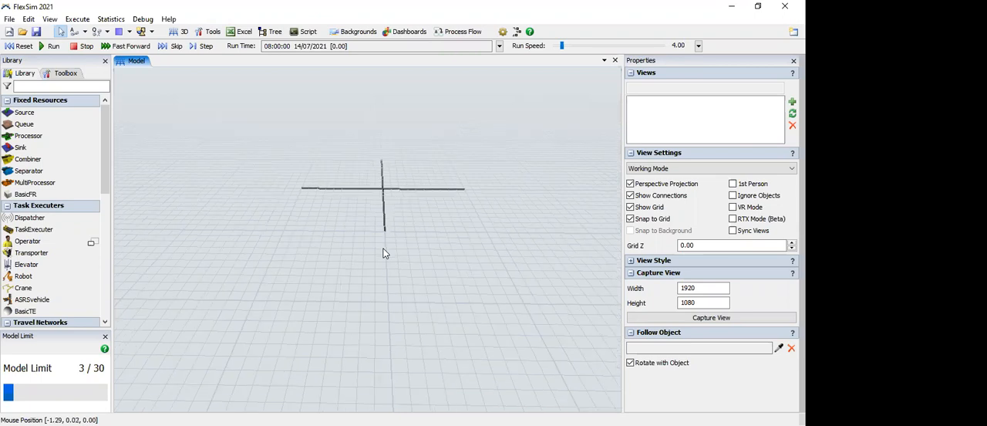
scroll(420, 269, "down", 2)
scroll(420, 269, "down", 1)
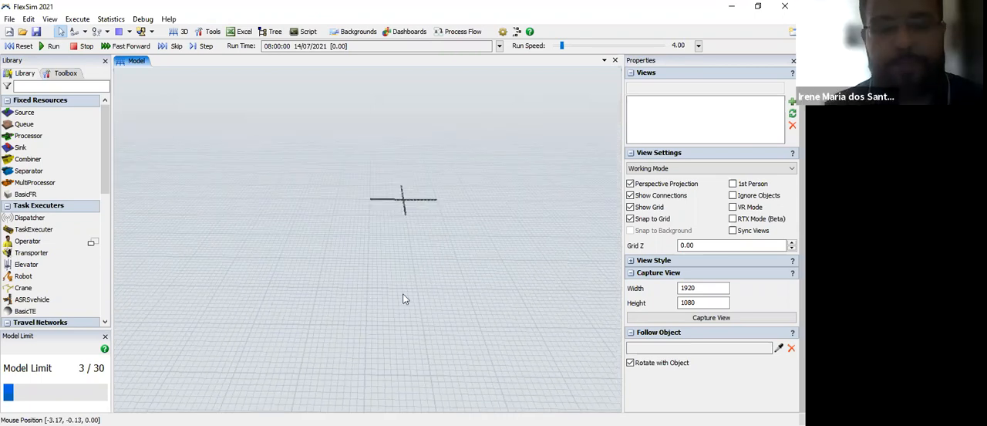
scroll(404, 296, "down", 2)
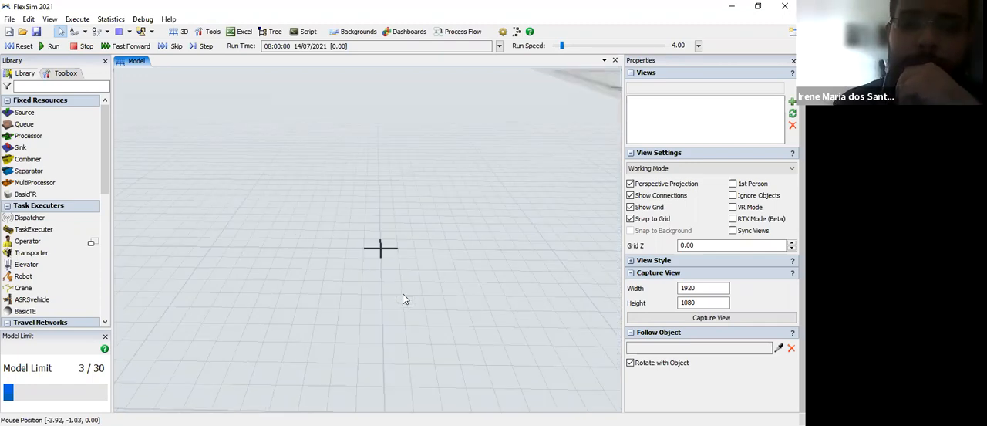
scroll(404, 298, "down", 1)
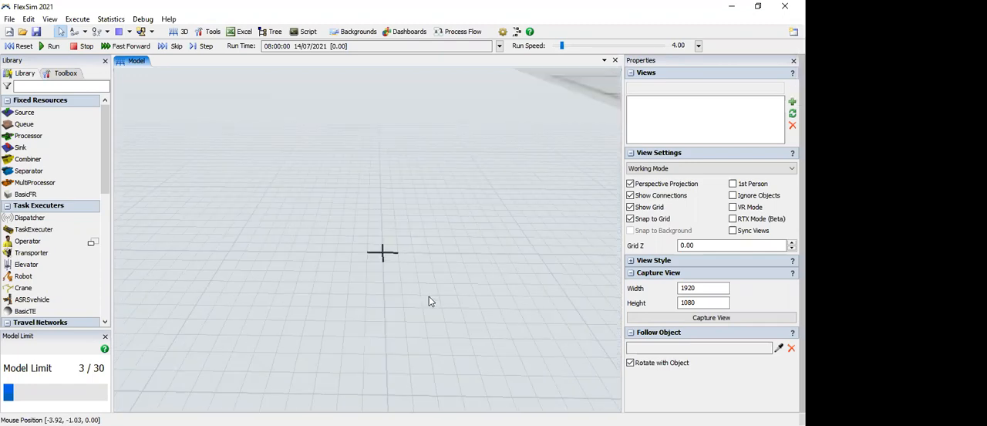
scroll(371, 256, "down", 1)
scroll(371, 256, "down", 1)
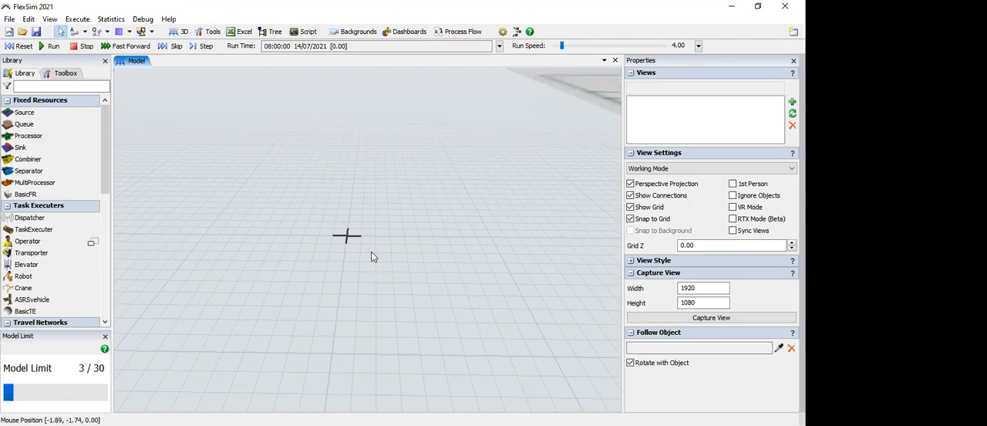
scroll(360, 242, "up", 1)
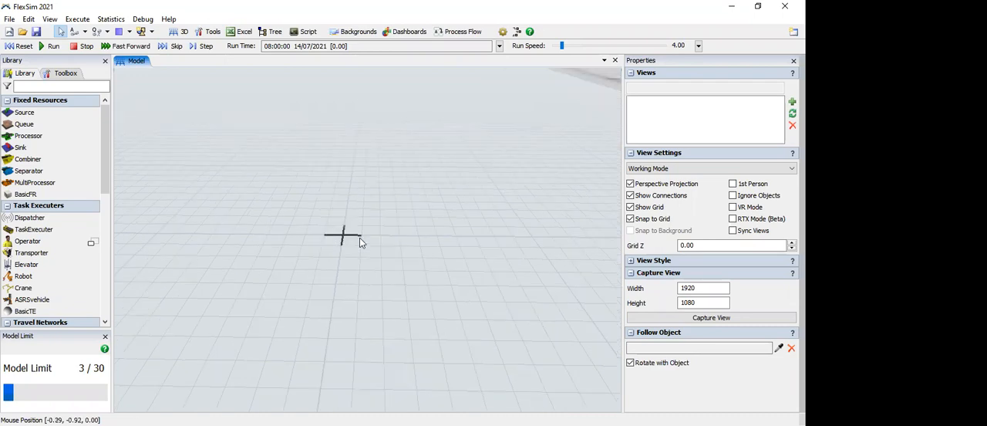
scroll(338, 268, "up", 1)
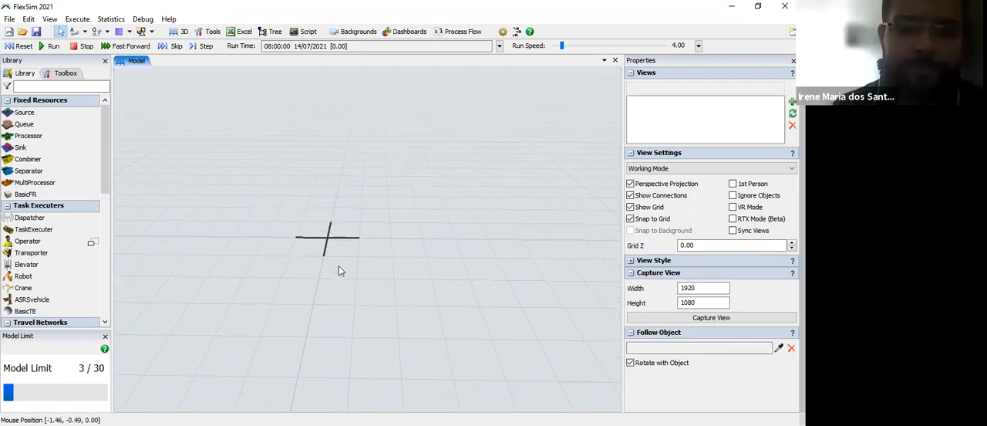
scroll(339, 266, "up", 1)
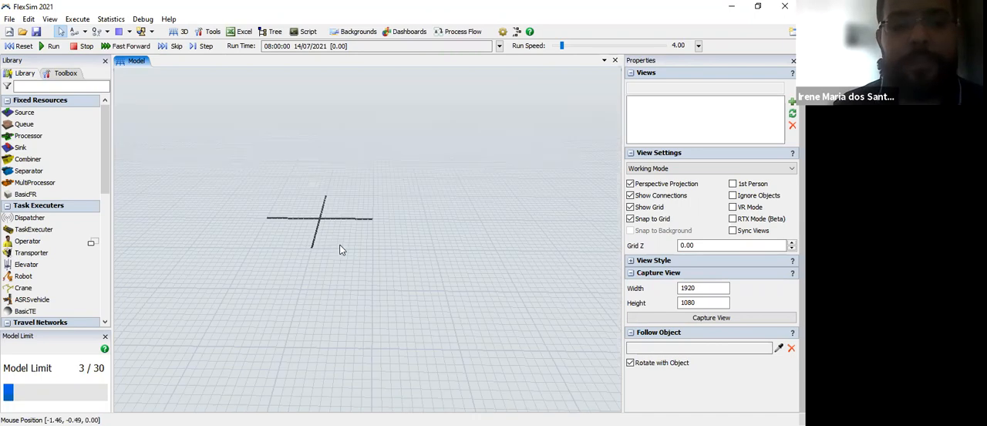
left_click_drag(339, 220, 400, 255)
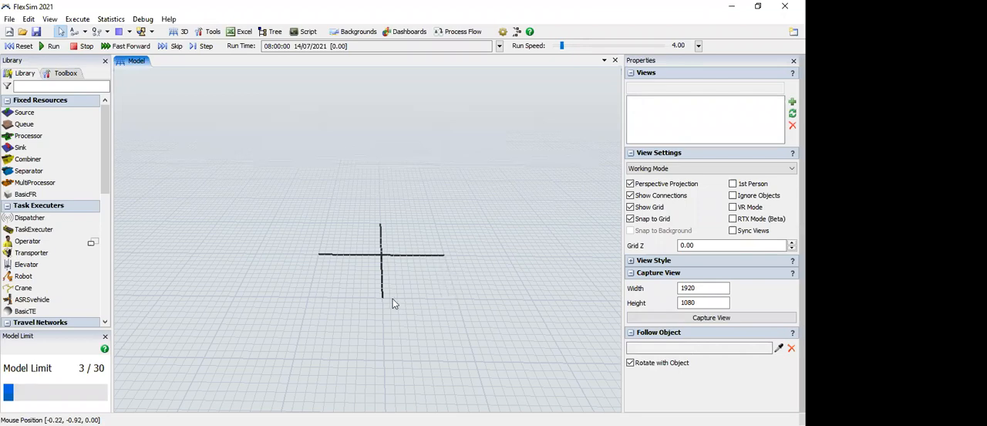
scroll(405, 327, "down", 1)
scroll(436, 314, "down", 1)
scroll(435, 318, "up", 1)
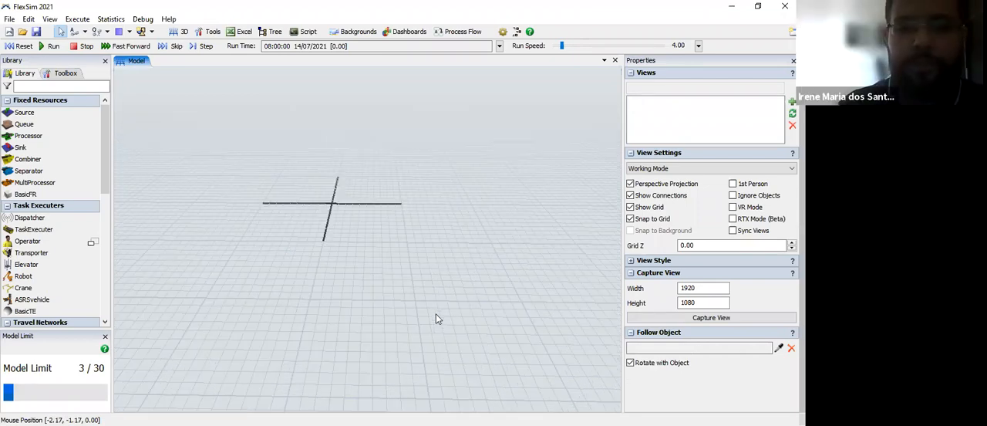
scroll(436, 317, "down", 1)
scroll(347, 292, "down", 1)
left_click_drag(347, 290, 357, 333)
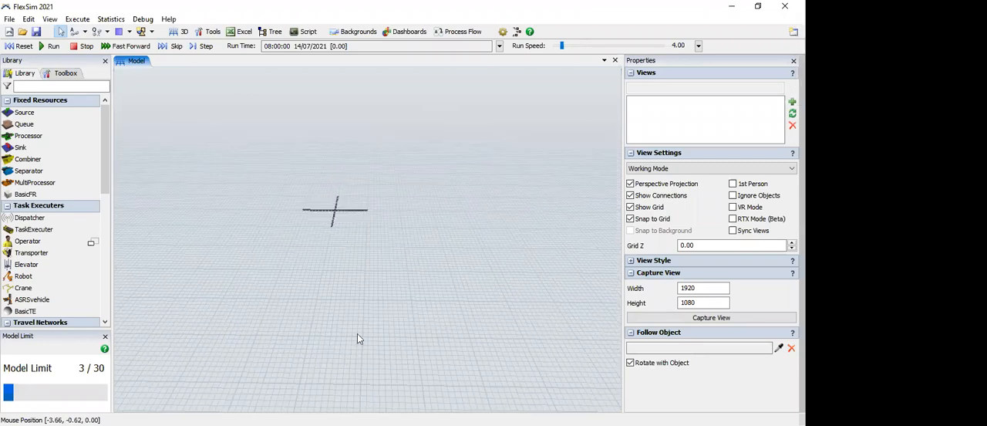
scroll(354, 247, "up", 2)
left_click_drag(337, 197, 348, 259)
scroll(348, 264, "down", 1)
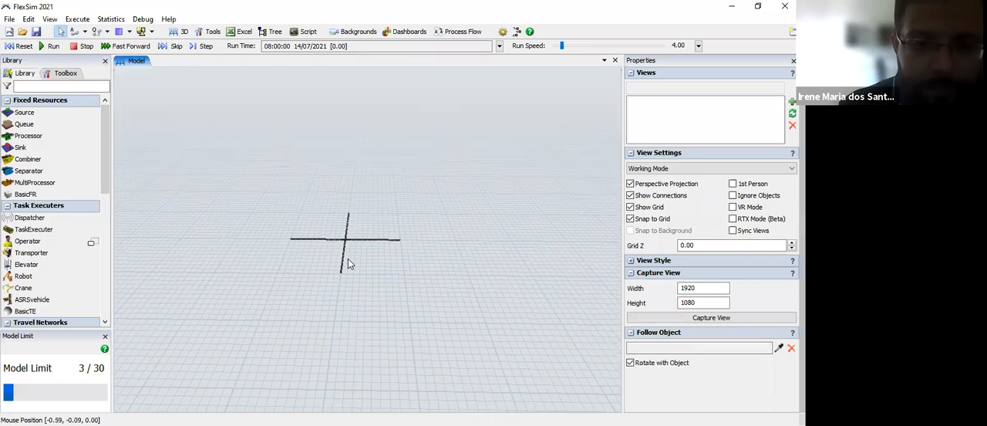
scroll(388, 321, "up", 3)
left_click_drag(388, 320, 433, 286)
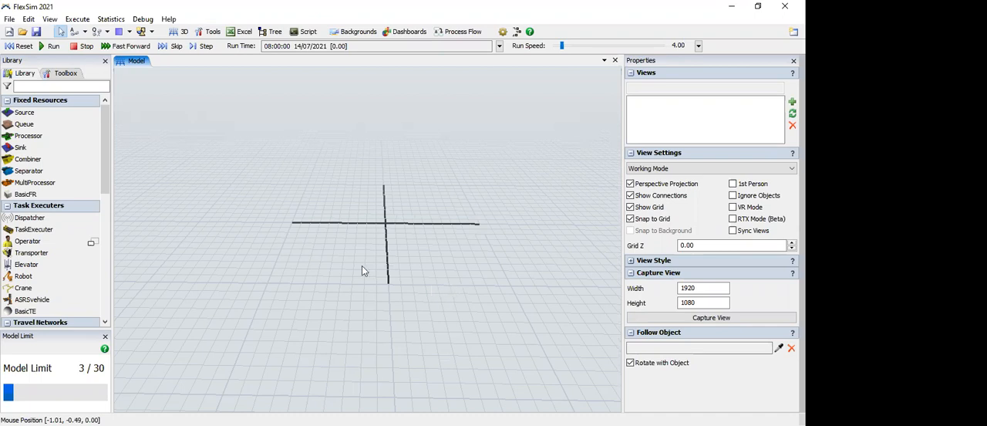
left_click_drag(349, 268, 315, 269)
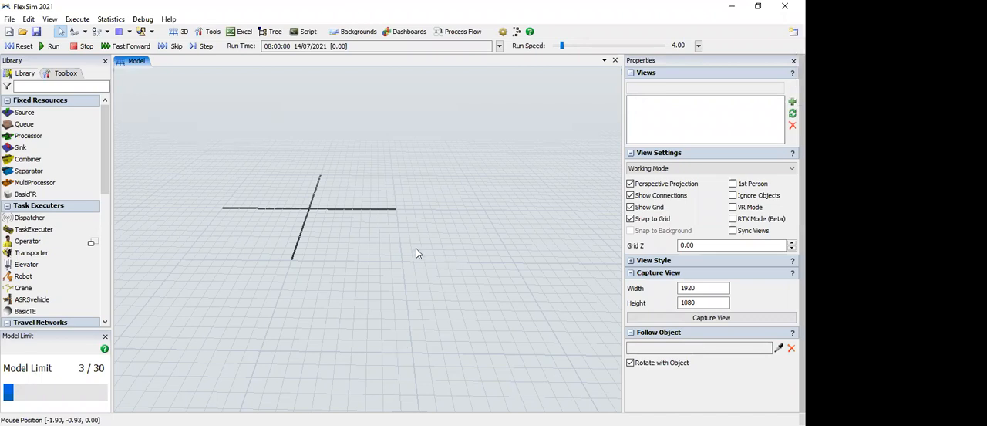
left_click_drag(343, 292, 447, 278)
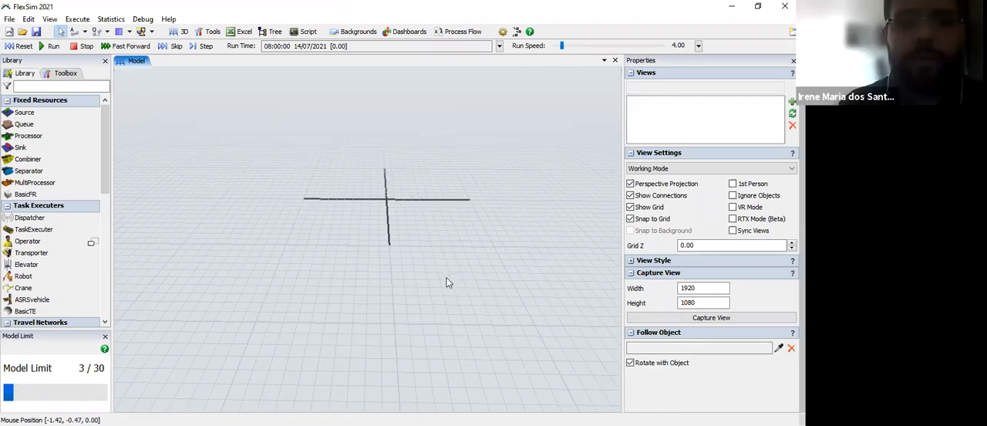
scroll(450, 296, "down", 2)
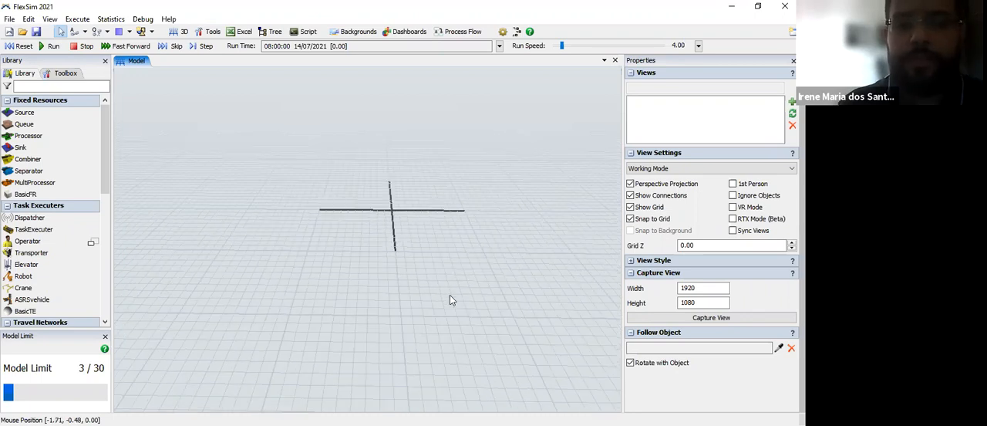
scroll(452, 299, "down", 1)
scroll(463, 342, "down", 2)
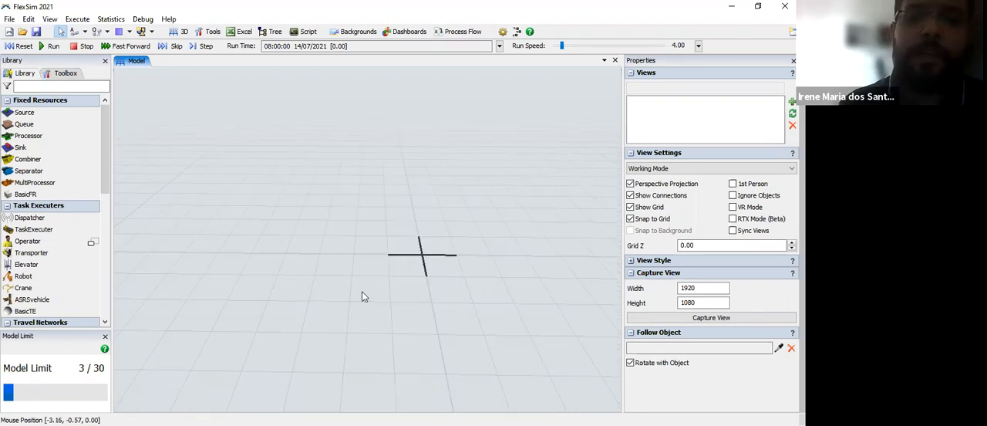
left_click_drag(463, 342, 365, 294)
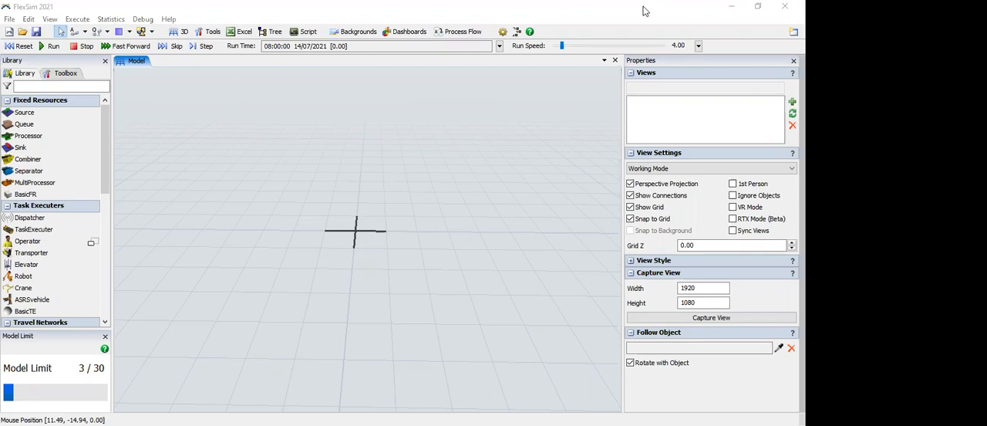
Step: Add a blank dashboard to the model and detach it into its own floating window
left_click(398, 34)
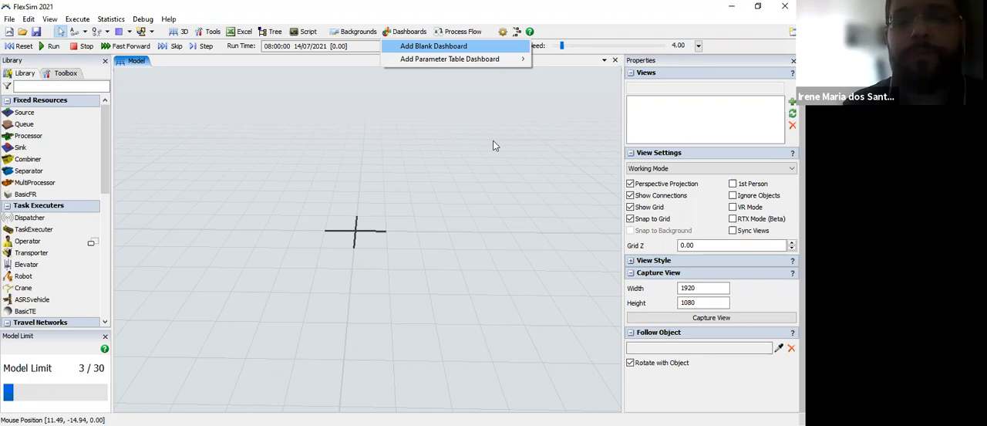
key("Return")
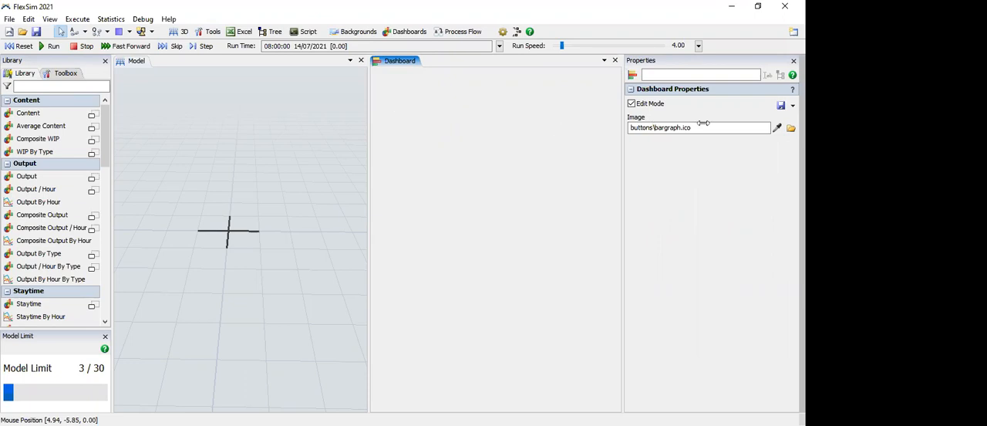
double_click(516, 178)
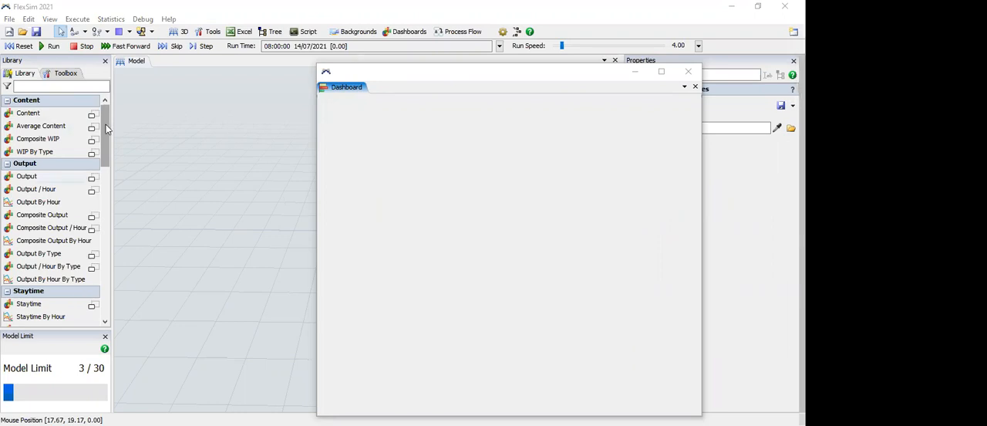
Step: Examine the chart categories in the dashboard library, from Content, Output and Staytime through State, Travel, General and Model Input
scroll(110, 181, "down", 2)
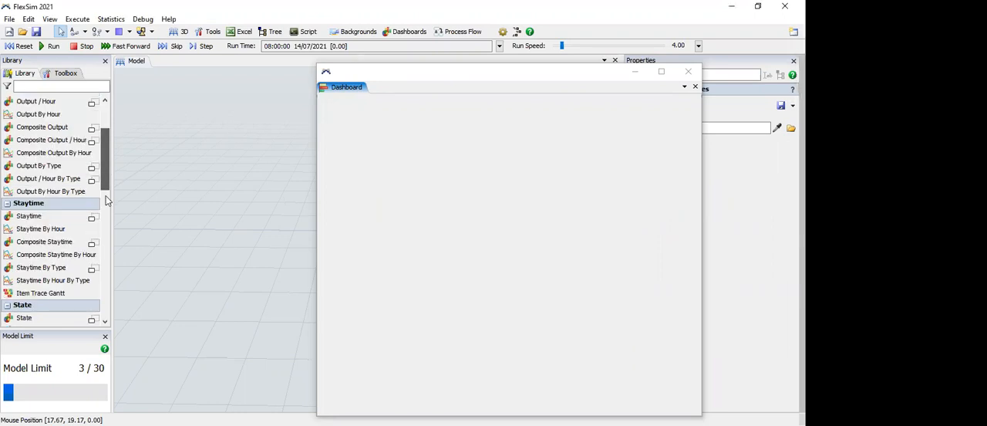
scroll(110, 300, "down", 5)
scroll(105, 171, "down", 4)
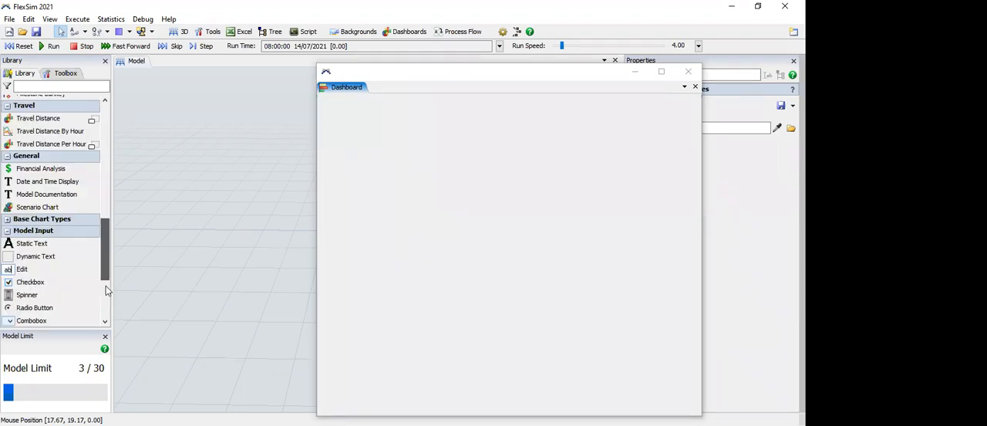
left_click_drag(106, 171, 104, 94)
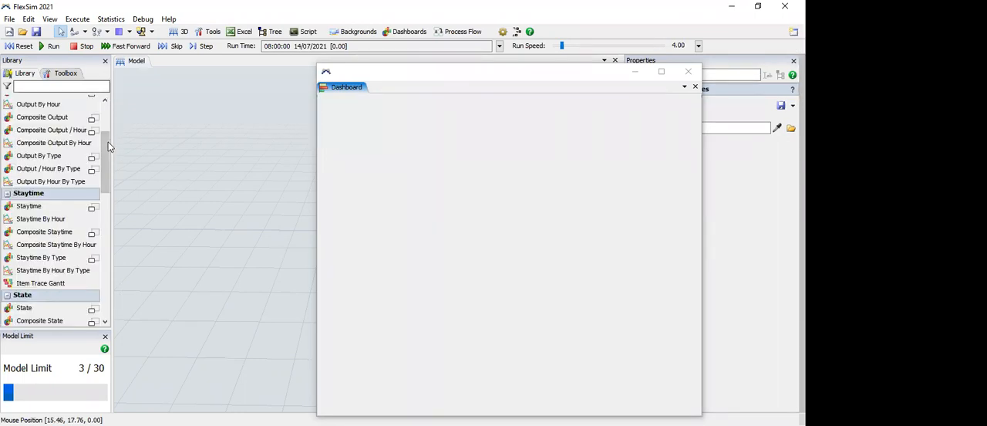
left_click_drag(101, 95, 131, 115)
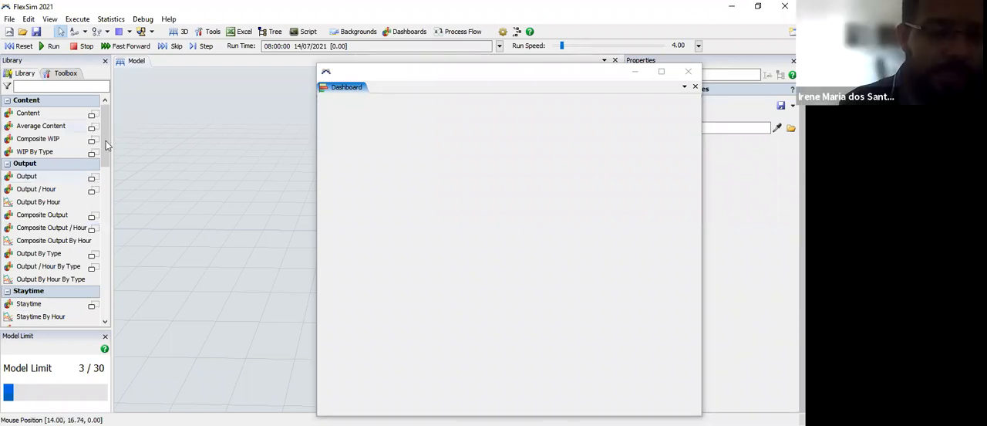
left_click_drag(107, 160, 123, 210)
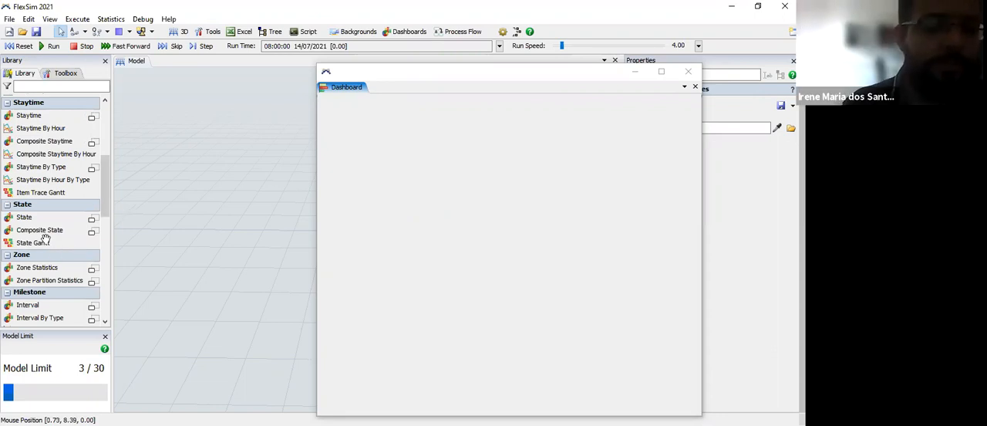
scroll(103, 243, "down", 3)
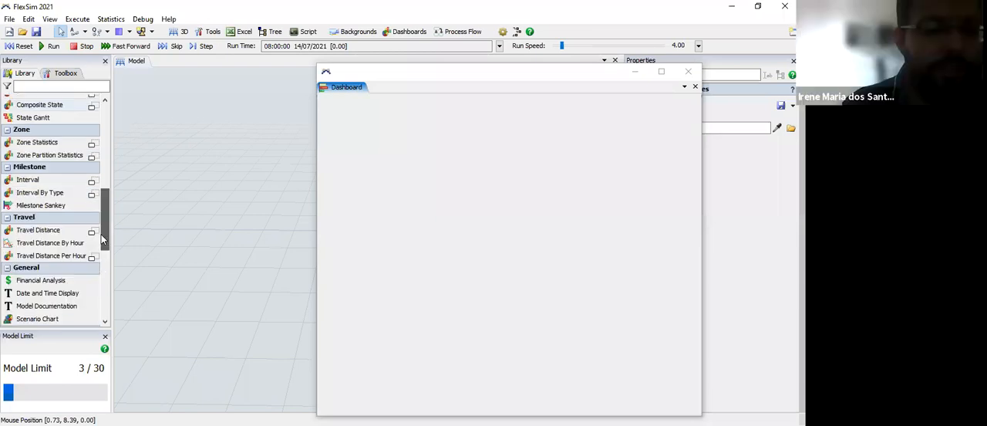
scroll(102, 236, "up", 1)
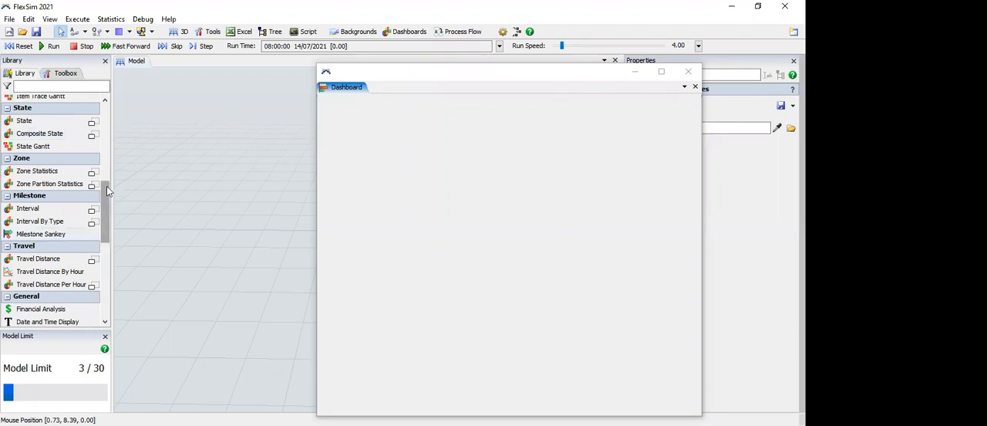
scroll(106, 178, "up", 6)
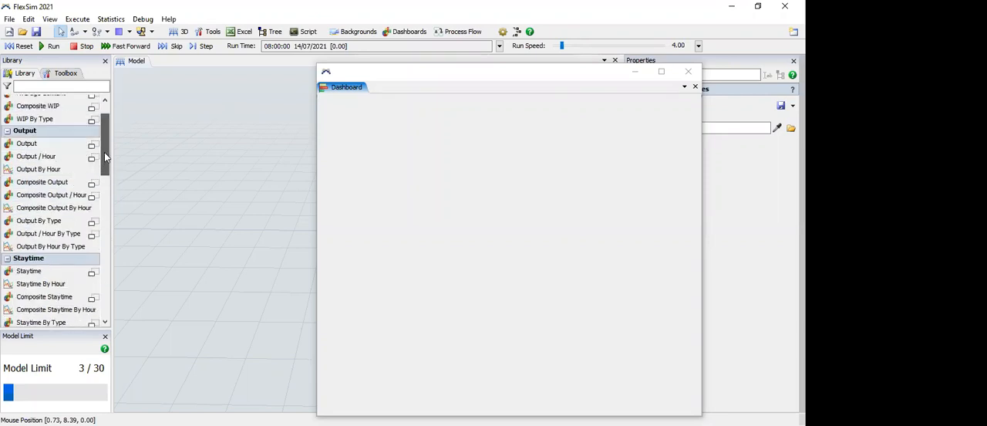
scroll(92, 164, "up", 2)
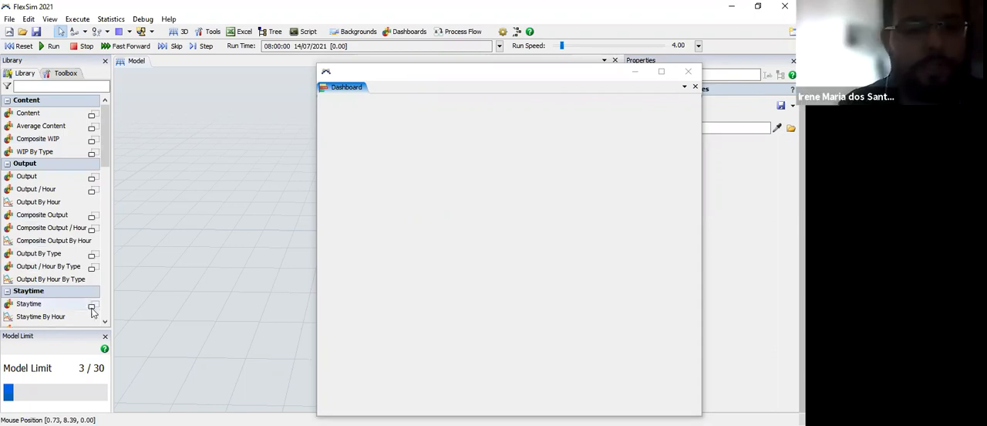
Step: Examine the chart types offered for the Staytime, State and Output / Hour statistics in the dashboard library
left_click(91, 280)
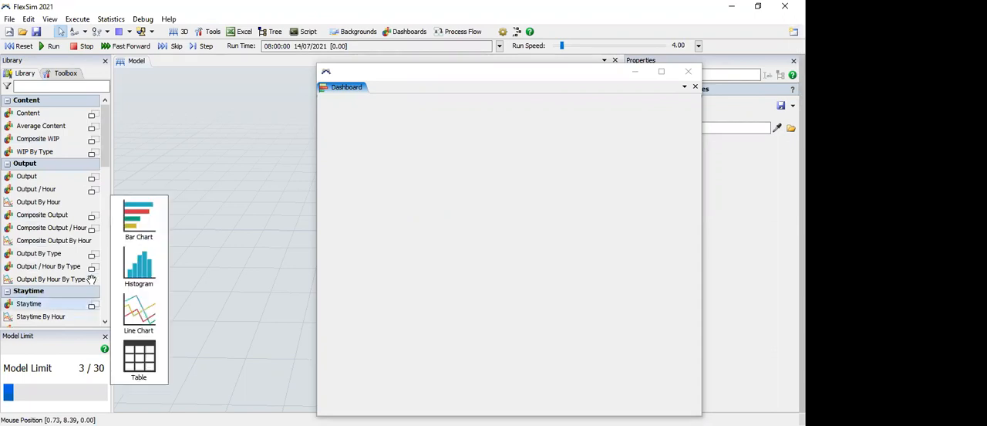
left_click(93, 114)
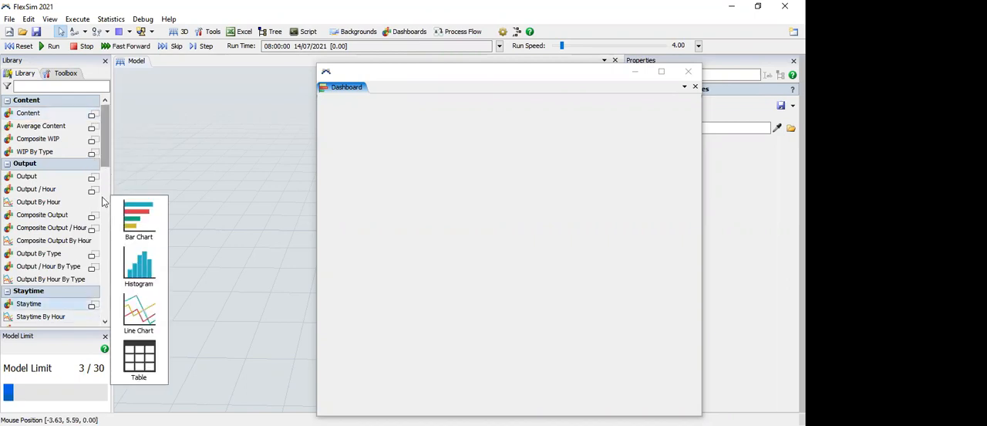
scroll(103, 202, "down", 5)
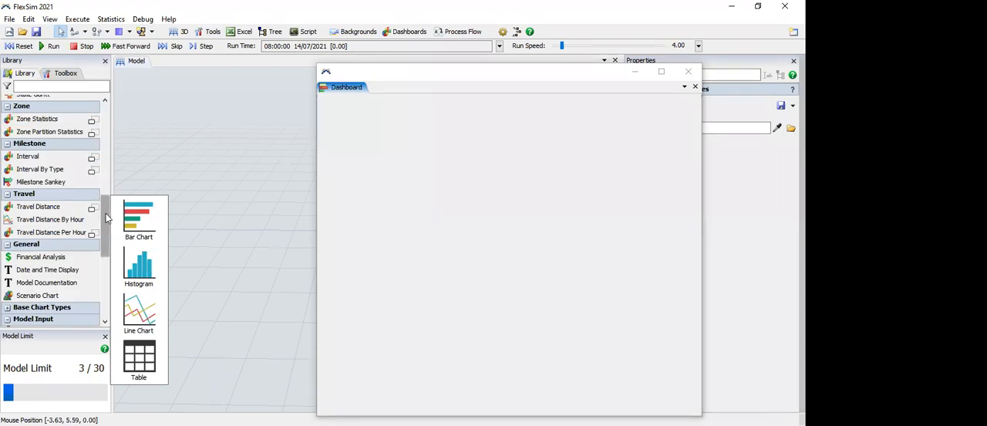
scroll(104, 178, "up", 4)
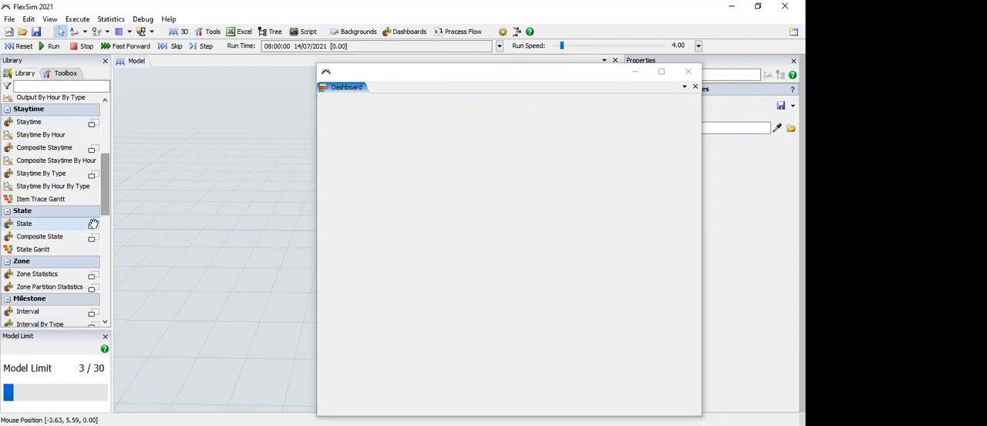
mouse_move(93, 224)
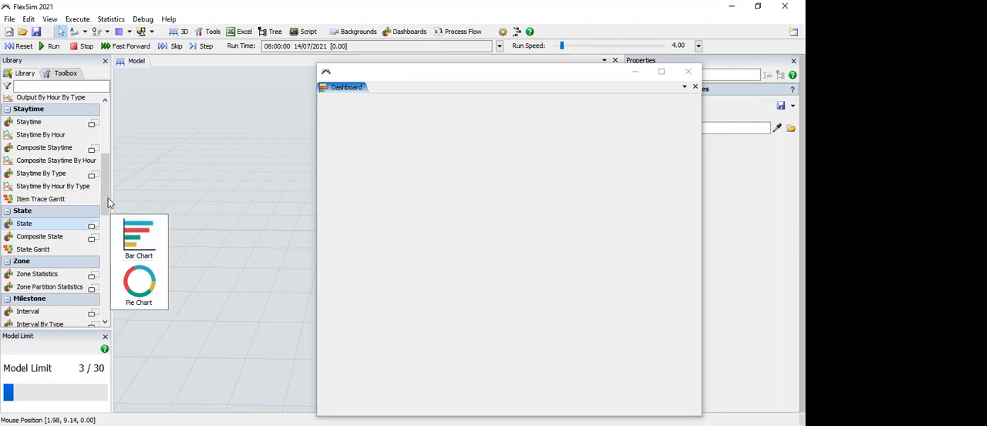
scroll(108, 198, "up", 5)
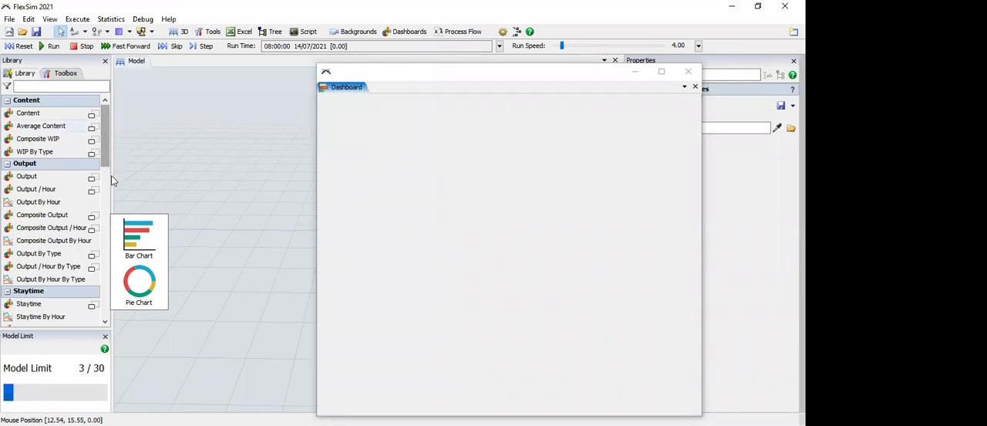
scroll(111, 179, "down", 3)
scroll(115, 123, "up", 3)
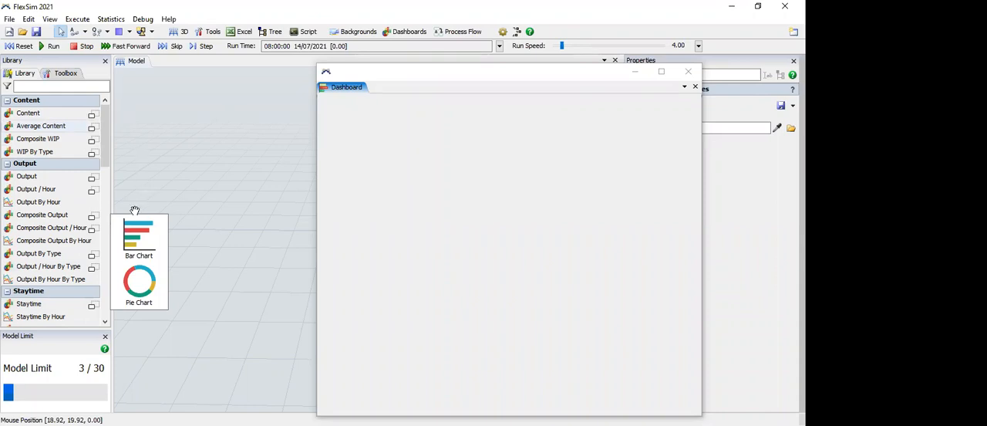
left_click(95, 217)
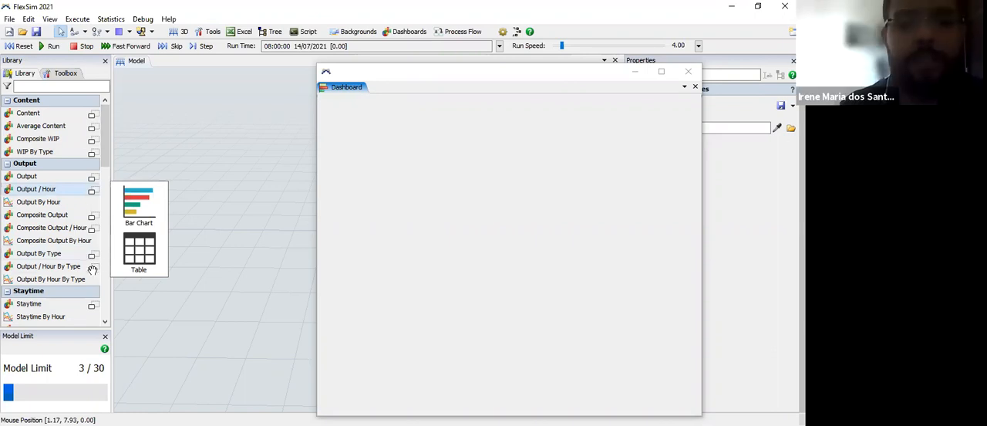
left_click_drag(91, 270, 327, 128)
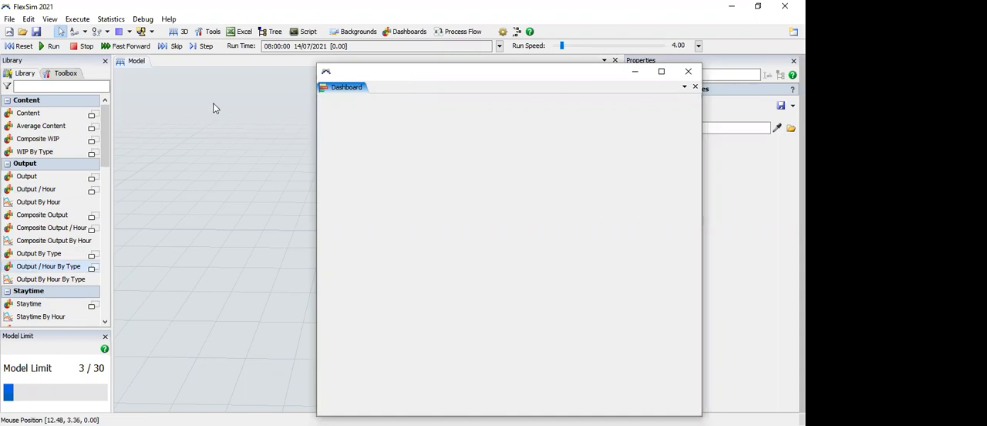
Step: Move the floating dashboard window over the model view and close it
left_click_drag(399, 71, 262, 84)
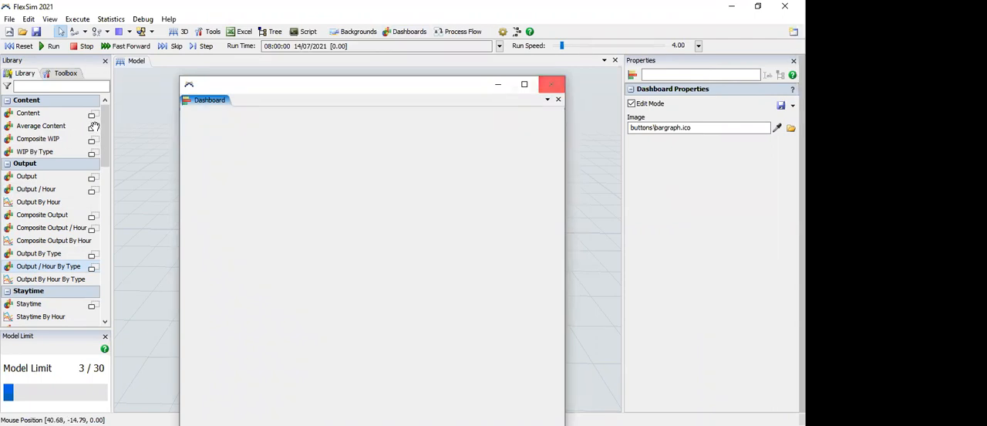
left_click_drag(104, 202, 111, 102)
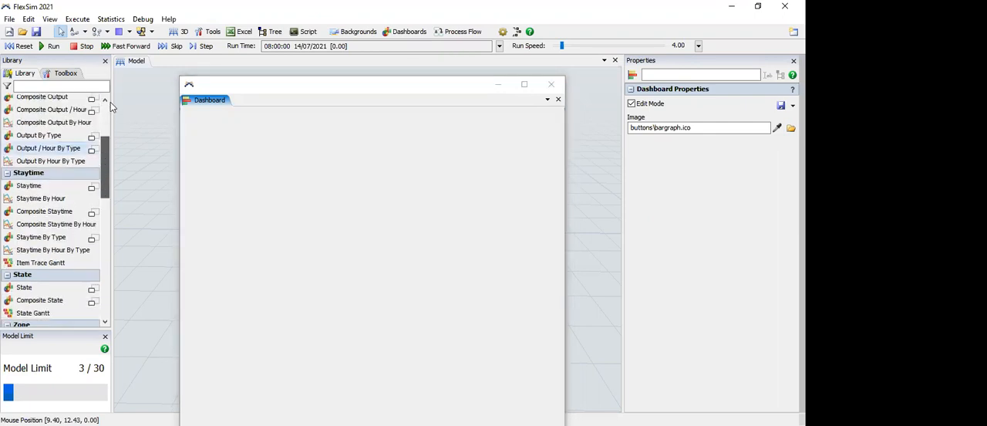
left_click(549, 87)
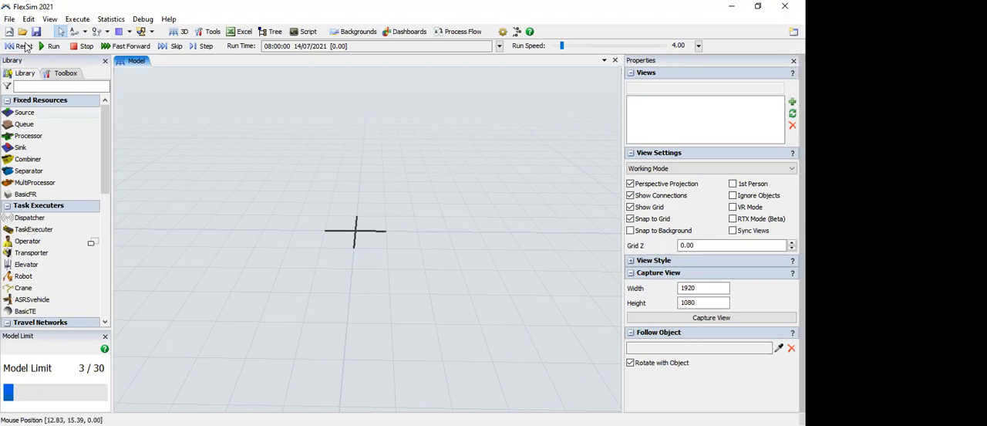
Step: Reset the model and open the run time options
left_click(23, 46)
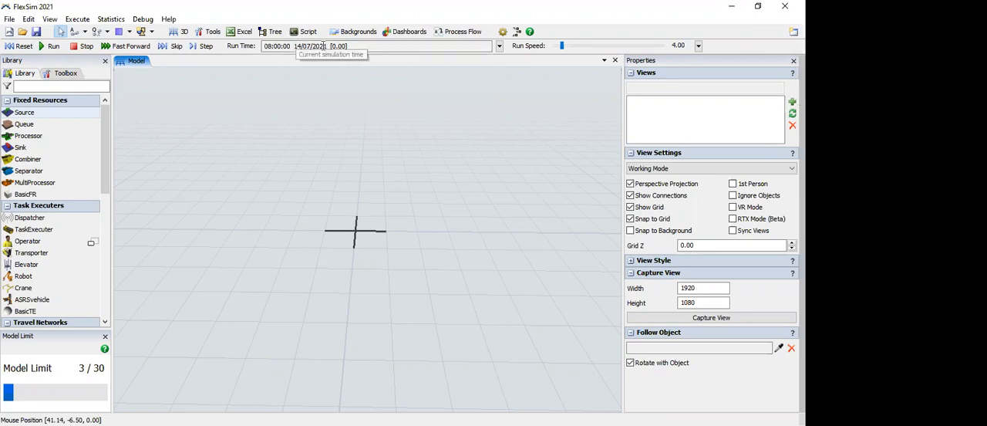
left_click(499, 47)
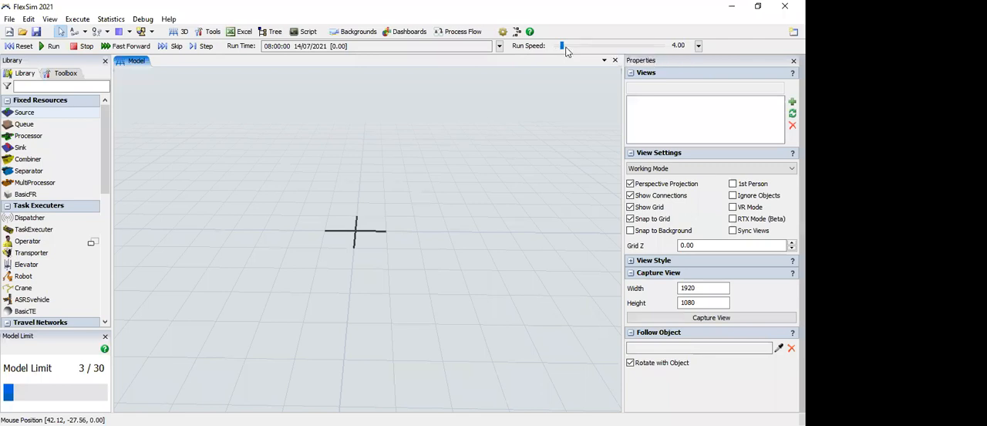
Step: Try a run speed of about 23642, check the custom speed options, and lower the run speed to 2.07
mouse_move(569, 48)
left_mouse_down()
mouse_move(645, 53)
mouse_move(562, 49)
left_mouse_up()
left_click_drag(561, 45, 627, 46)
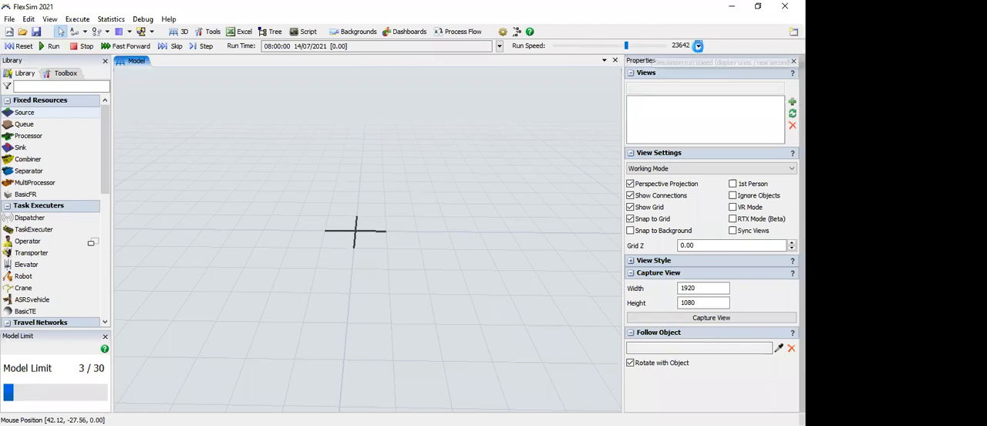
left_click(698, 46)
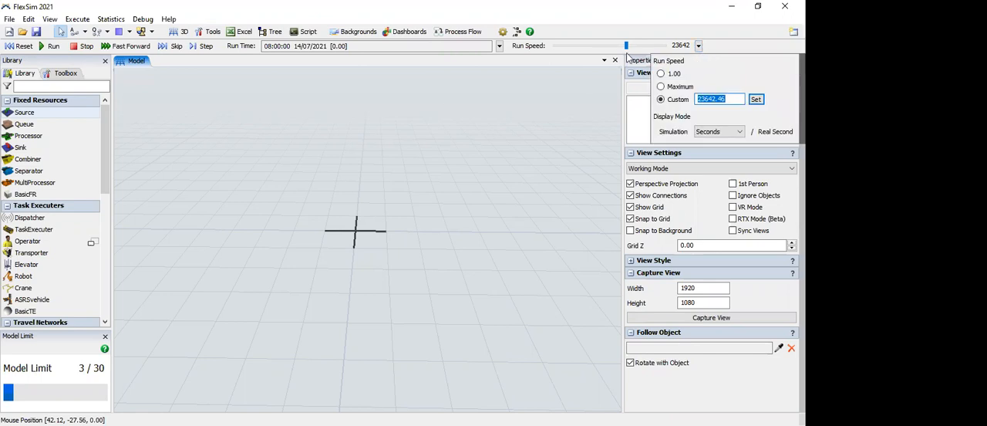
left_click(562, 46)
left_click(560, 45)
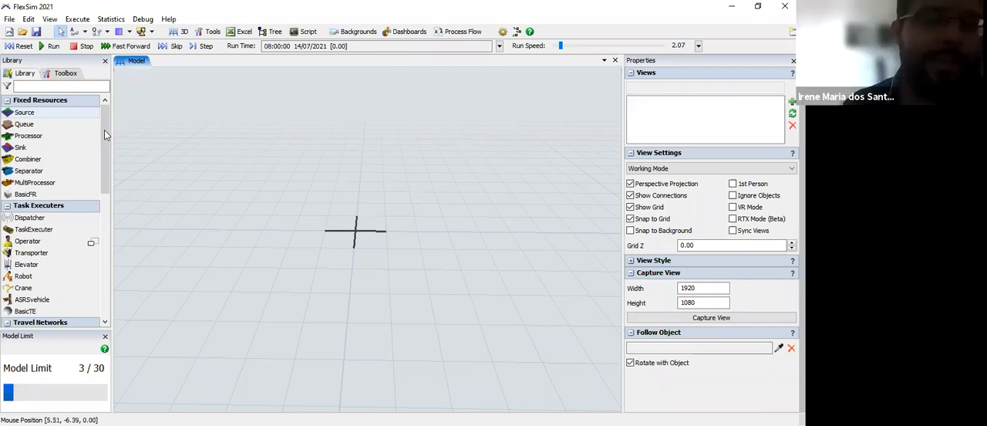
Step: Examine the 3D object library categories from Fixed Resources and Task Executers through Conveyors, Warehousing, Visual, AGV, Fluid and People
left_click(103, 273)
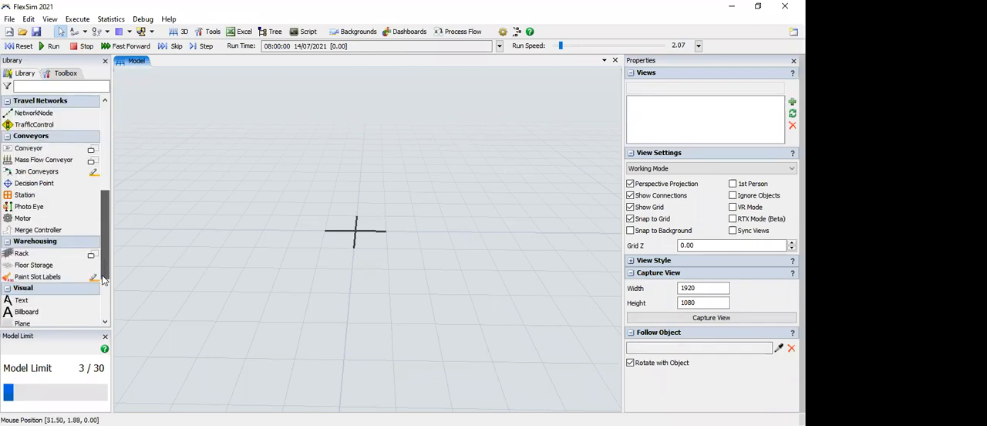
left_click(103, 293)
left_click(106, 104)
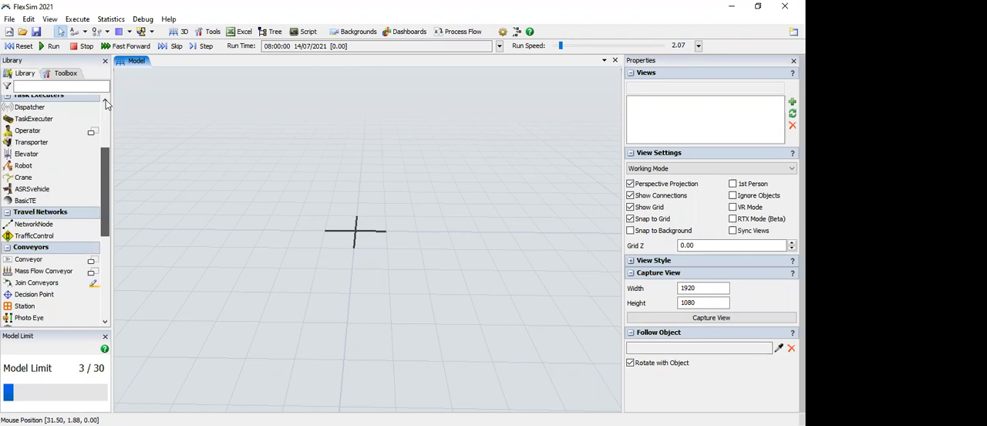
left_click(105, 100)
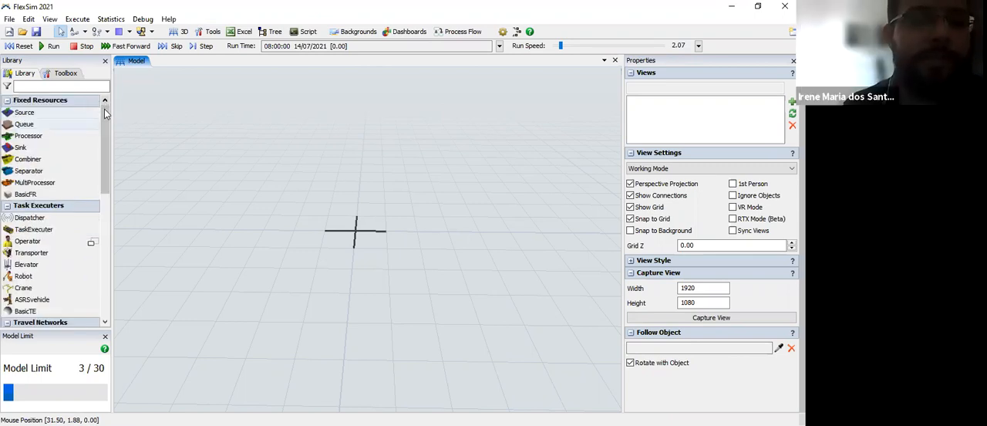
scroll(107, 108, "down", 6)
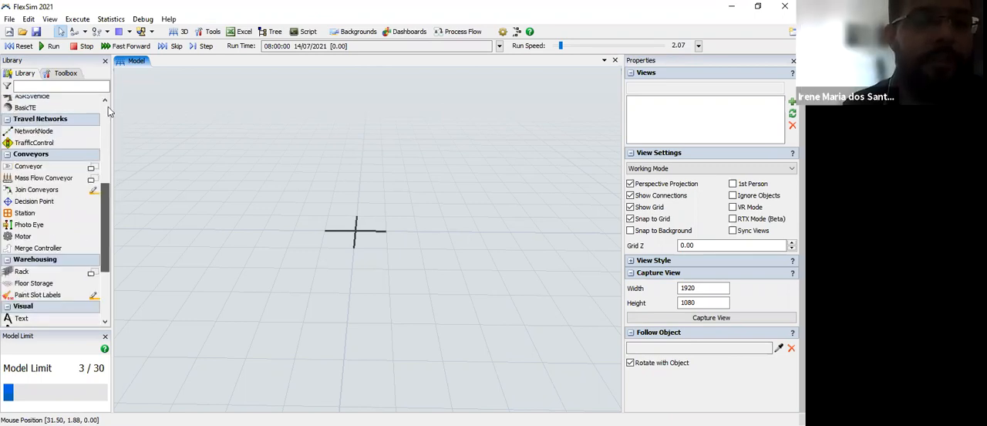
scroll(108, 106, "up", 6)
scroll(108, 294, "down", 2)
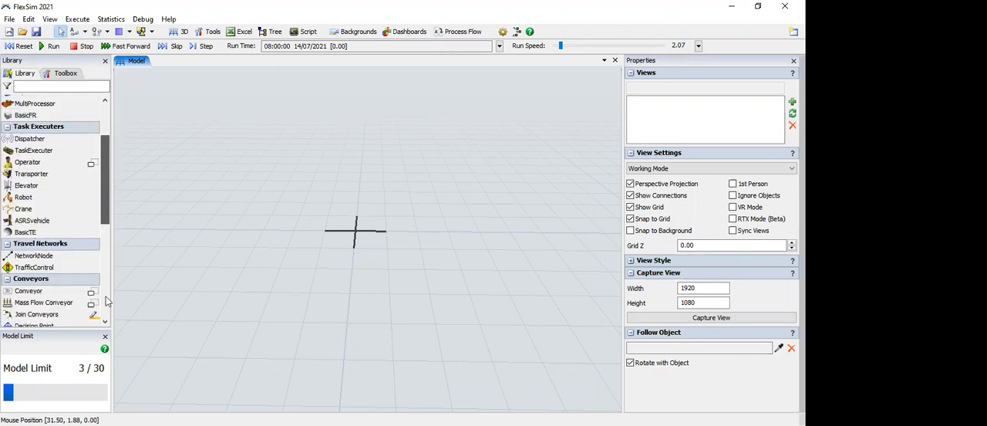
scroll(108, 305, "down", 10)
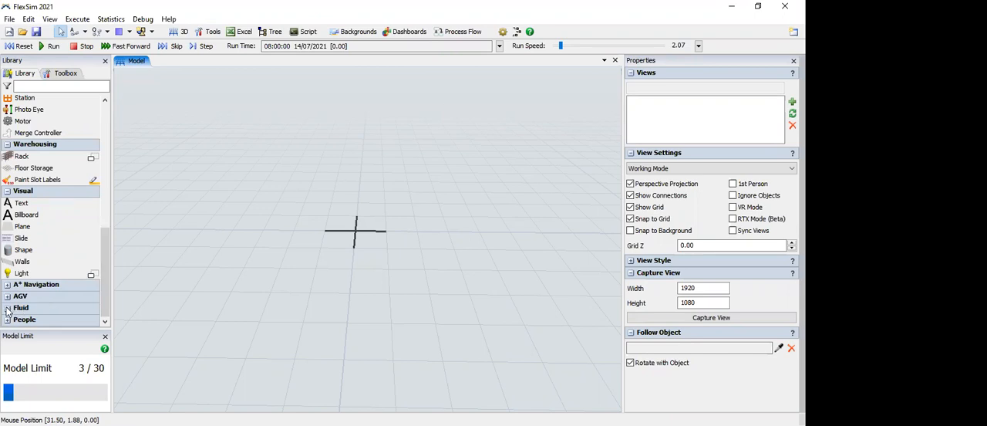
Step: Examine the Fluid objects in the 3D library, collapse that category and expand the People category
left_click(7, 309)
left_click(104, 286)
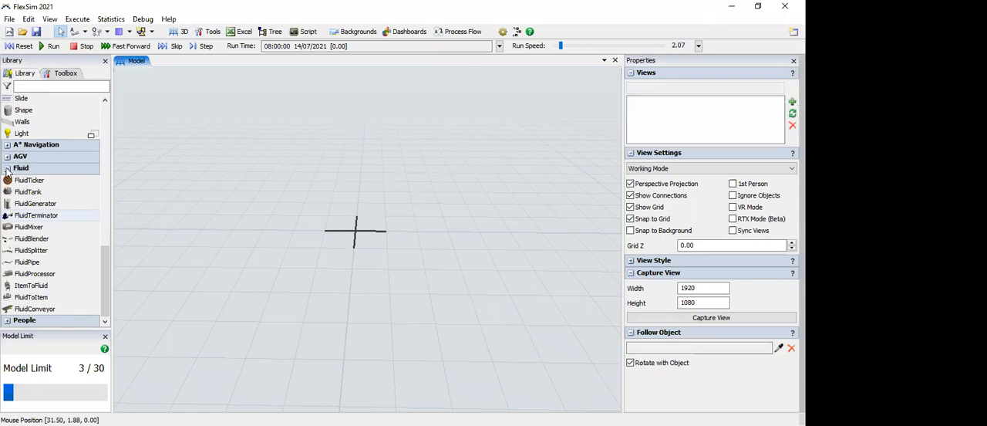
left_click(7, 168)
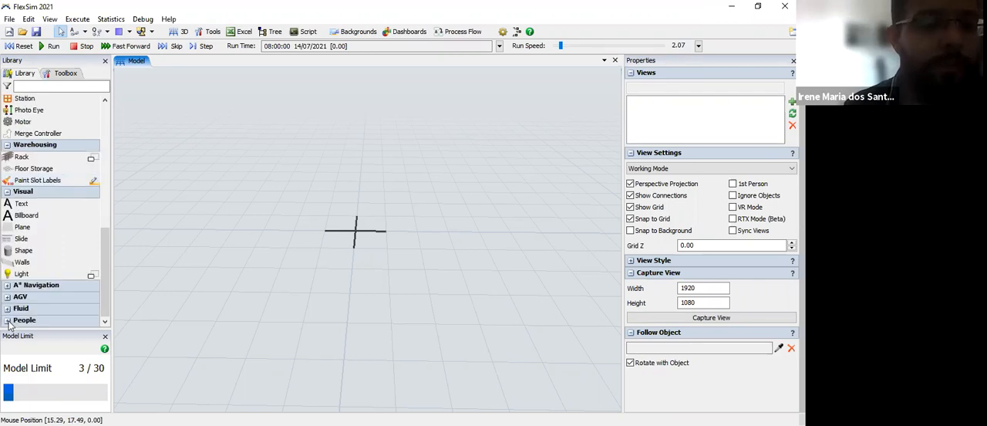
left_click(19, 318)
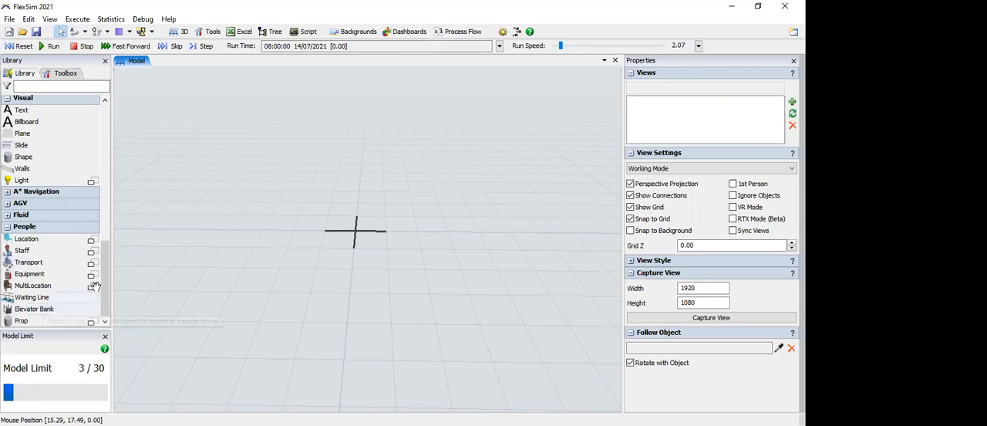
Step: Examine the available variants of the MultiLocation, Equipment, Transport, Staff and Location objects in the People category
mouse_move(95, 286)
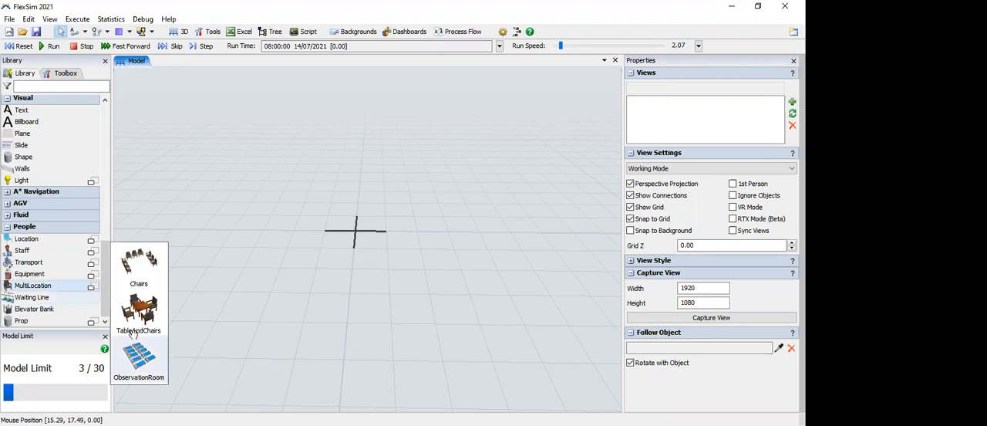
left_click(91, 276)
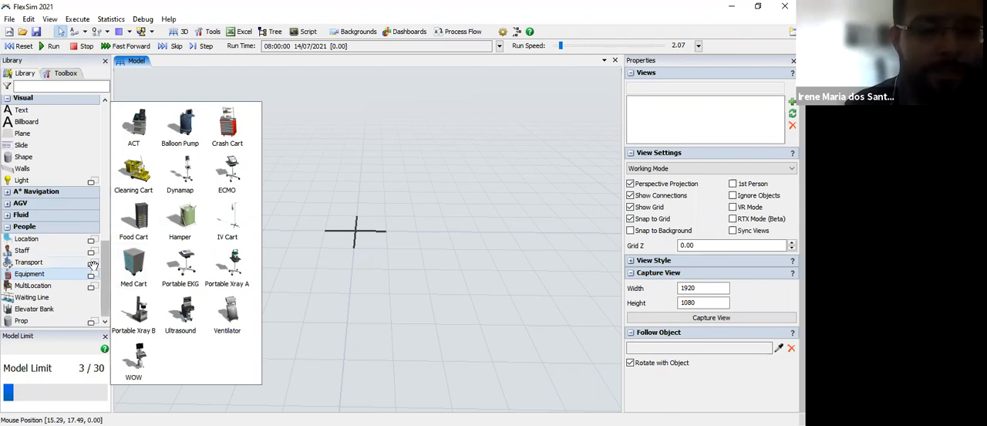
left_click(92, 263)
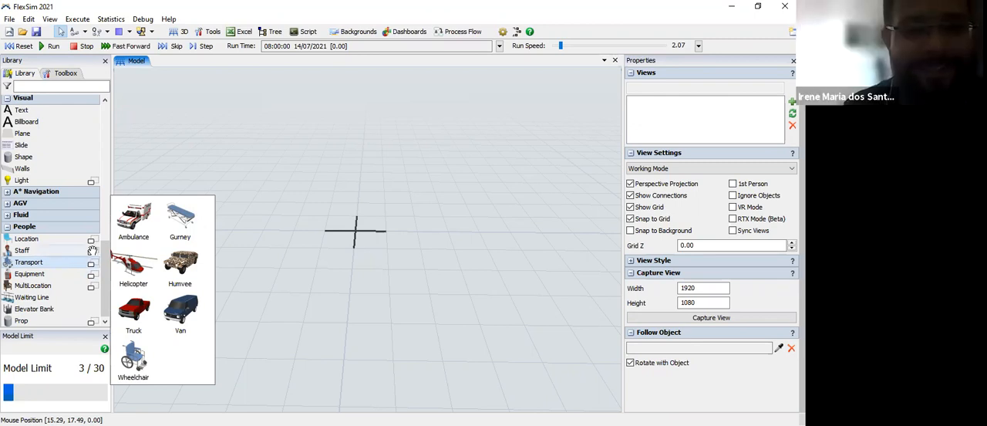
left_click(91, 250)
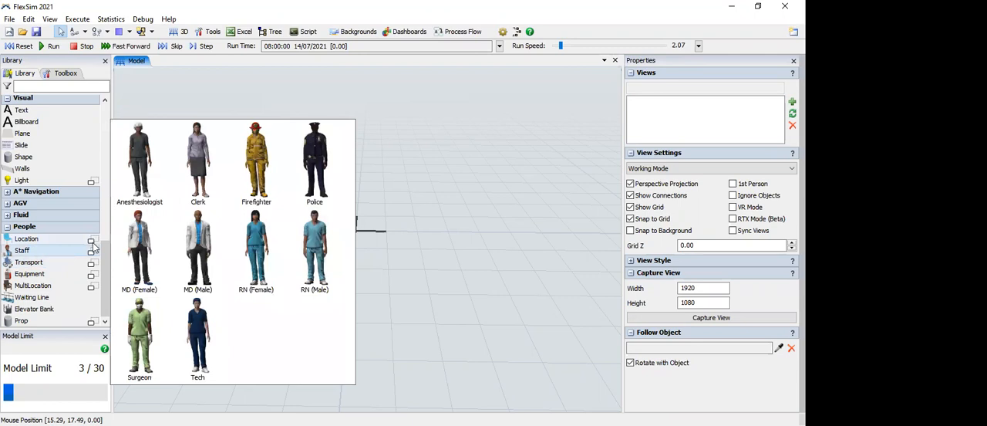
left_click(91, 240)
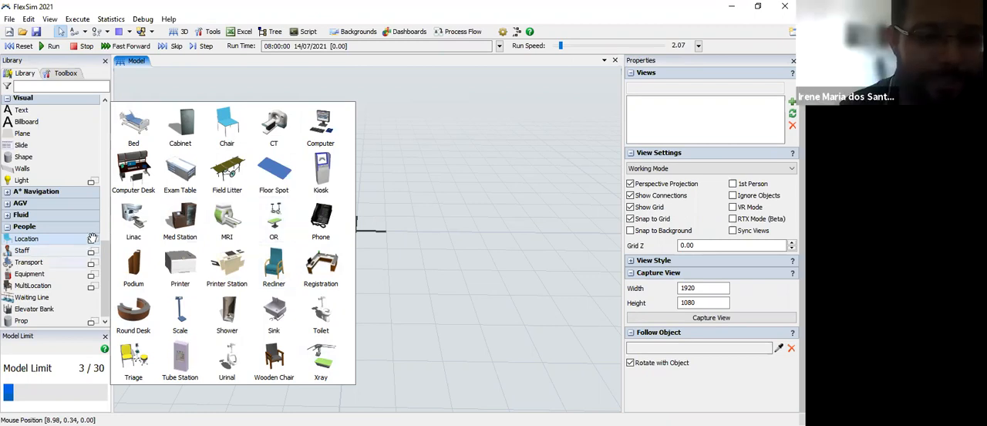
Step: Place two directional lights from the Visual category's Light variants in the model
left_click(92, 180)
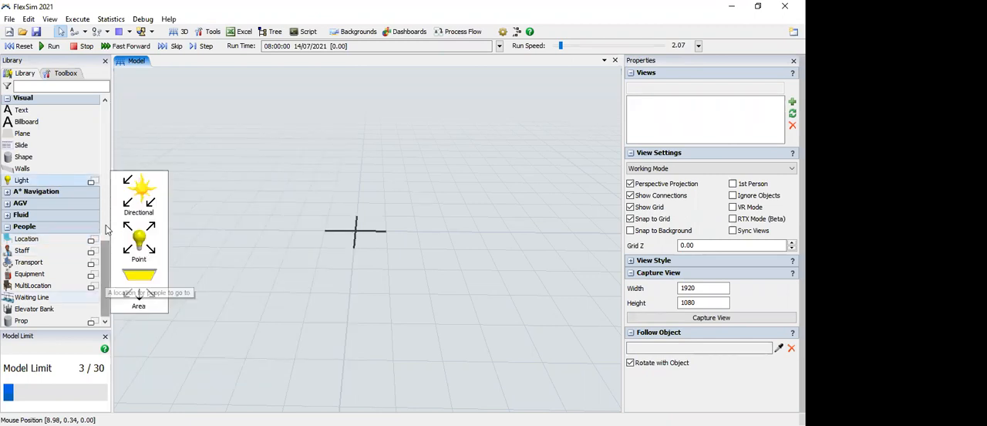
scroll(99, 136, "up", 10)
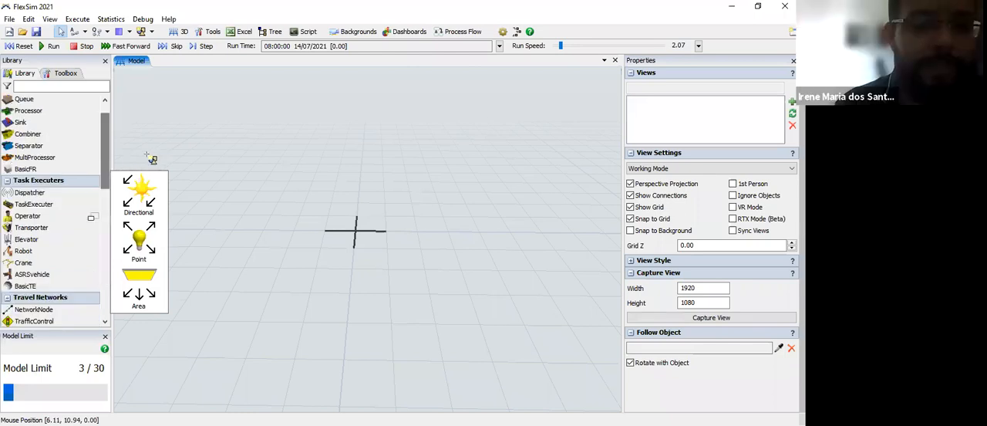
left_click_drag(175, 232, 179, 230)
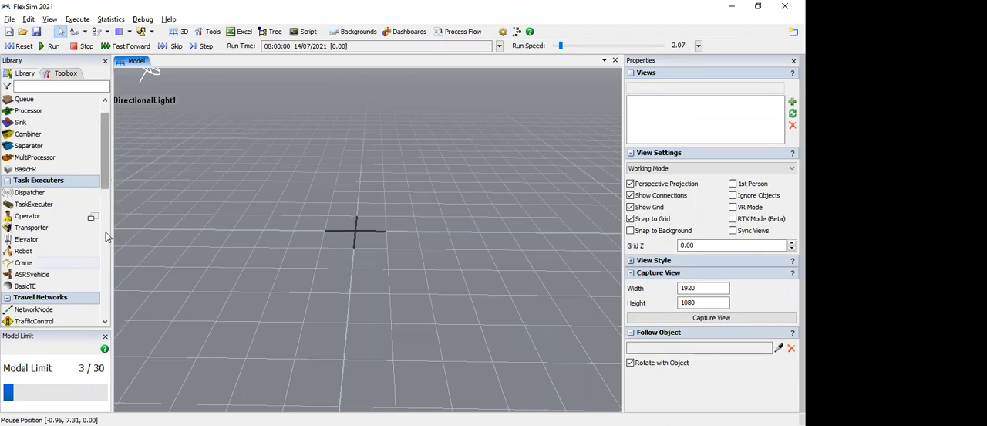
scroll(107, 265, "down", 3)
scroll(90, 234, "down", 3)
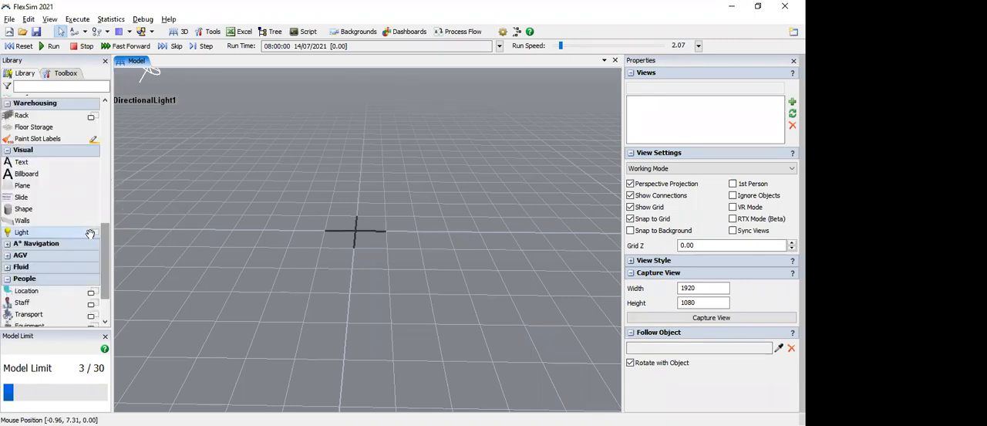
left_click_drag(90, 235, 240, 220)
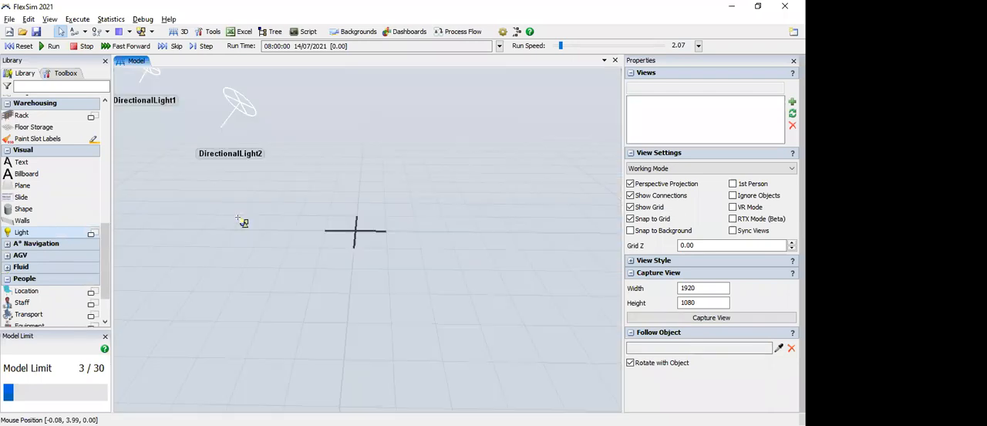
Step: Delete the second directional light from the model
left_click(245, 108)
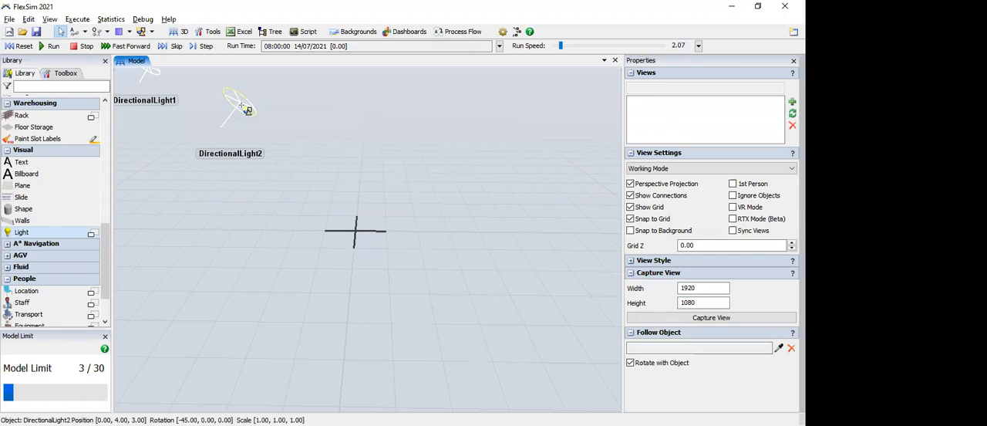
left_click(242, 105)
key("Delete")
Step: Delete the remaining directional light and the ModelBackground1 object from the model
left_click(147, 75)
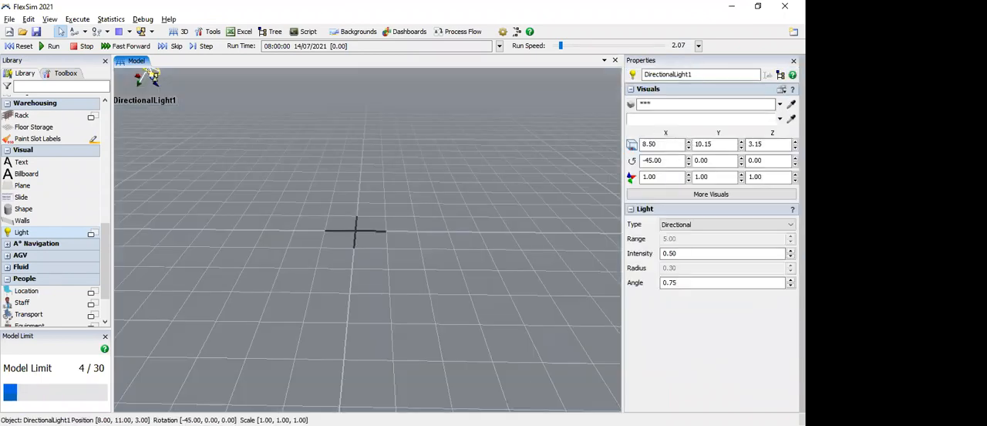
left_click(61, 32)
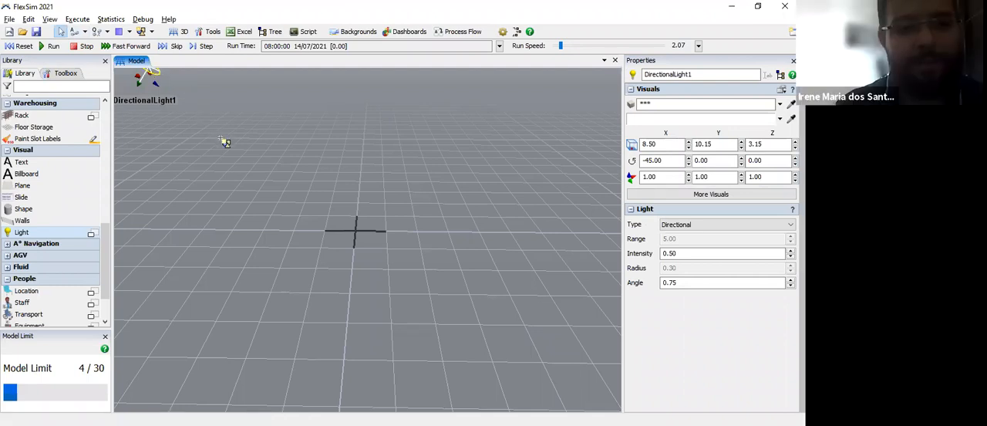
left_click_drag(158, 77, 161, 81)
scroll(159, 82, "down", 1)
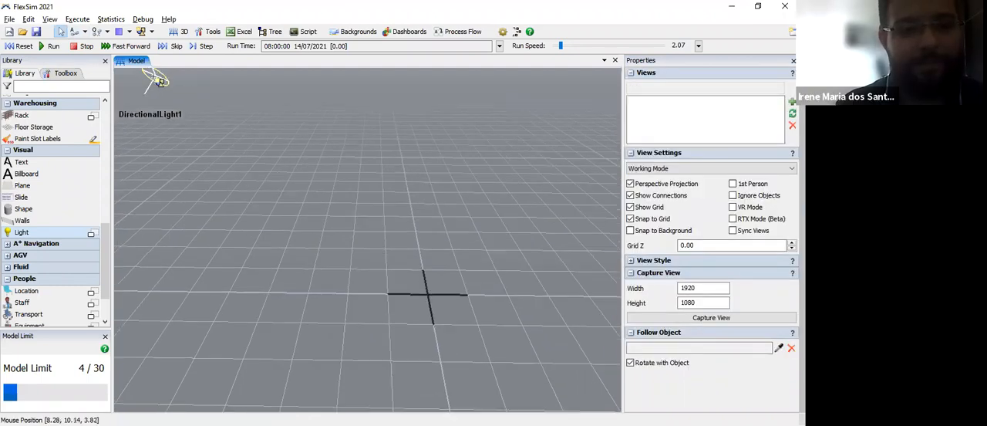
left_click(158, 81)
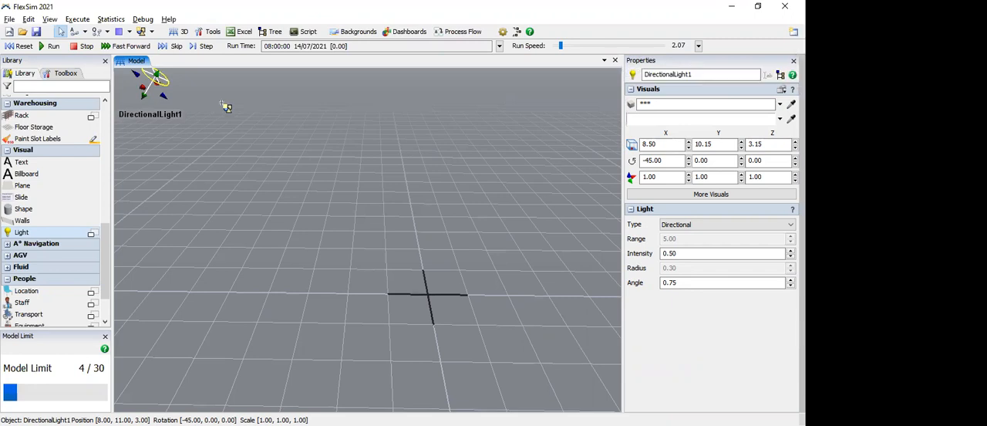
key("Delete")
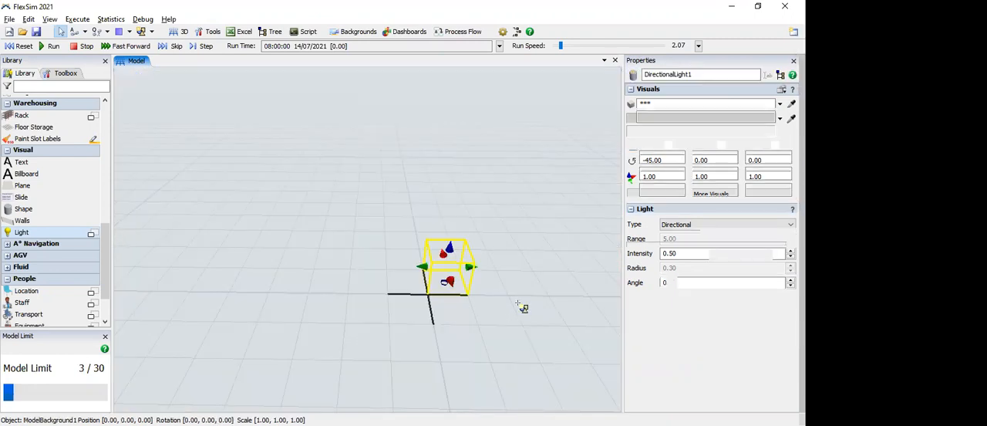
key("Delete")
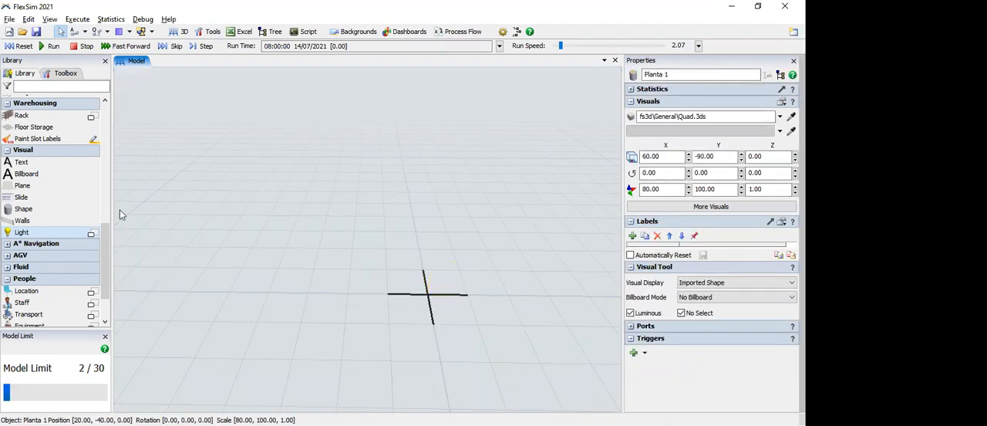
Step: Place a Source from the Fixed Resources category on the model floor and deselect all objects
scroll(110, 117, "up", 10)
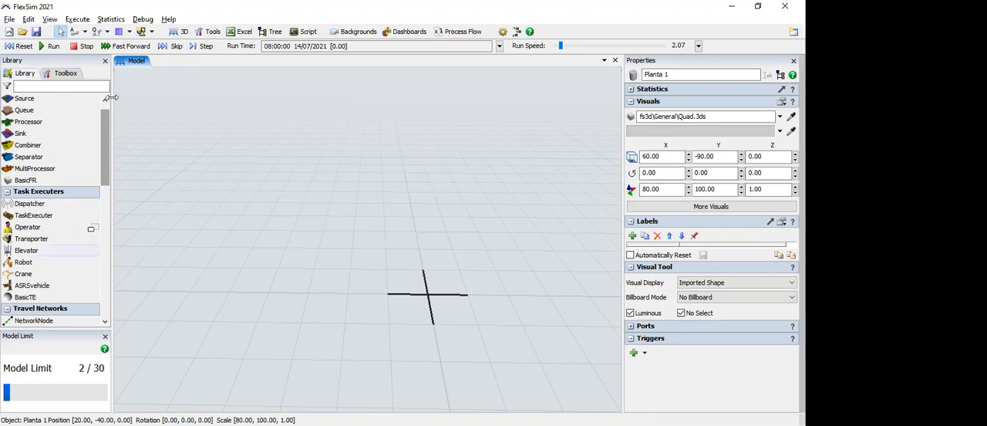
scroll(112, 97, "up", 1)
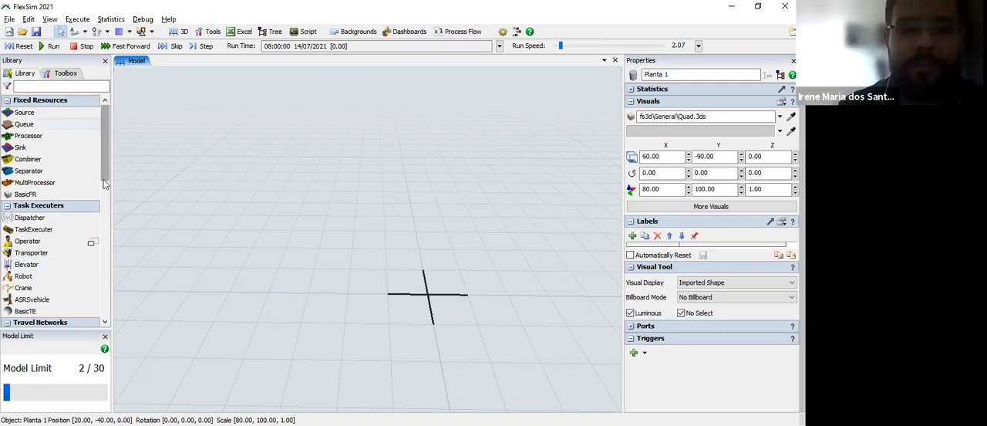
left_click_drag(106, 113, 105, 103)
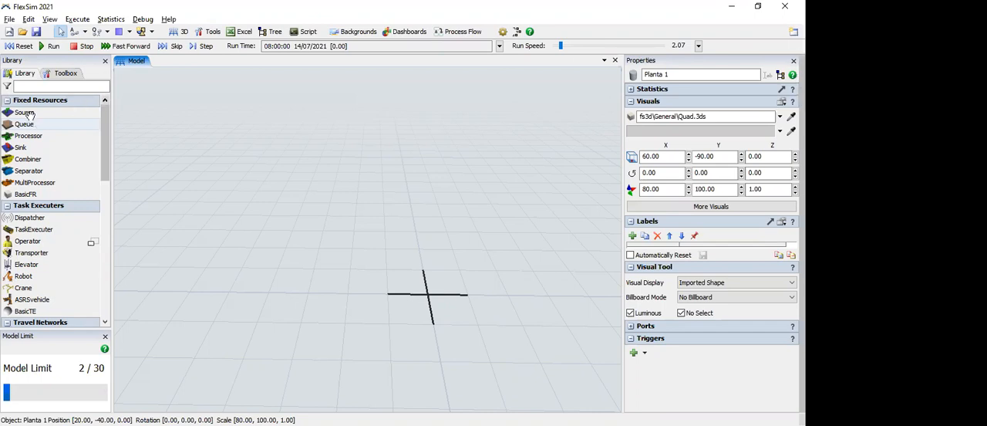
left_click_drag(23, 111, 214, 279)
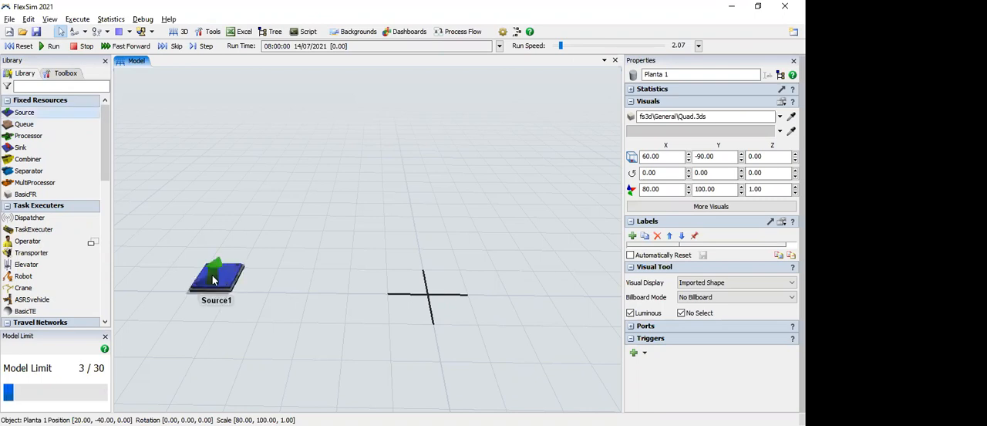
left_click(228, 326)
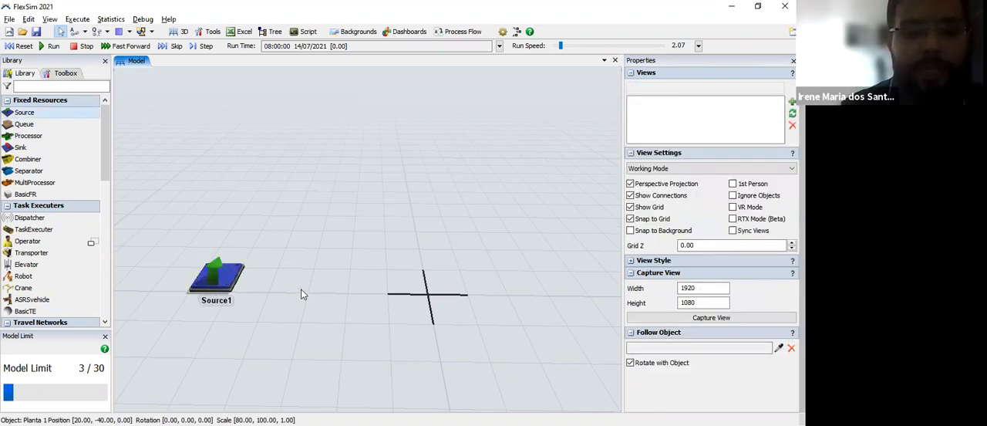
Step: Place a Sink from the Fixed Resources category on the model floor a short distance from the Source
scroll(300, 292, "up", 2)
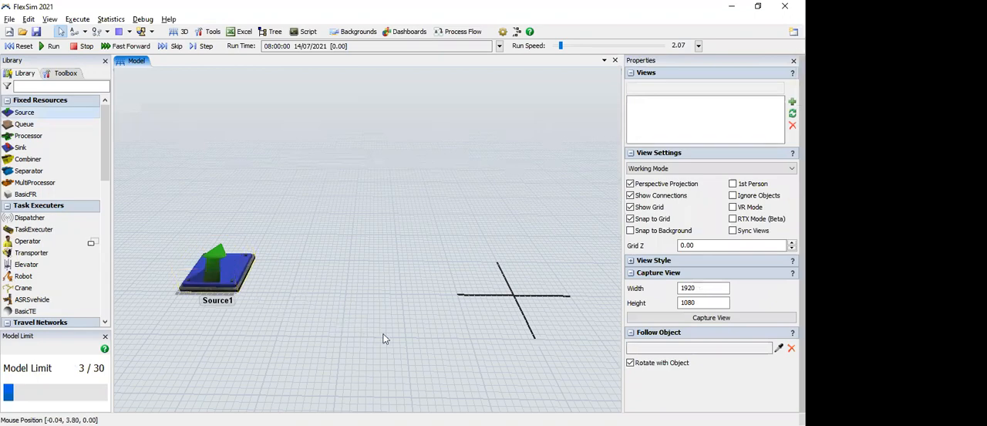
right_click_drag(300, 298, 322, 294)
right_click_drag(454, 318, 415, 316)
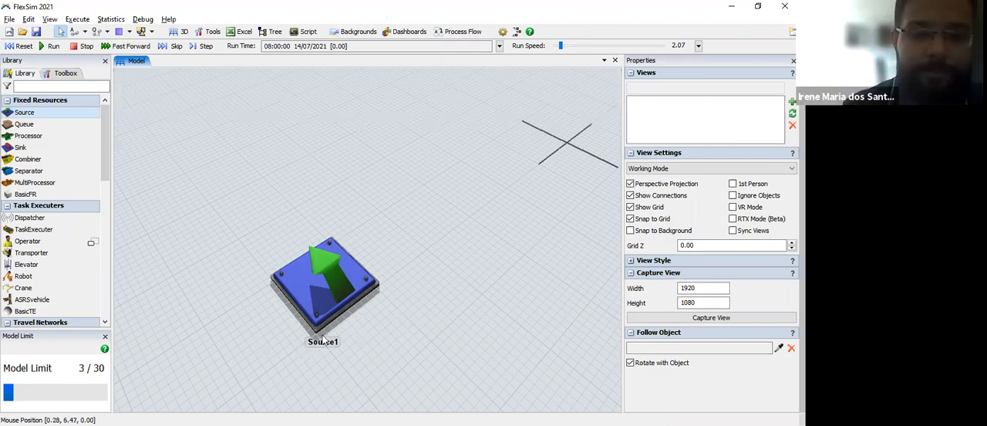
left_click_drag(368, 392, 427, 394)
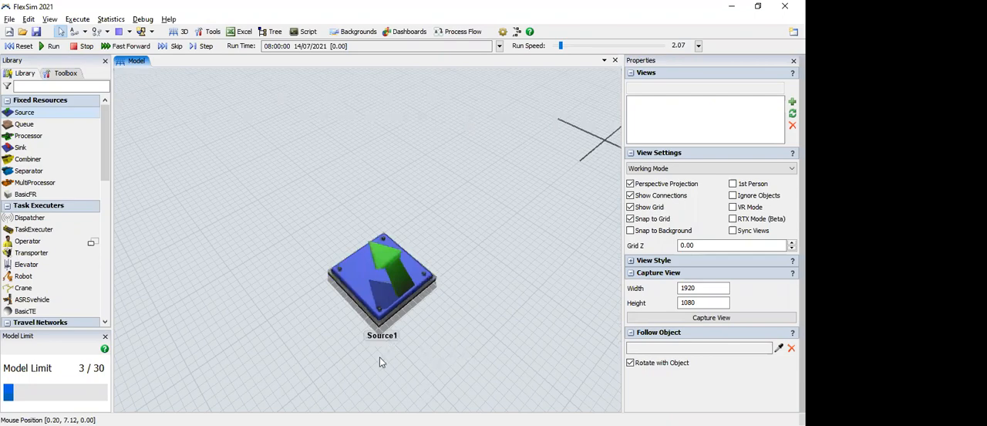
right_click_drag(371, 402, 412, 257)
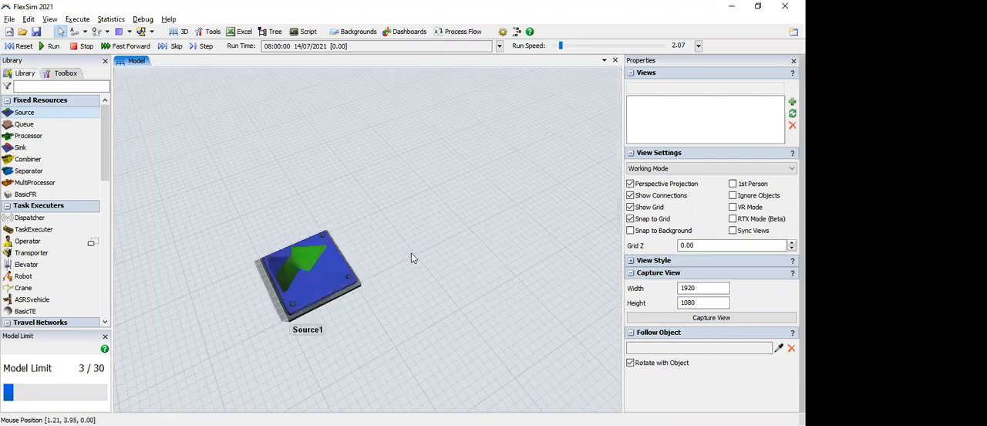
left_click_drag(411, 253, 332, 225)
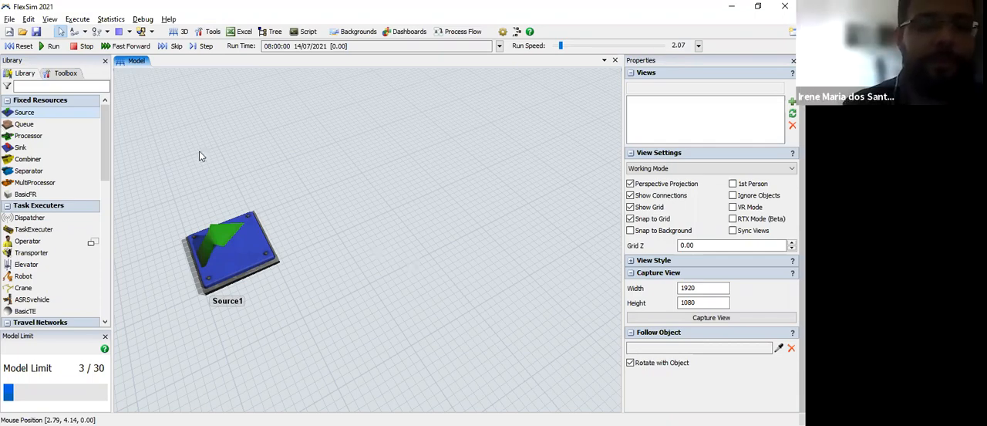
left_click(34, 146)
left_click(402, 184)
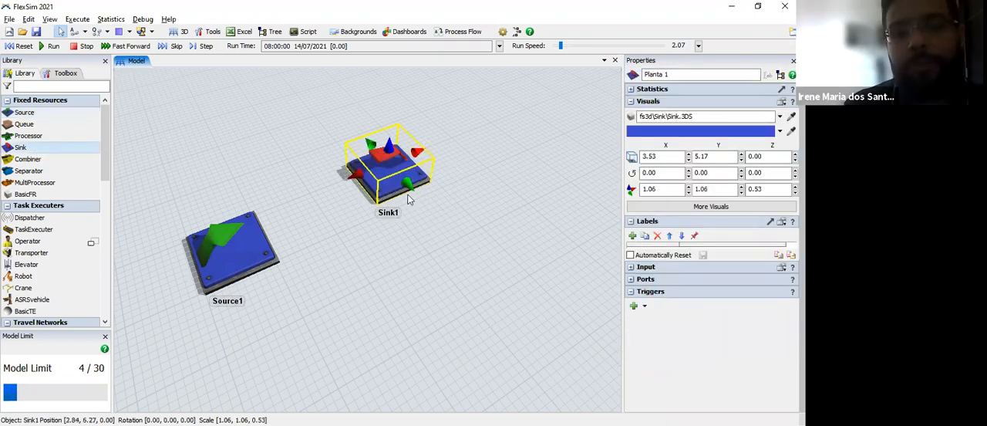
left_click(445, 227)
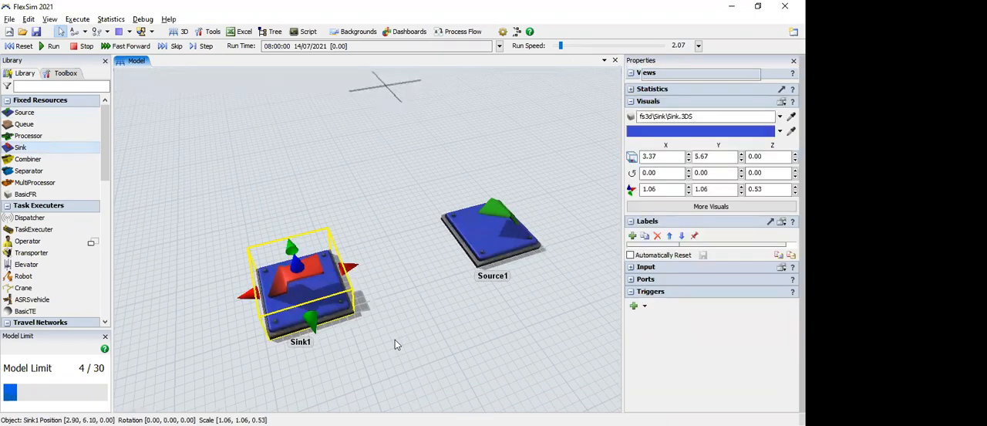
Step: Rename the Source object as "Doca de recebimento 1"
left_click(395, 340)
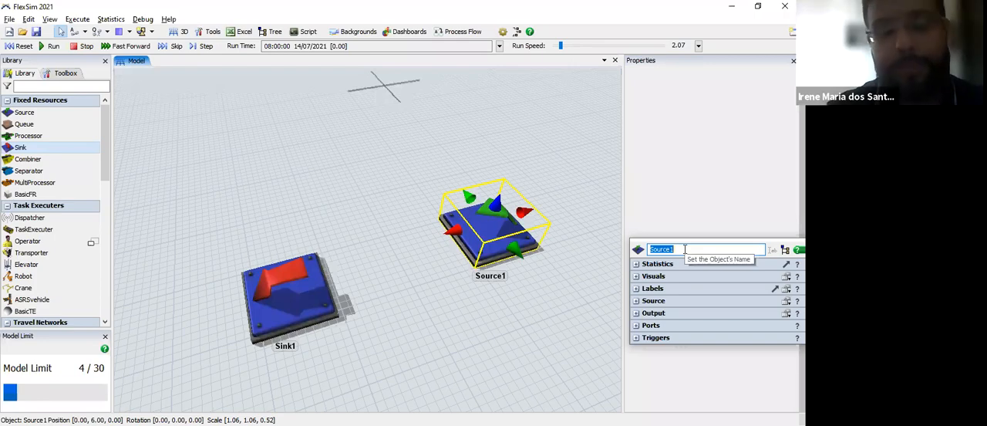
type("D")
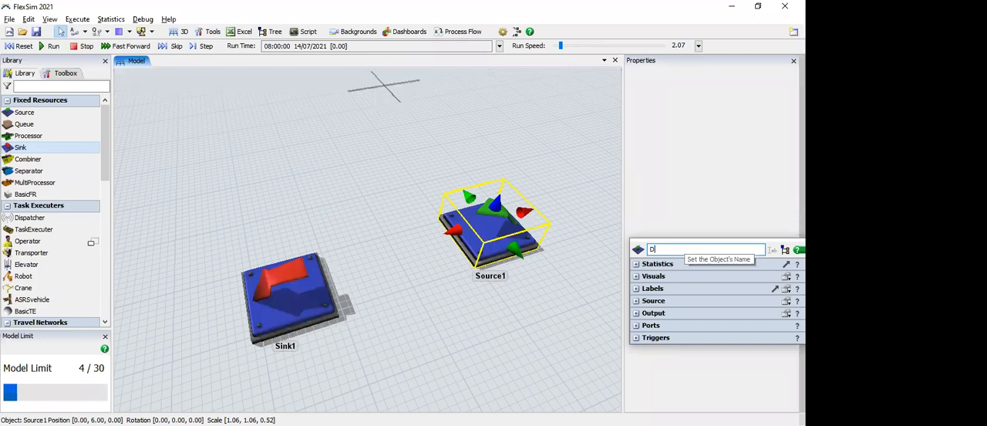
type("oca de recebimento 1")
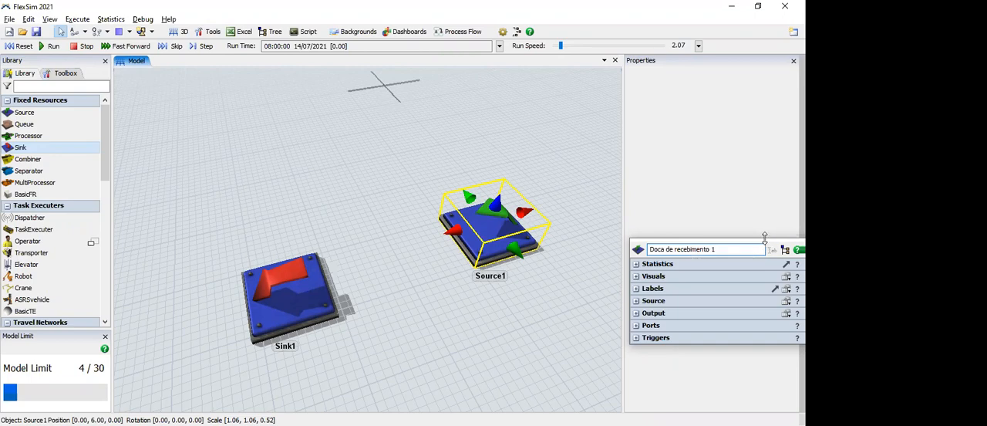
Step: Recolor the receiving dock dark navy blue, trying green, yellow and purple first
left_click(637, 276)
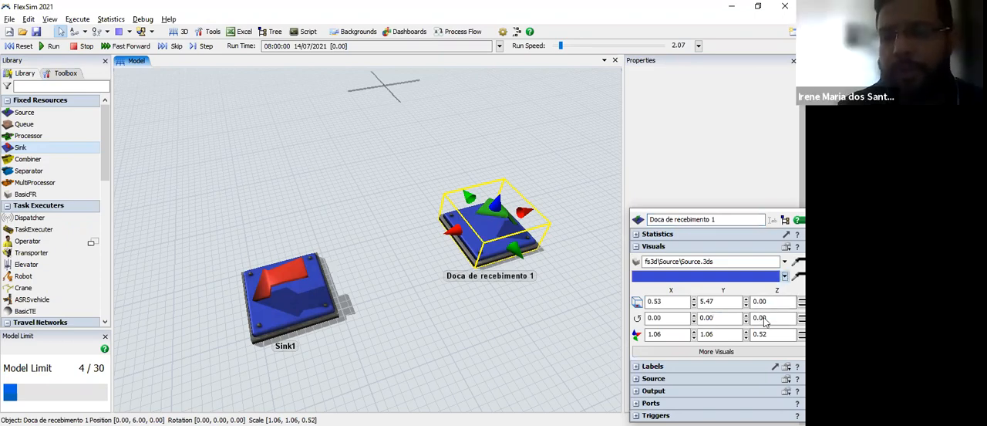
left_click(785, 276)
left_click(774, 320)
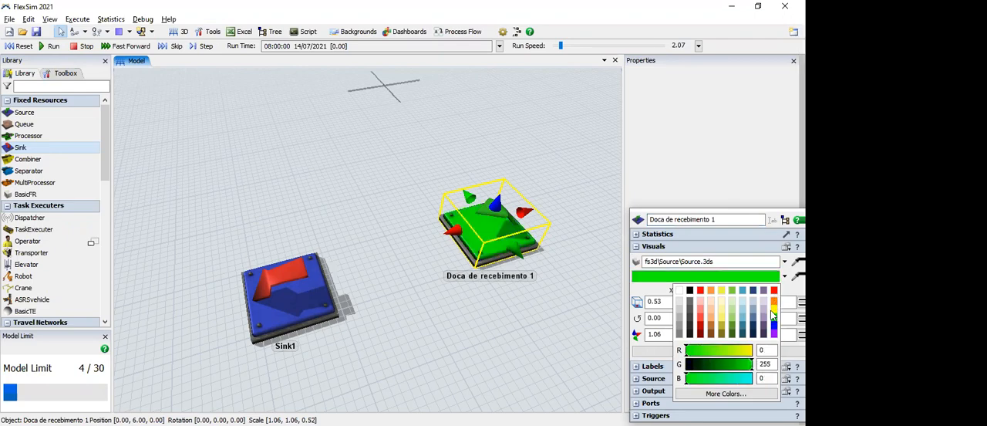
left_click(773, 311)
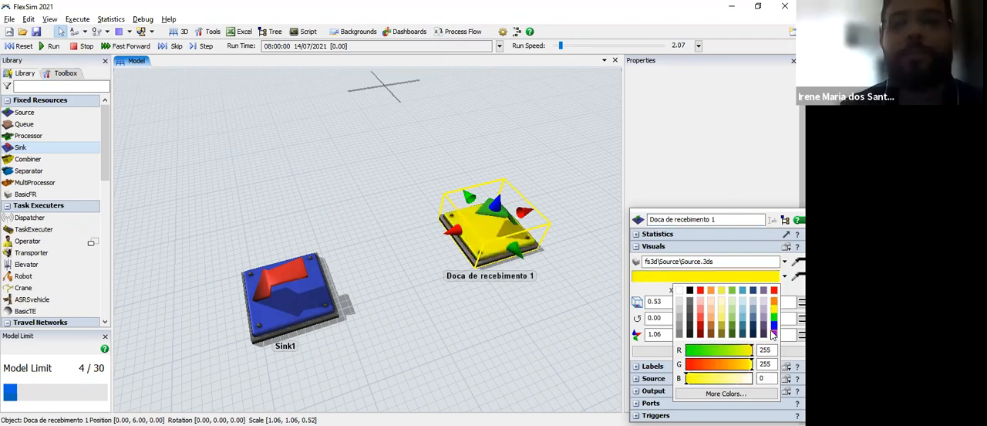
left_click(774, 334)
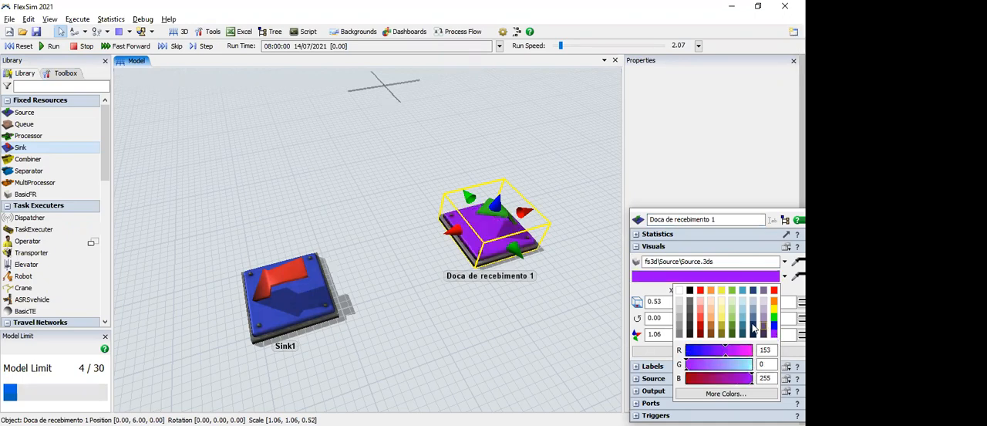
left_click(753, 332)
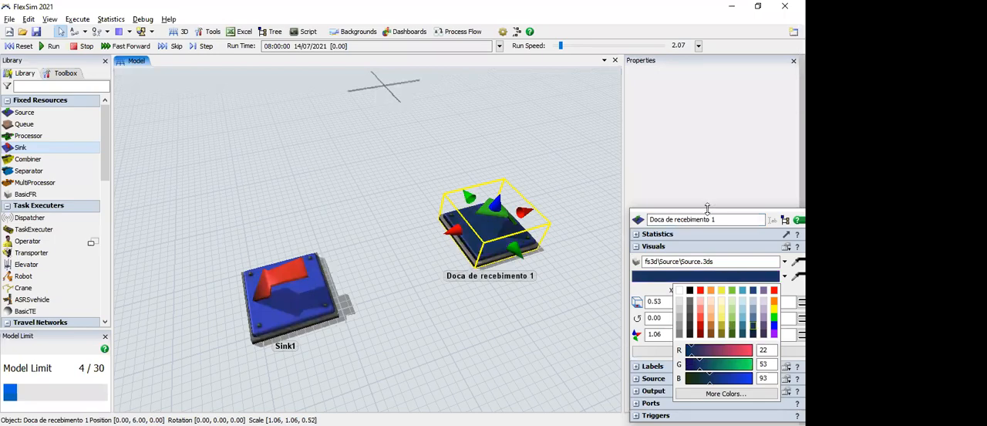
left_click(753, 334)
left_click(569, 310)
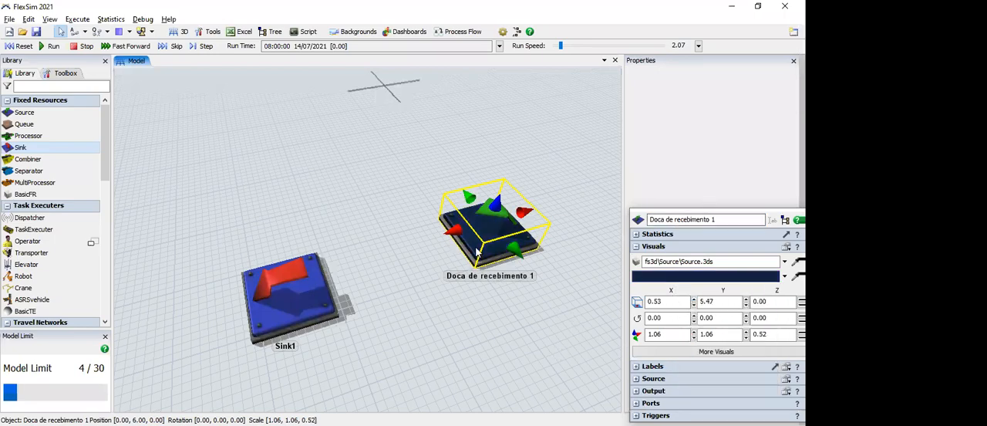
Step: Resize the receiving dock in the 3D view to about 1.10 × 1.20 × 0.35 and deselect it
left_click(497, 236)
left_click(497, 236)
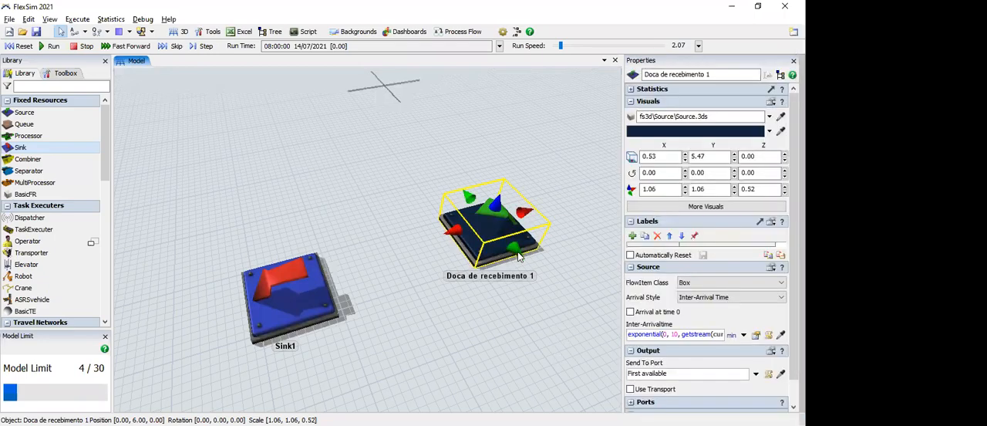
left_click_drag(545, 302, 522, 261)
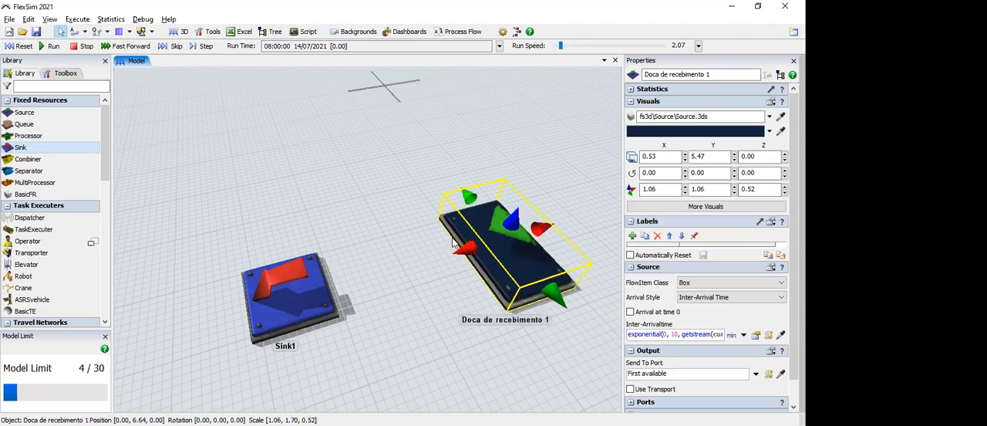
key("ctrl+z")
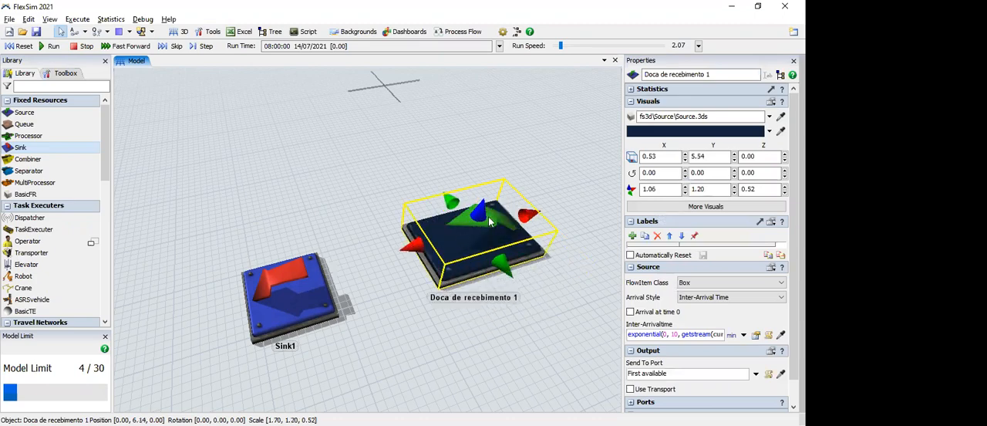
key("ctrl+z")
left_click_drag(498, 205, 497, 245)
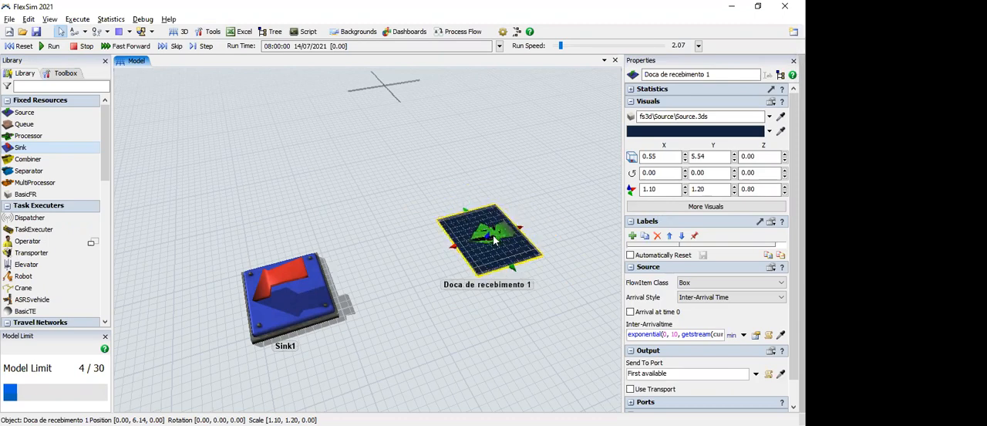
left_click_drag(495, 239, 495, 239)
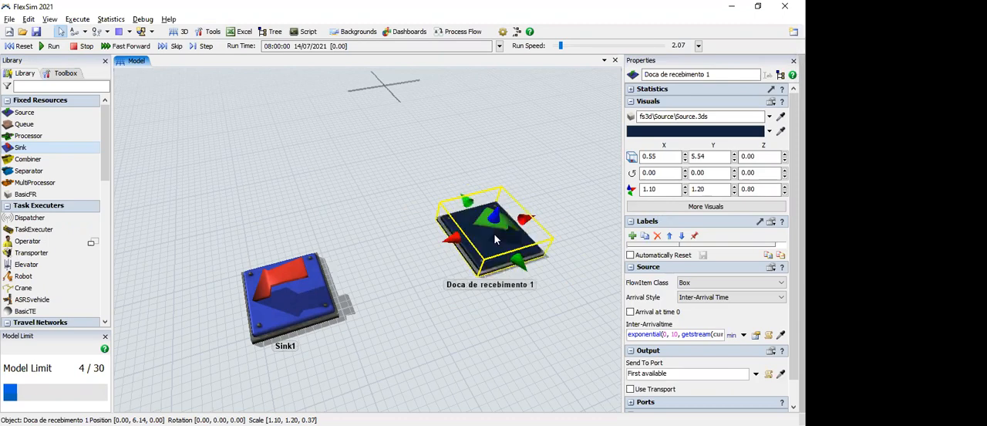
left_click(560, 317)
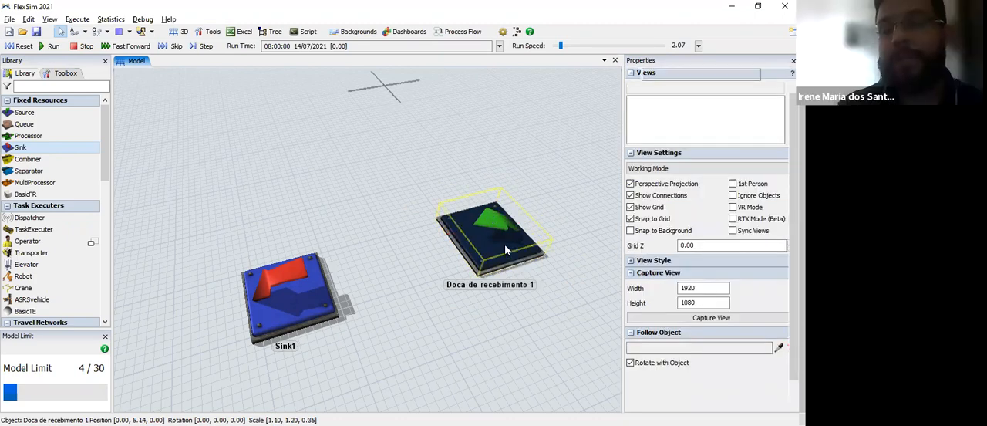
Step: Collapse the receiving dock's visual and label settings and examine the available flow item classes, keeping Box
left_click(505, 244)
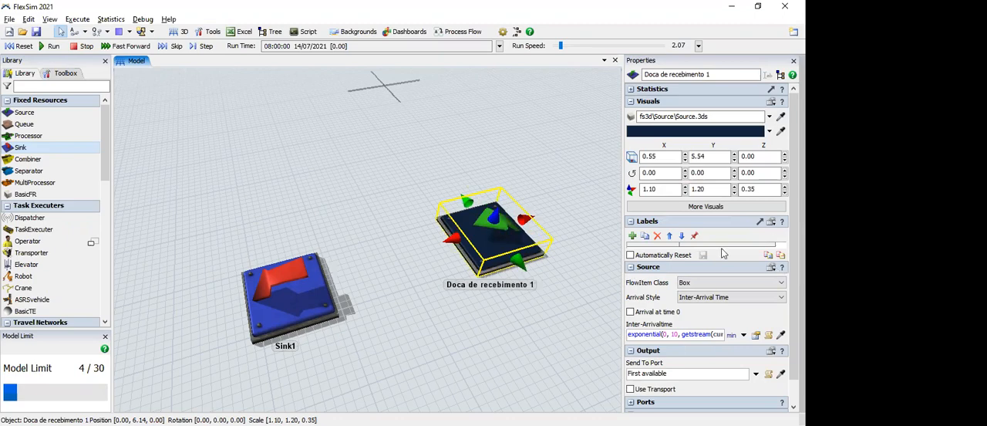
left_click(630, 102)
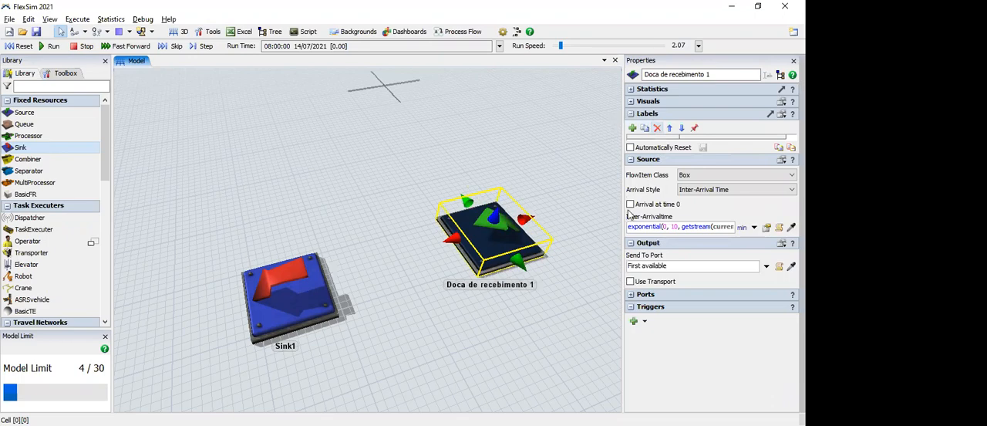
left_click(631, 114)
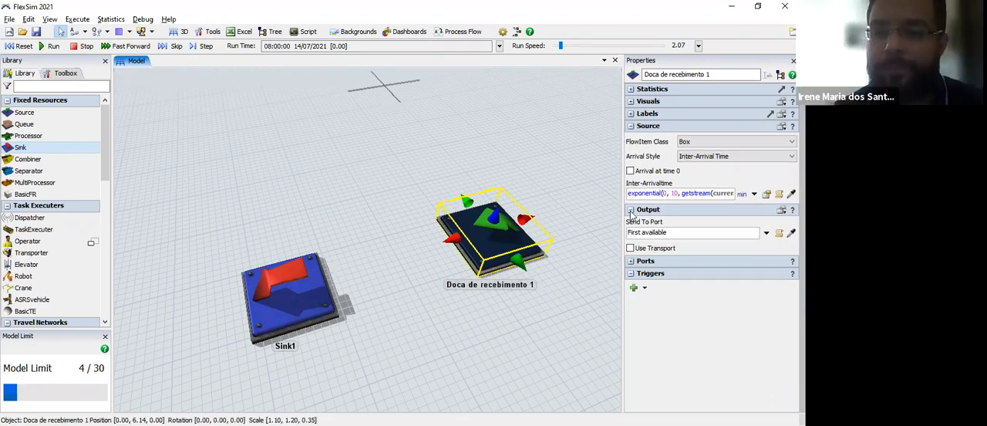
left_click(697, 147)
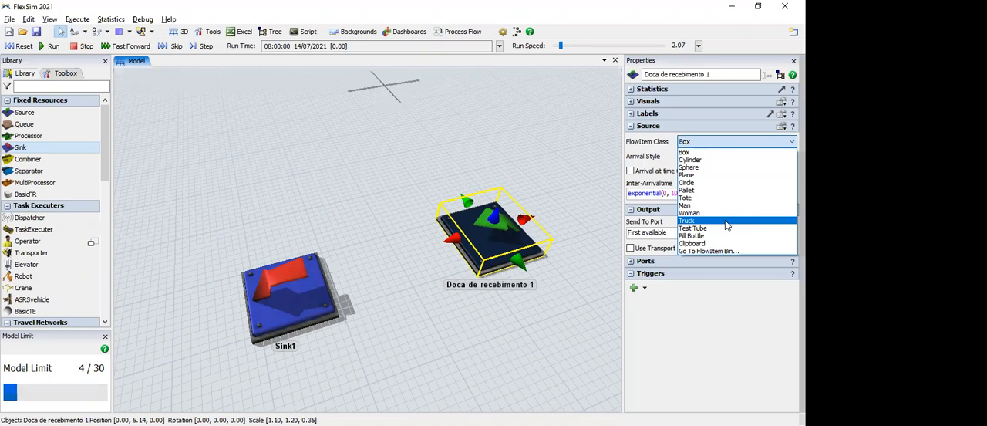
left_click(716, 142)
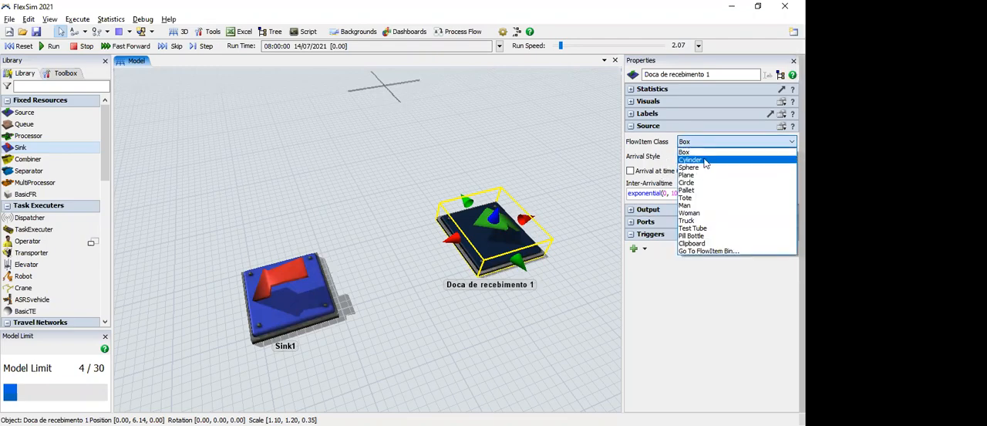
left_click(668, 152)
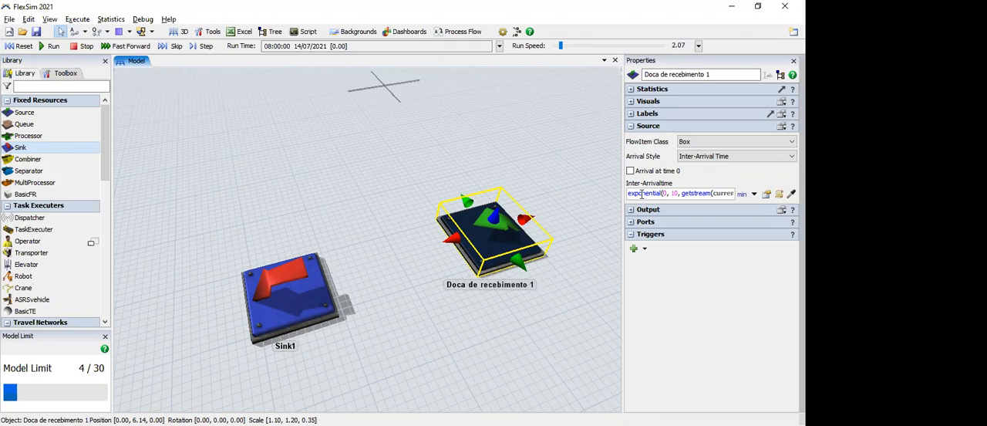
Step: Review the receiving dock's inter-arrival time options, including statistical distributions, and the parameters of its exponential expression
left_click(754, 194)
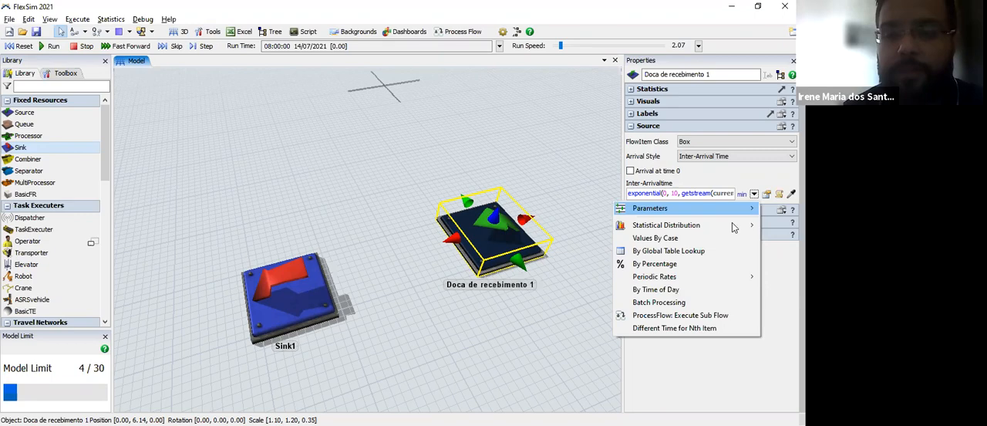
mouse_move(734, 227)
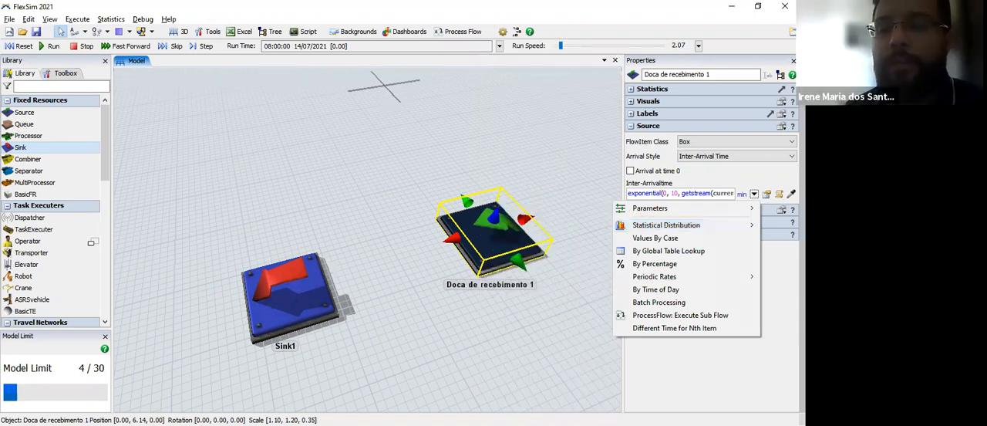
left_click(650, 193)
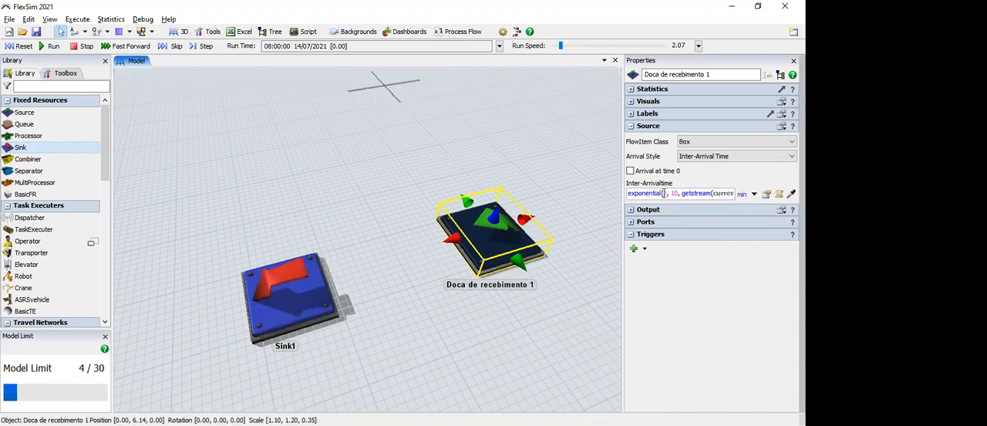
type("0")
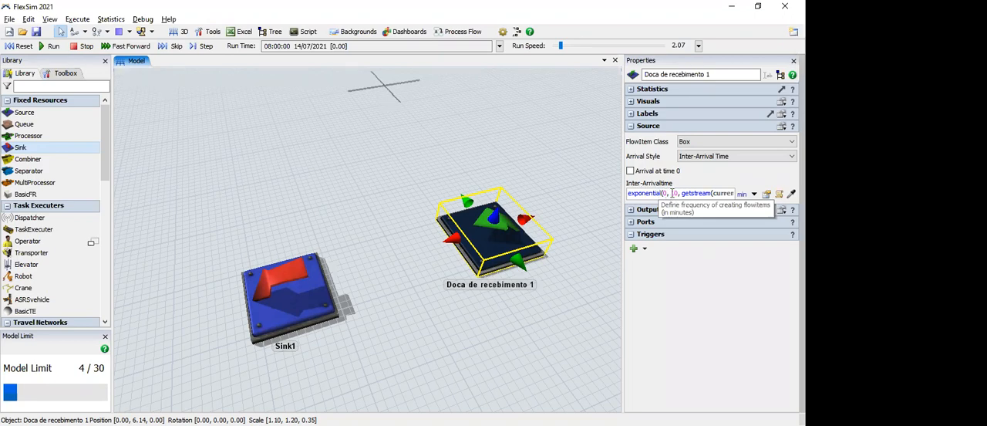
double_click(674, 193)
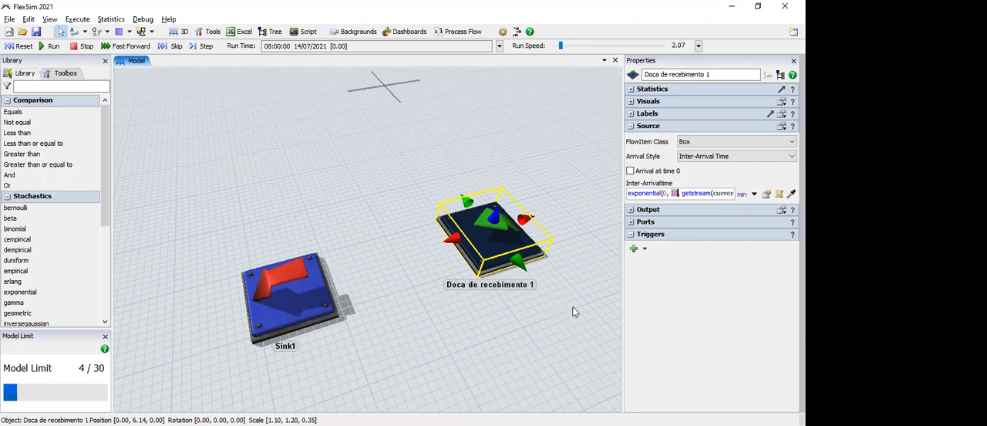
left_click(434, 314)
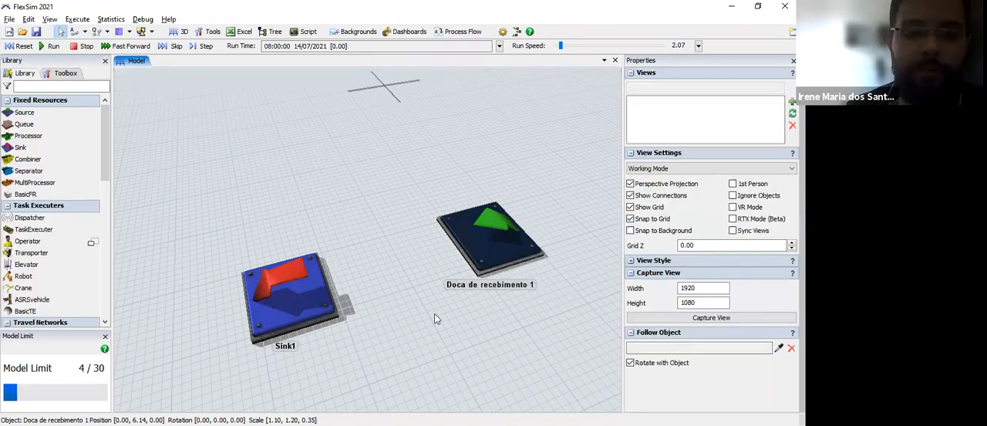
Step: Set the receiving dock's inter-arrival time to exponential(0, 1.5, getstream(current)) in minutes
right_click_drag(434, 313, 308, 291)
left_click(296, 287)
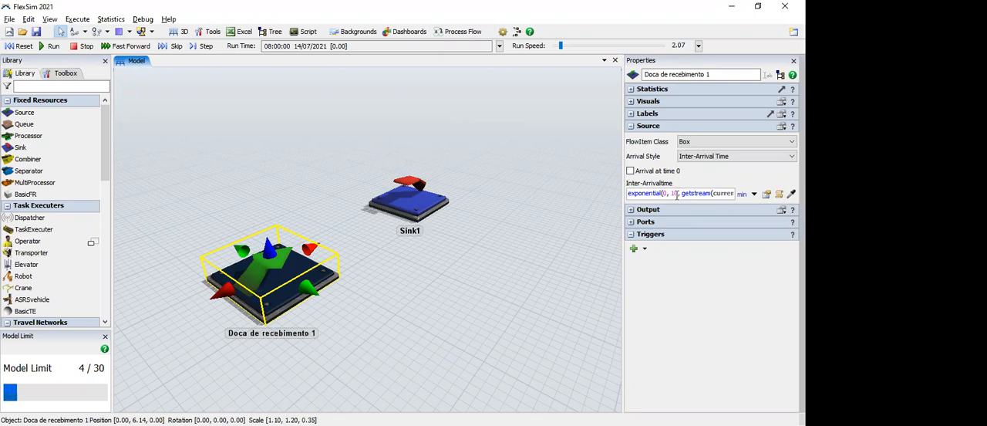
left_click(659, 192)
key("BackSpace")
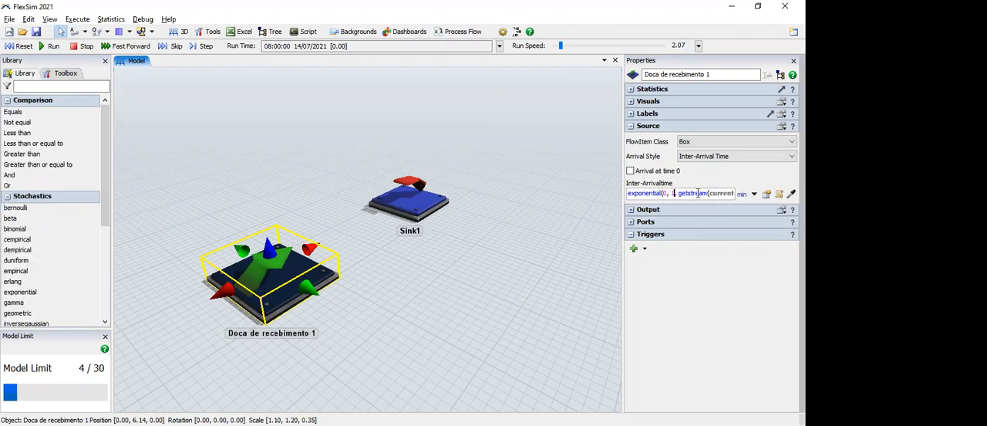
key("Return")
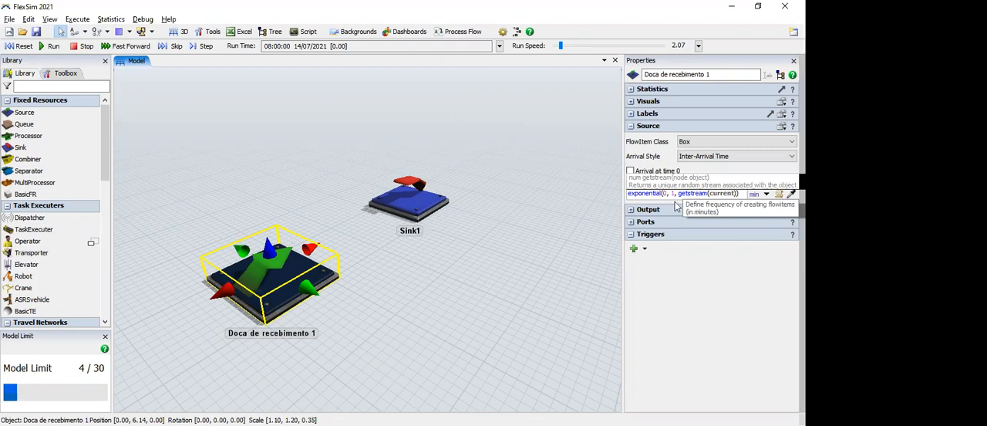
left_click(677, 194)
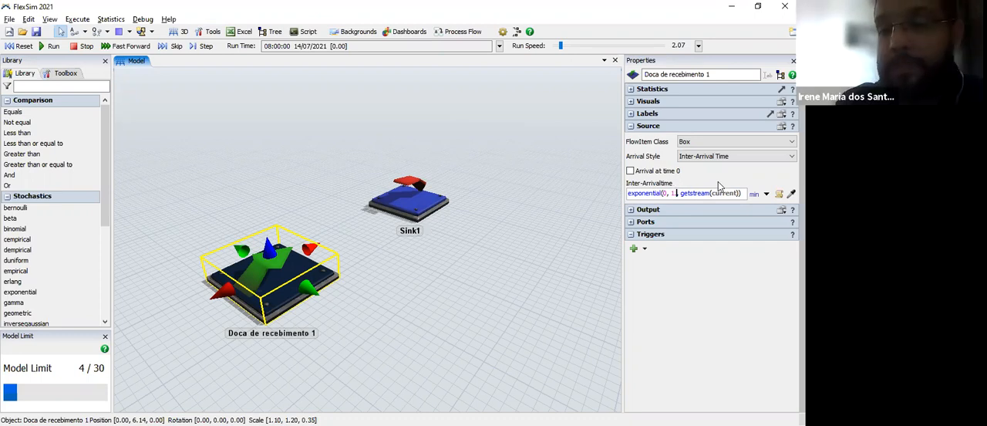
type(".5")
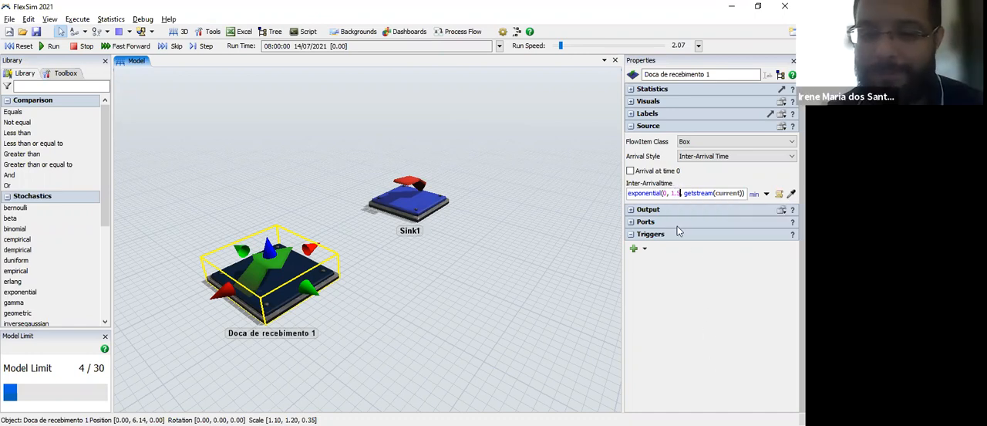
left_click(400, 306)
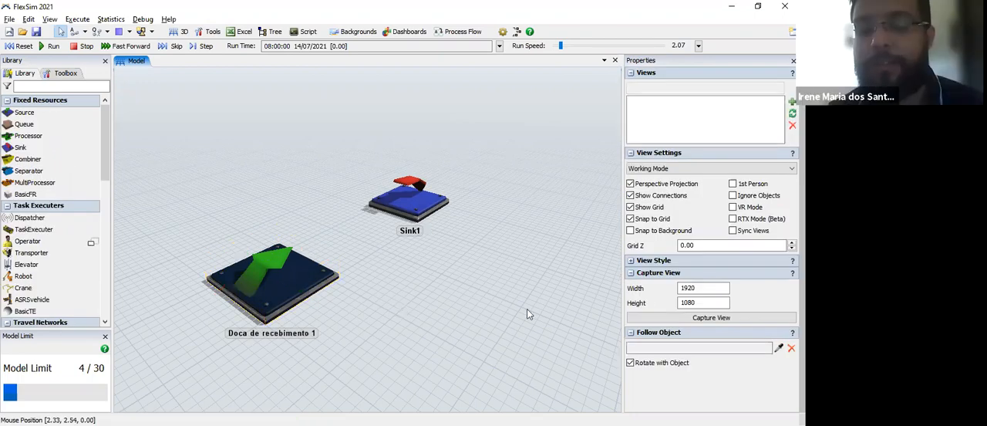
left_click(262, 297)
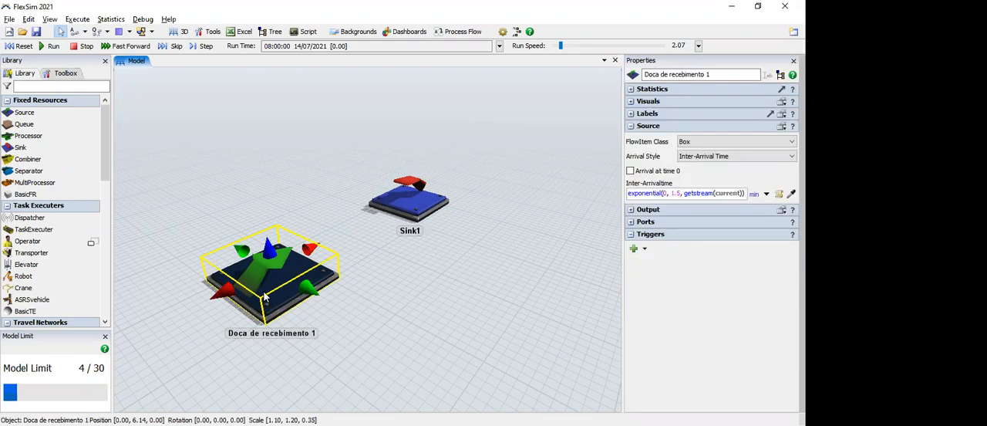
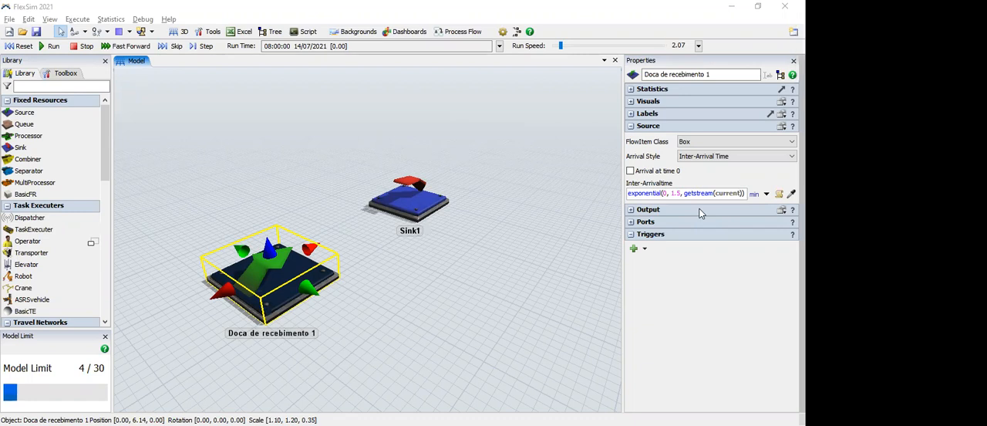
Step: Delete the receiving dock source and the Sink from the model
left_click(454, 307)
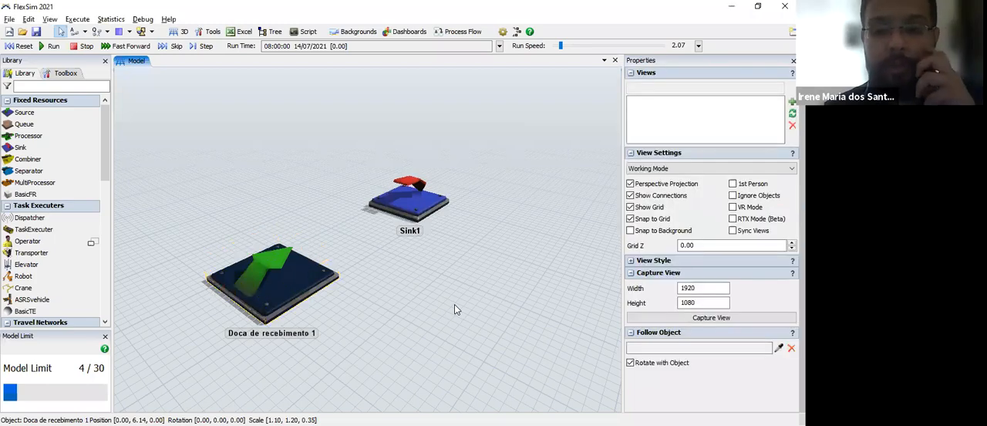
left_click(295, 280)
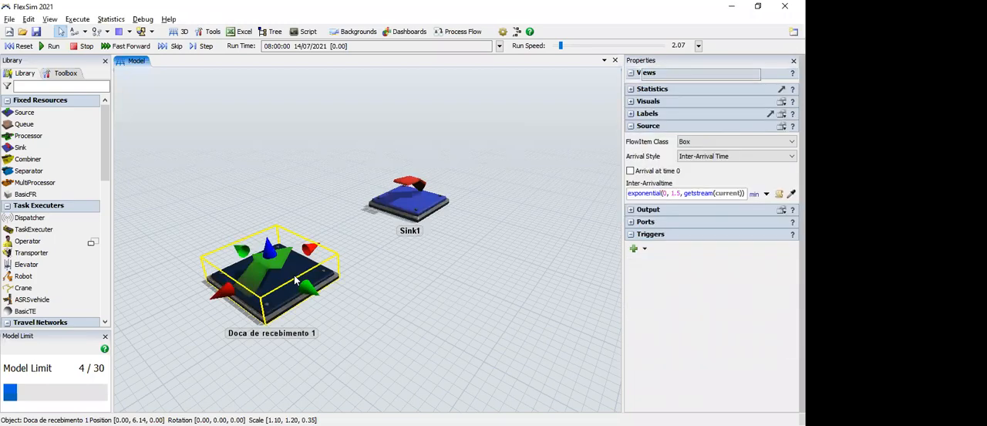
key("Delete")
left_click(446, 211)
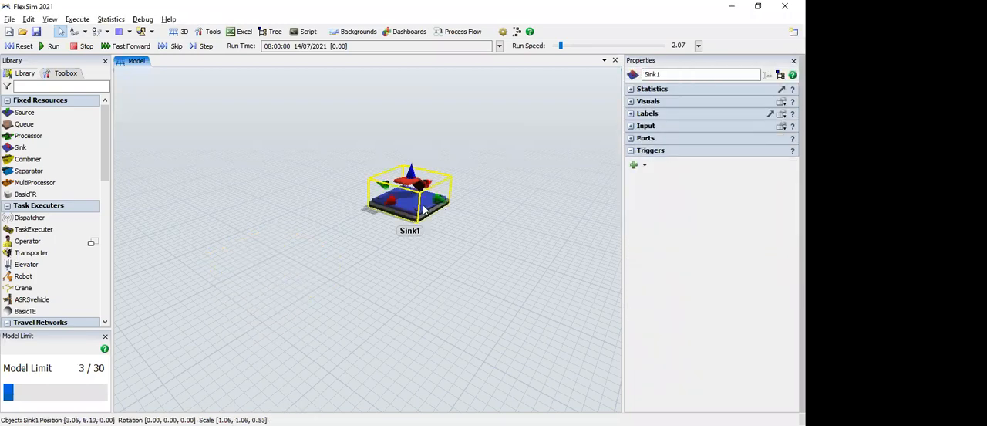
key("Delete")
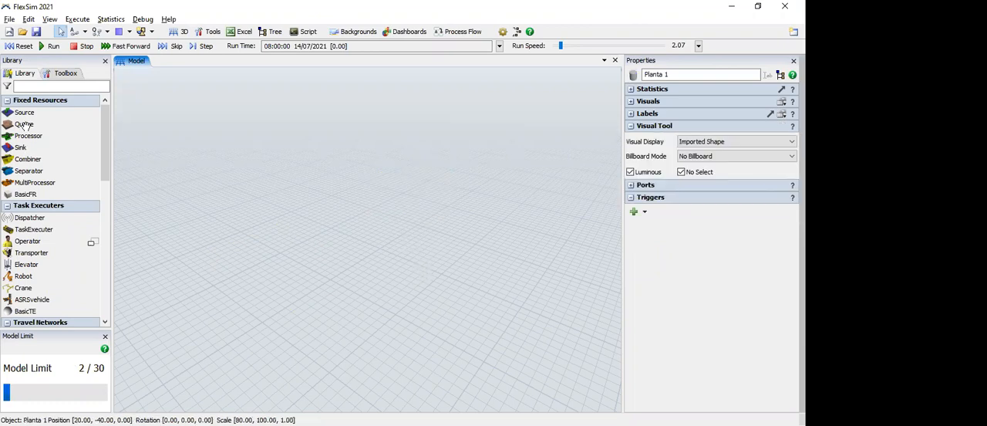
Step: Place a Queue in the emptied 3D model
left_click_drag(23, 125, 242, 250)
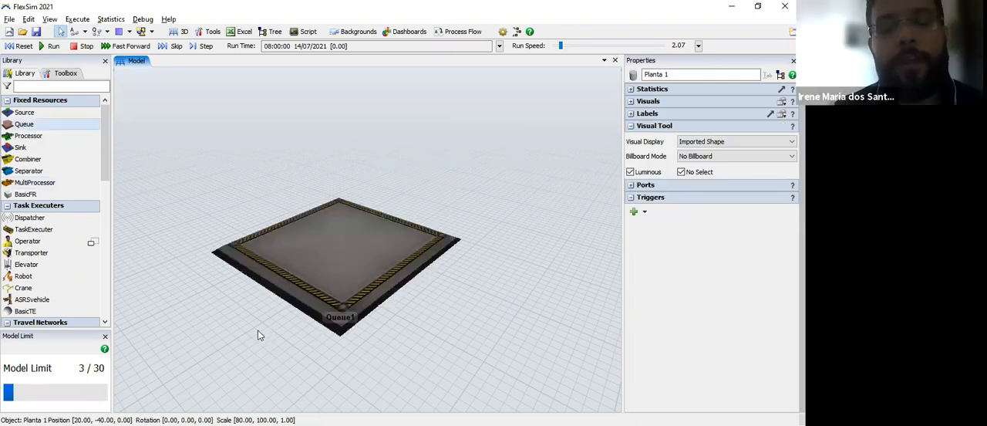
left_click(258, 333)
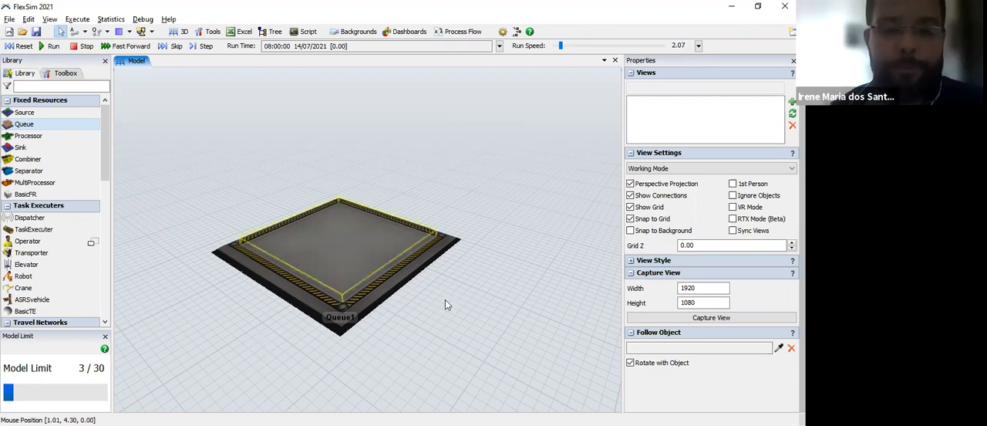
left_click(333, 335)
right_click_drag(355, 349, 366, 262)
Step: Rename the new queue as Estoque intermediario 1
left_click(366, 262)
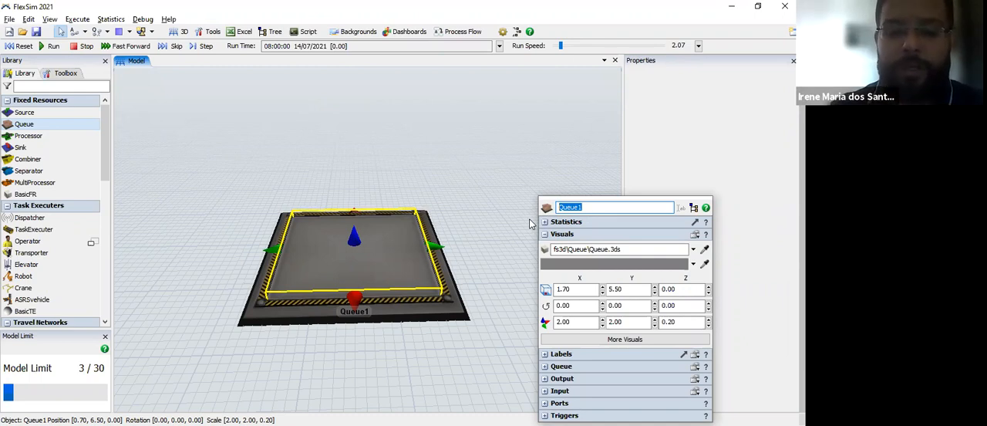
type("Estoque intermediario 1")
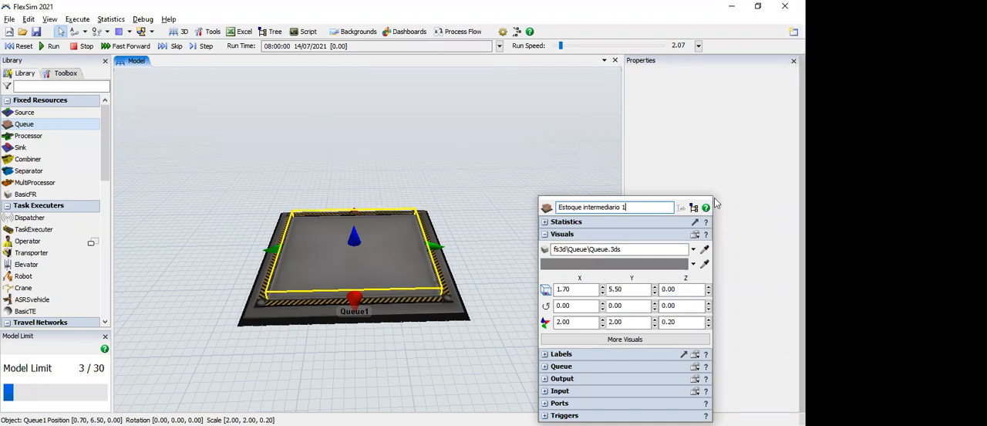
key("Return")
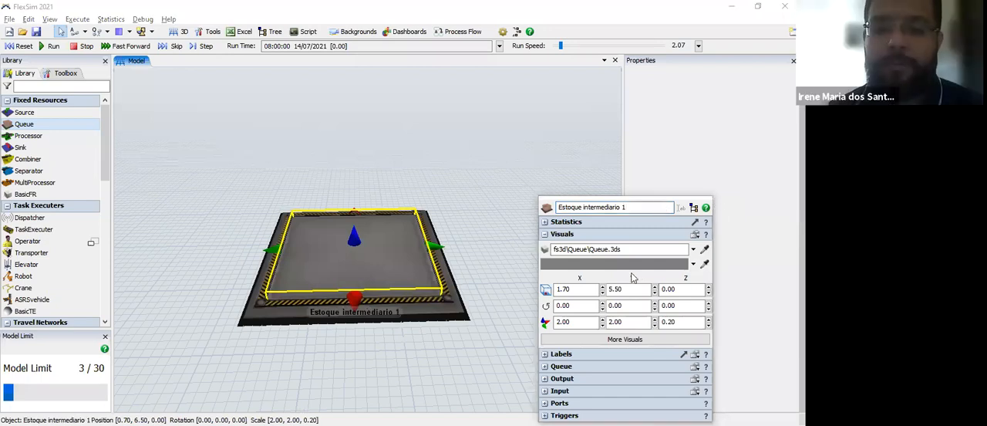
Step: Recolour the intermediate stock queue yellow and stretch it to about 2.14 along Y
left_click(693, 264)
left_click(630, 278)
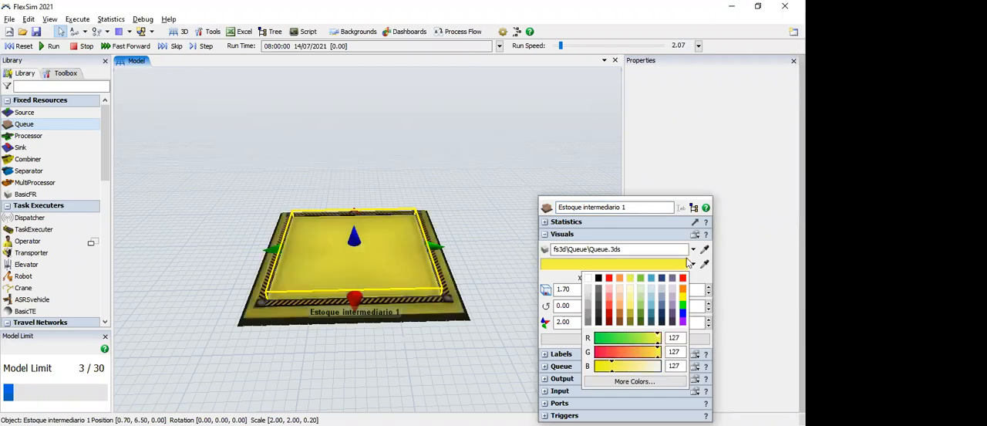
left_click(670, 266)
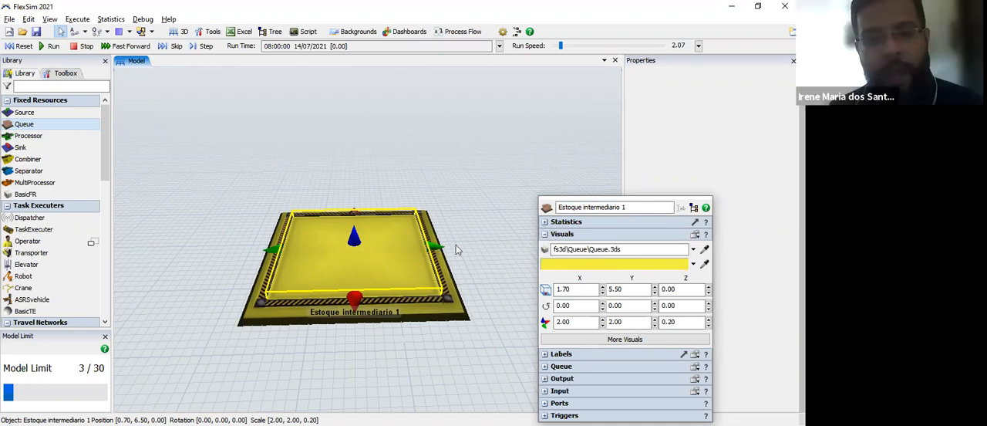
left_click_drag(434, 248, 446, 249)
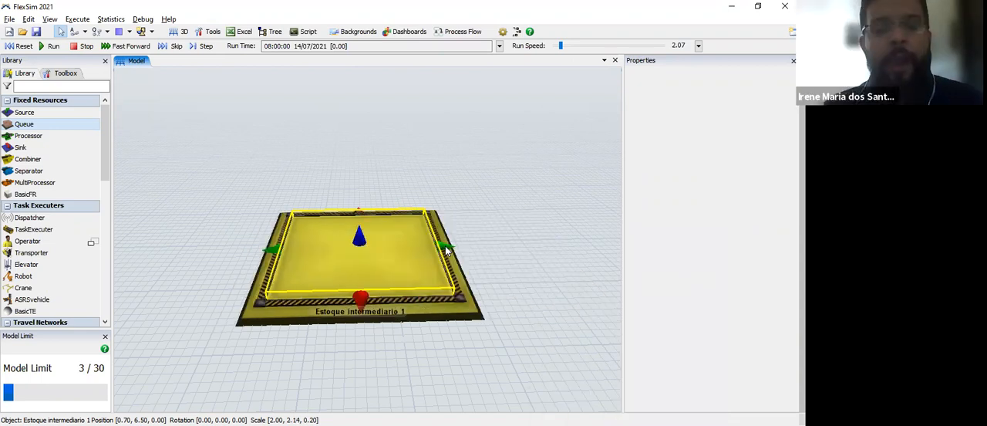
left_click(502, 331)
Step: Set the maximum content of the intermediate stock queue to 20
left_click(432, 282)
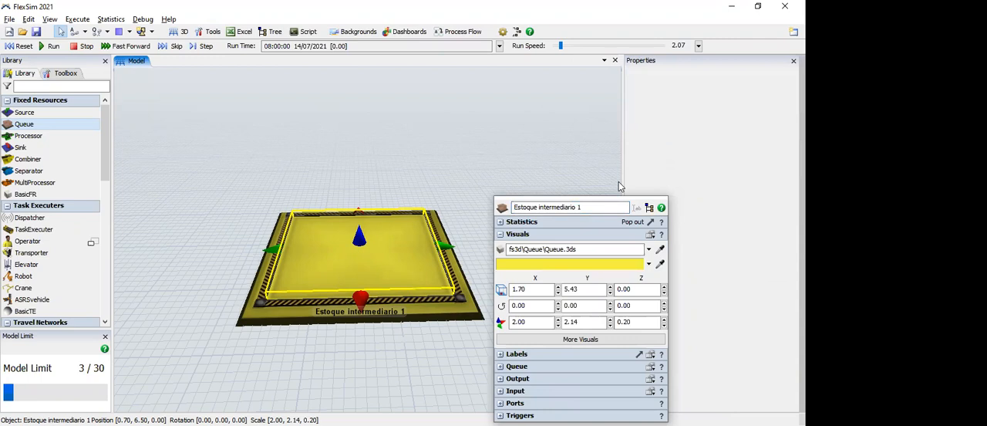
left_click(513, 366)
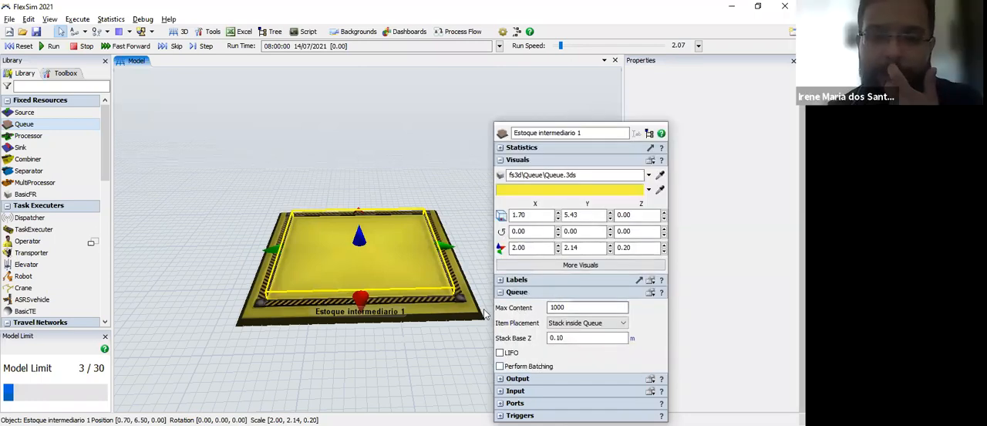
double_click(560, 306)
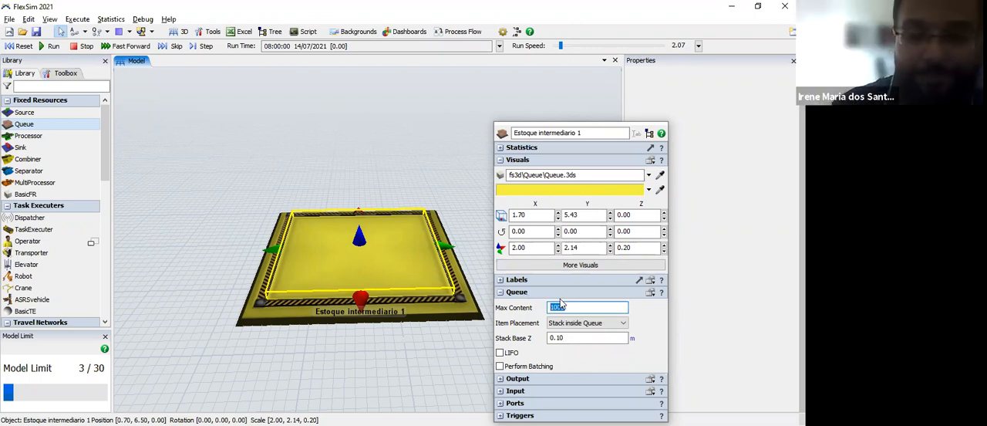
type("20")
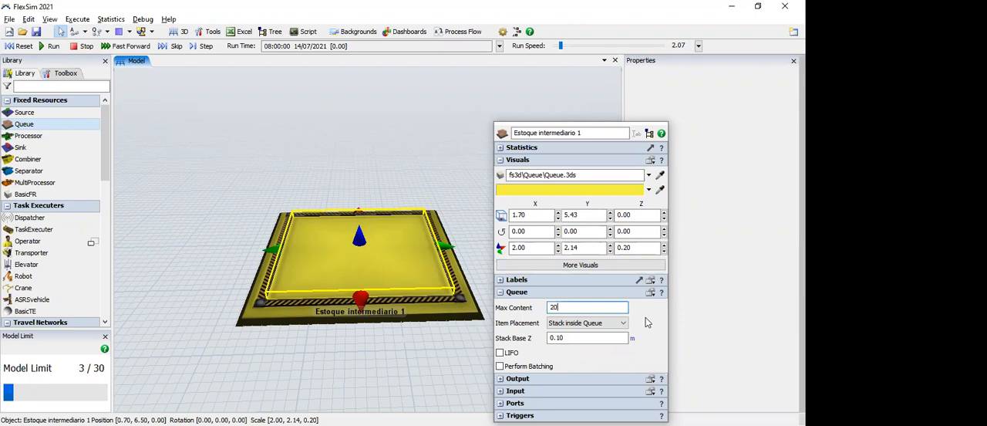
key("Return")
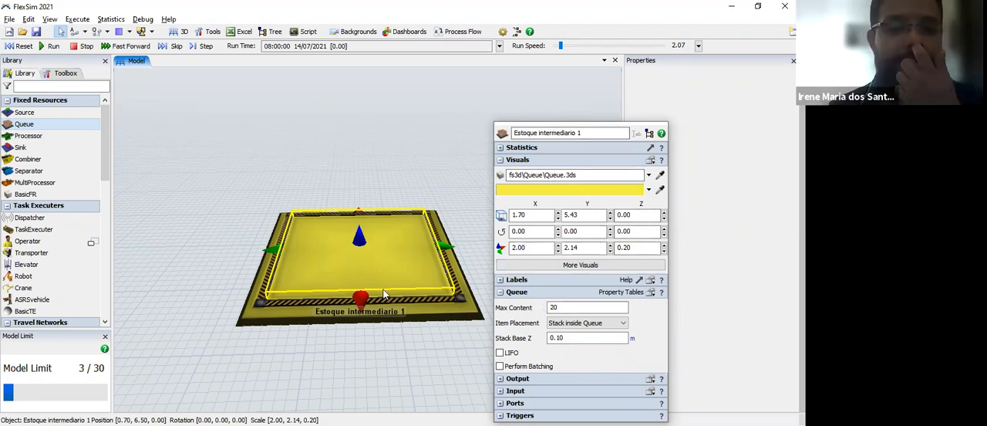
left_click(269, 293)
Step: Place a Processor in the free area near the model origin, beside the queue
left_click_drag(346, 307, 244, 270)
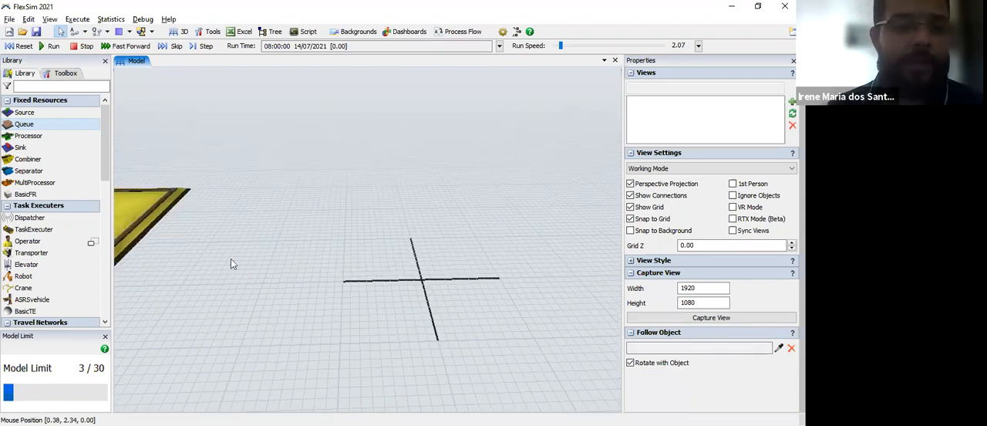
left_click(25, 136)
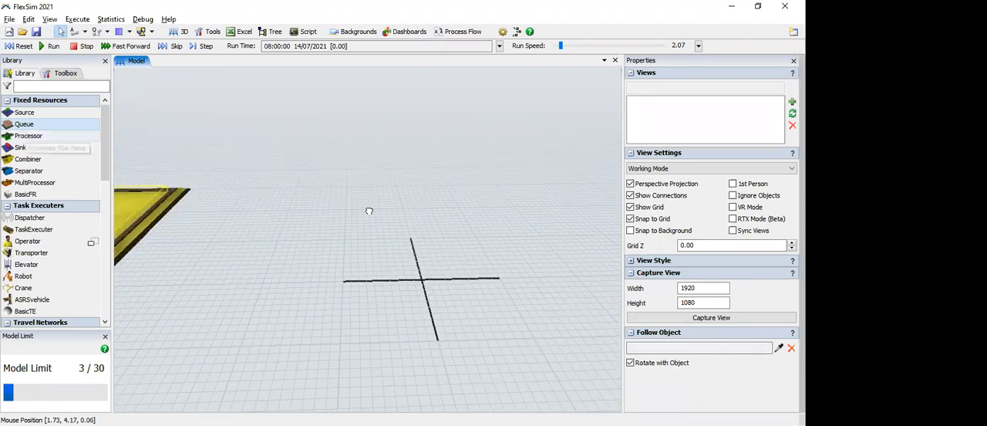
left_click(523, 268)
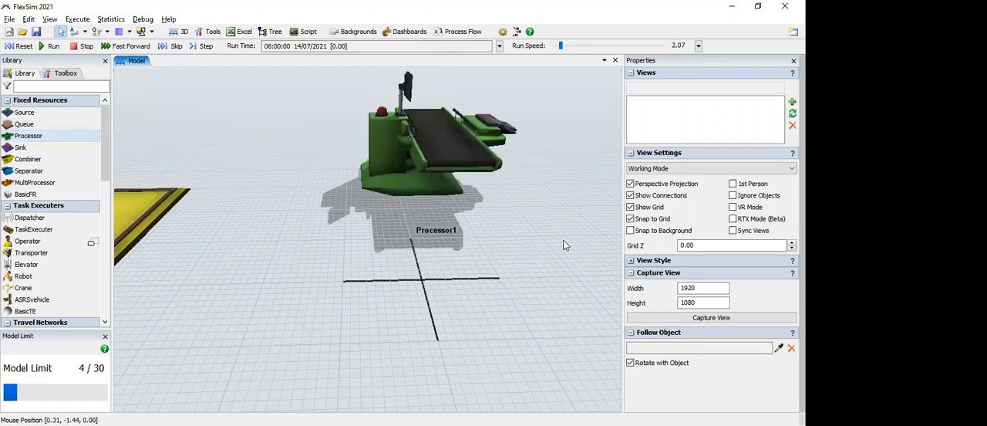
right_click_drag(497, 237, 509, 236)
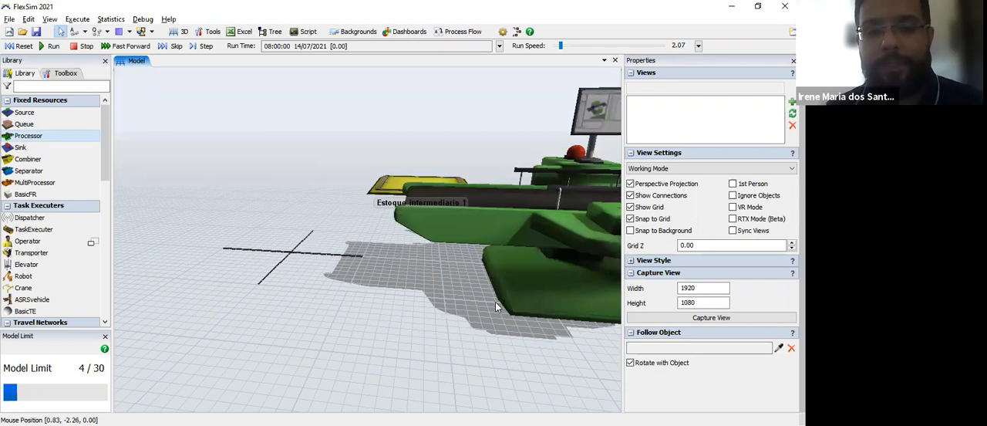
right_click_drag(496, 302, 371, 286)
scroll(409, 289, "down", 5)
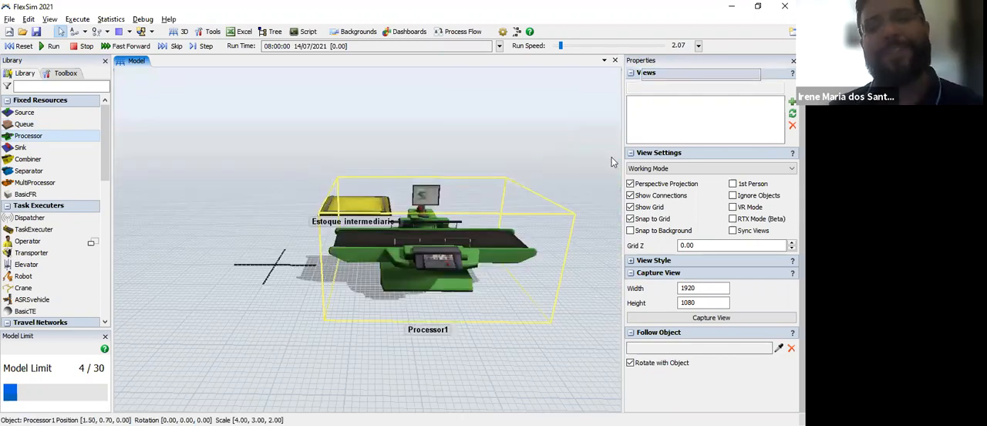
Step: Move the processor away from the queue to a position of about X 1.34, Y -0.73
left_click_drag(584, 166, 570, 207)
left_click(185, 356)
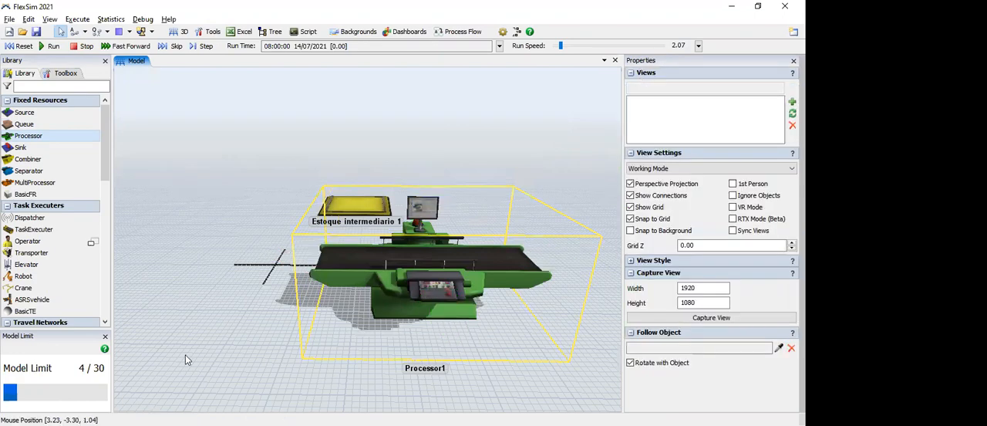
left_click_drag(149, 344, 109, 331)
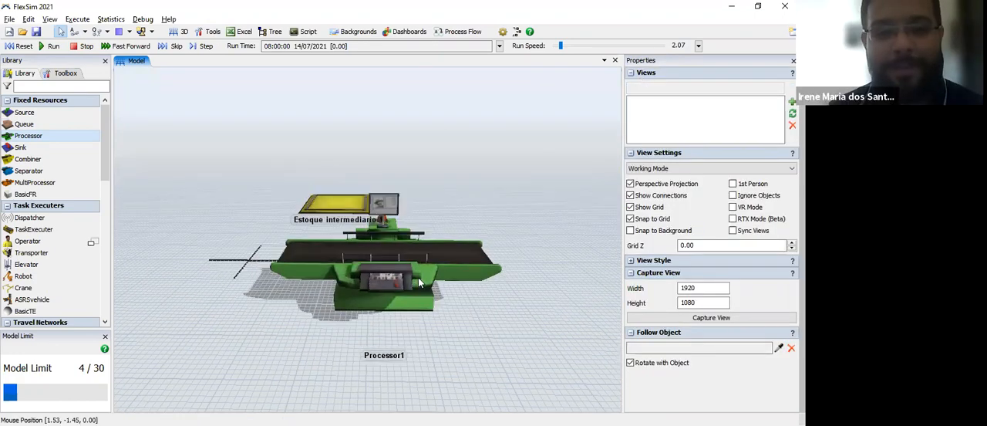
left_click_drag(419, 281, 422, 297)
left_click(193, 336)
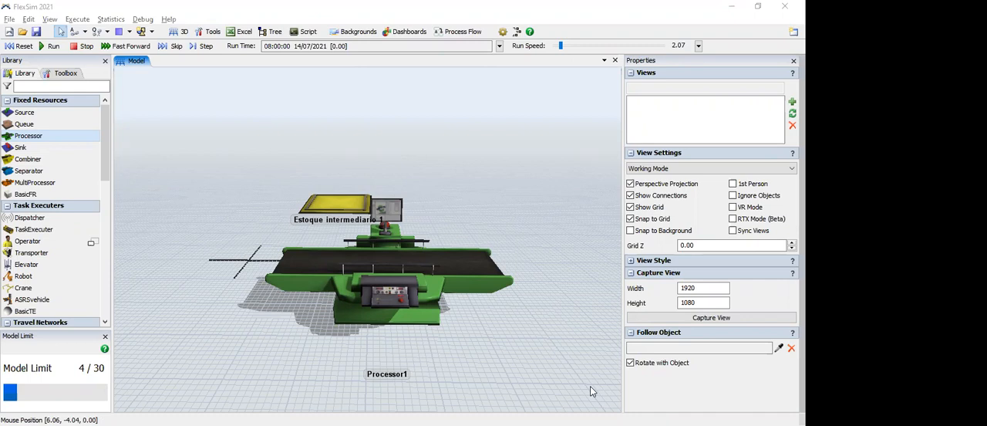
Step: Rename the processor as Processo 1
left_click(434, 306)
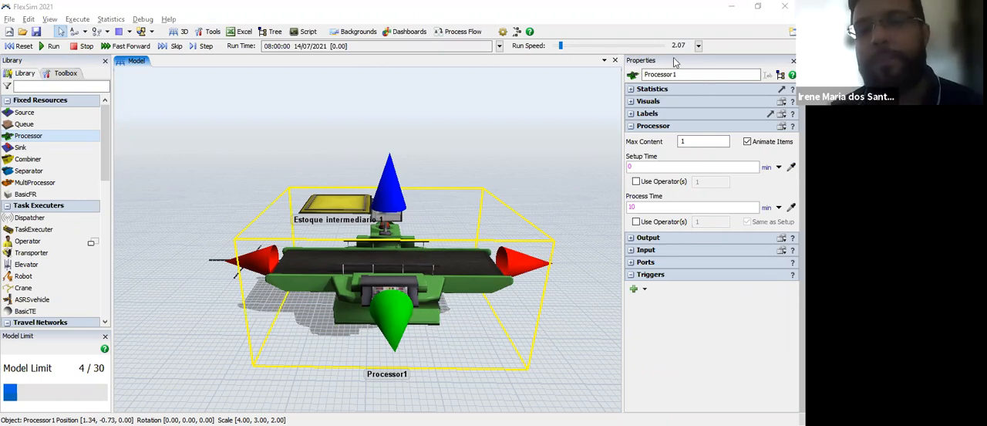
key("BackSpace")
key("BackSpace")
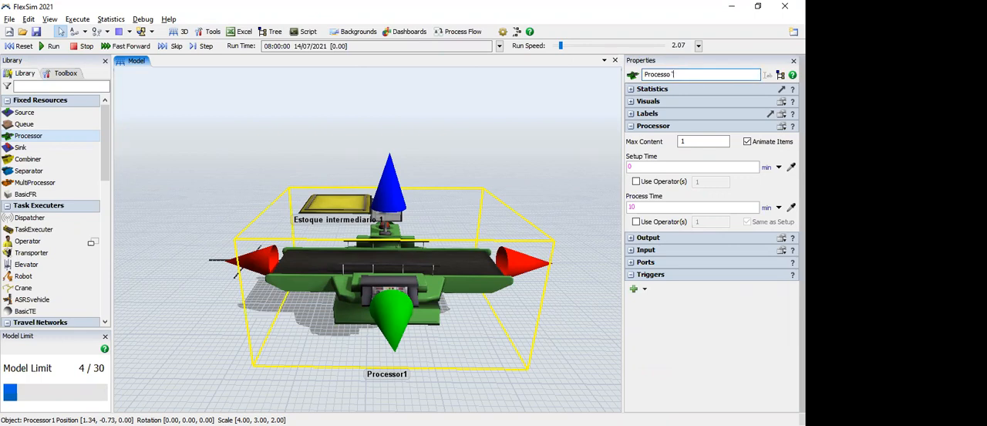
type("1")
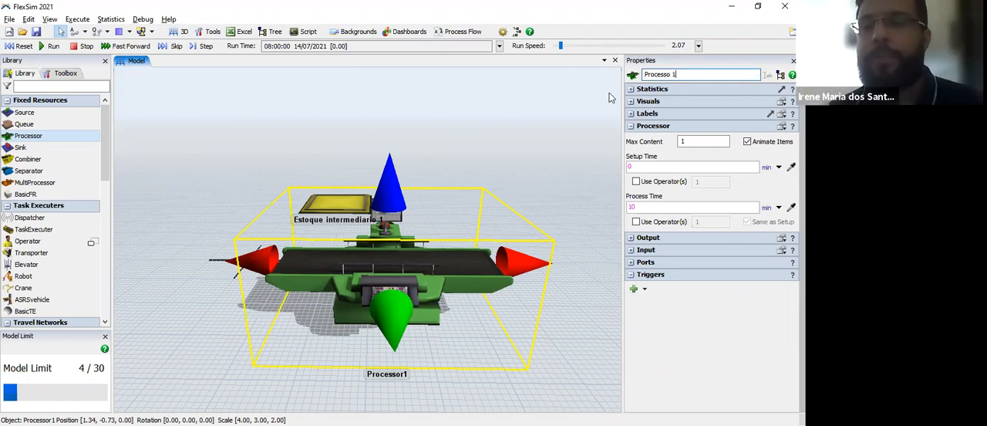
Step: Recolour the processor light purple (RGB 159, 138, 184) and deselect it
left_click(631, 101)
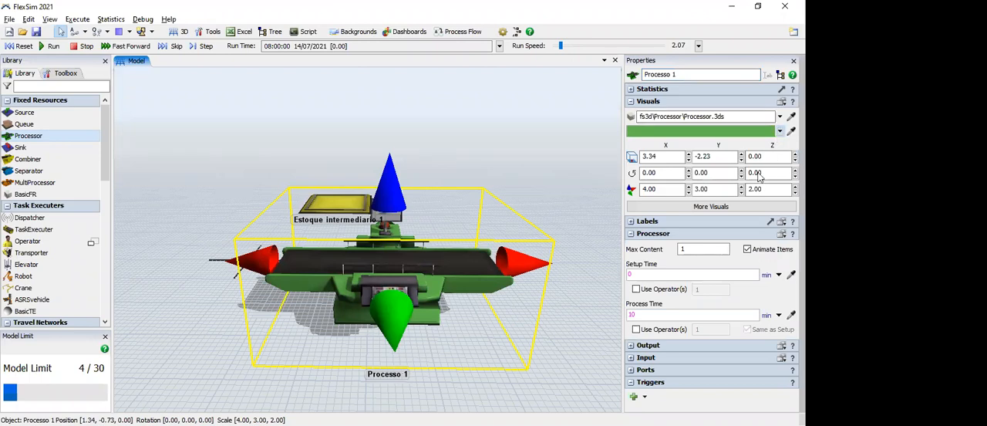
left_click(780, 130)
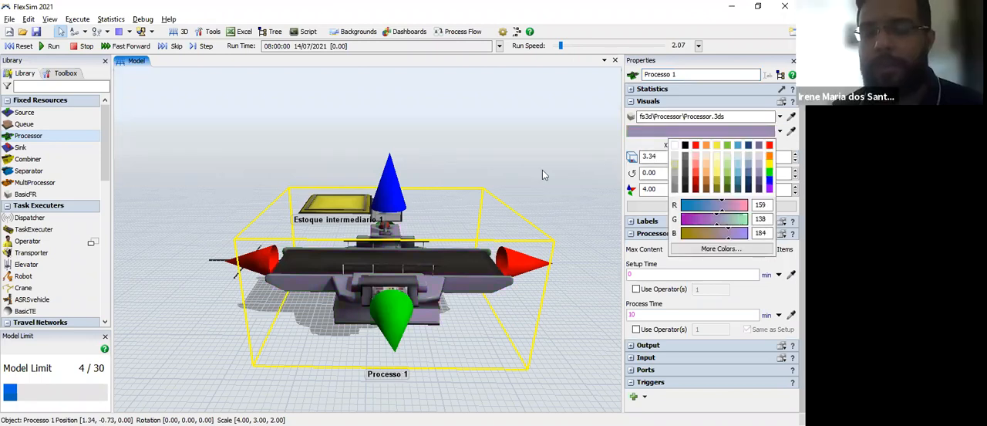
left_click(357, 307)
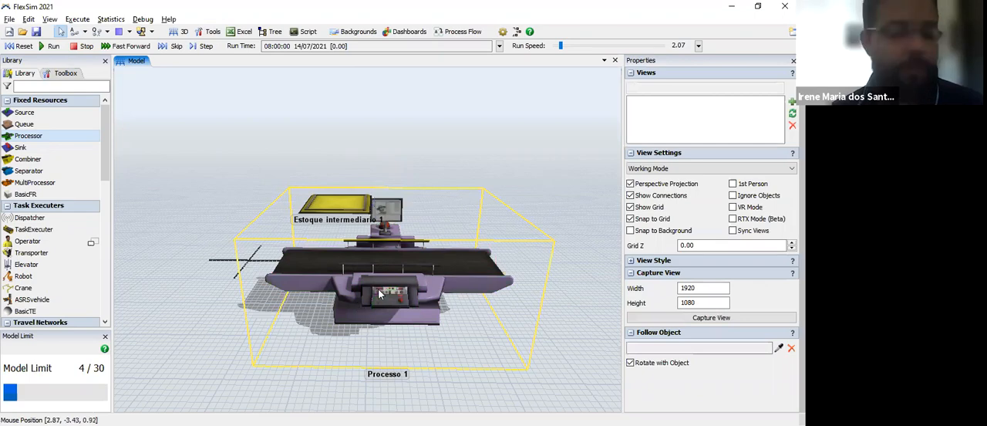
Step: Set the maximum content of Processo 1 to 2
left_click(379, 294)
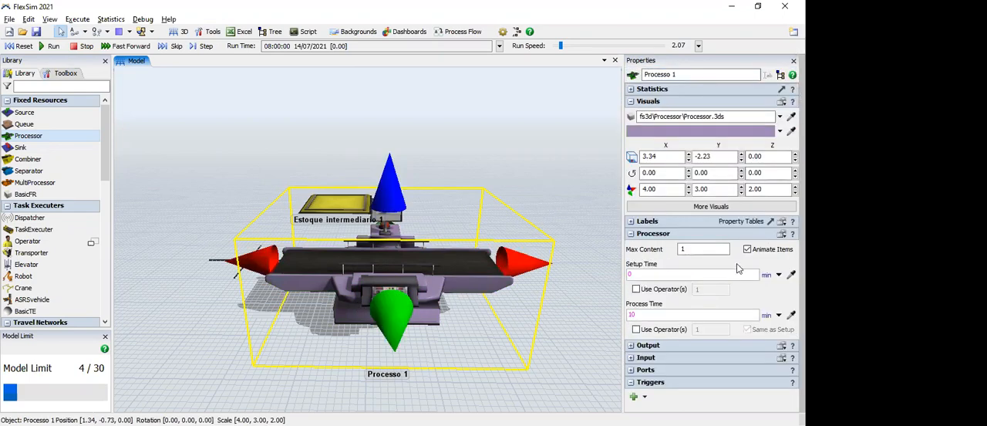
left_click(631, 101)
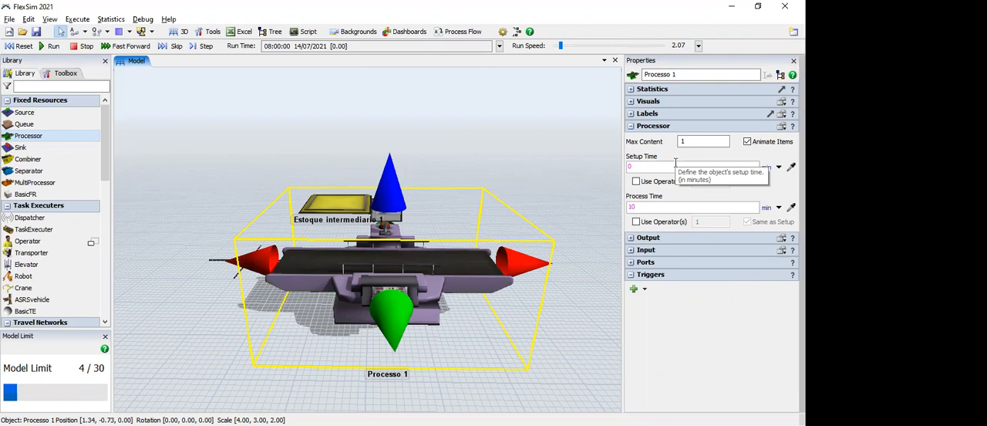
left_click(711, 141)
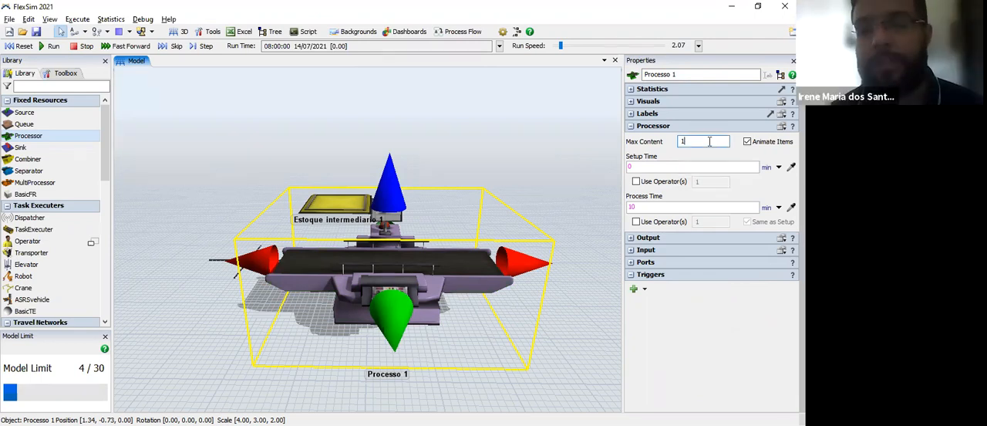
key("BackSpace")
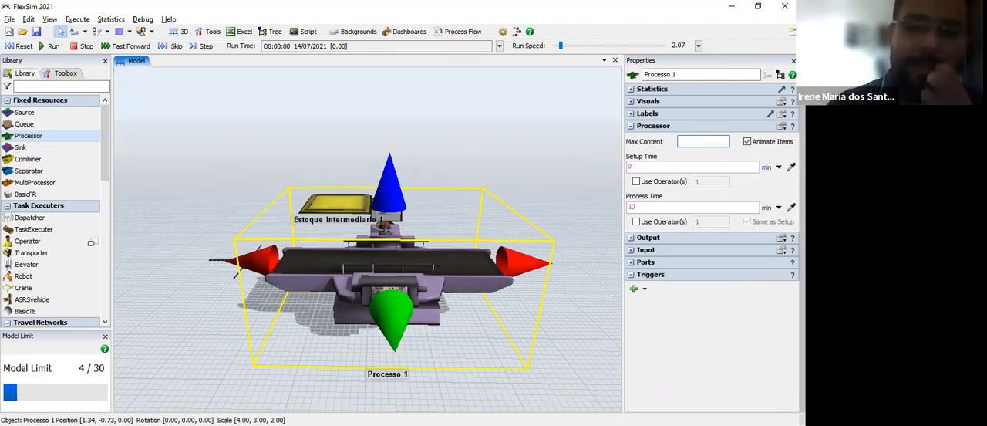
type("2")
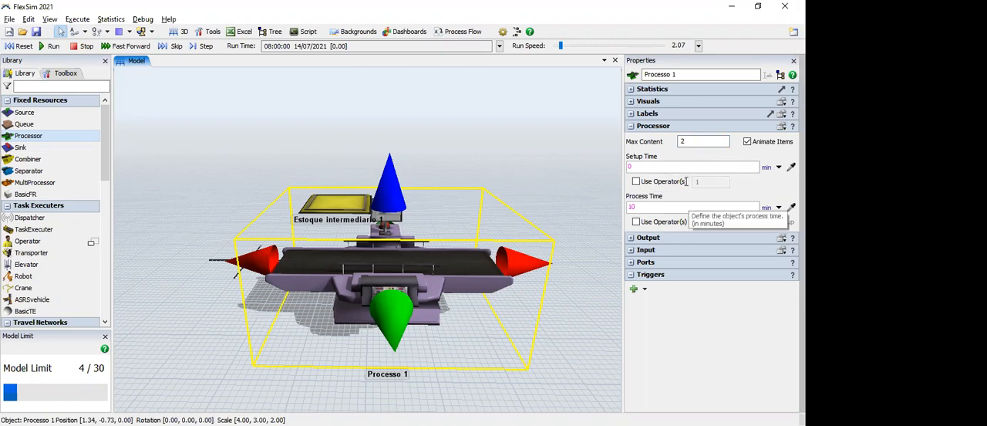
Step: Set the process time of Processo 1 to 4.5 minutes
left_click(645, 207)
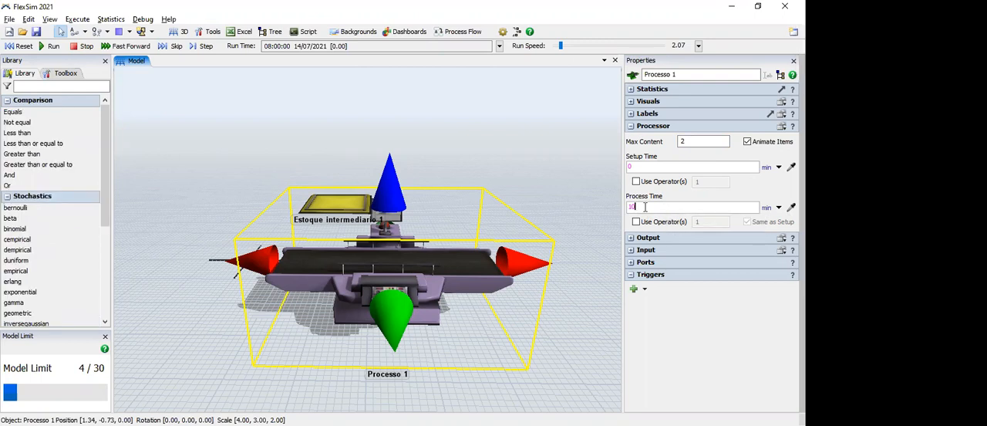
key("BackSpace")
key("BackSpace")
type("4.5")
left_click(701, 346)
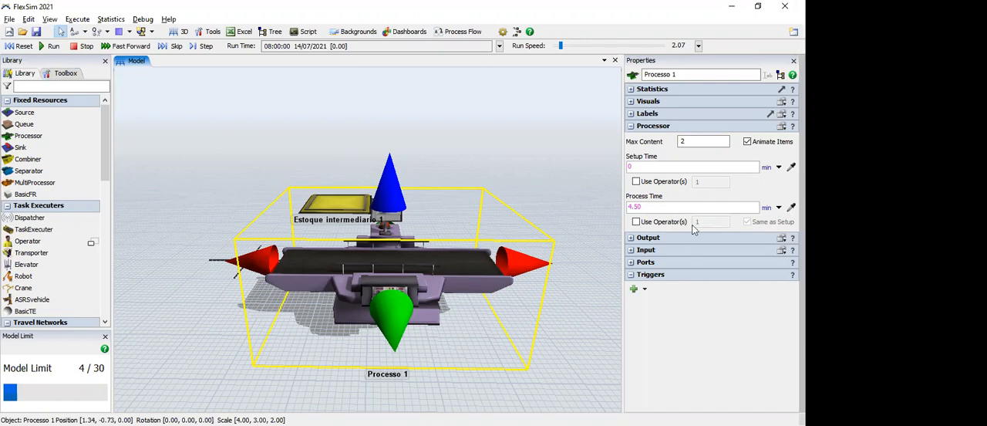
Step: Try out calling 2 operators for the setup time of Processo 1, leaving the operator option off, and deselect the processor
left_click(665, 167)
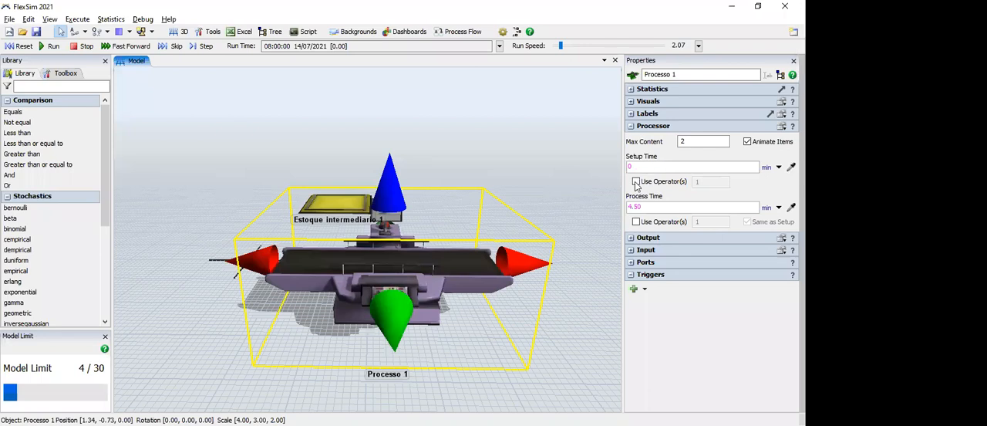
left_click(635, 182)
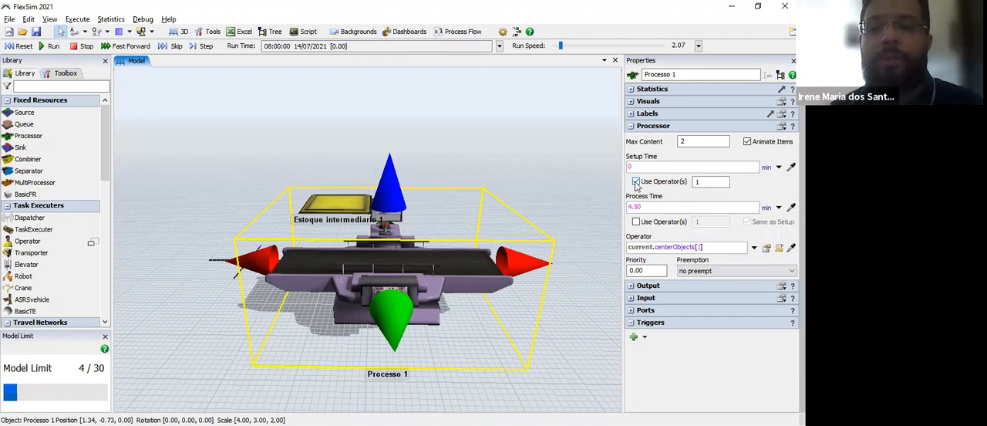
left_click(636, 182)
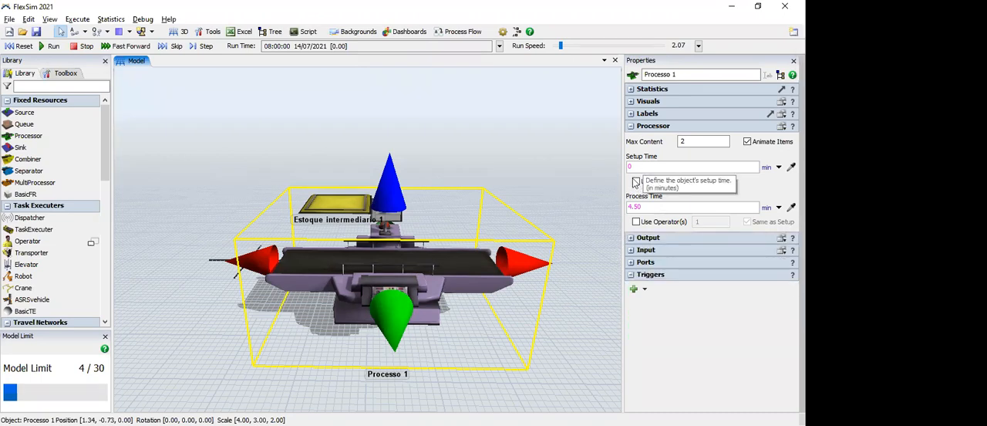
left_click(635, 182)
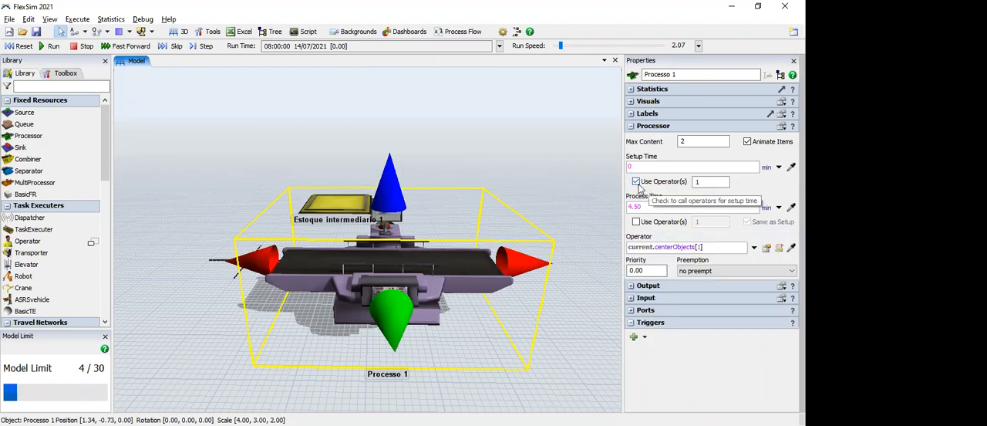
left_click(694, 184)
key("BackSpace")
type("2")
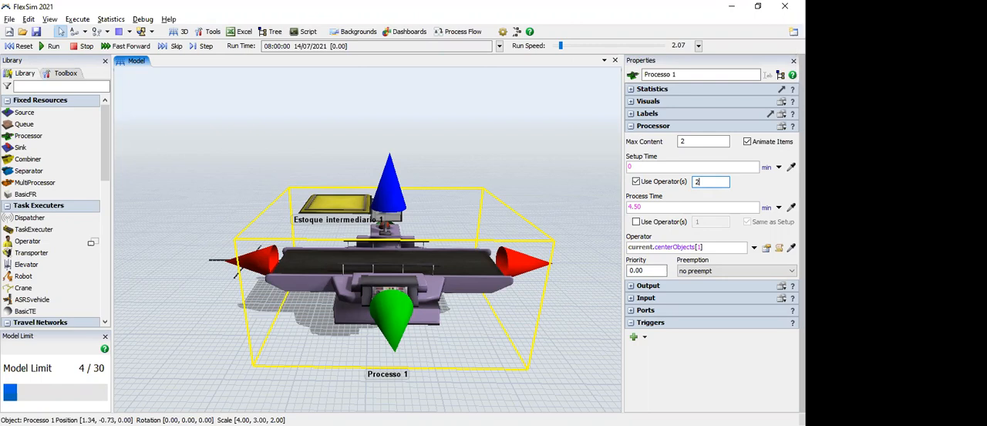
left_click(637, 182)
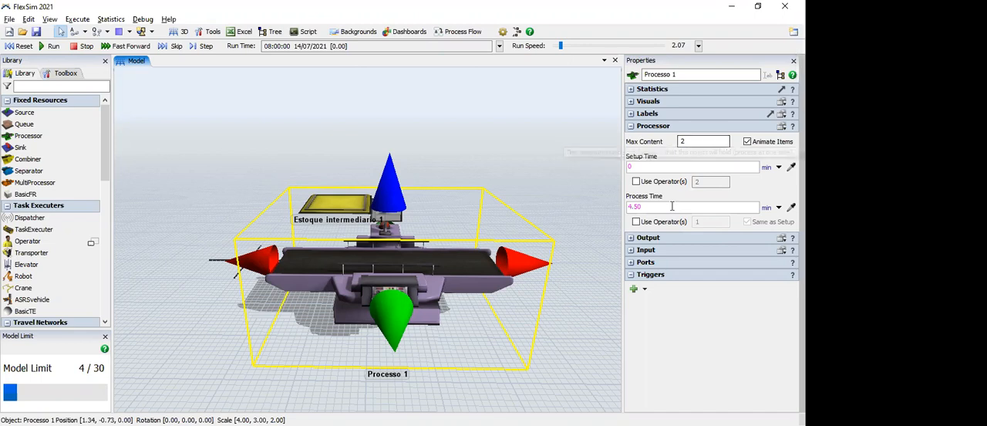
left_click(545, 182)
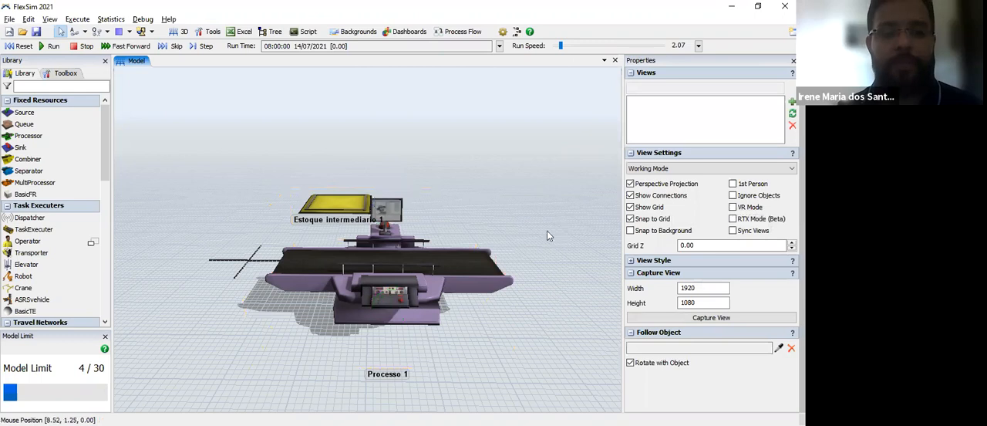
Step: Place a Combiner in the free area beside Processo 1, at about X 7.5, Y -0.8
left_click_drag(515, 246, 95, 186)
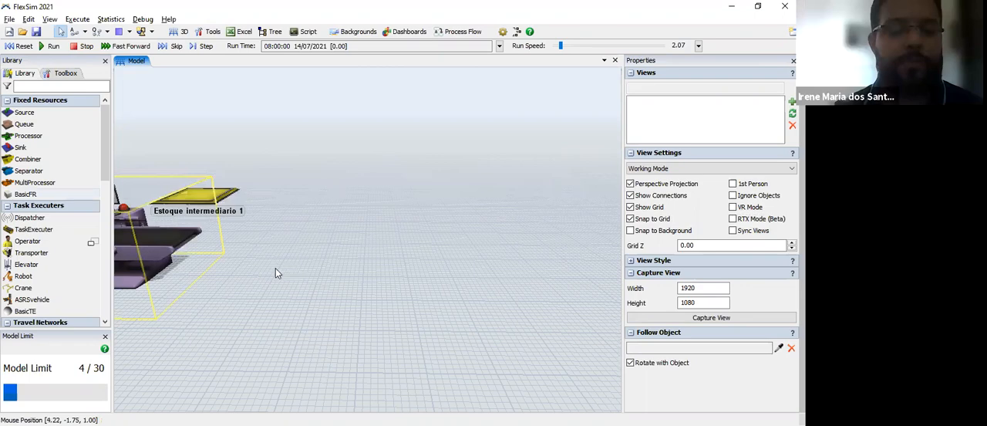
left_click_drag(275, 268, 361, 271)
left_click_drag(38, 159, 378, 274)
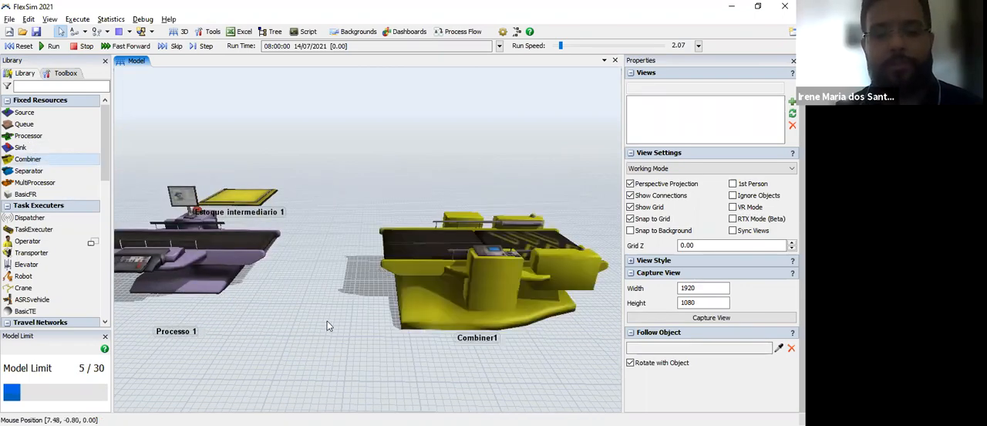
left_click_drag(327, 321, 250, 349)
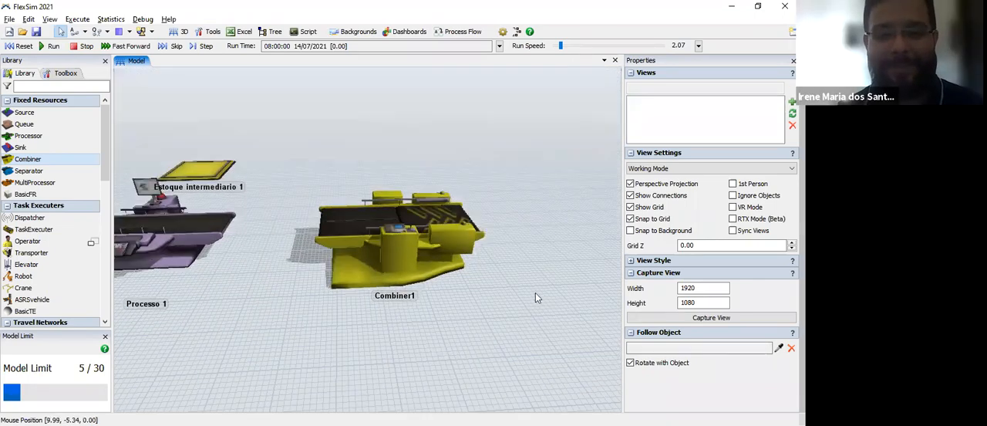
scroll(535, 304, "up", 2)
right_click_drag(508, 364, 501, 360)
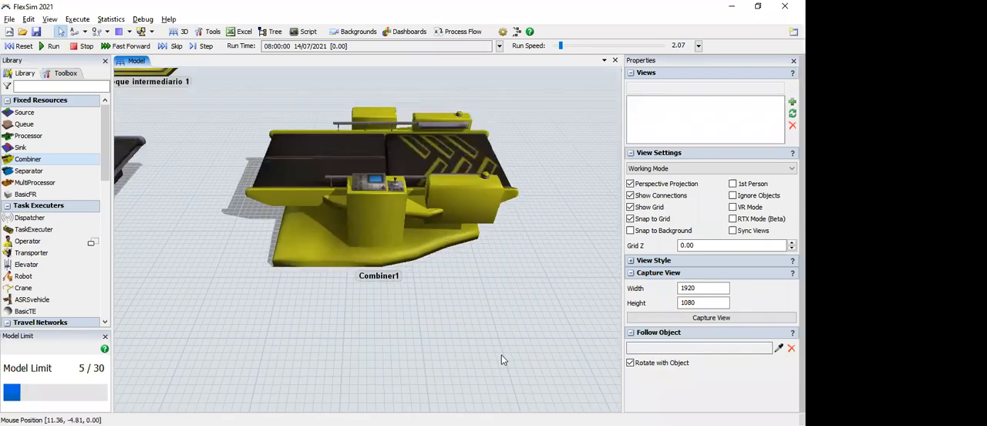
left_click_drag(502, 355, 490, 385)
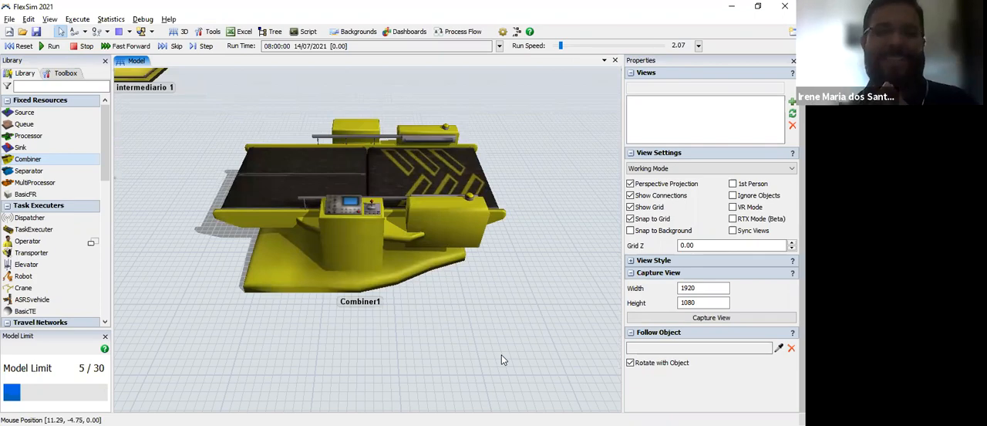
Step: Place a Separator in front of the combiner, at about X 7, Y -7
scroll(507, 326, "down", 3)
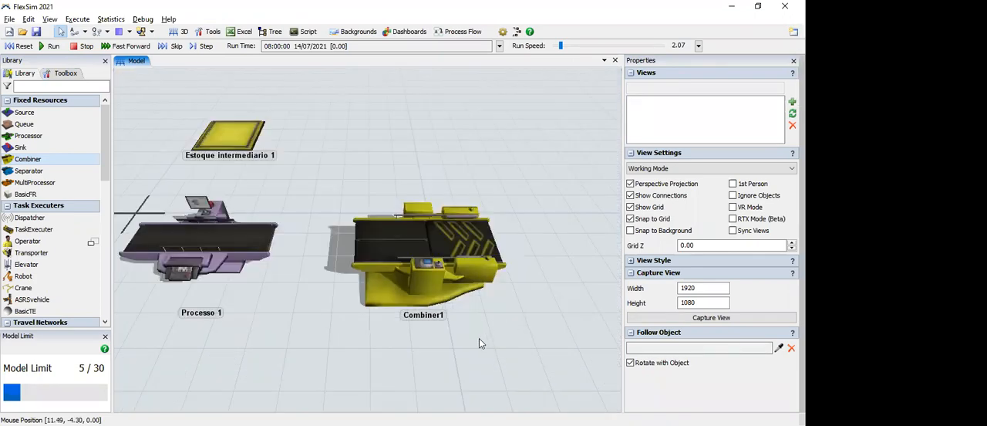
scroll(444, 308, "down", 1)
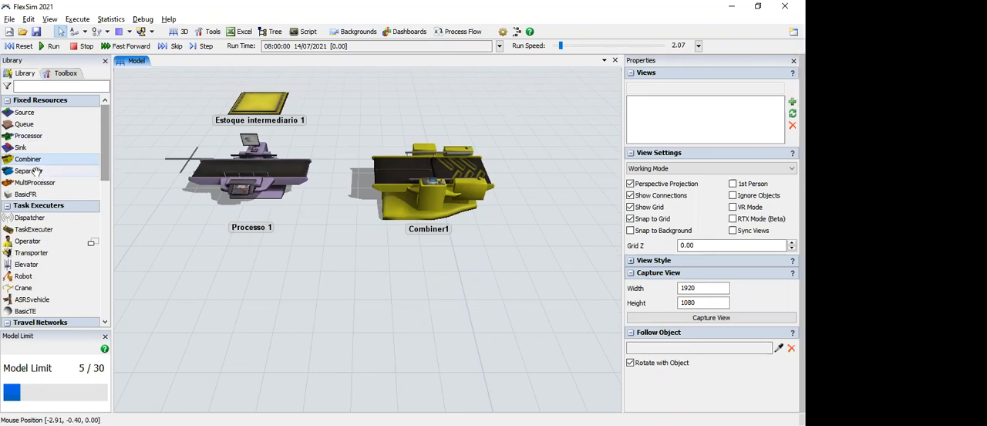
left_click_drag(196, 223, 404, 305)
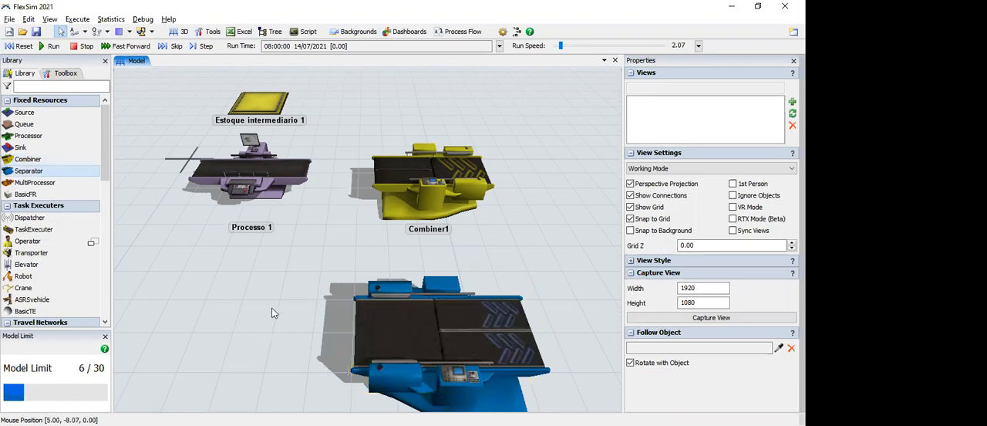
scroll(416, 165, "down", 1)
left_click(412, 258)
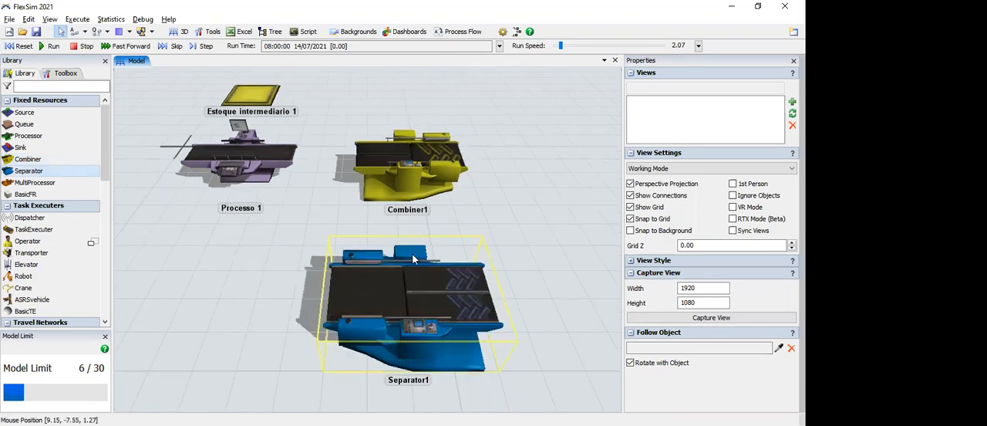
Step: Delete the separator from the model
left_click(414, 172)
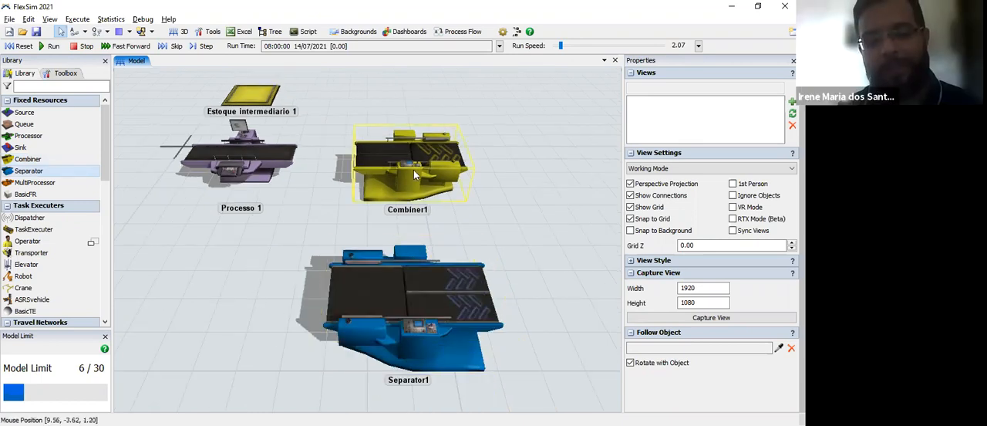
left_click(376, 314)
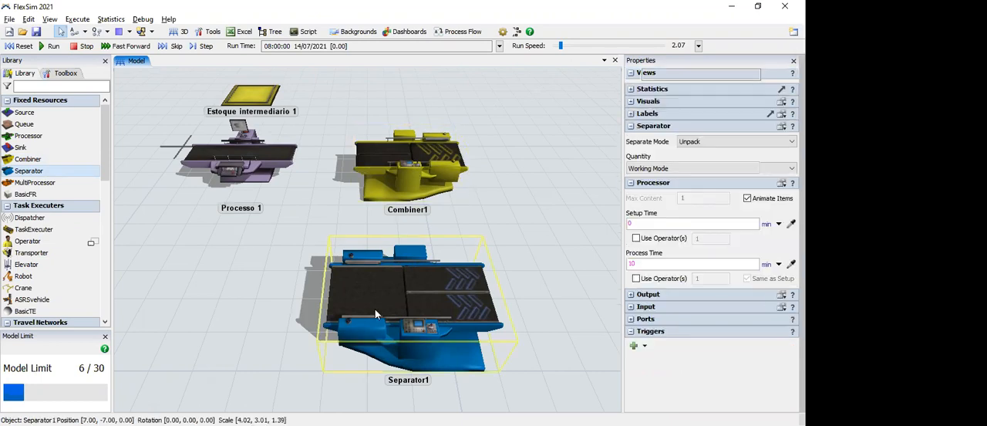
key("Delete")
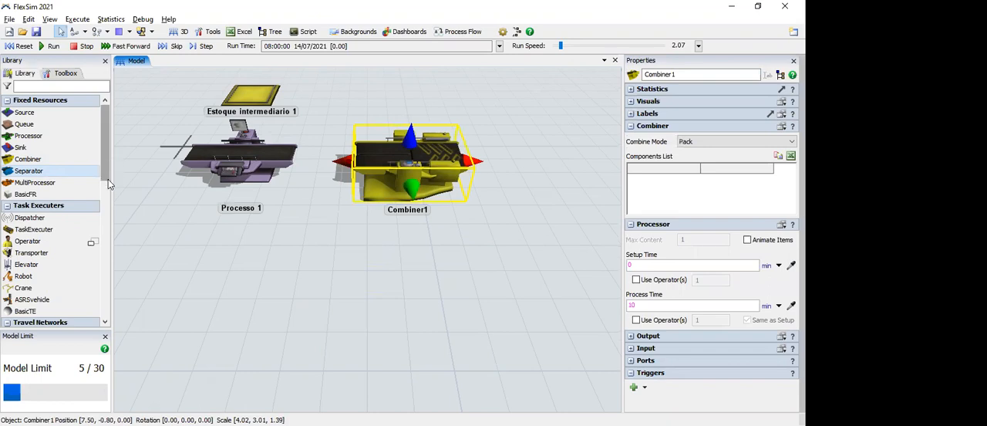
Step: Place a male Operator in the free area in front of Processo 1, at about X 6, Y -7
scroll(79, 169, "down", 2)
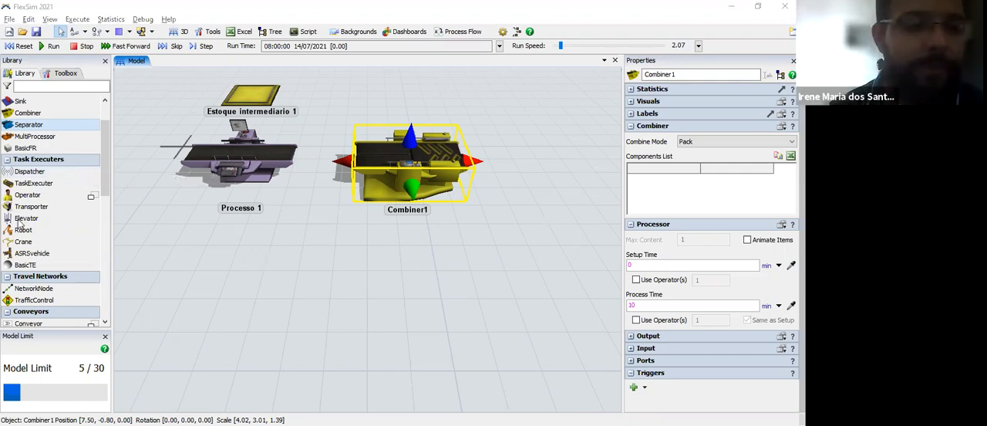
left_click(34, 191)
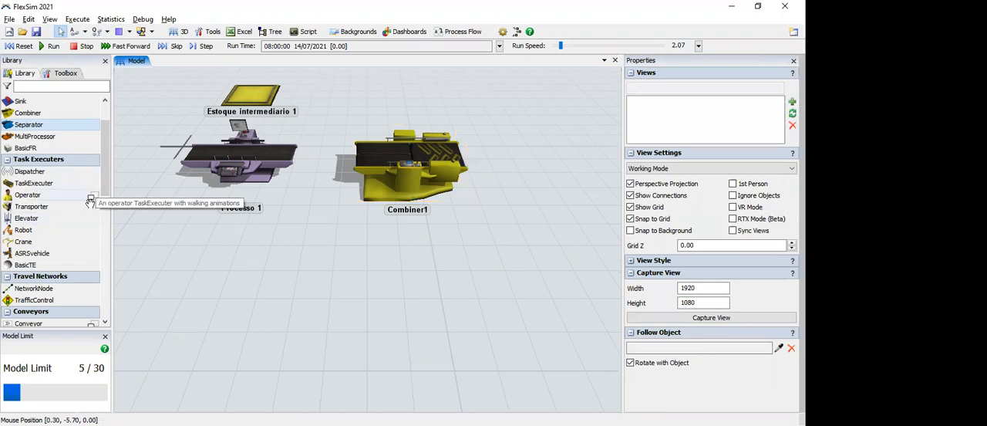
left_click(93, 197)
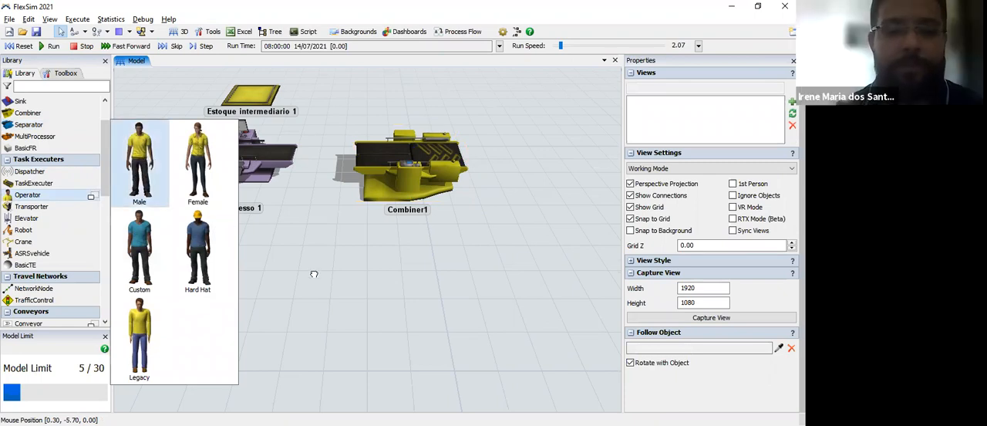
left_click_drag(314, 274, 307, 274)
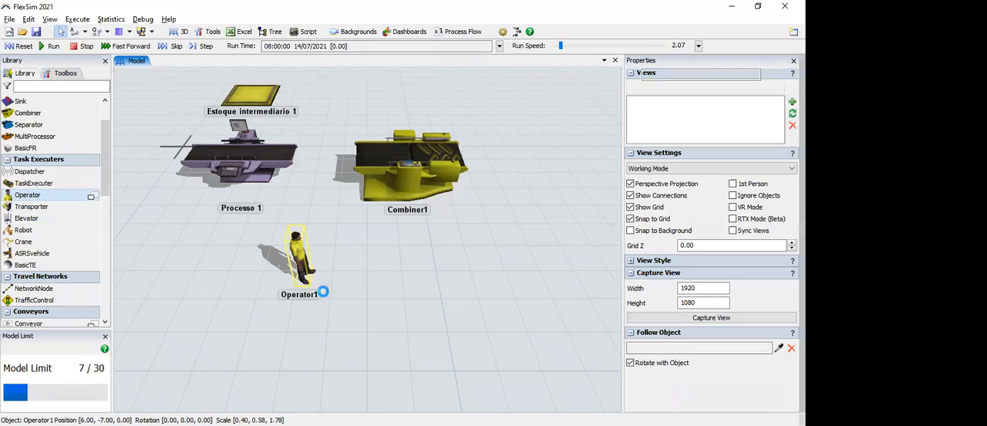
left_click(374, 296)
Step: Examine the new operator up close and bring up its properties
right_click_drag(353, 279, 303, 244)
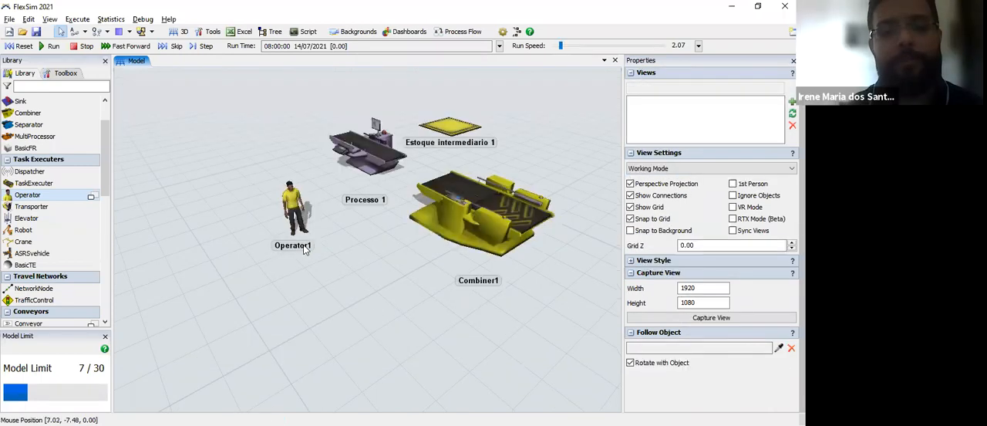
scroll(310, 259, "up", 2)
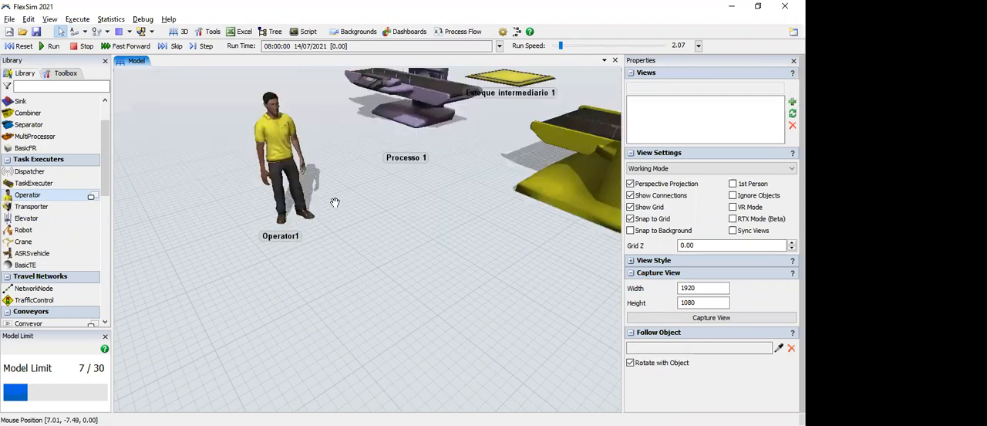
scroll(315, 261, "down", 1)
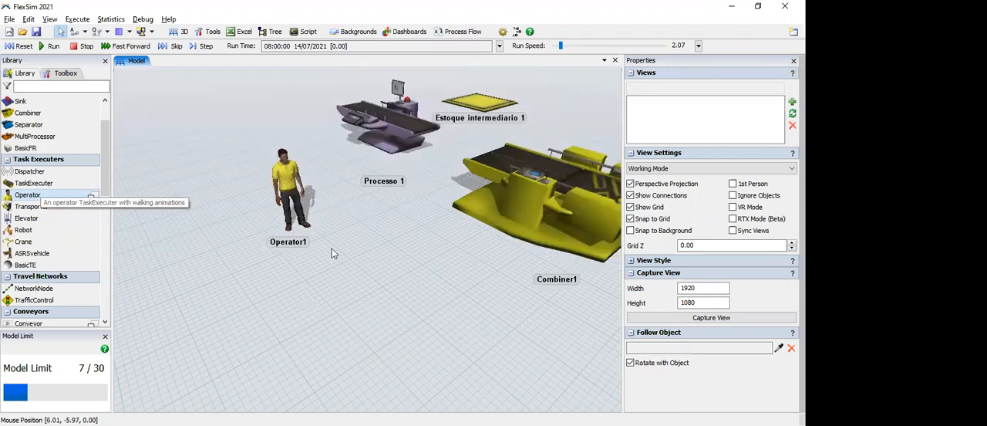
scroll(340, 255, "up", 1)
scroll(403, 297, "up", 2)
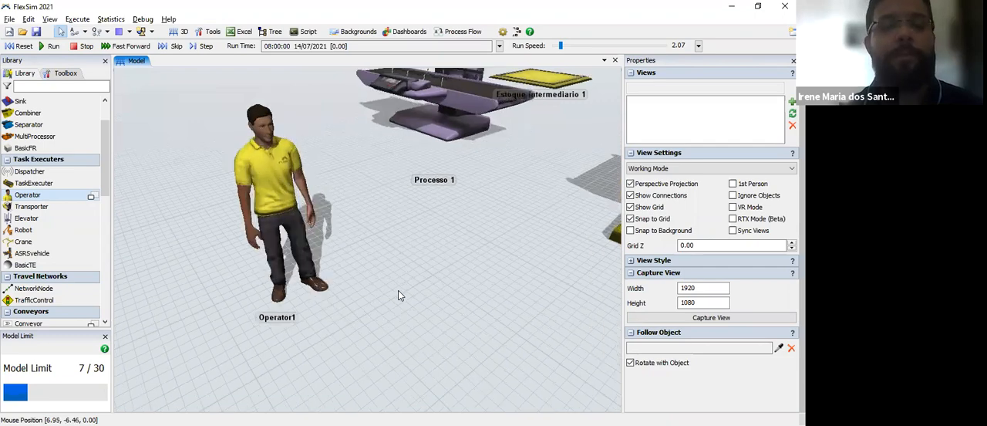
left_click(273, 191)
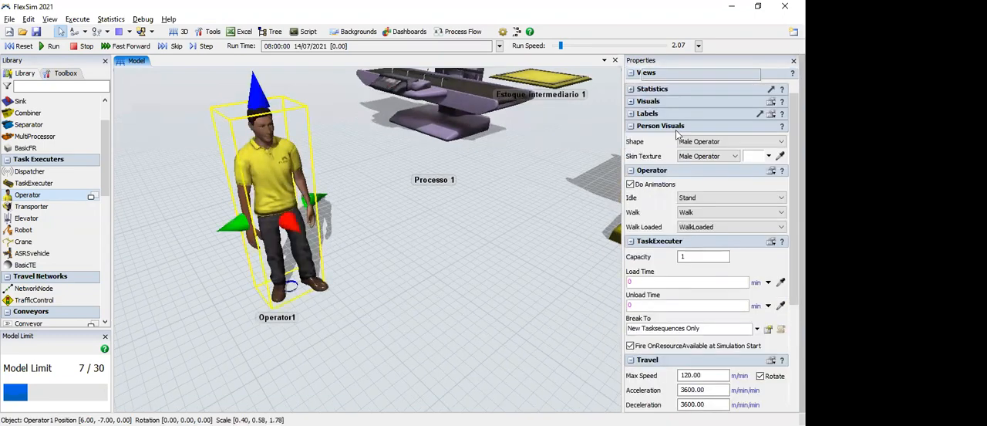
Step: Rename the operator with a person's name and decline loading the background snap points
double_click(685, 74)
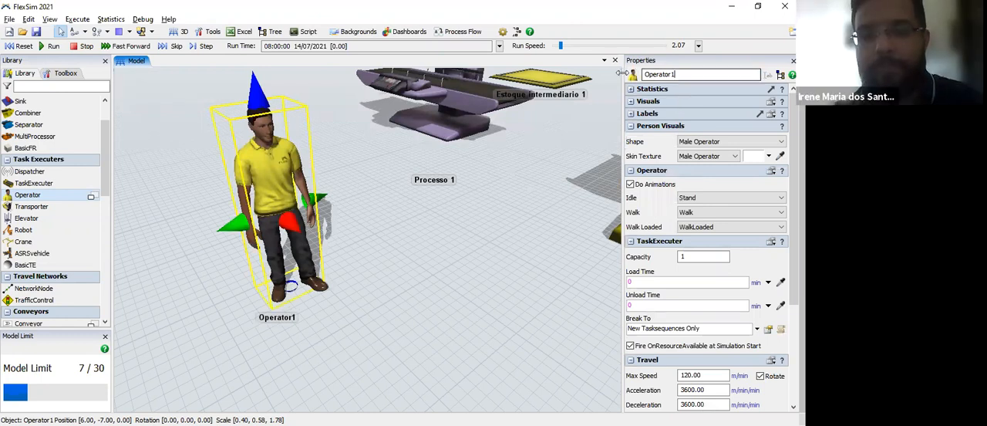
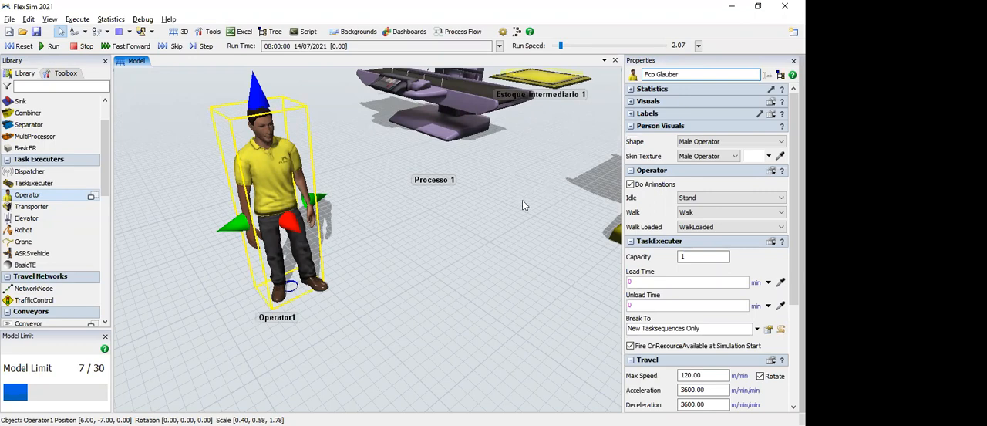
key("Return")
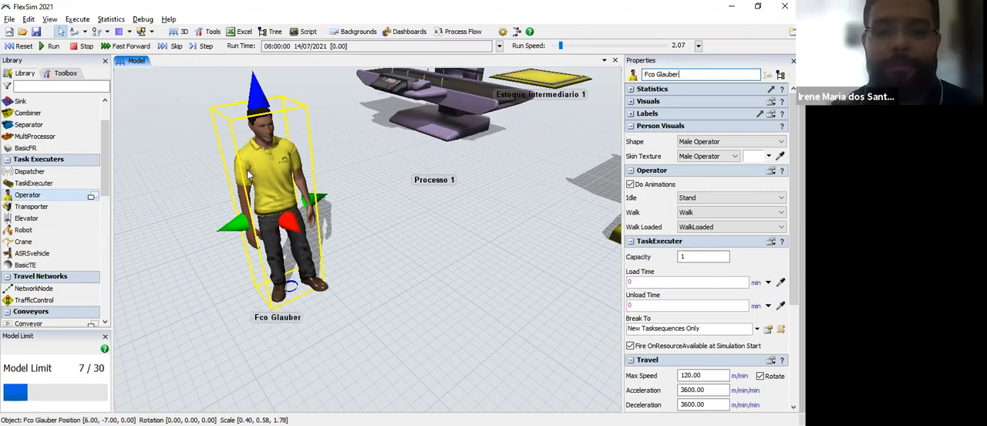
left_click(366, 255)
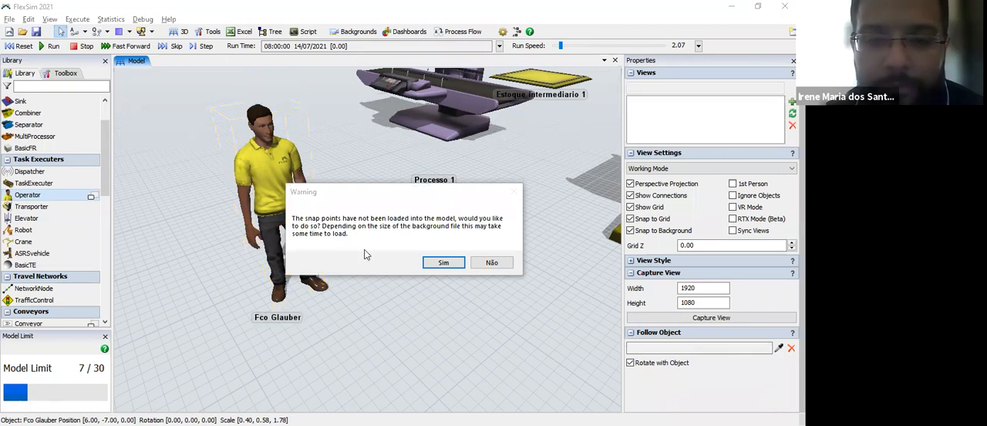
left_click(491, 262)
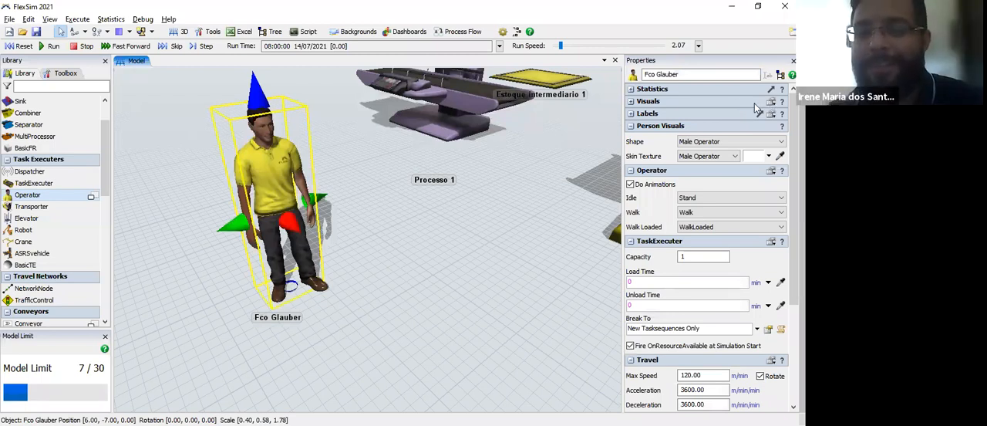
Step: Change the operator's colour to grey and reselect the operator
left_click(631, 101)
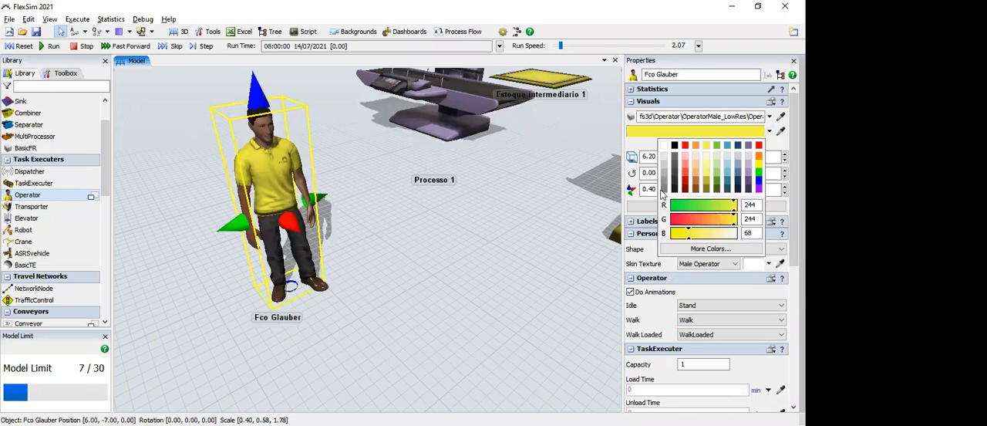
left_click(414, 194)
left_click(415, 194)
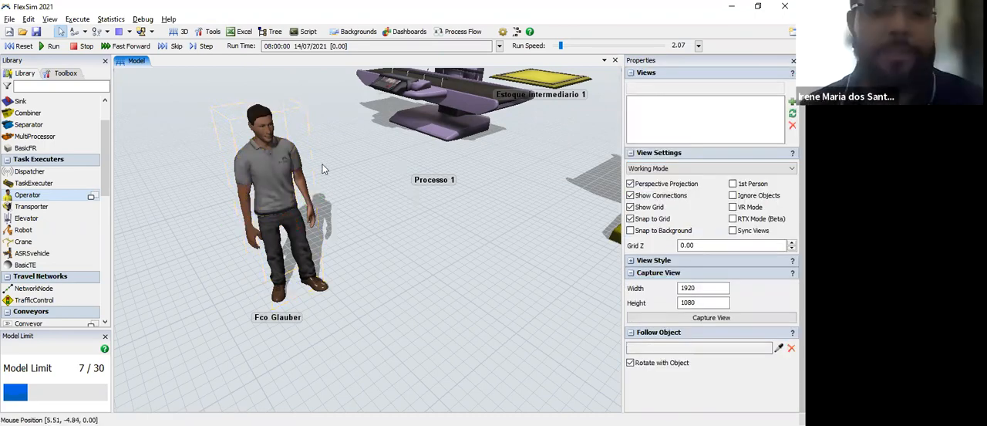
left_click(286, 179)
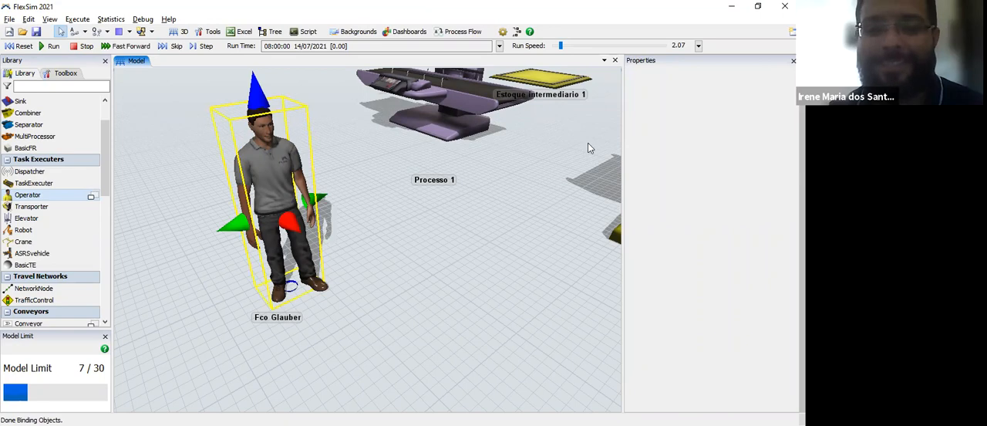
Step: Bring up the operator's full properties and review the Operator, Person Visuals and TaskExecuter settings
double_click(294, 162)
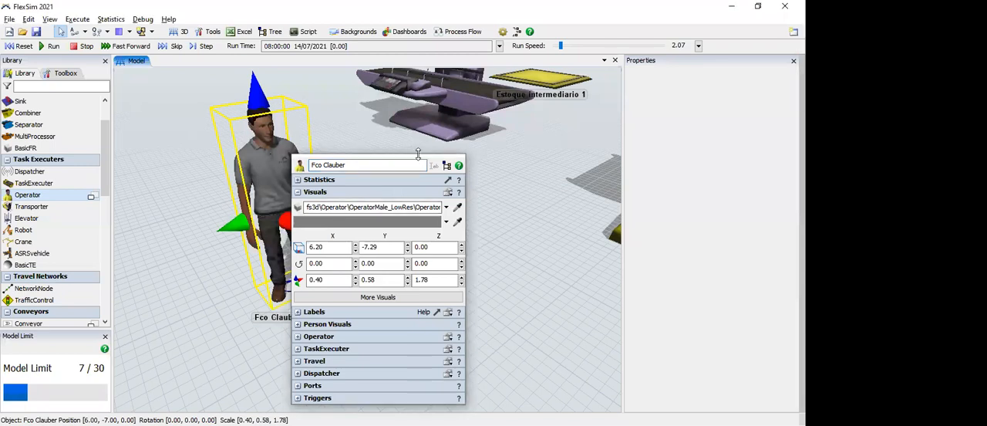
left_click(308, 337)
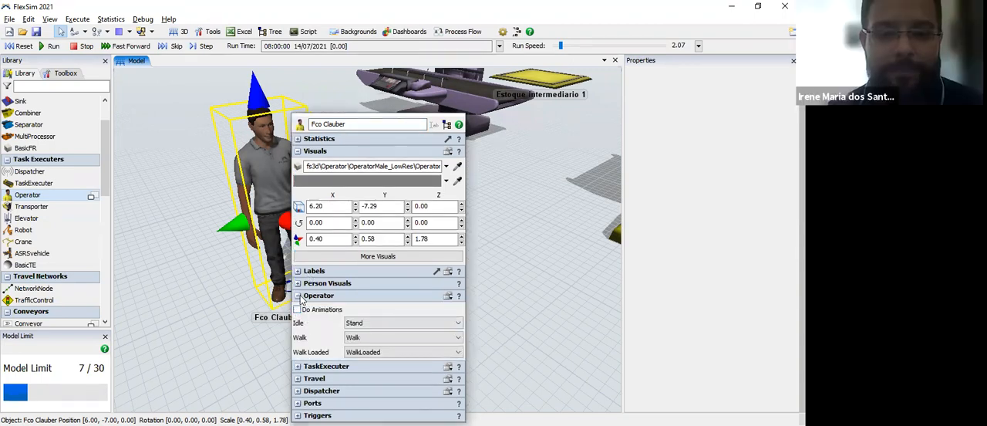
left_click(299, 283)
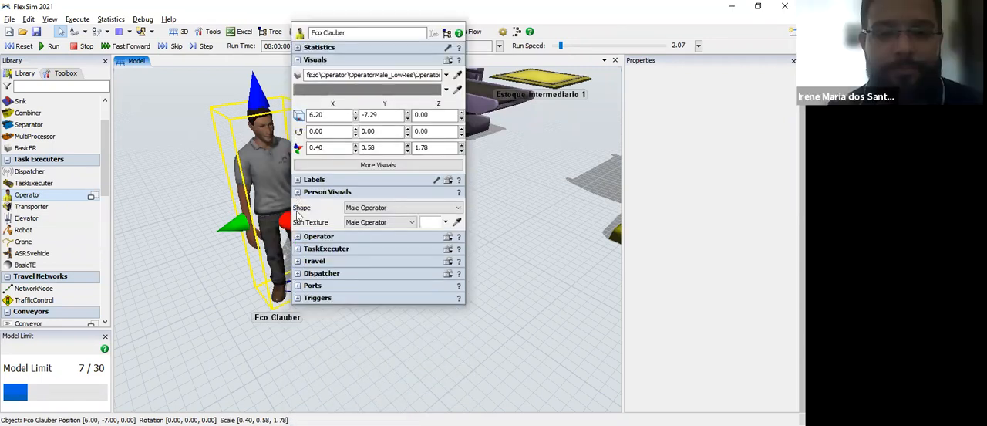
left_click(298, 193)
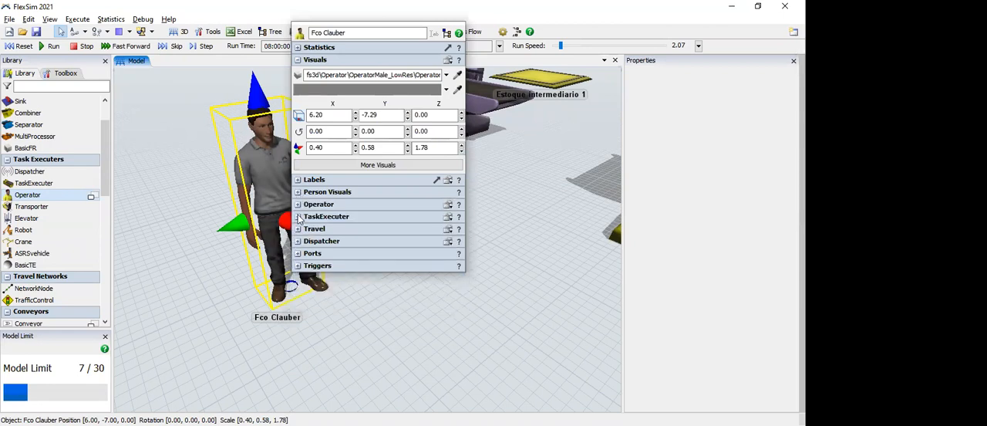
left_click(299, 218)
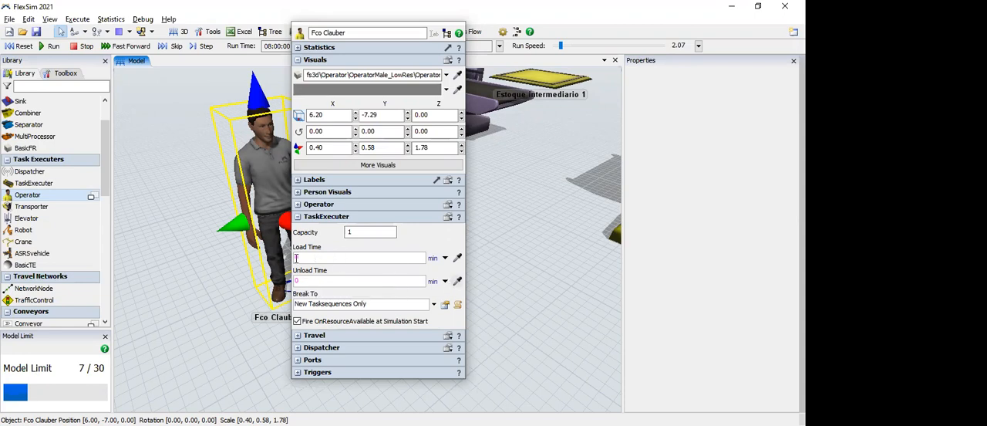
Step: Set the time unit of the operator's Load Time to seconds
left_click(445, 258)
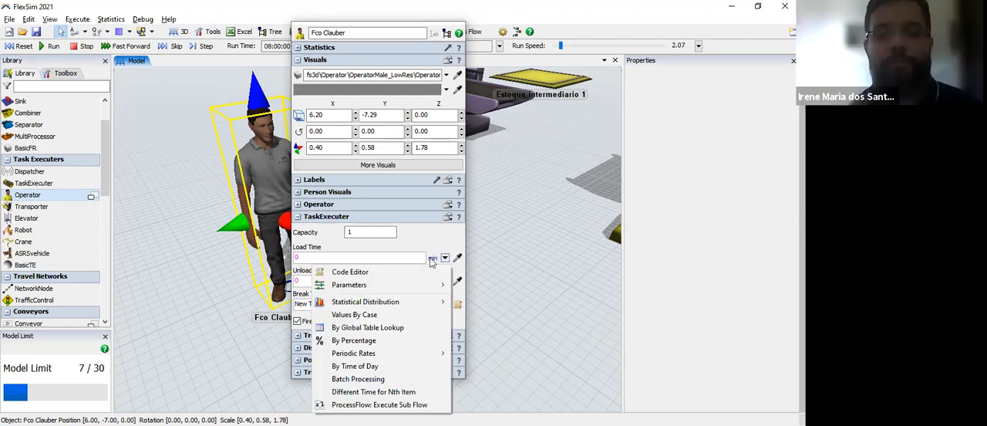
left_click(431, 258)
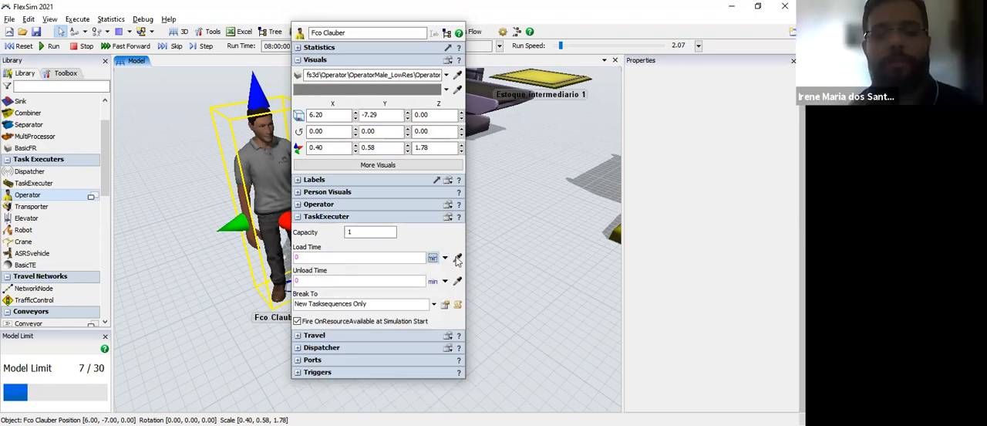
left_click(455, 260)
left_click(454, 286)
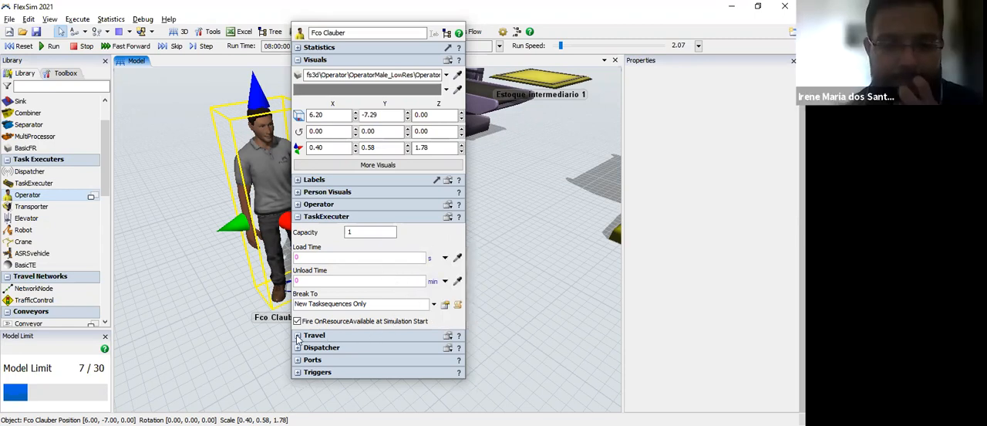
Step: Set the unit of the operator's Max Speed in the Travel settings to meters per second
left_click(399, 311)
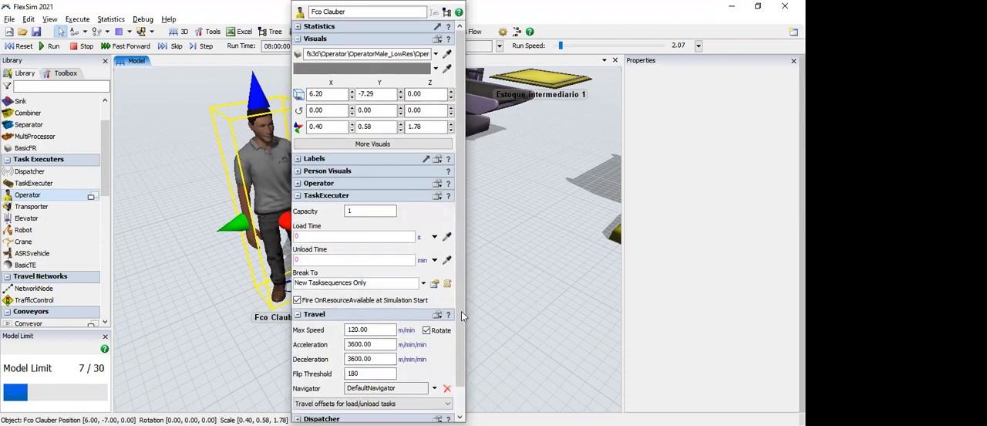
scroll(455, 372, "down", 1)
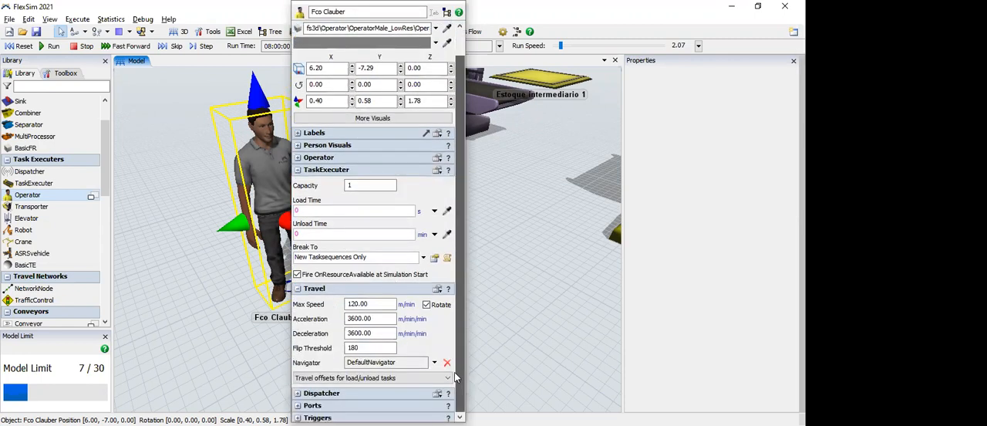
scroll(454, 375, "down", 1)
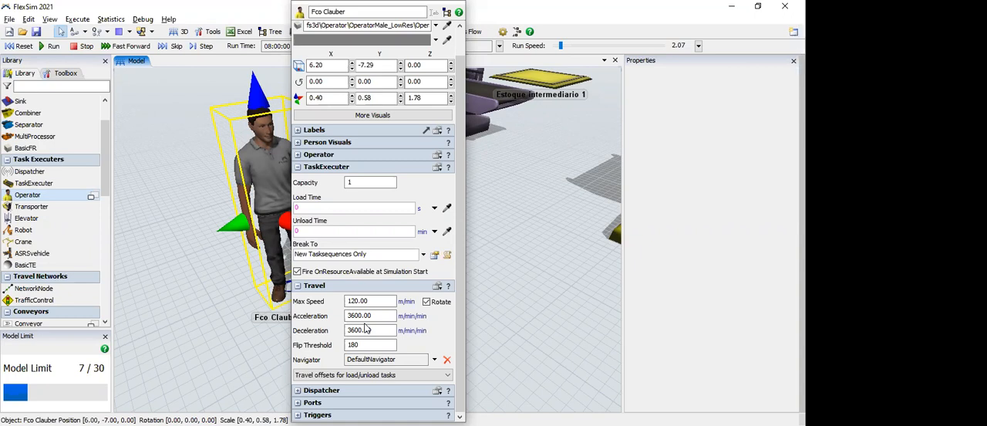
left_click(400, 301)
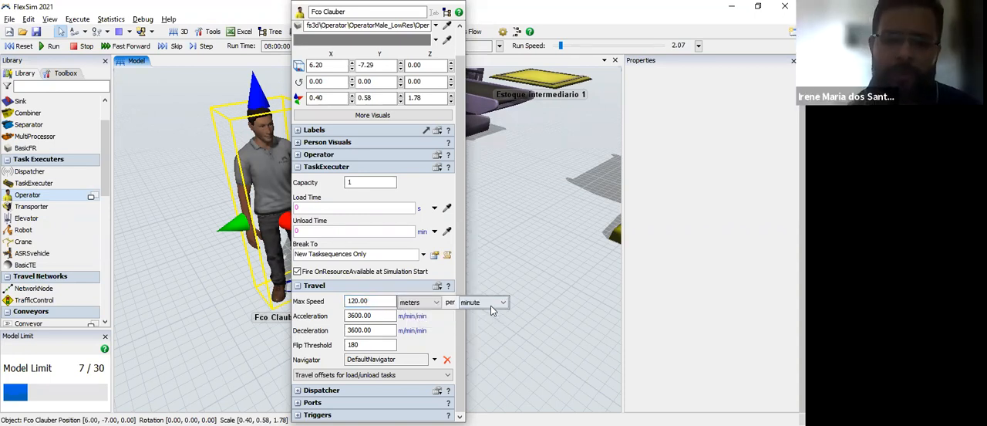
left_click(493, 302)
left_click(477, 328)
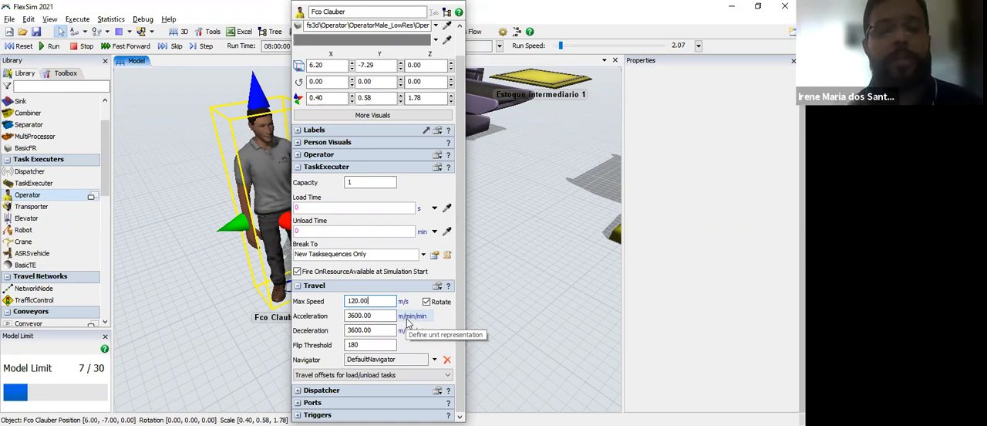
Step: Set the operator's Max Speed to 2 m/s and close its properties
left_click(408, 318)
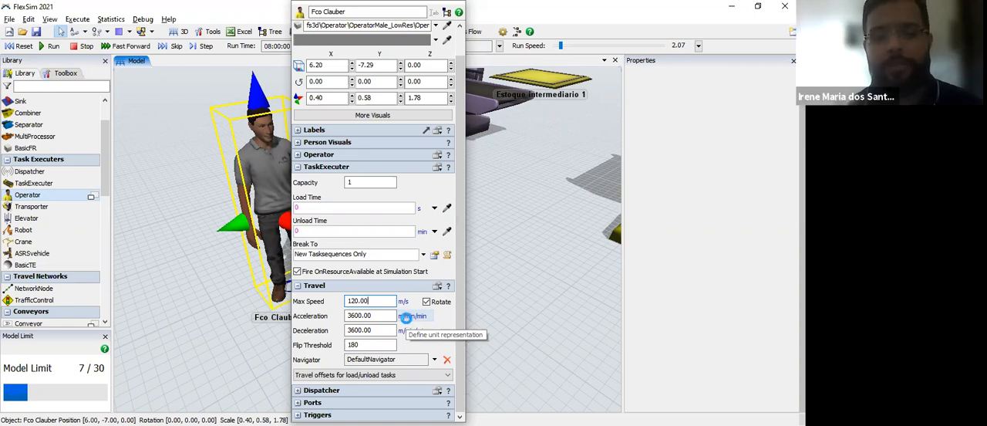
left_click(409, 318)
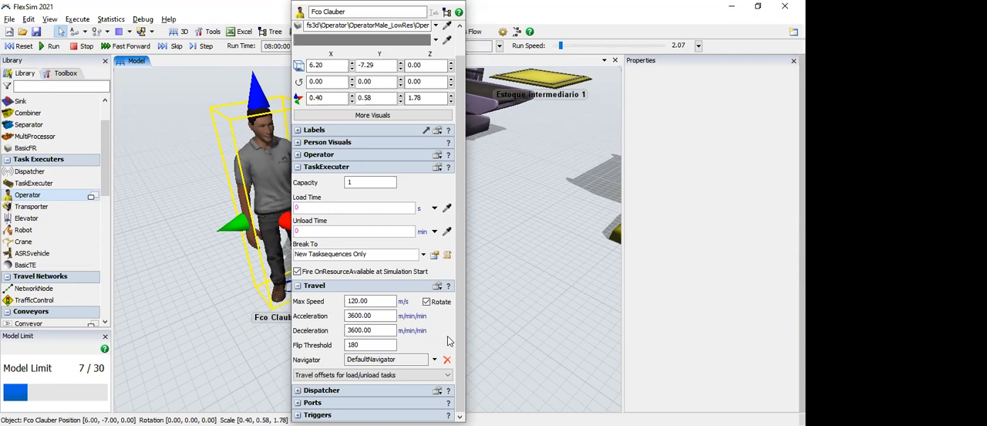
left_click_drag(373, 303, 337, 283)
type("2")
left_click(298, 167)
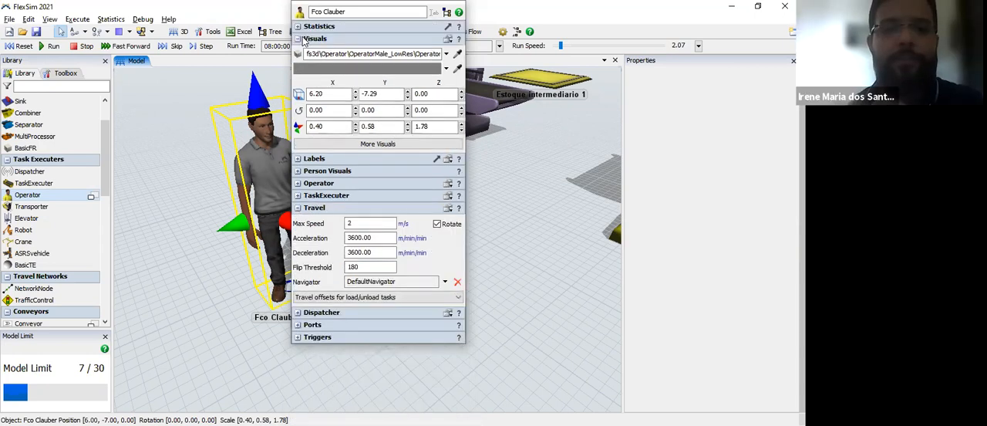
left_click(433, 264)
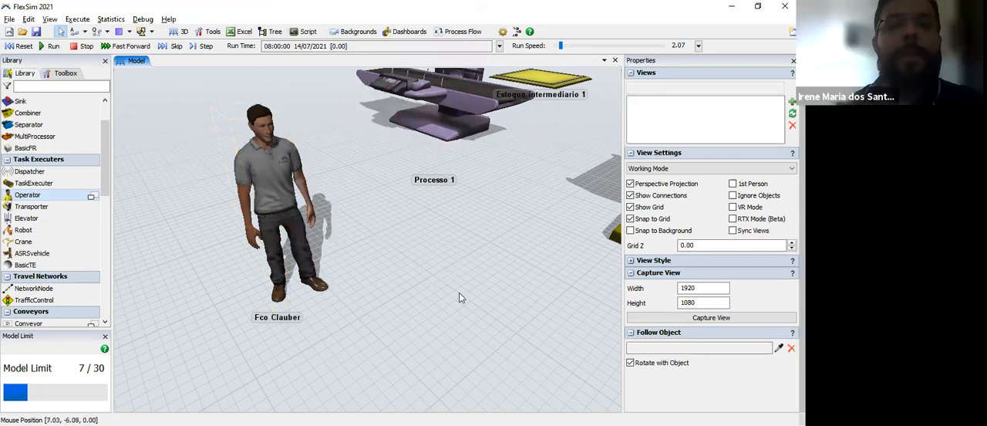
Step: Place a Transporter in the free area beside the operator, at about X 9.4, Y -7.5
scroll(459, 297, "down", 1)
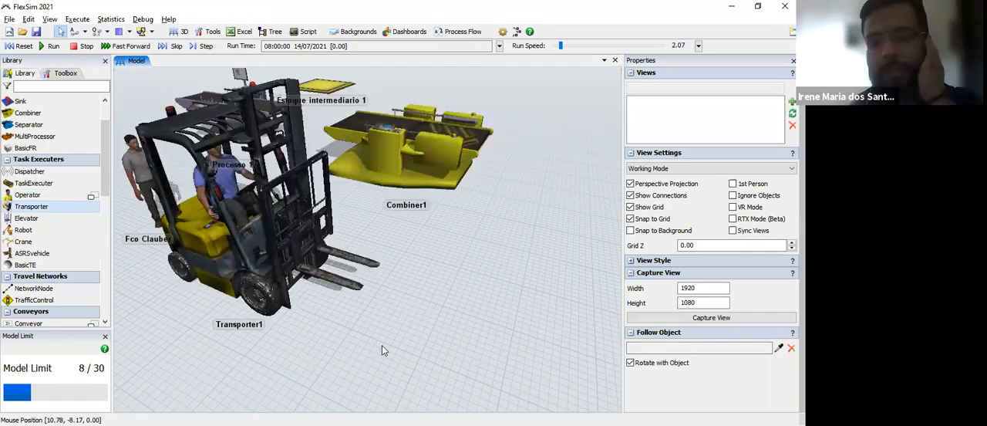
right_click_drag(400, 354, 401, 345)
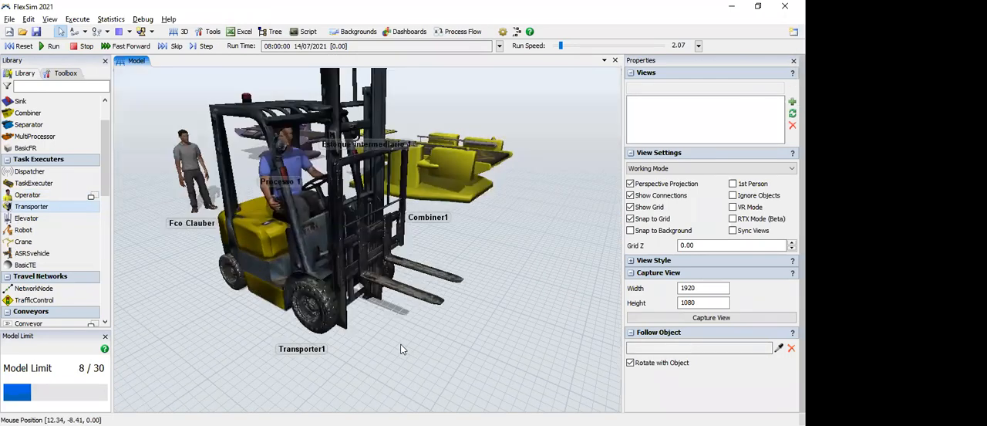
Step: Bring up the transporter's full properties and examine its Travel and TaskExecuter settings
left_click(286, 261)
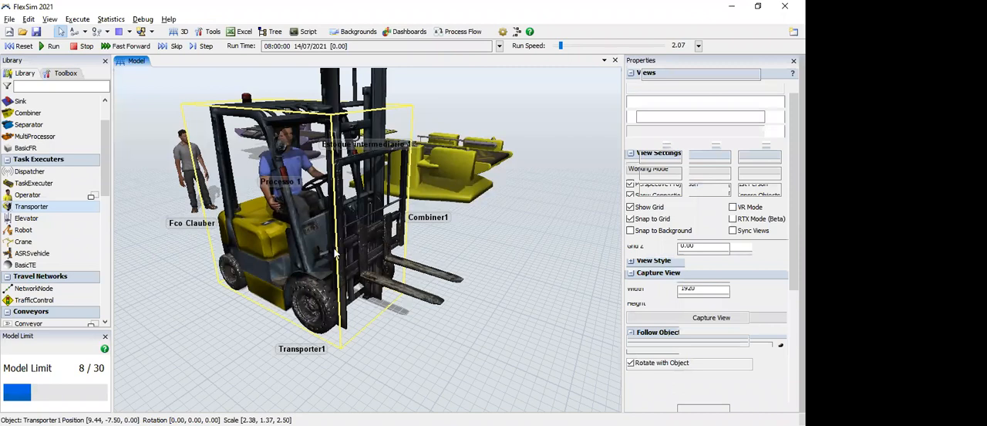
double_click(290, 259)
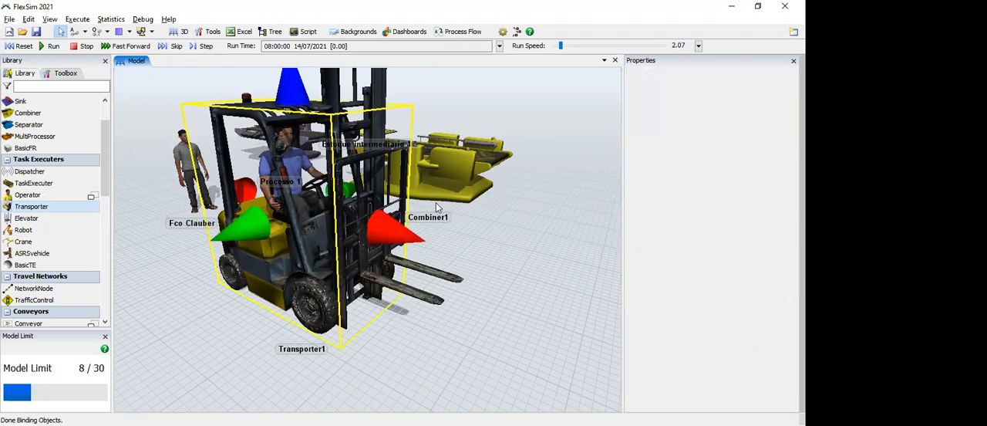
left_click(422, 209)
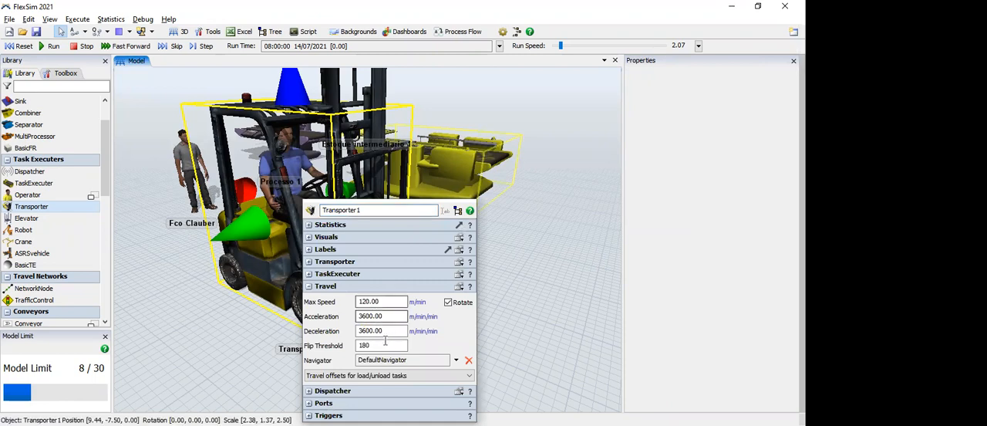
left_click(312, 274)
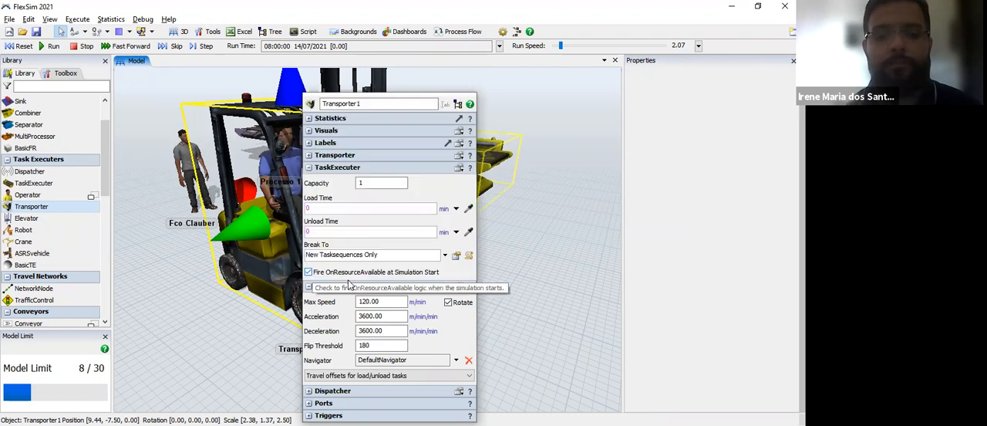
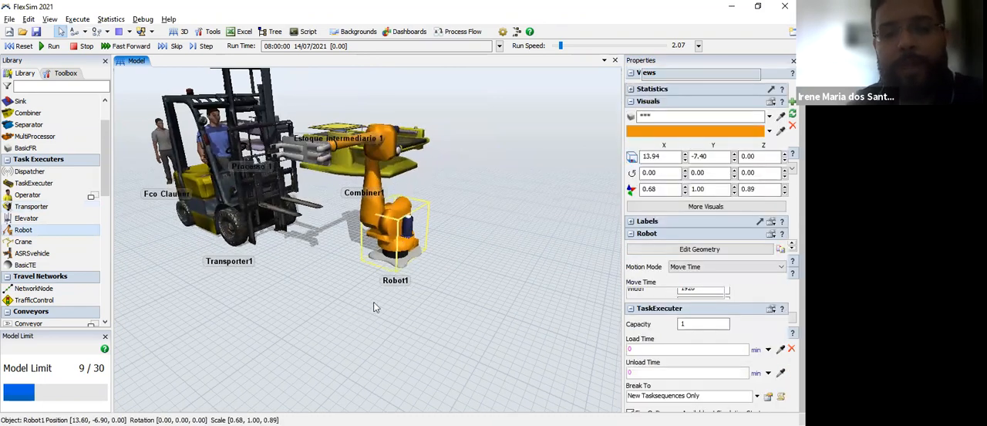
Step: Place an Elevator in the free area beside the robot, at about X 18.5, Y -8.3
left_click_drag(370, 324, 342, 304)
right_click_drag(341, 289, 341, 287)
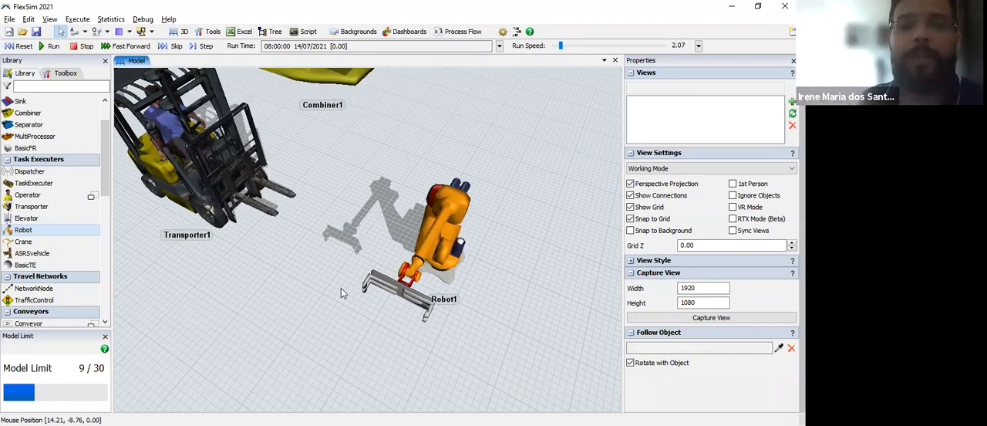
mouse_move(319, 310)
right_mouse_down()
mouse_move(164, 275)
mouse_move(323, 305)
right_mouse_up()
left_click_drag(323, 300, 127, 230)
left_click_drag(30, 218, 354, 220)
left_click(393, 289)
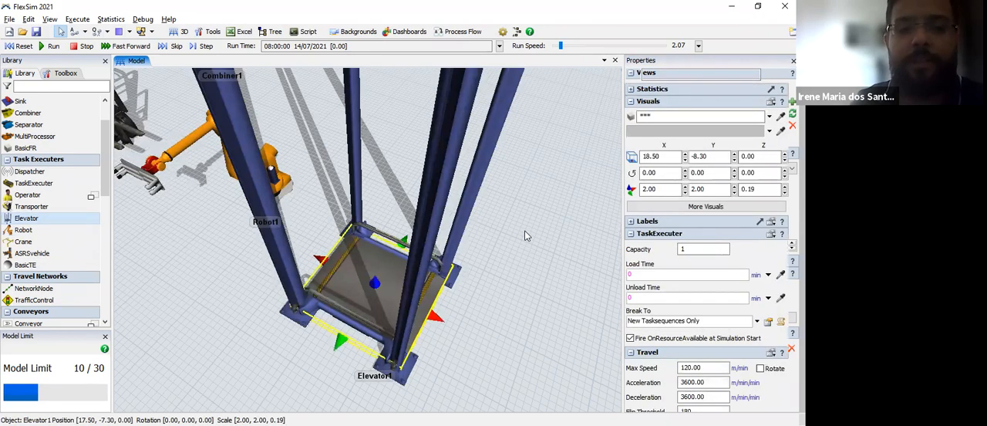
left_click(192, 315)
Step: Place a Crane in the free area between the transporter and the elevator
left_click_drag(193, 299, 249, 265)
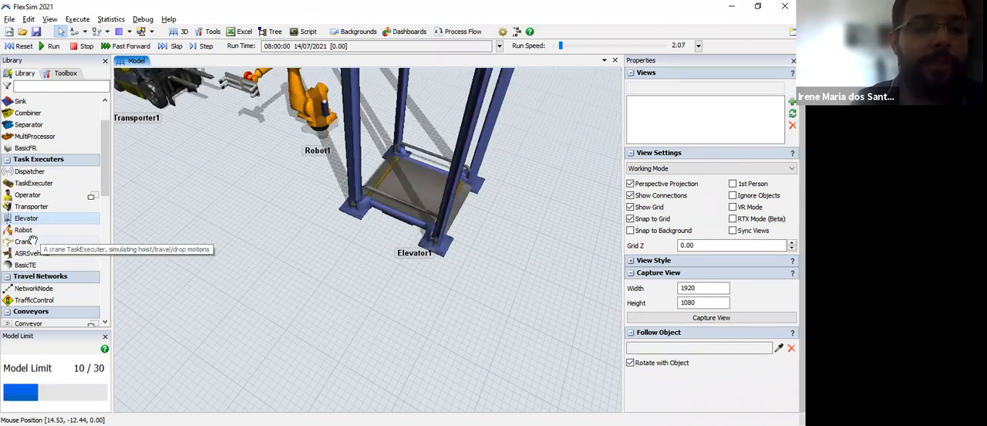
left_click(38, 241)
left_click(219, 178)
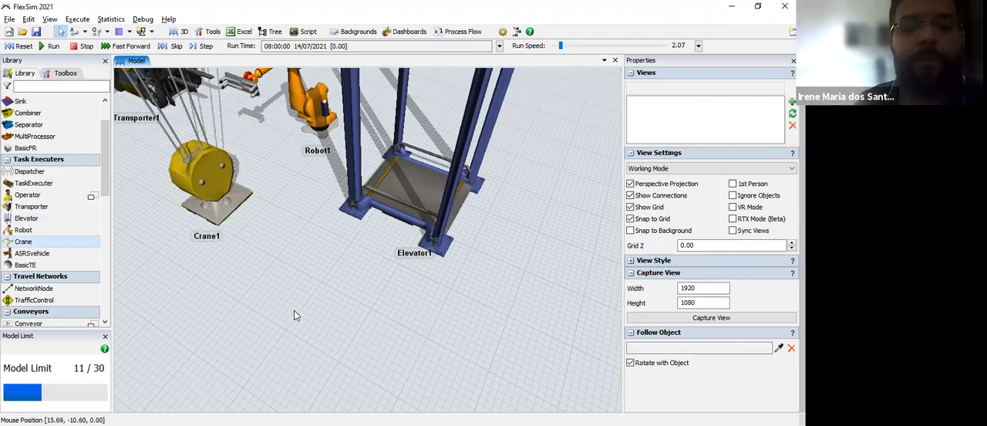
Step: Examine the crane's whole gantry structure and how far it spans over the other objects in the model
scroll(294, 314, "up", 2)
scroll(295, 323, "down", 3)
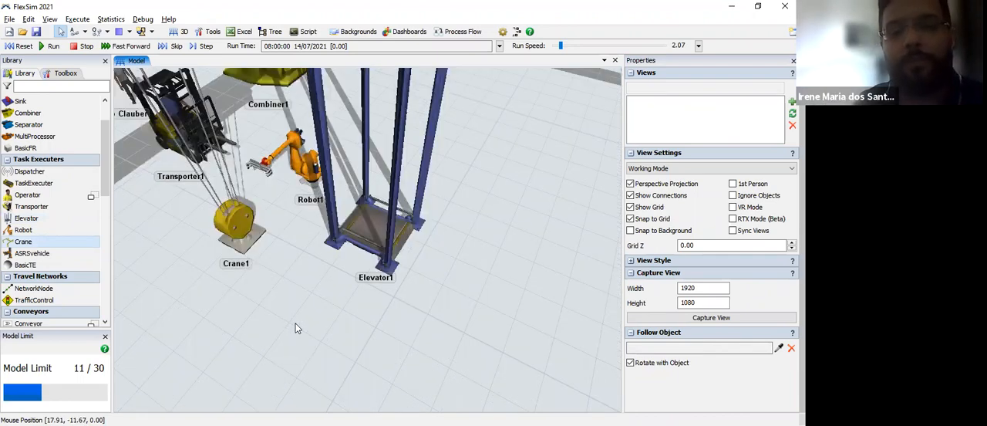
scroll(295, 323, "down", 2)
scroll(295, 324, "down", 1)
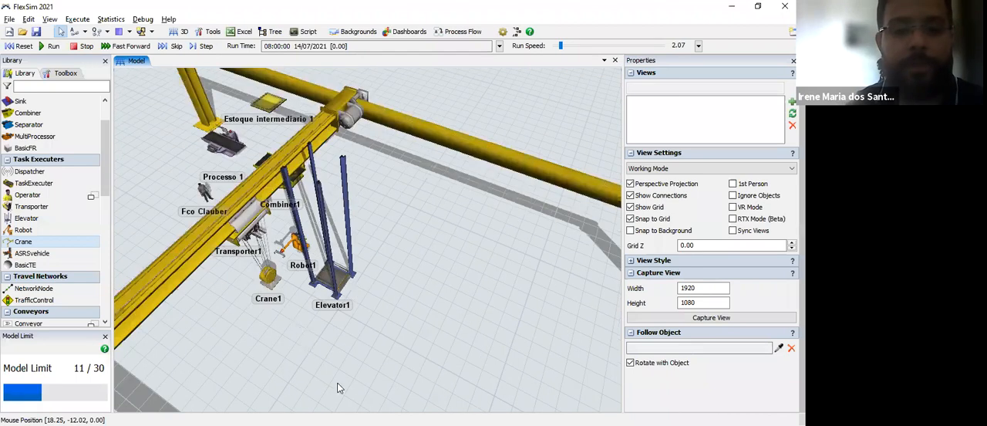
scroll(367, 328, "down", 2)
left_click_drag(237, 336, 302, 250)
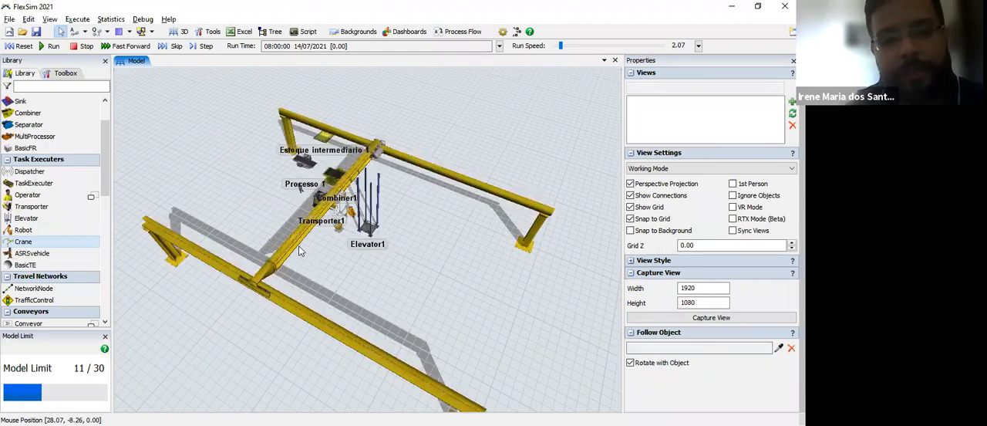
right_click_drag(352, 275, 403, 282)
left_click_drag(375, 240, 378, 240)
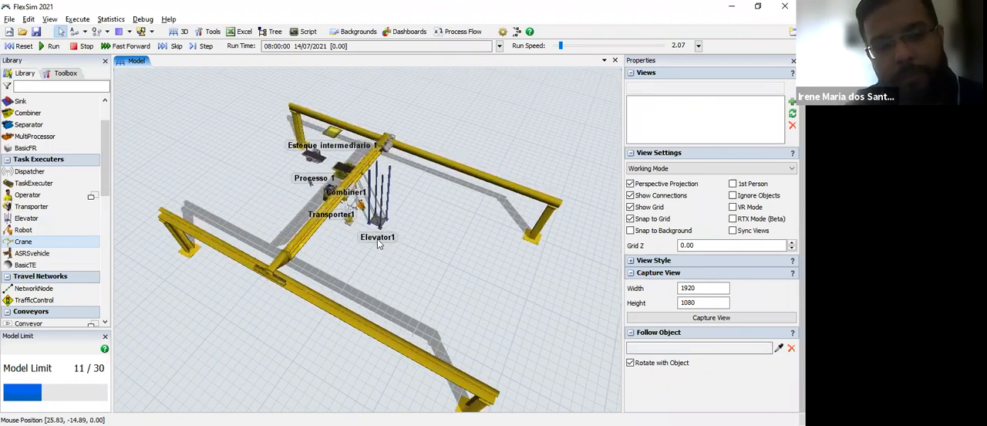
scroll(325, 262, "up", 5)
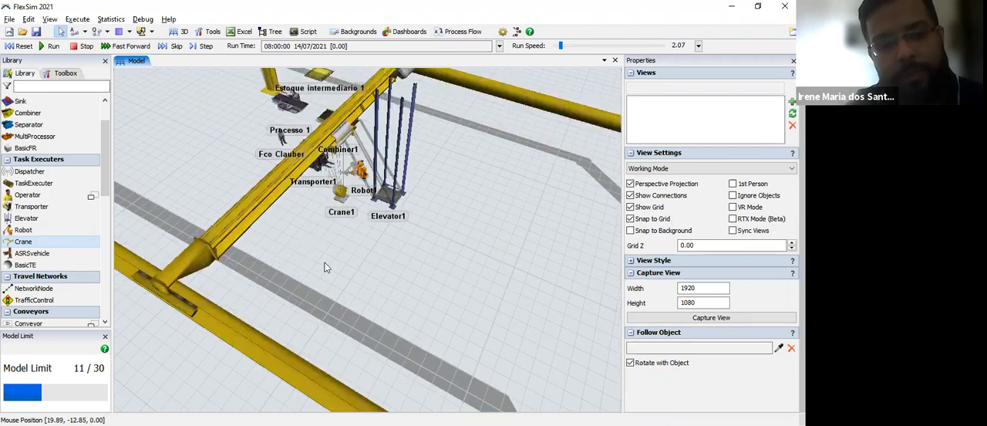
scroll(392, 320, "up", 3)
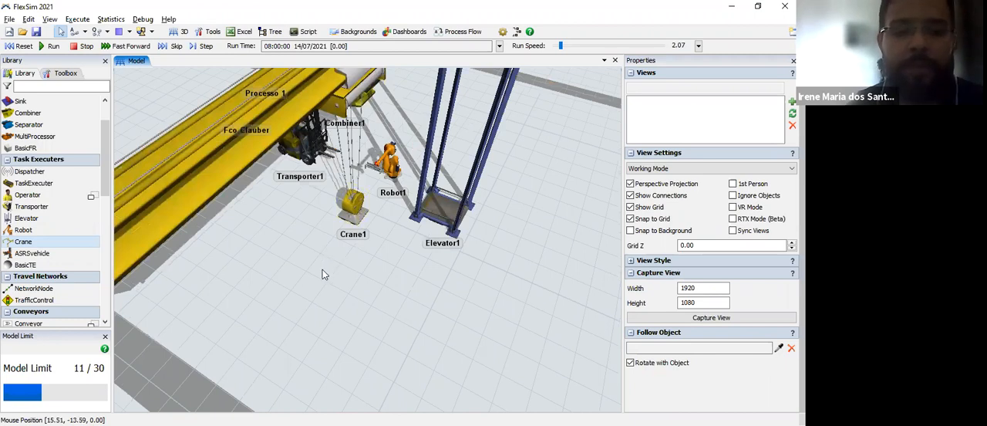
scroll(324, 275, "down", 2)
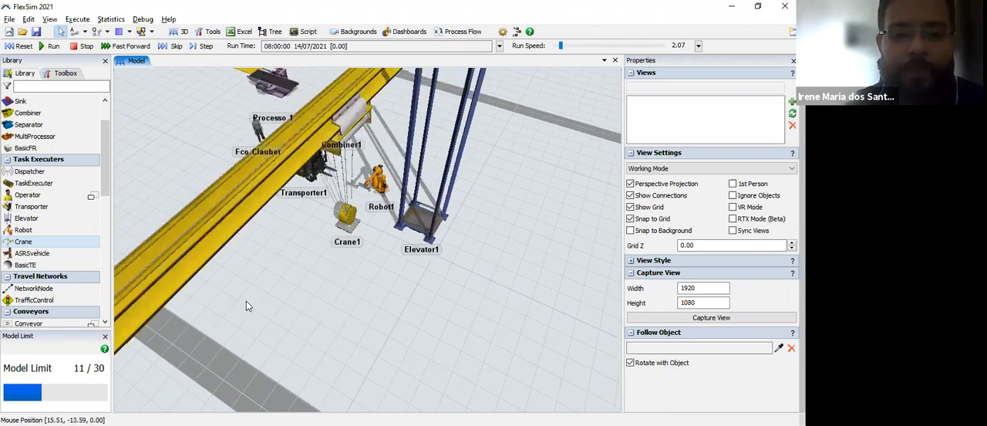
scroll(324, 297, "down", 3)
scroll(323, 286, "down", 1)
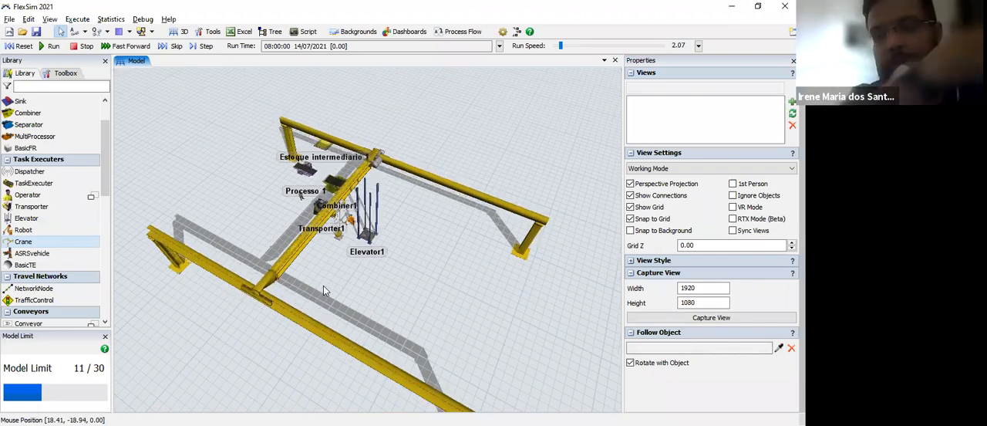
scroll(323, 285, "down", 1)
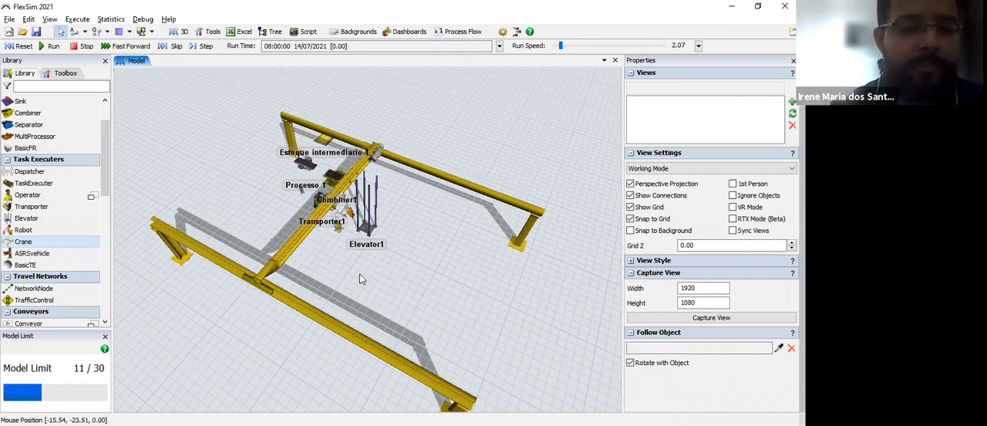
Step: Examine the crane's hoist close up together with the neighbouring transporter, robot and operator
scroll(360, 274, "up", 1)
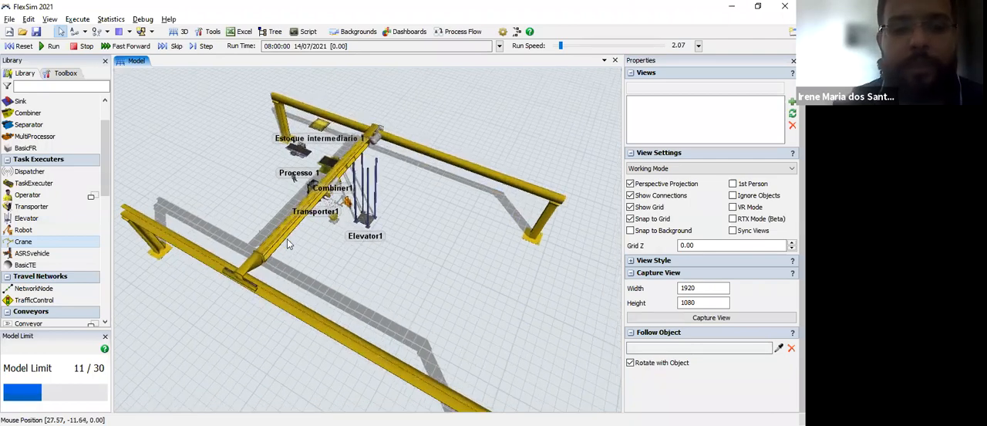
scroll(287, 238, "up", 1)
scroll(307, 239, "up", 3)
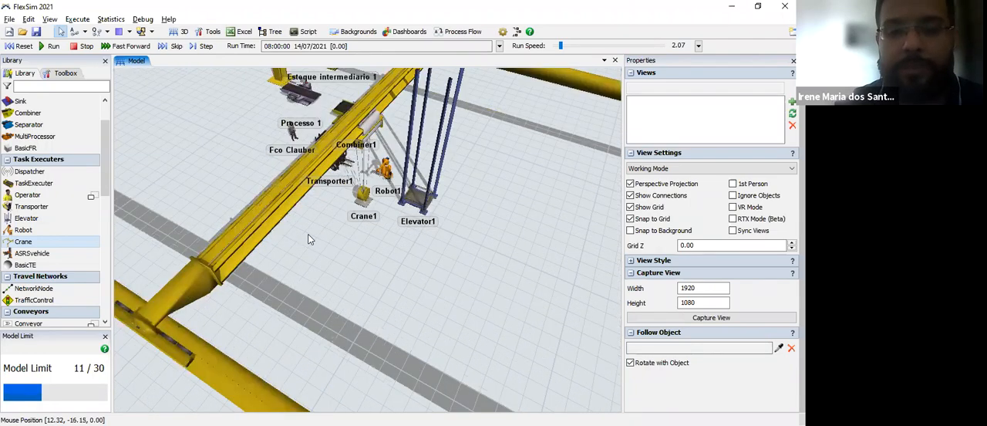
scroll(307, 239, "up", 2)
scroll(376, 275, "up", 2)
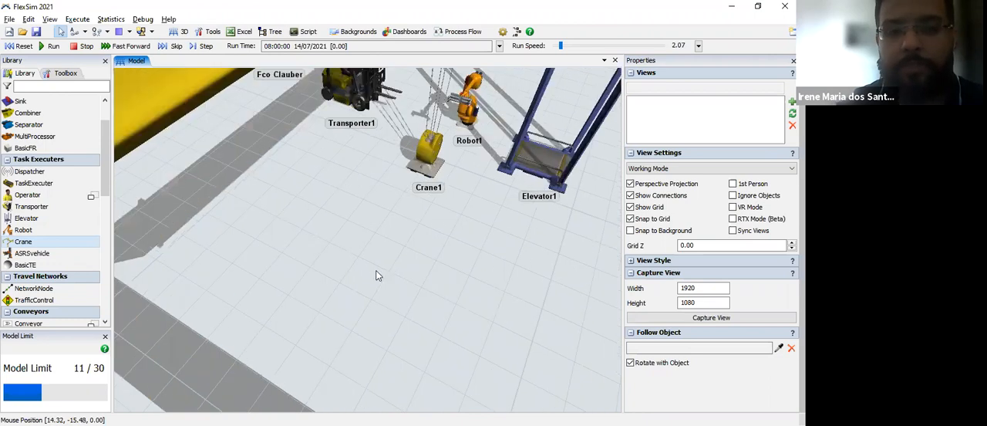
scroll(402, 274, "down", 2)
scroll(435, 276, "down", 2)
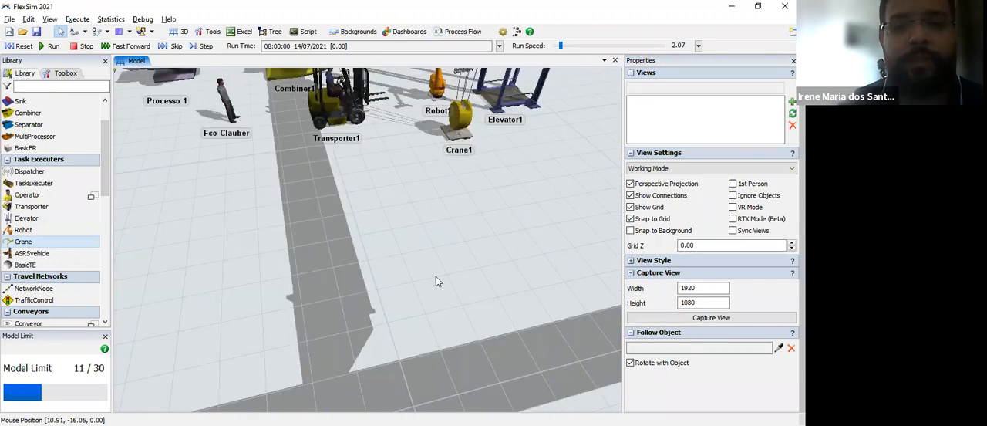
scroll(463, 305, "down", 2)
scroll(317, 312, "up", 1)
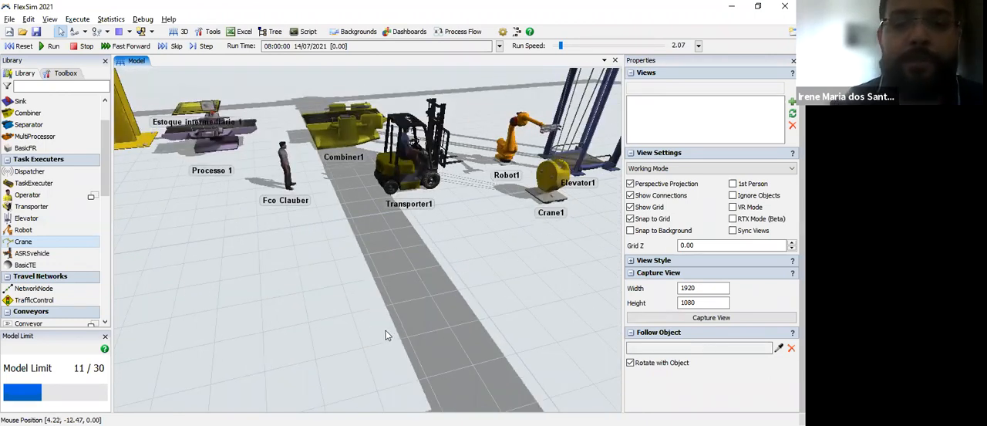
scroll(397, 333, "up", 2)
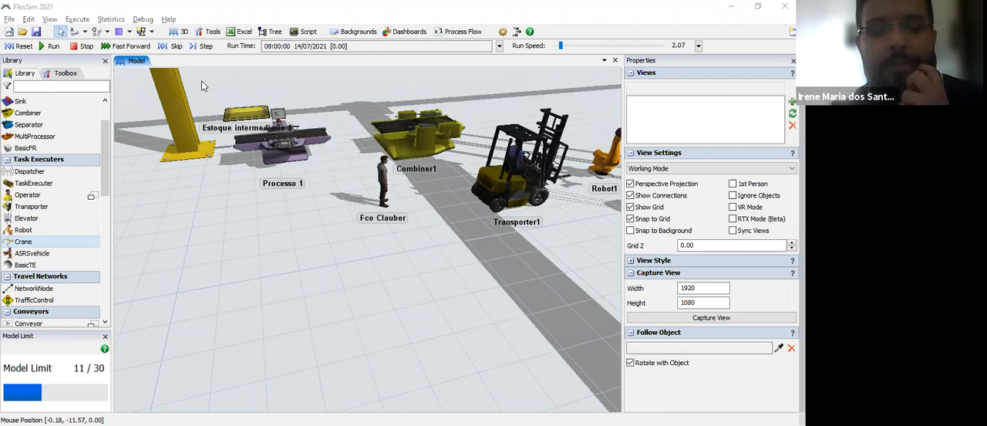
Step: Place a Dispatcher on the free floor in front of Processo 1, on the side away from the transporter
left_click(520, 206)
left_click(204, 249)
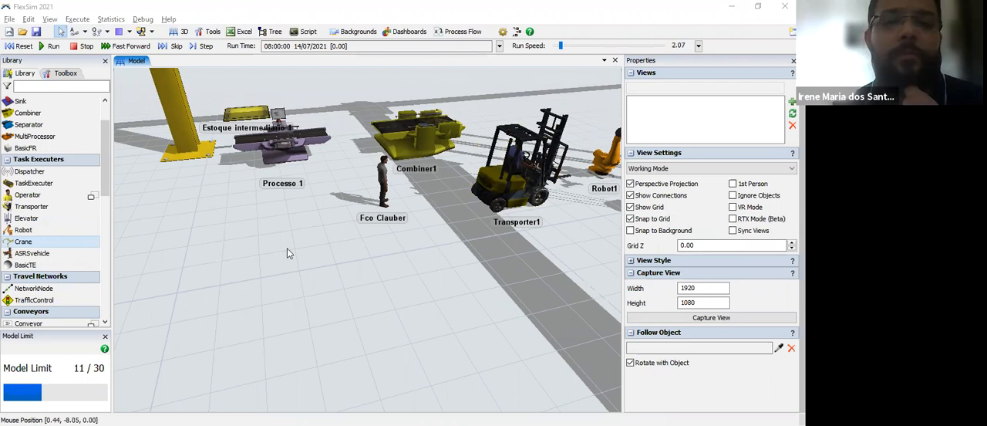
left_click(270, 143)
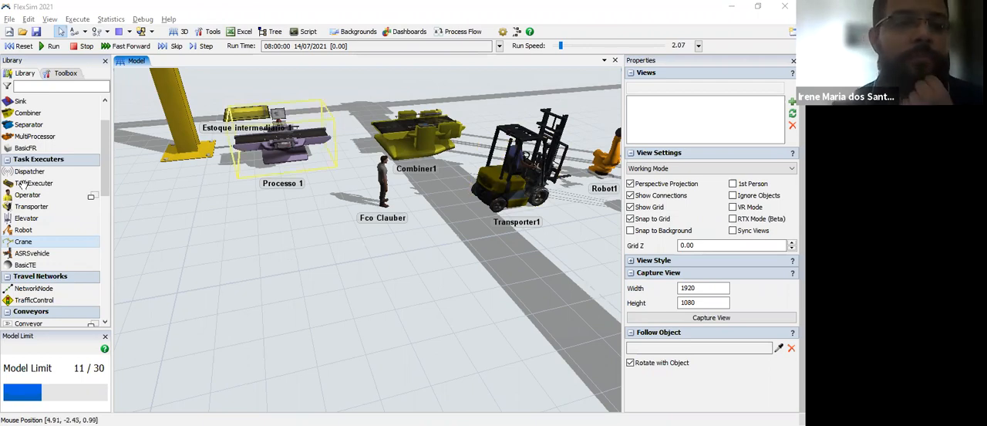
left_click_drag(60, 172, 177, 203)
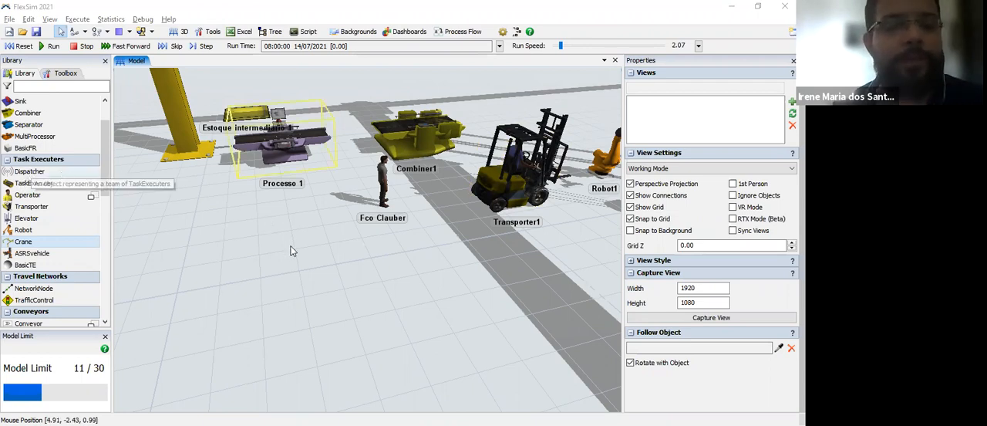
left_click_drag(120, 263, 148, 298)
left_click_drag(279, 308, 284, 308)
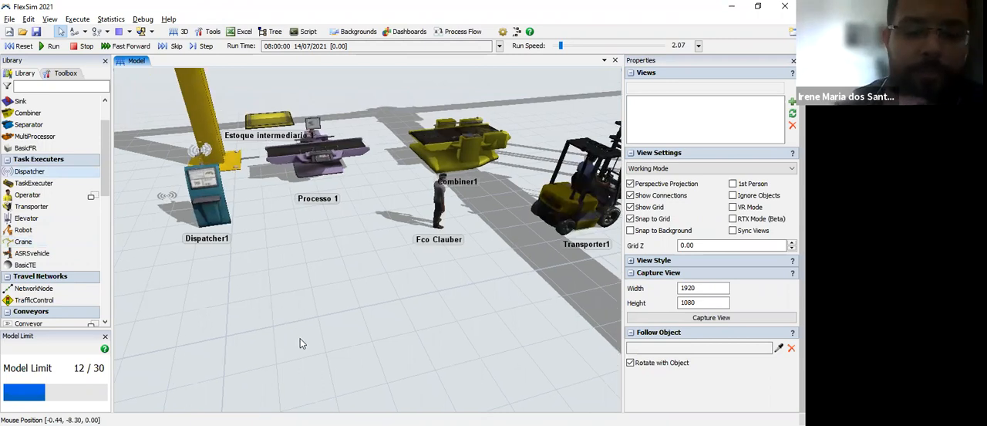
left_click_drag(300, 339, 382, 370)
left_click(281, 235)
left_click_drag(370, 307, 373, 323)
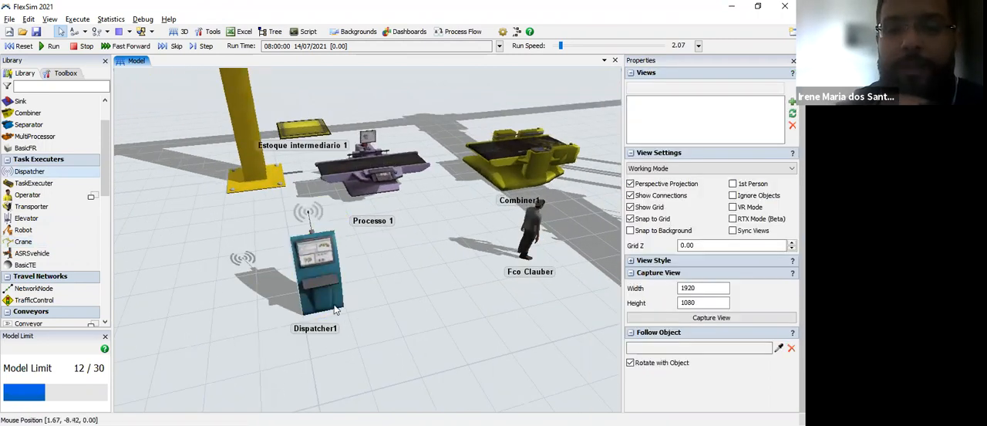
scroll(276, 294, "down", 2)
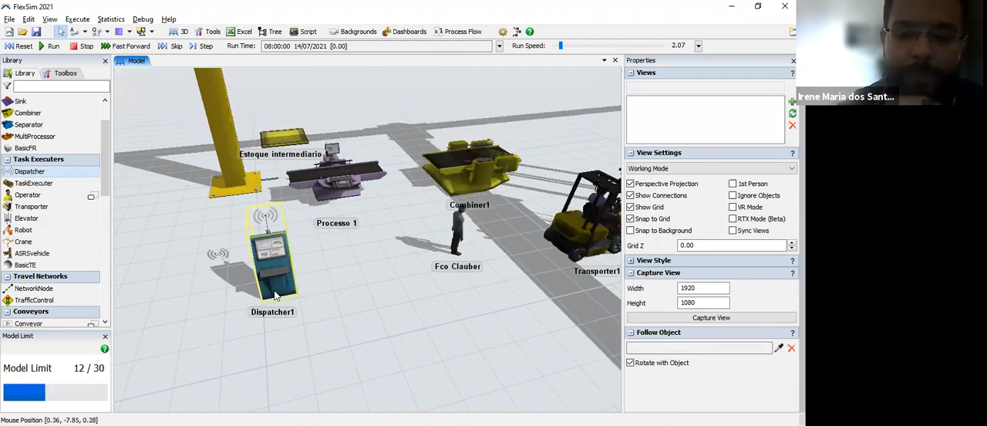
scroll(275, 295, "up", 1)
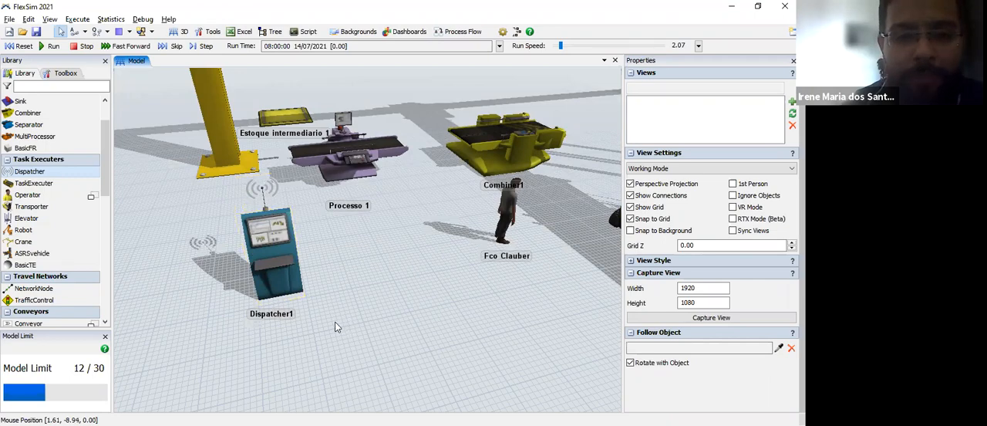
Step: Shift the existing operator slightly along the floor toward the dispatcher
right_click_drag(473, 247, 505, 245)
left_click(509, 243)
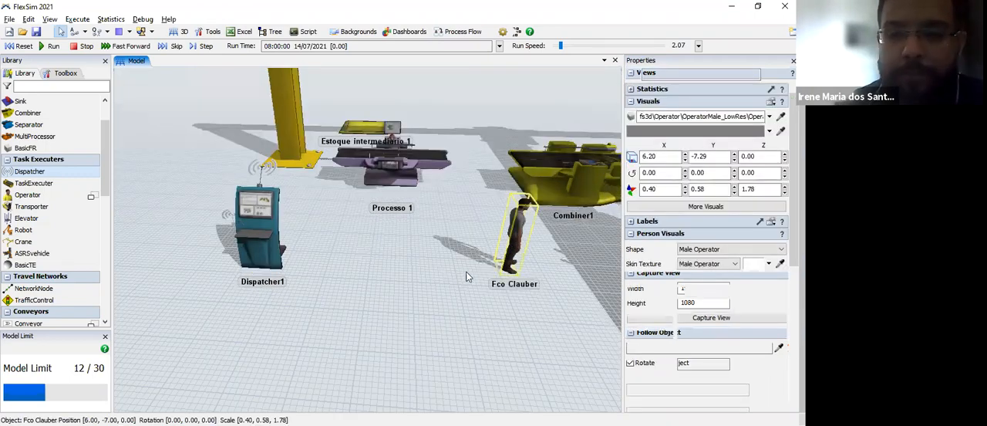
left_click_drag(513, 231, 501, 232)
left_click(359, 234)
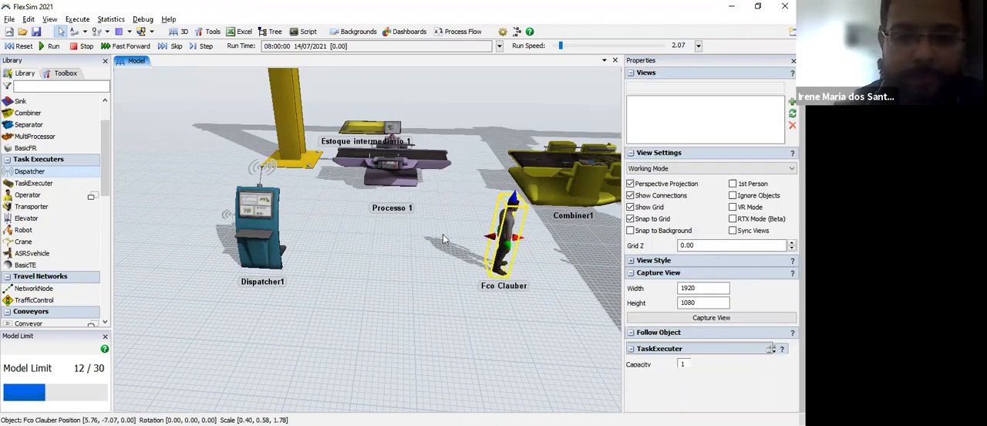
left_click_drag(567, 228, 382, 266)
left_click_drag(200, 258, 420, 217)
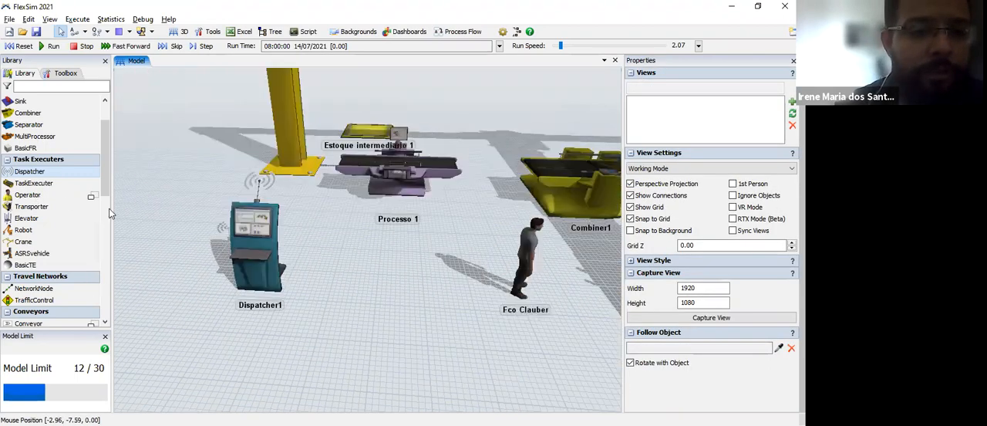
Step: Place a male Operator beside the existing one, at about X 5.2, Y -8.19, and rename it with a person's name
left_click(93, 195)
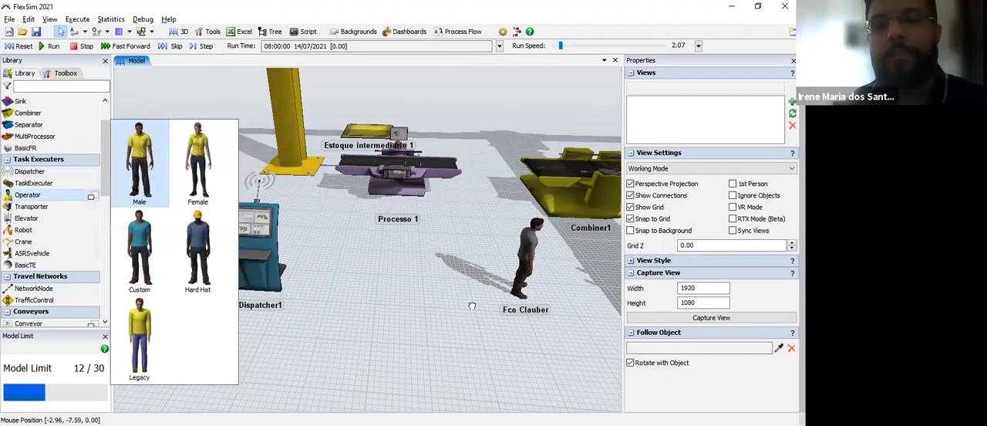
left_click(501, 267)
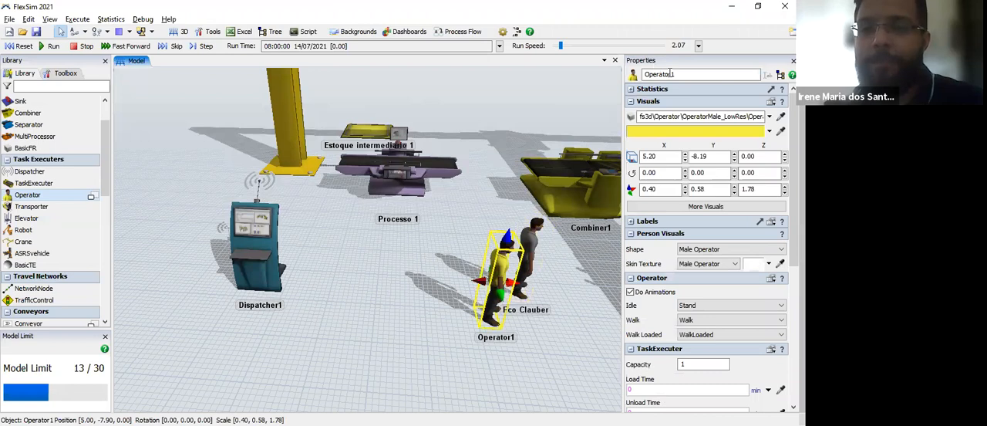
double_click(651, 74)
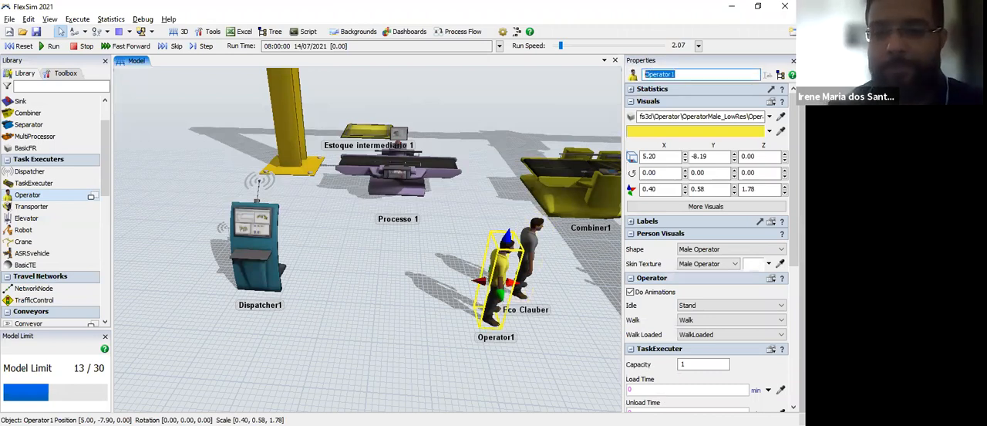
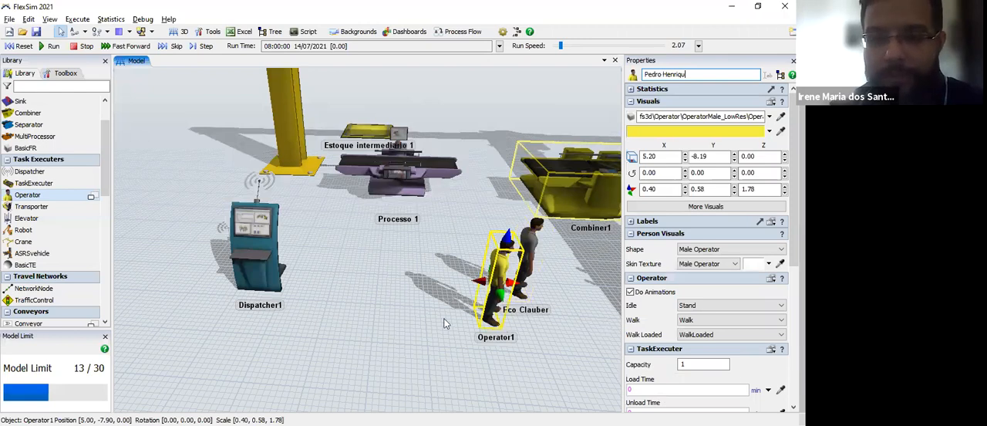
key("Return")
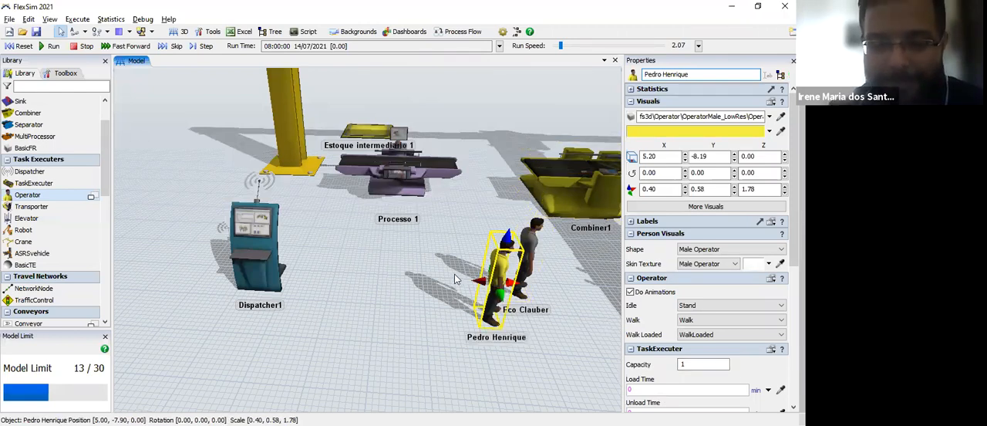
left_click(446, 276)
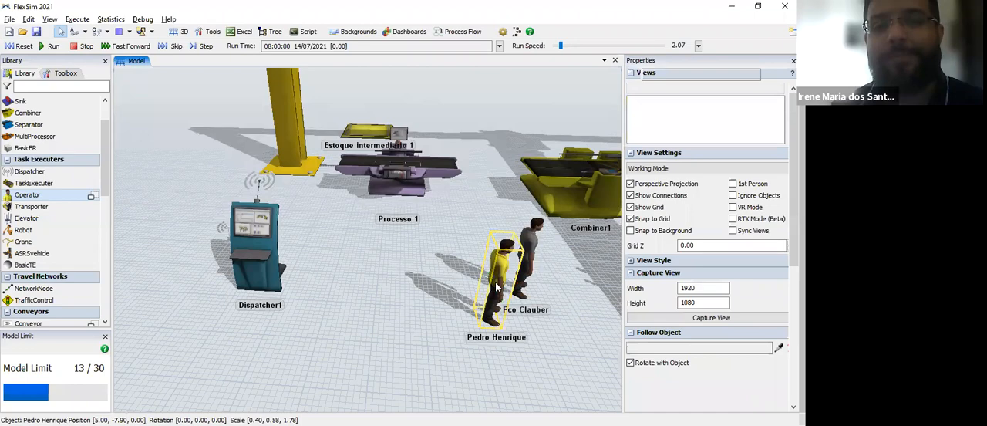
Step: Move the newer operator closer to the dispatcher, to about X 4.24, Y -7.79, and colour it red
left_click_drag(498, 287, 441, 269)
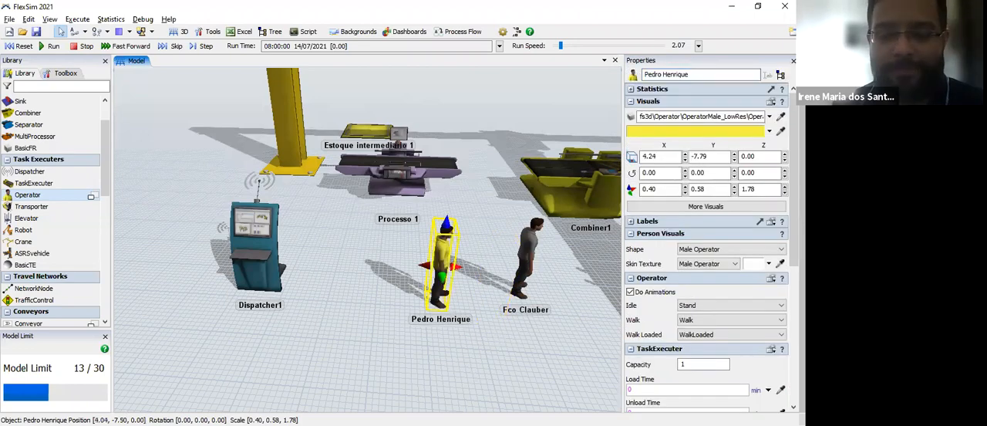
left_click(477, 337)
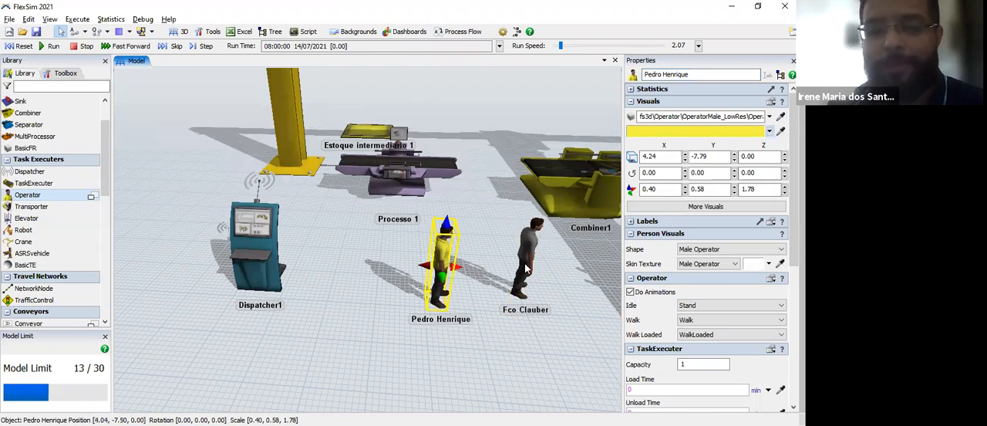
left_click(769, 131)
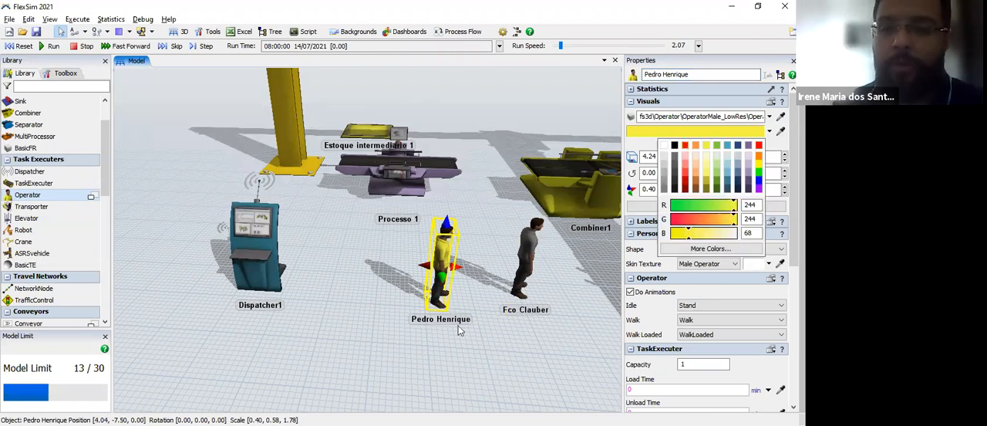
left_click(685, 145)
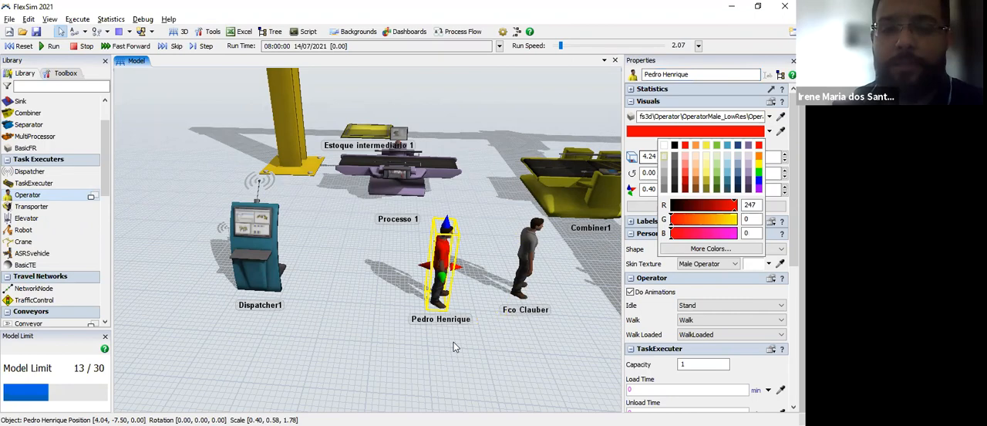
left_click(367, 231)
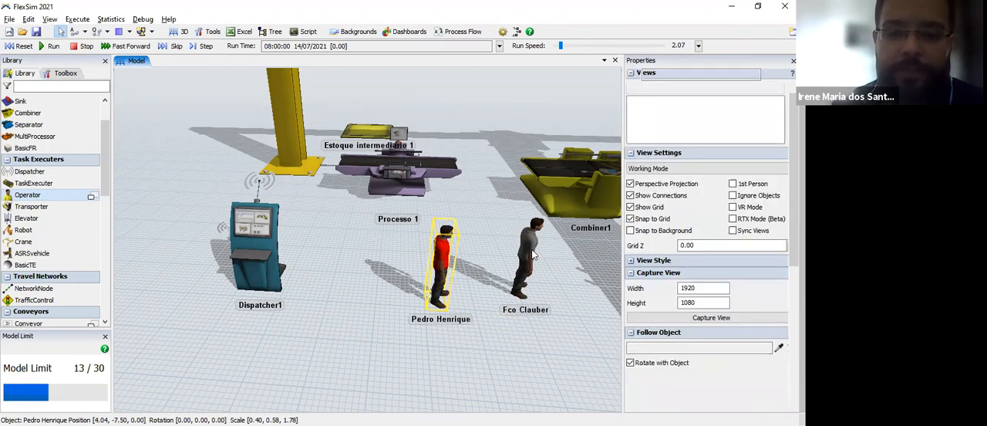
Step: Move the red operator next to the dispatcher, at about X 2.90, Y -7.44, and bring the grey operator beside it
left_click_drag(442, 261, 424, 253)
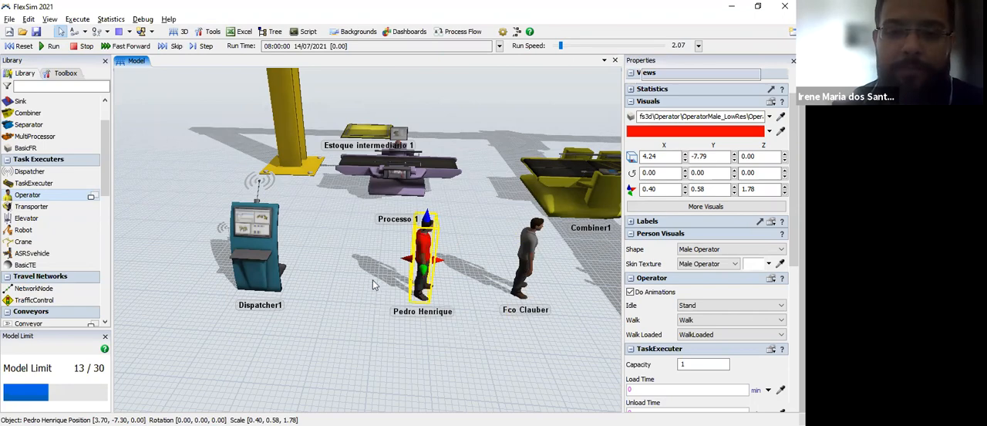
left_click_drag(503, 279, 532, 273)
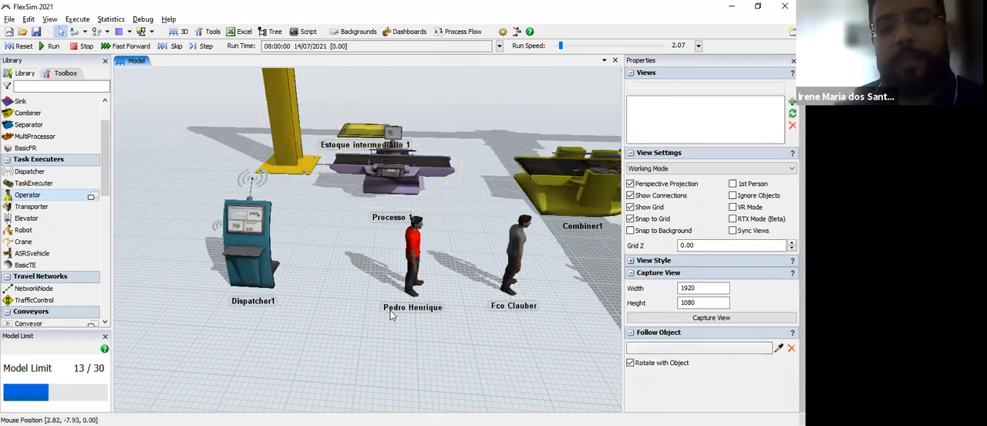
scroll(391, 315, "up", 1)
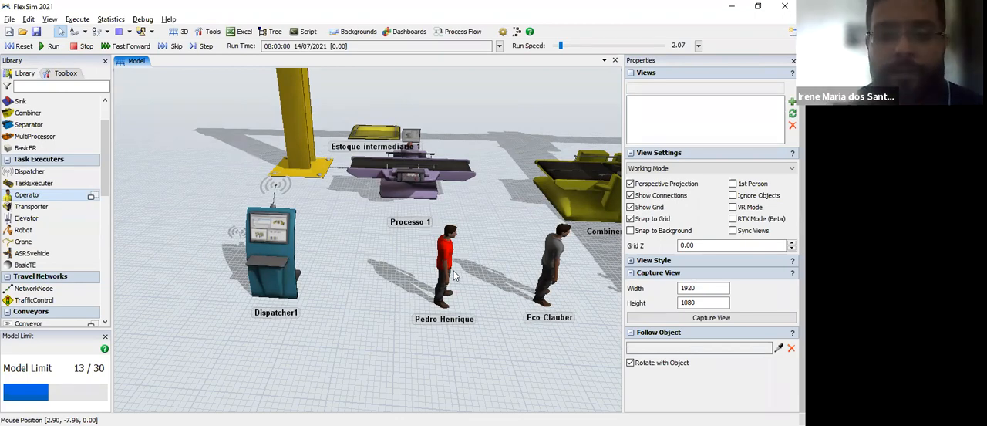
left_click(395, 255)
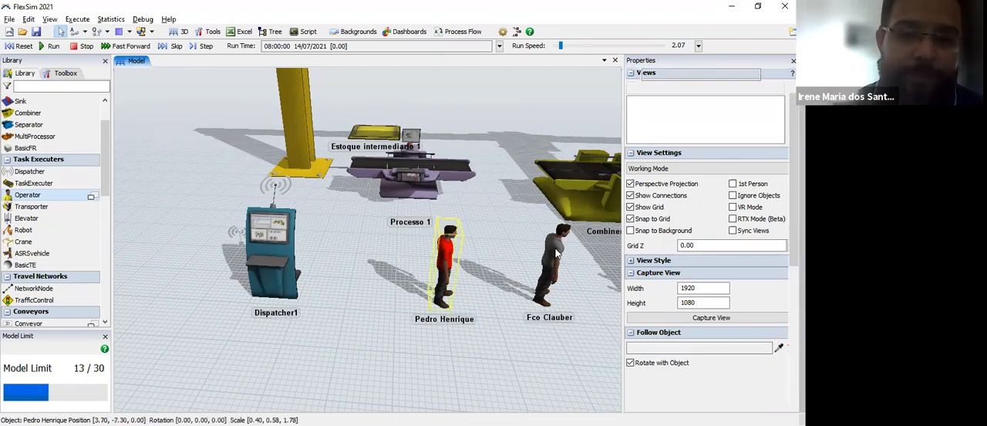
left_click_drag(555, 255, 422, 325)
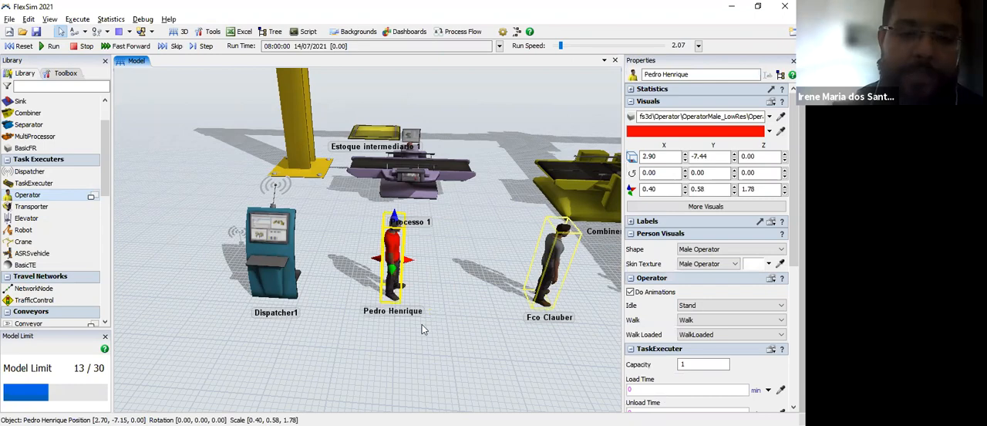
left_click(292, 261)
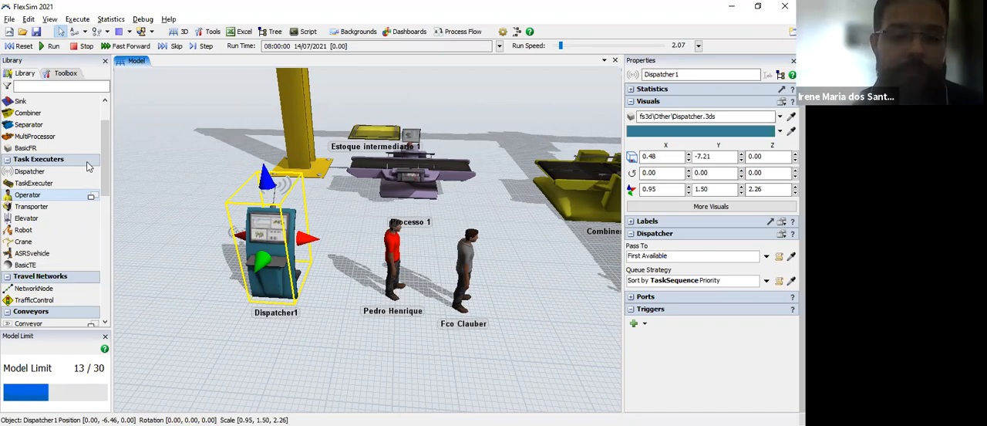
left_click(402, 377)
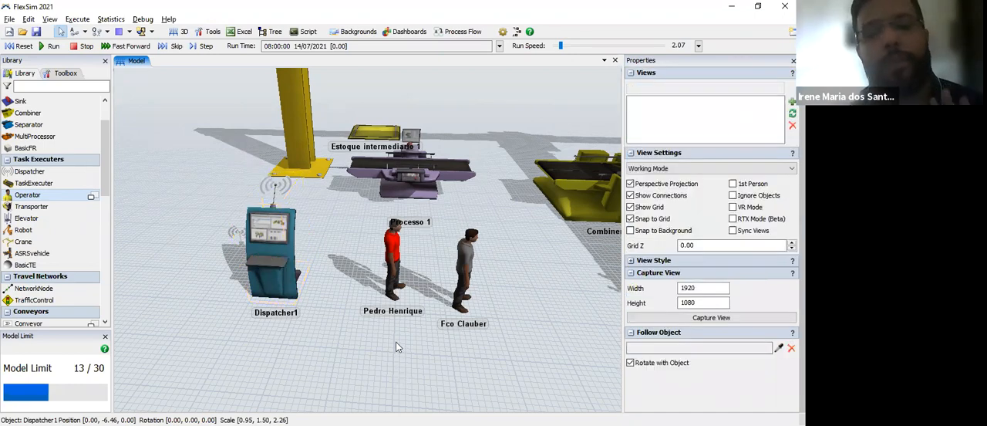
Step: Place a straight roller conveyor on the free floor in front of the dispatcher and a 90-degree curved conveyor beside its end
left_click_drag(403, 365, 312, 231)
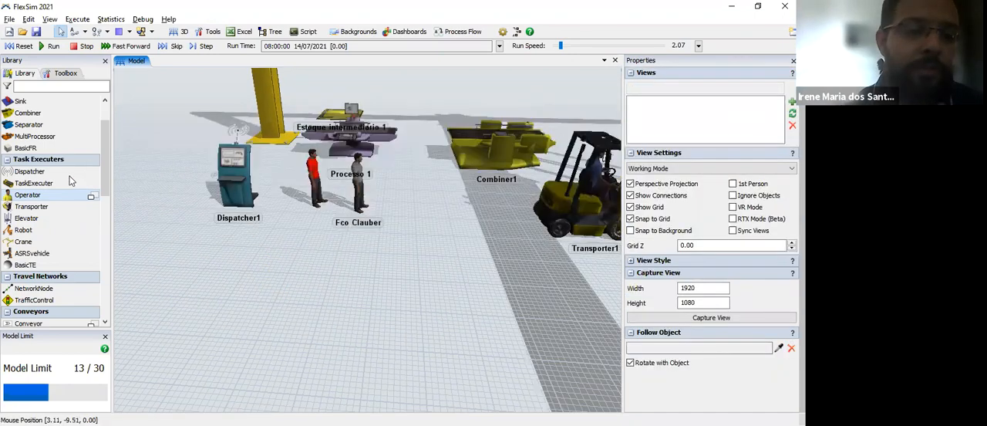
left_click_drag(102, 172, 105, 234)
scroll(104, 234, "down", 1)
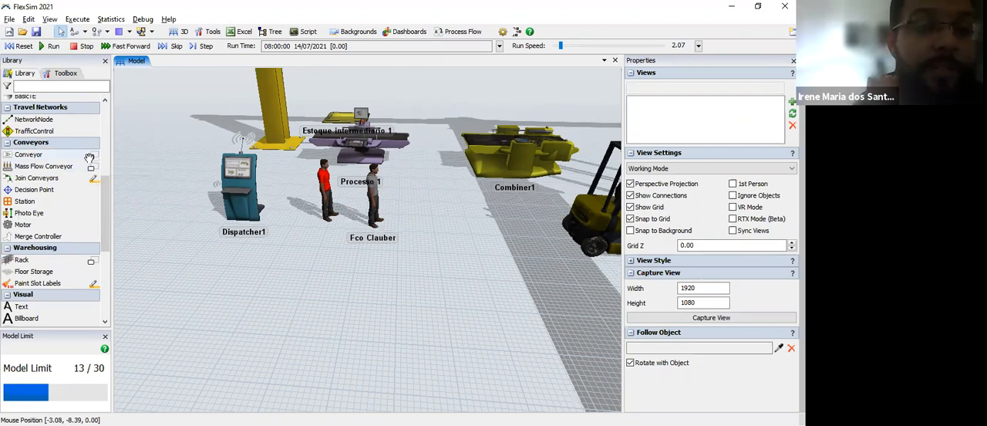
left_click(91, 156)
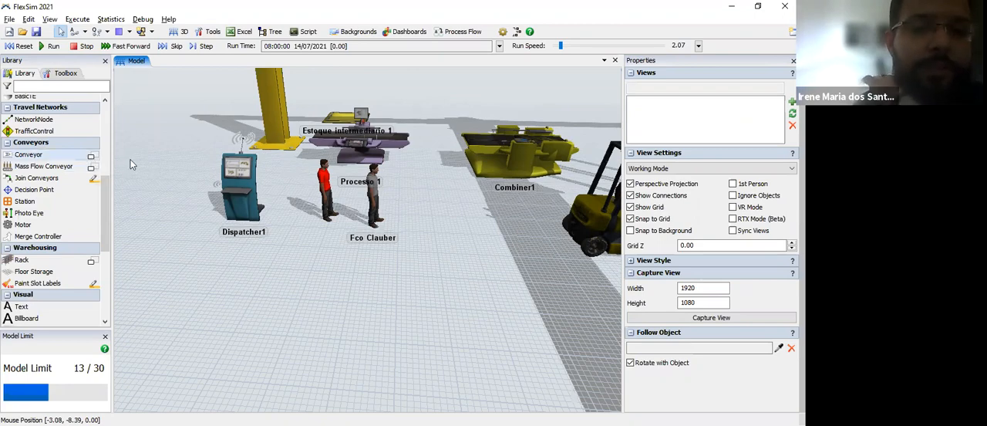
left_click(370, 324)
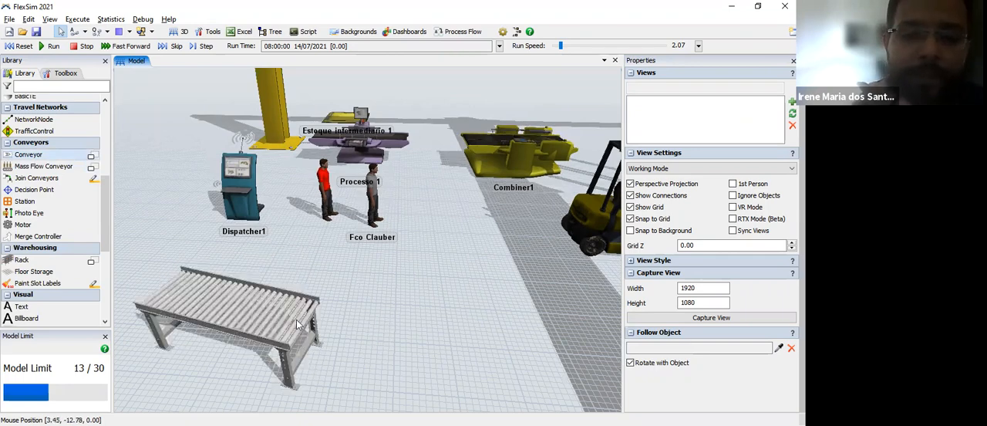
left_click(296, 319)
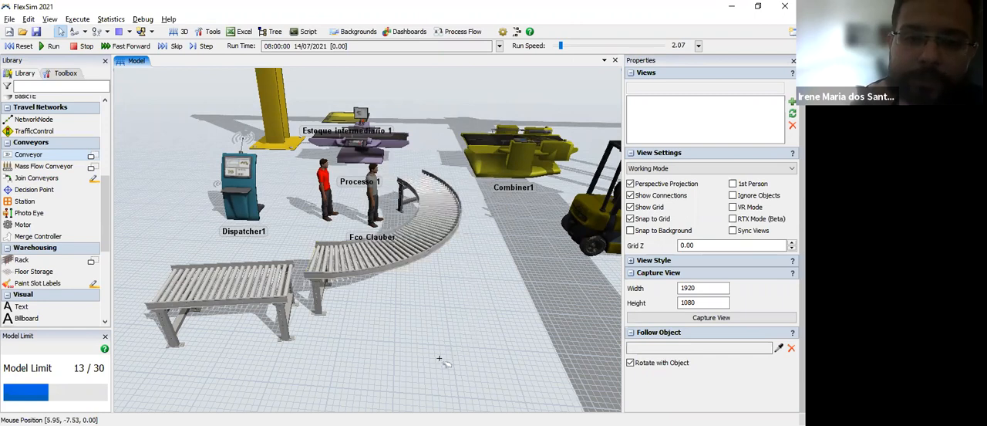
left_click(472, 224)
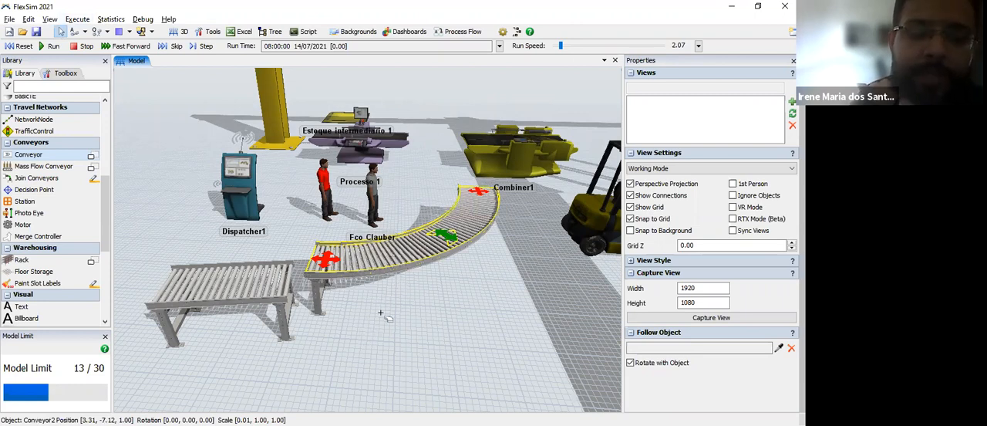
Step: Join the curved conveyor to the straight conveyor's end, with its start at about X 3.10, Y -11.63
left_click(333, 281)
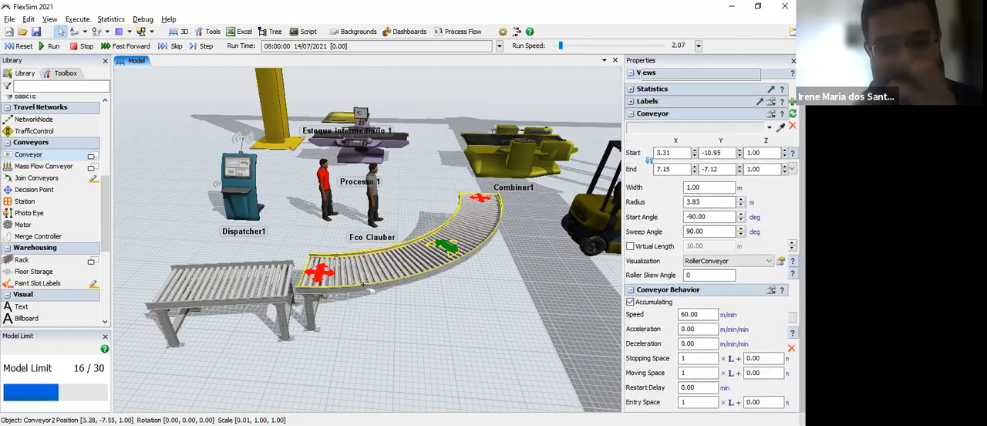
left_click_drag(347, 307, 354, 283)
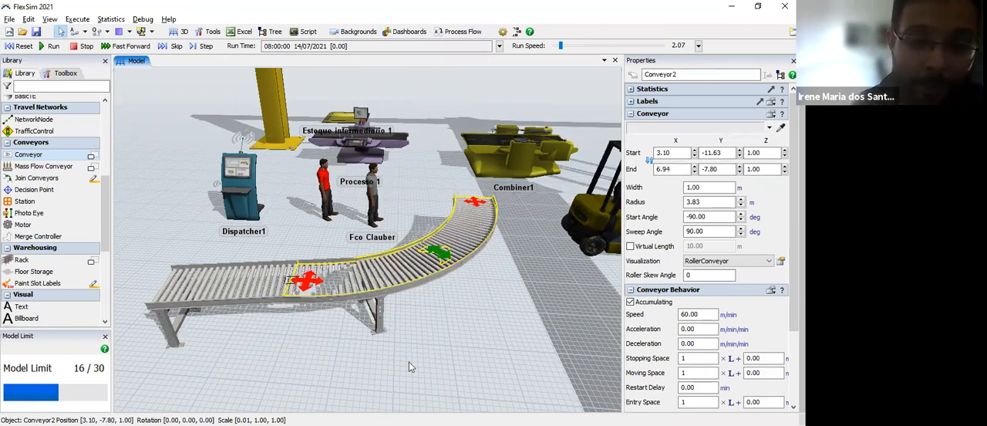
left_click(280, 281)
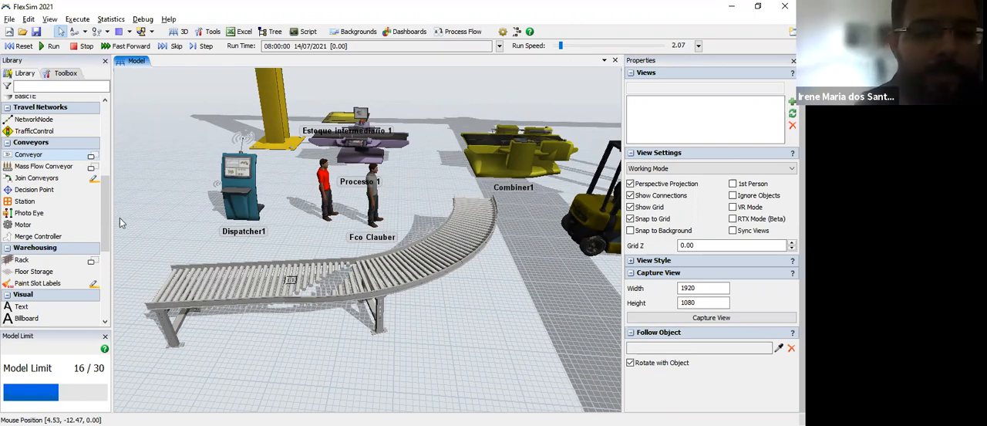
Step: Place a Rack on the open floor in front of the conveyors, and delete it again
scroll(110, 243, "down", 1)
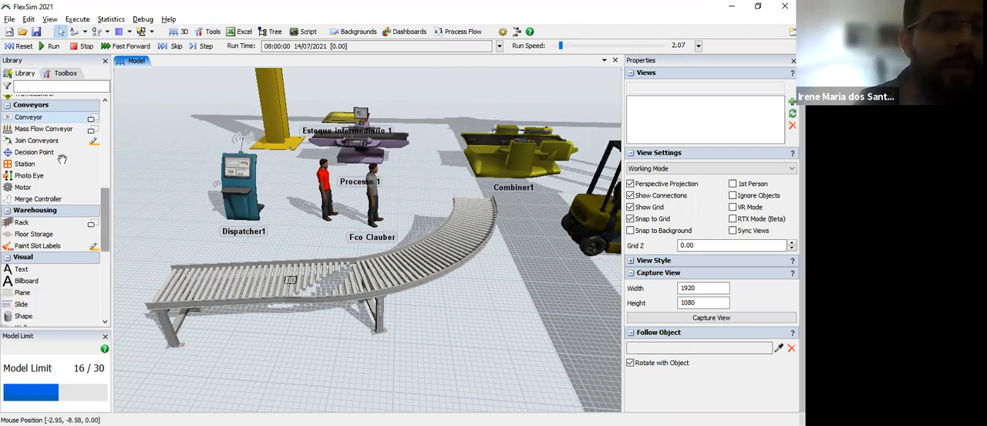
scroll(62, 158, "down", 2)
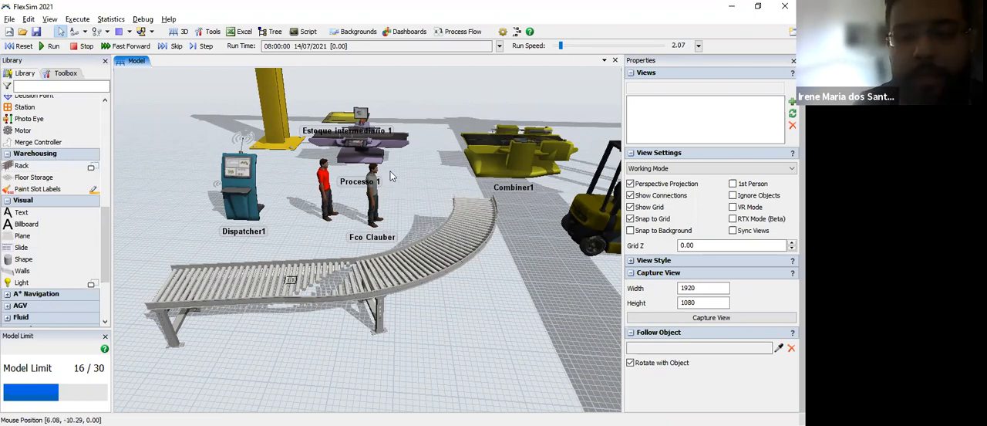
scroll(414, 183, "down", 3)
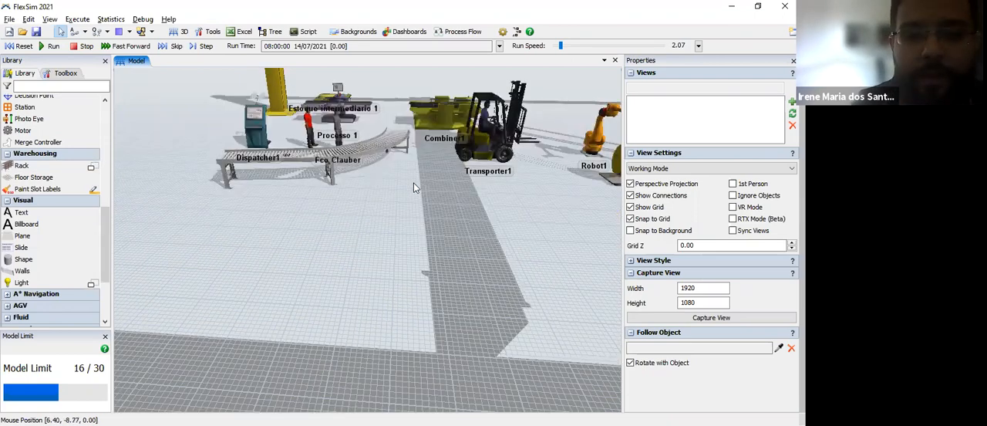
left_click(92, 166)
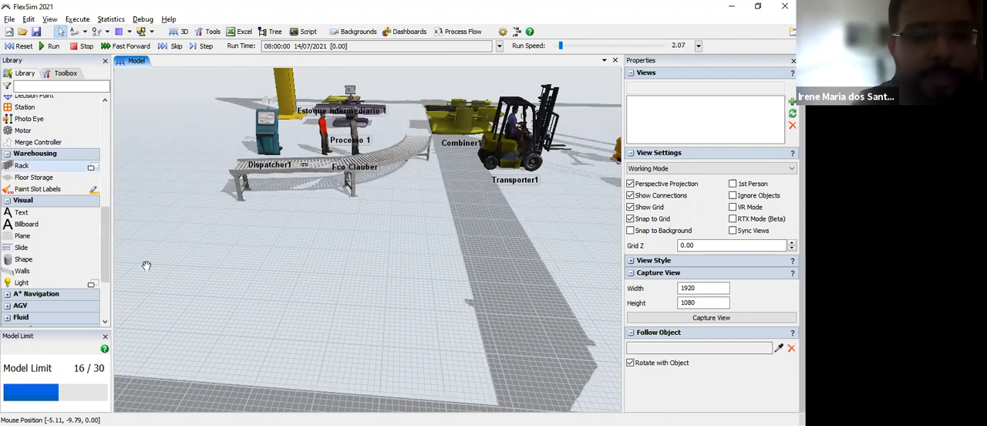
left_click_drag(143, 181, 305, 284)
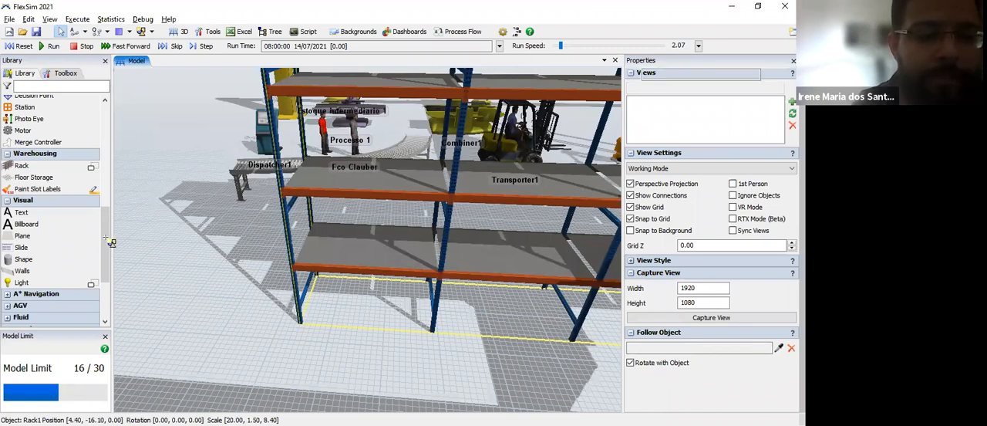
key("Delete")
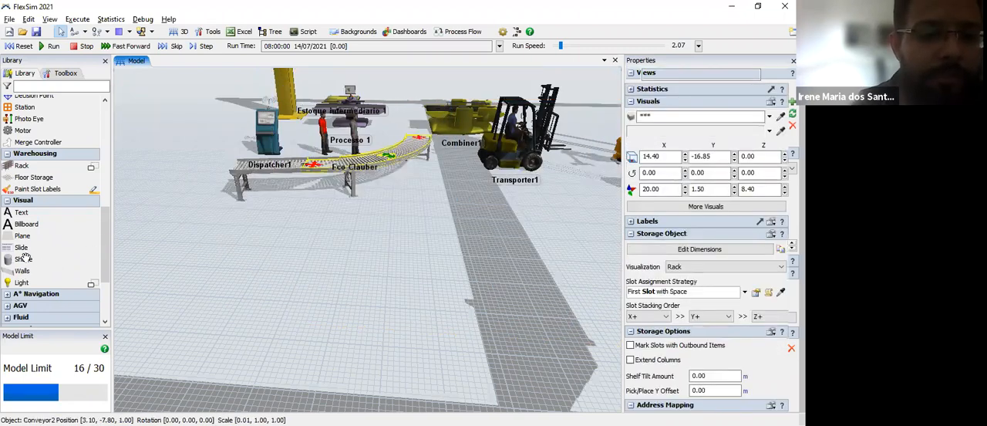
Step: Draw a four-segment wall across the floor in front of the conveyors, bending around the transporter to about X 14.60, Y -5.60
left_click(25, 271)
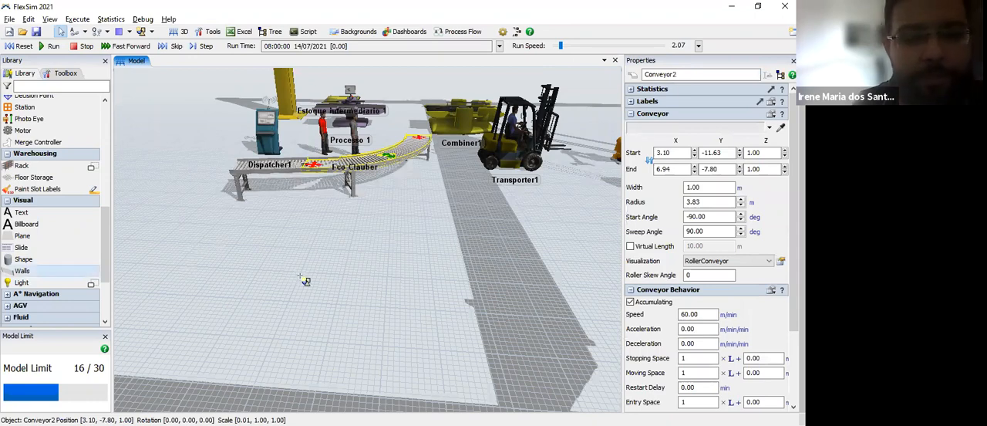
left_click(347, 289)
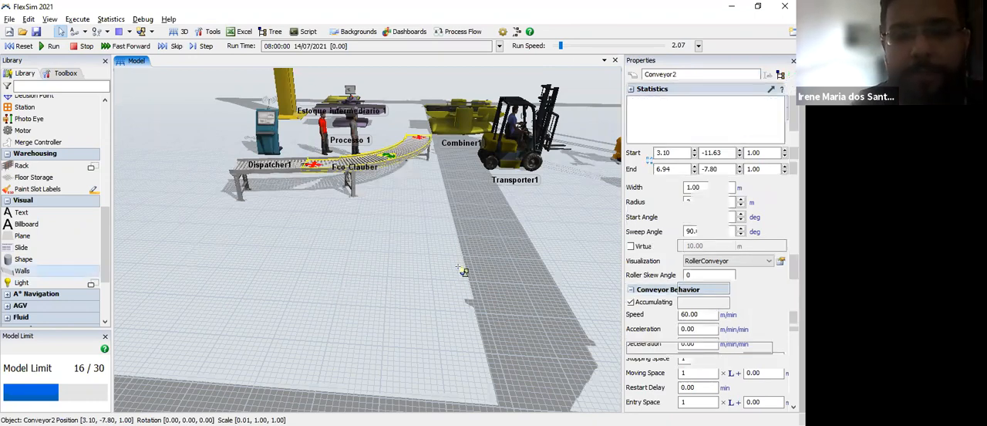
left_click(474, 261)
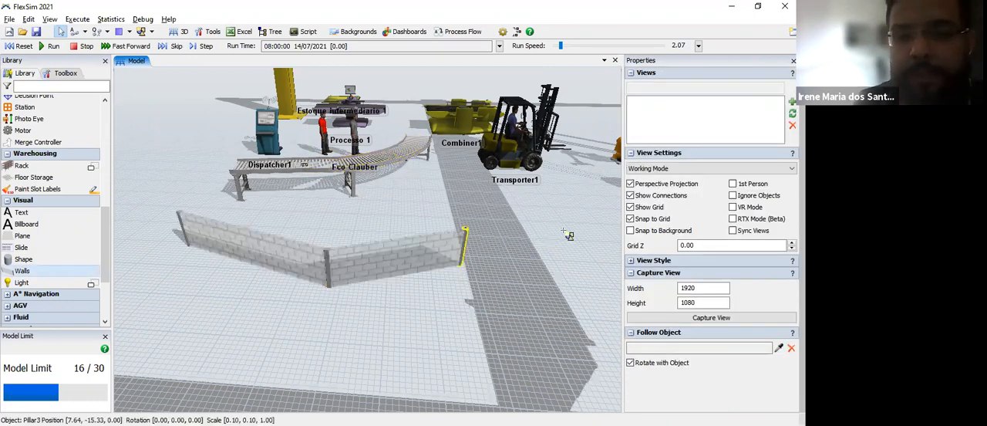
left_click(569, 234)
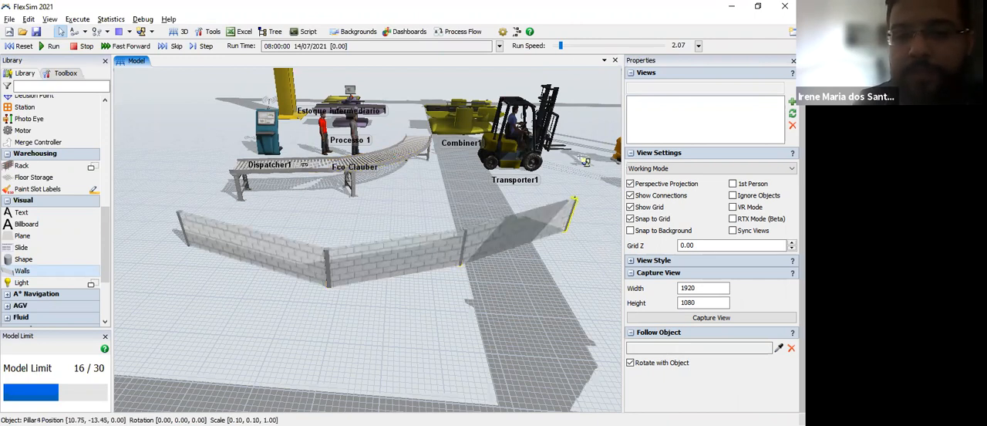
left_click(589, 153)
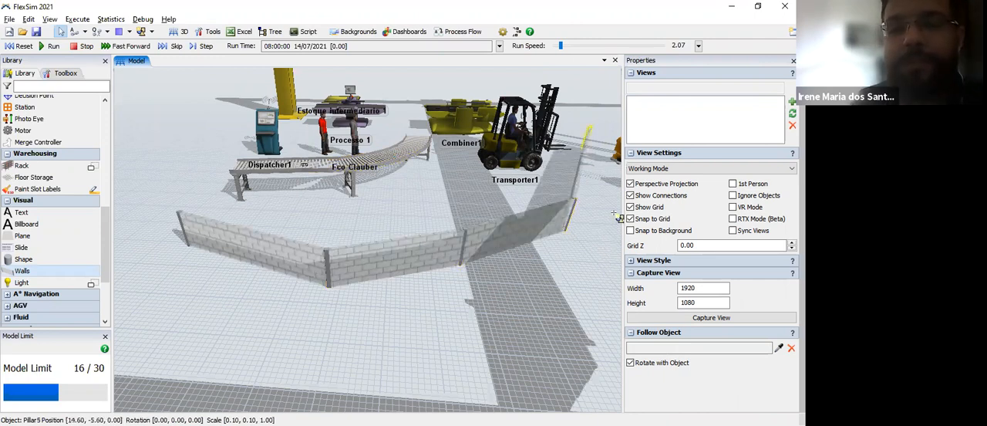
left_click(61, 32)
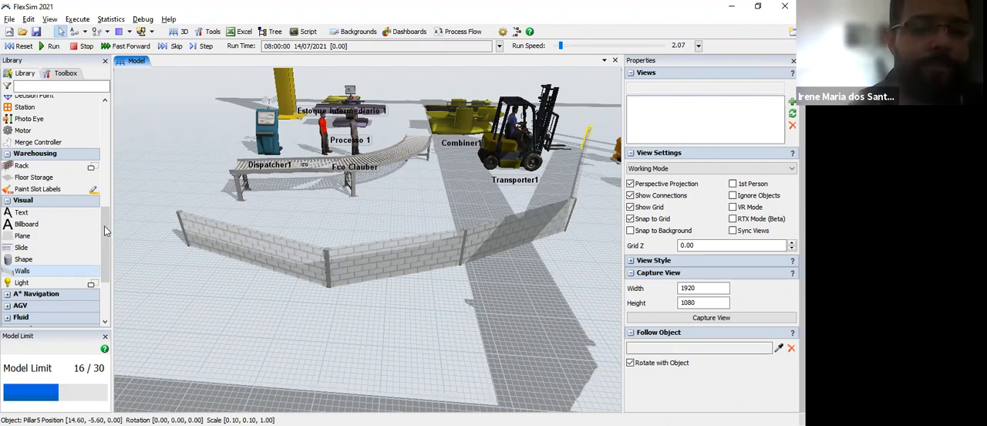
scroll(108, 264, "down", 3)
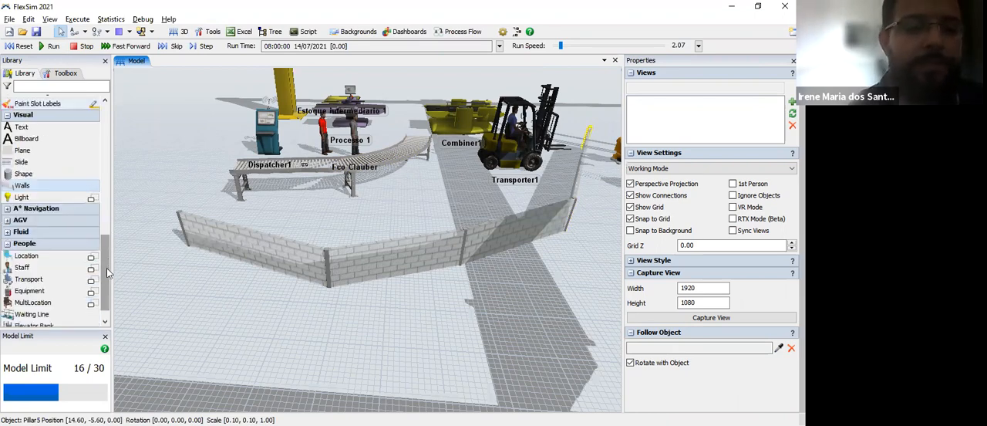
scroll(107, 259, "down", 1)
scroll(107, 238, "up", 2)
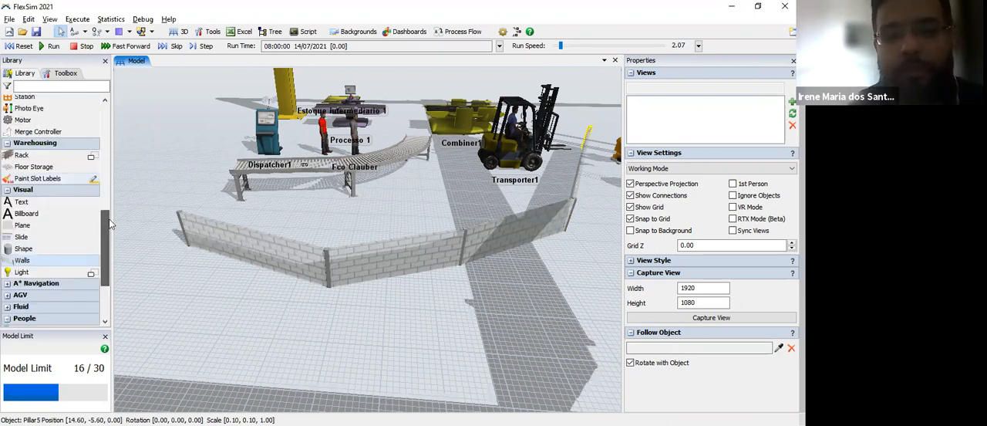
Step: Look through the library's object groups, from Fixed Resources and Task Executers to Conveyors, Warehousing and Visual
scroll(109, 225, "up", 2)
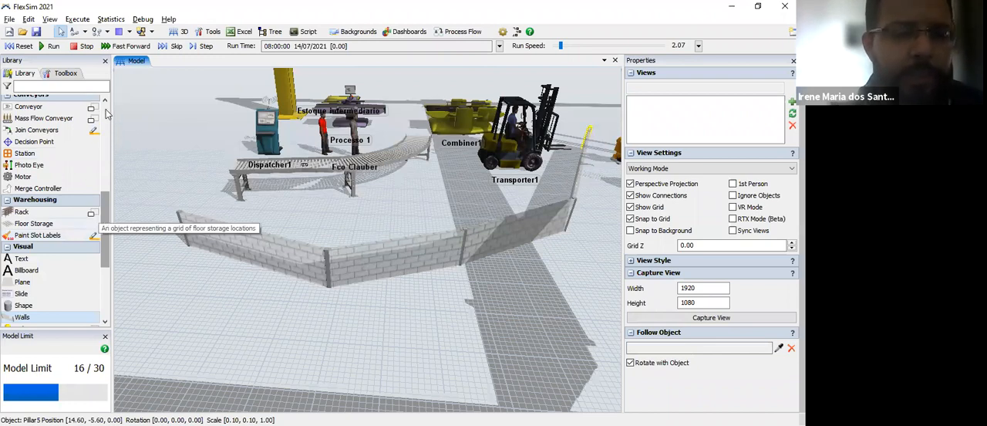
scroll(108, 100, "up", 6)
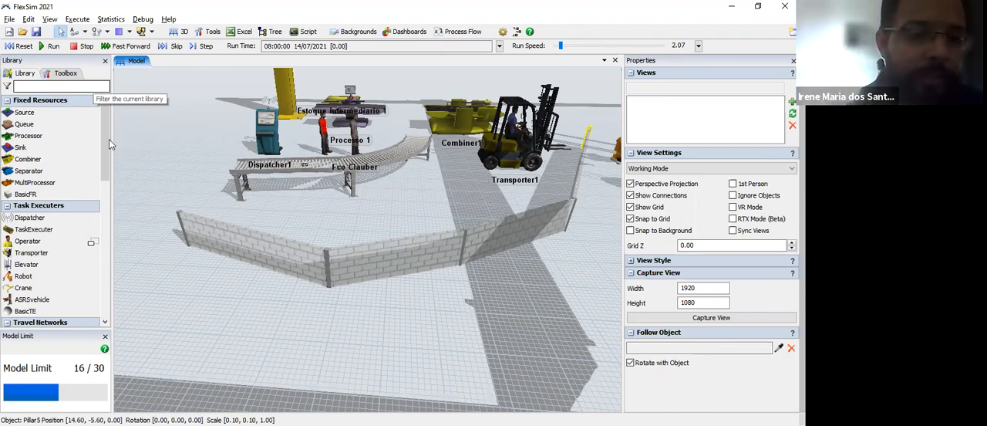
scroll(99, 185, "down", 3)
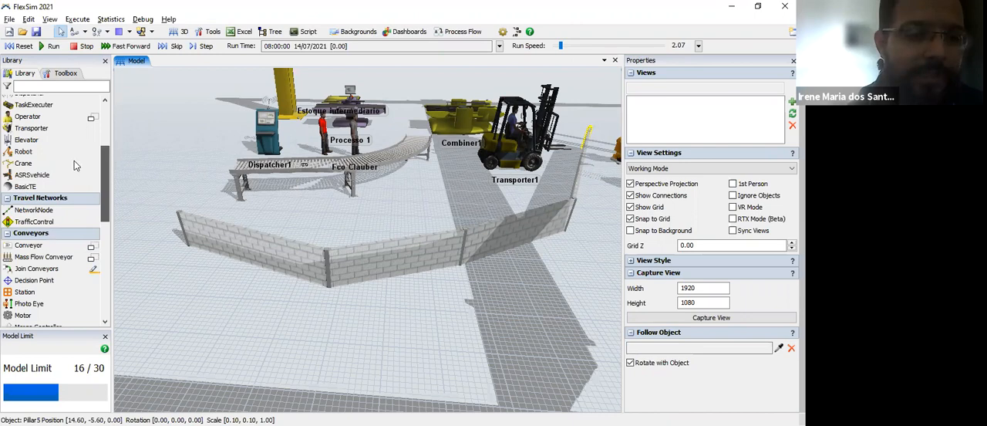
scroll(70, 182, "up", 3)
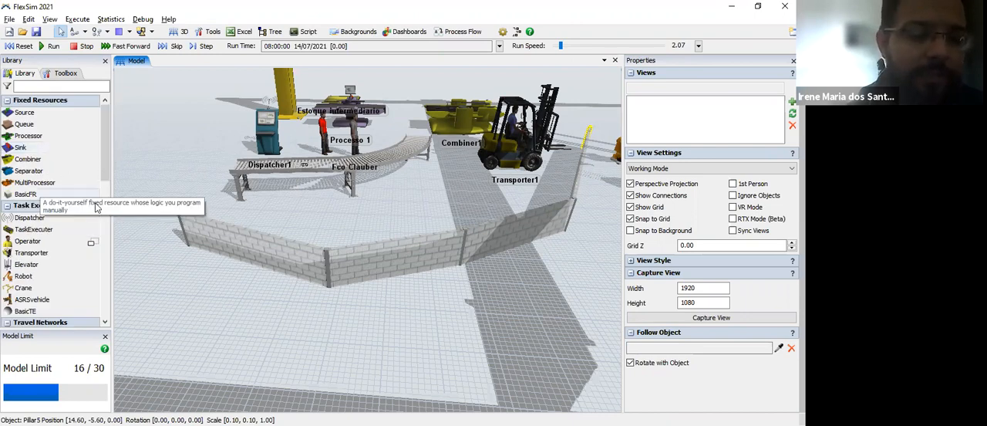
scroll(95, 210, "down", 3)
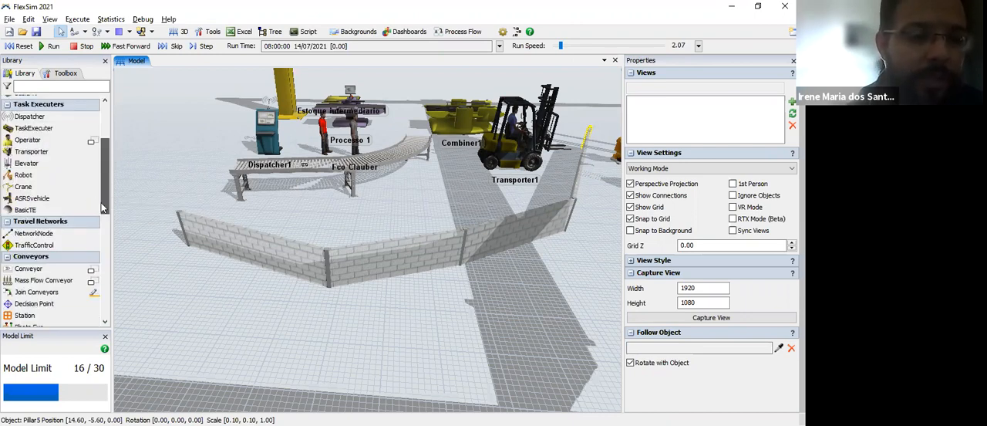
scroll(94, 248, "down", 3)
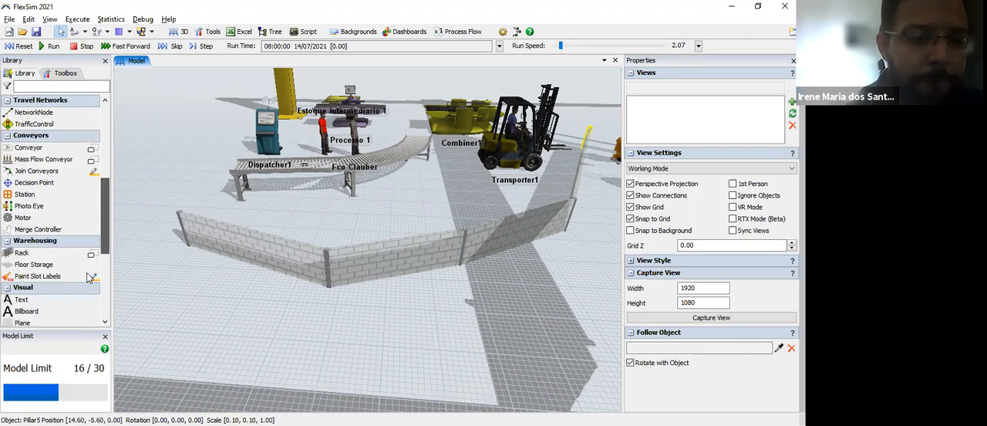
scroll(91, 272, "down", 3)
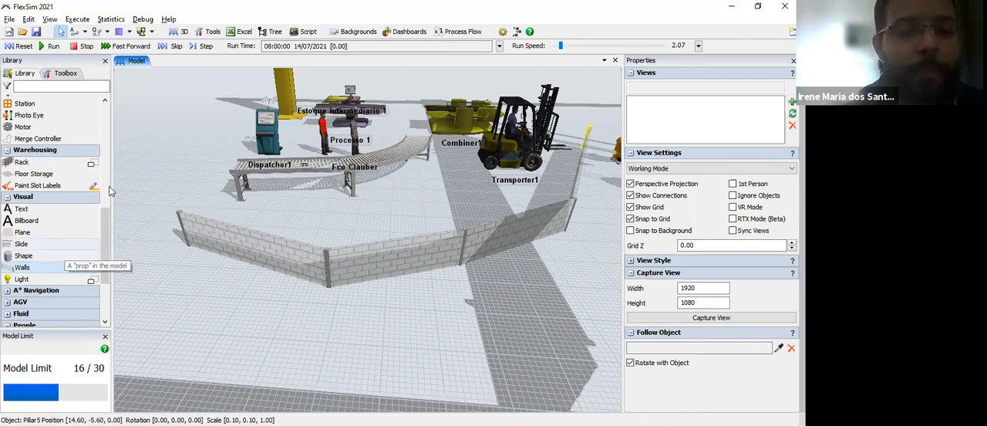
left_click_drag(105, 244, 122, 97)
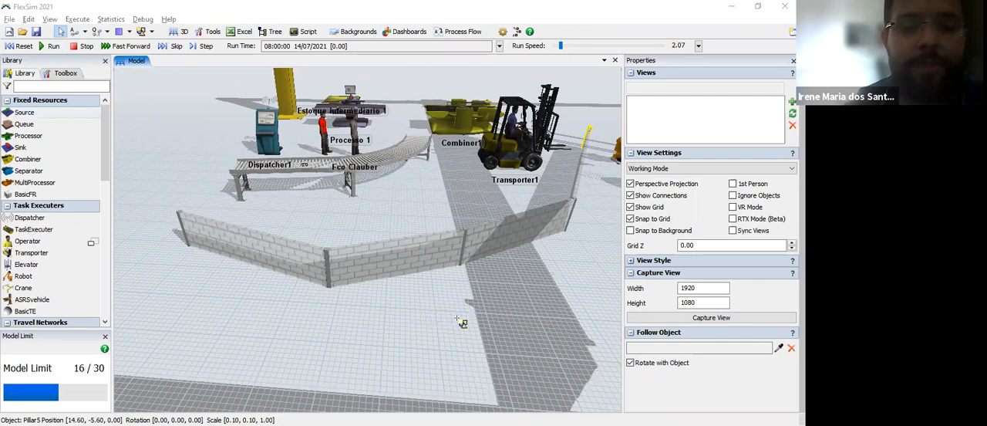
Step: Create a new model without saving the current one, with time in Minutes, length in Meters and fluid in Liters
left_click_drag(417, 326, 303, 321)
left_click_drag(471, 294, 473, 326)
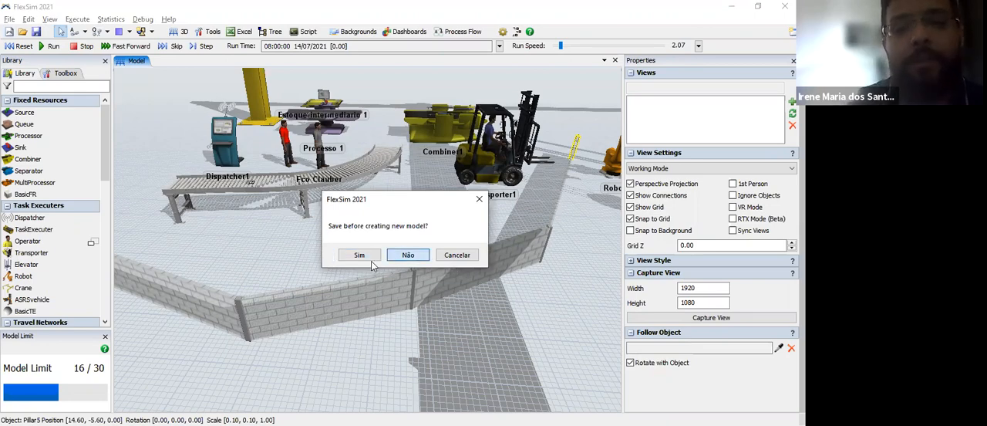
left_click(408, 256)
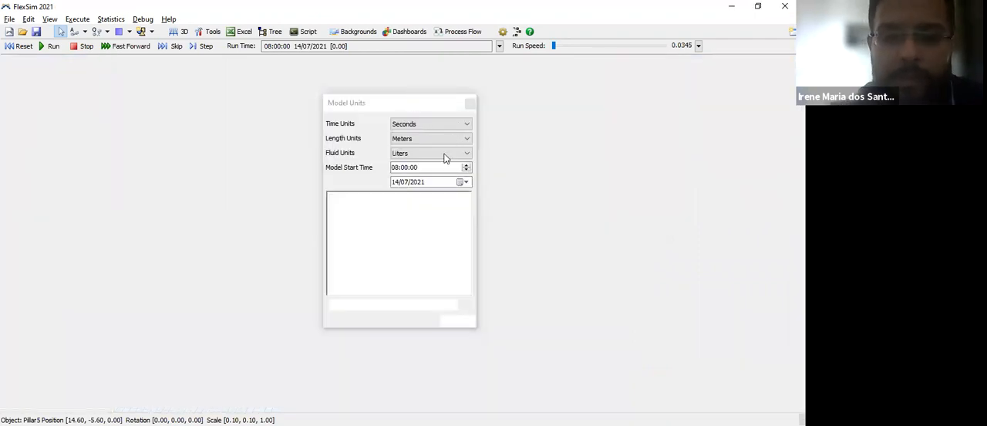
left_click(447, 156)
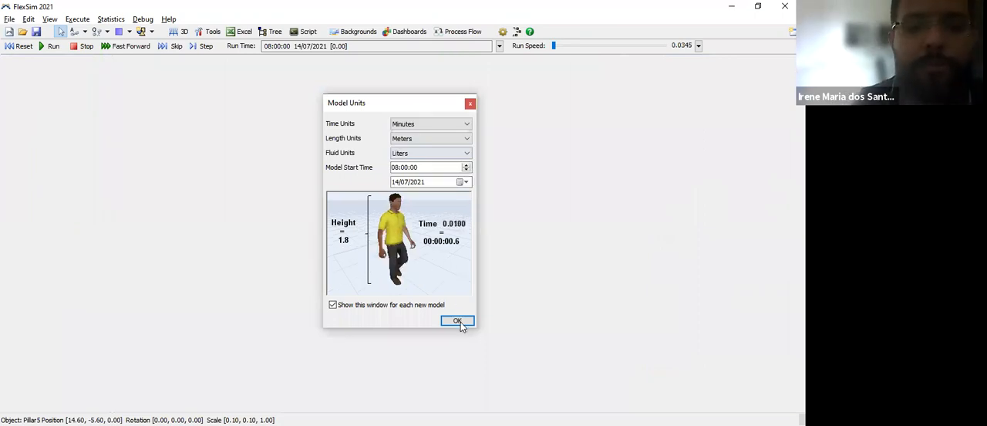
left_click(459, 321)
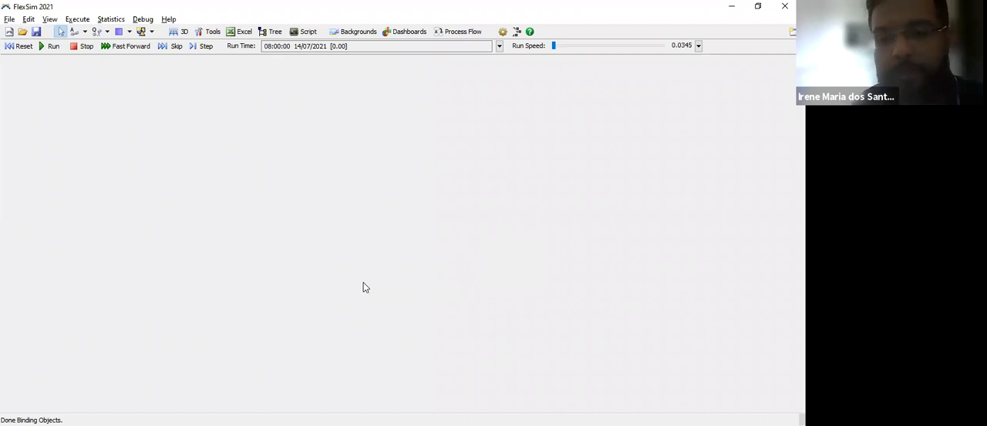
Step: Place a Source at about X -18.47, Y -0.53 and name it Doca de Recebimento 01
scroll(373, 275, "up", 3)
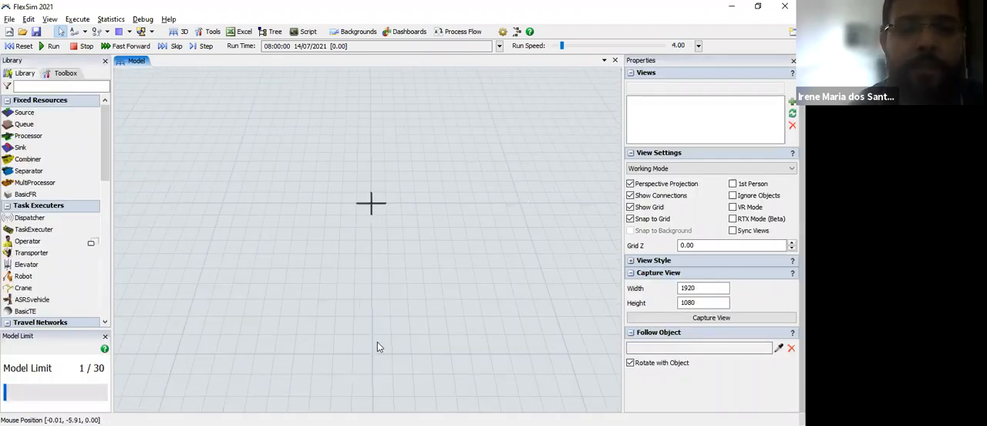
left_click_drag(377, 342, 468, 363)
left_click_drag(26, 113, 146, 218)
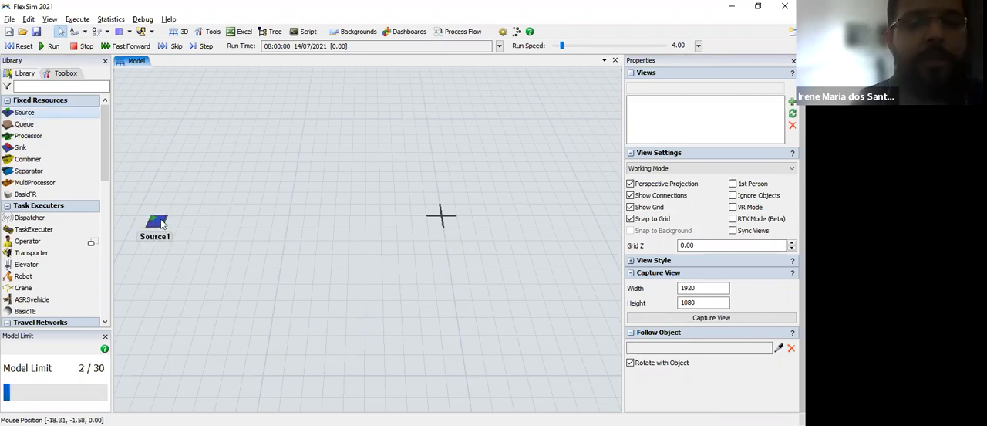
left_click(159, 222)
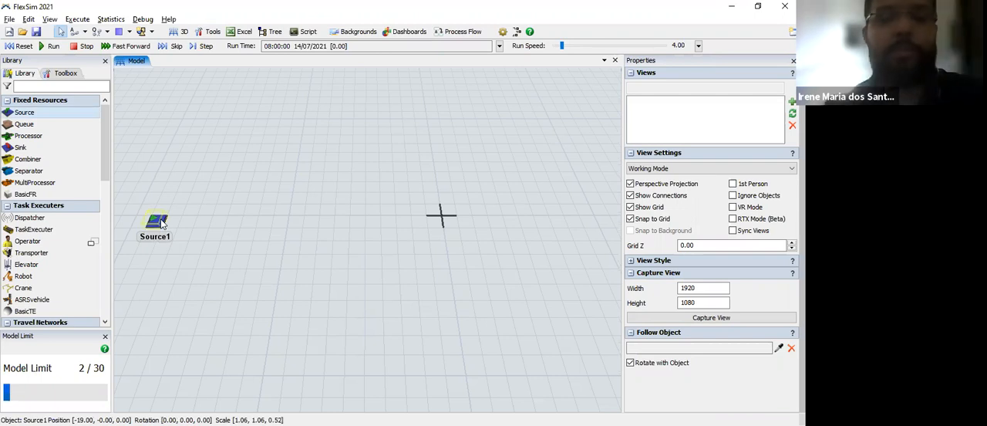
double_click(684, 74)
type("Doca de Recebiment")
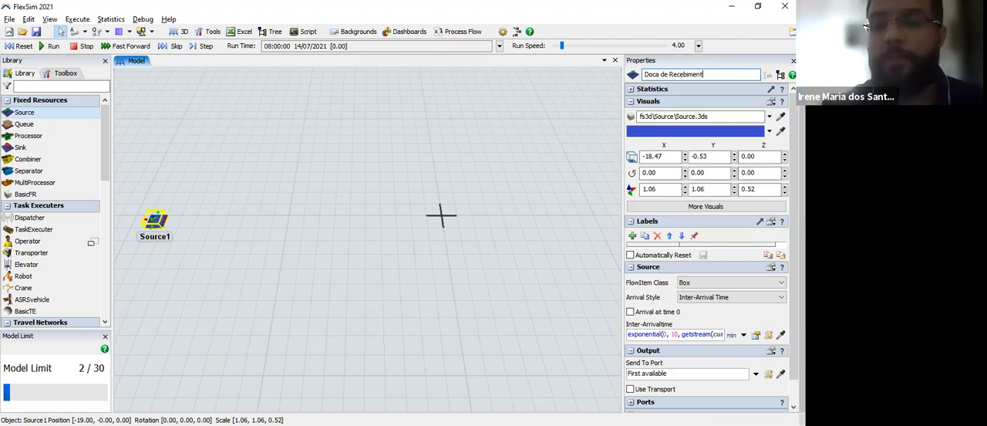
type("o 01")
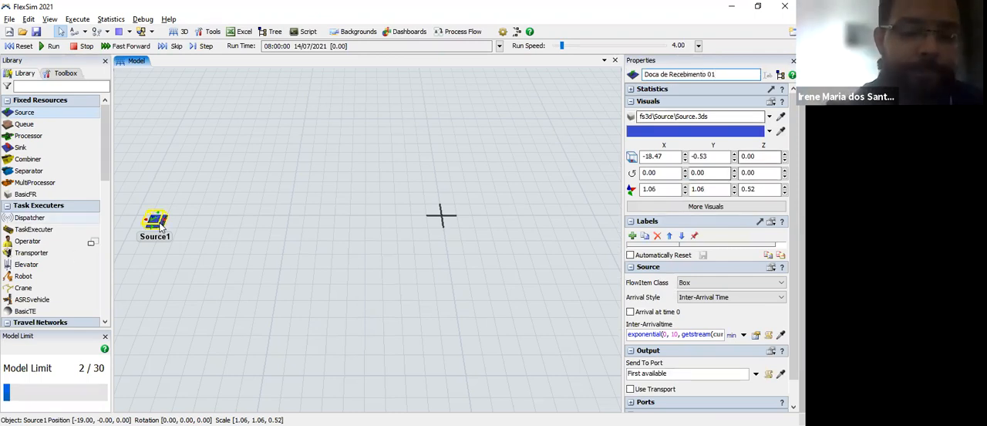
left_click(158, 257)
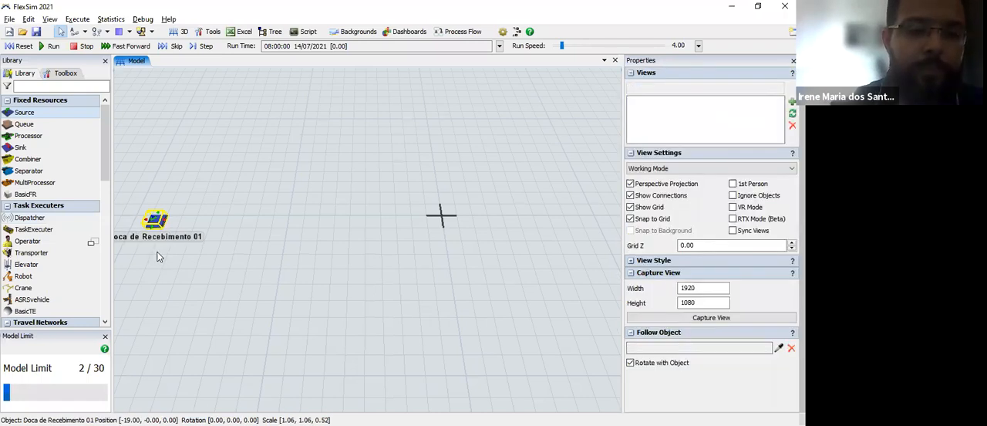
Step: Set the inter-arrival time of Doca de Recebimento 01 to exponential(0, 1.5, getstream(current)) in minutes
scroll(158, 253, "up", 3)
left_click_drag(187, 196, 199, 193)
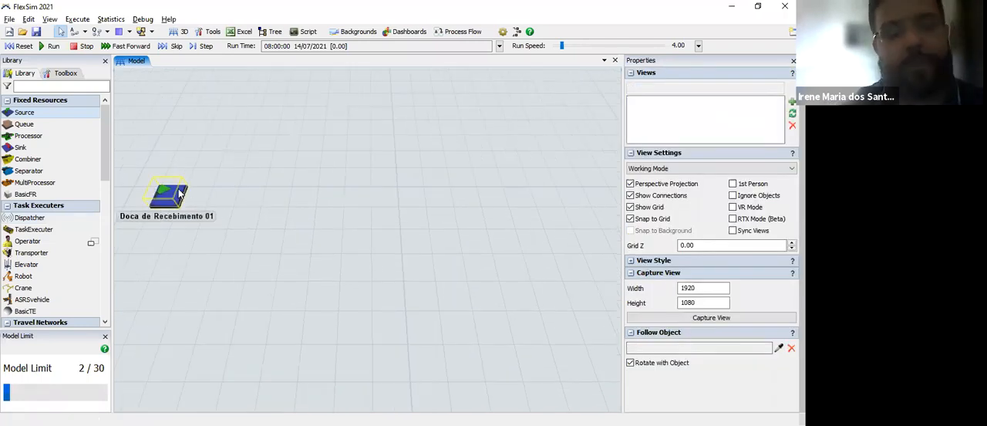
left_click(180, 195)
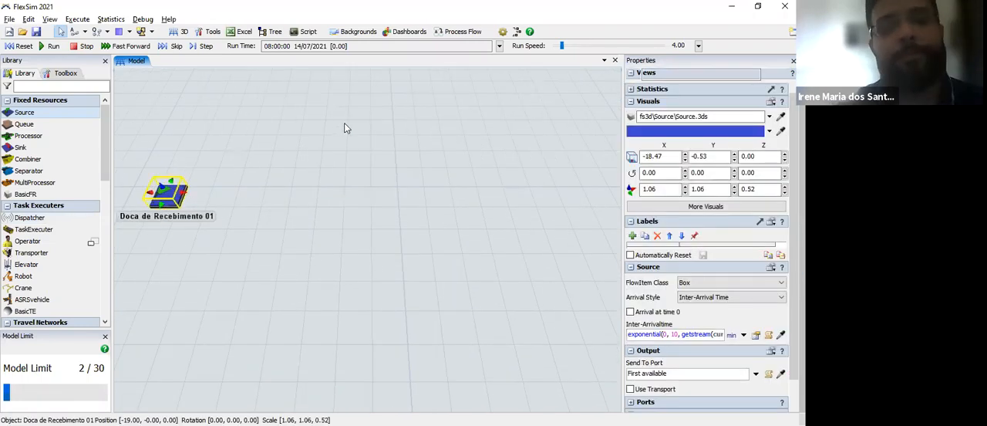
double_click(440, 205)
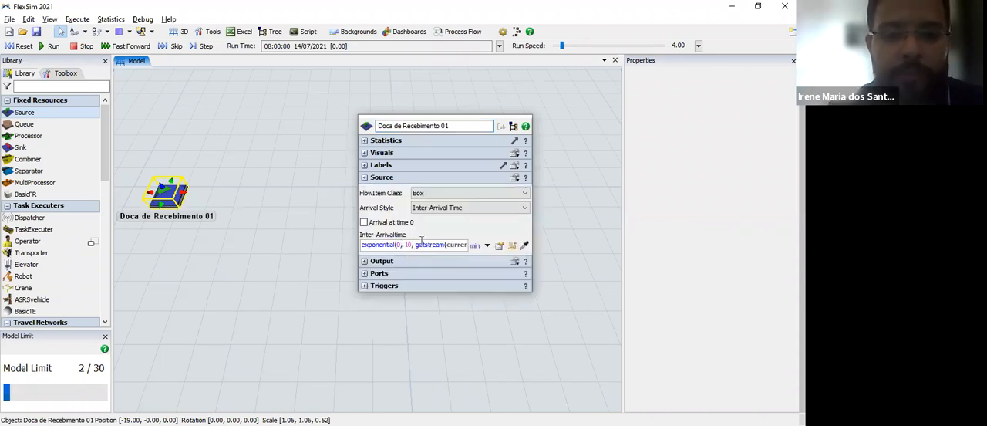
left_click(421, 242)
key("BackSpace")
type(".5")
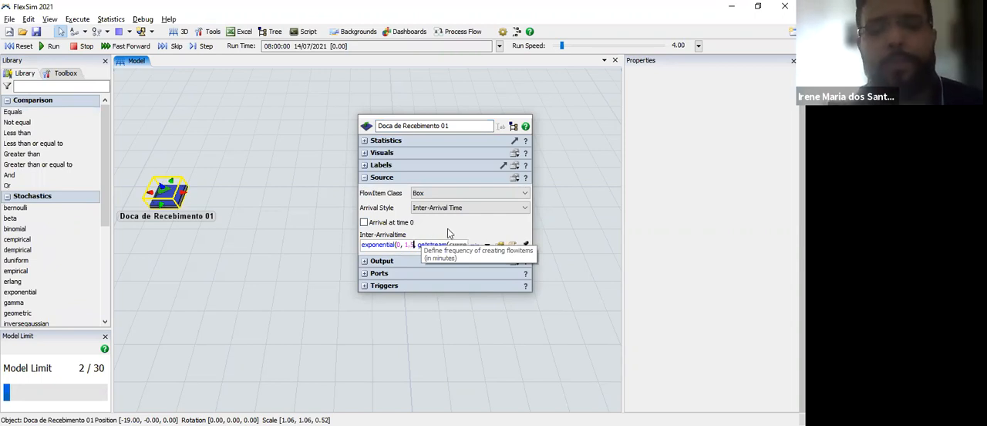
key("Return")
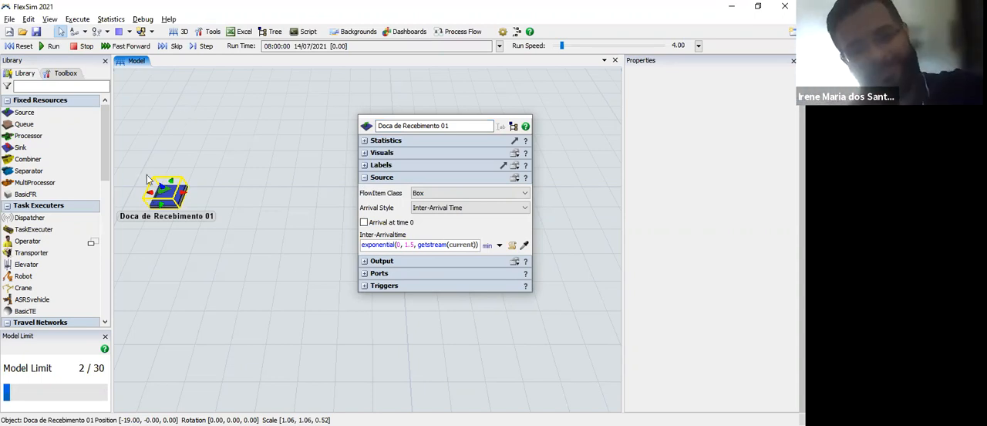
left_click(234, 230)
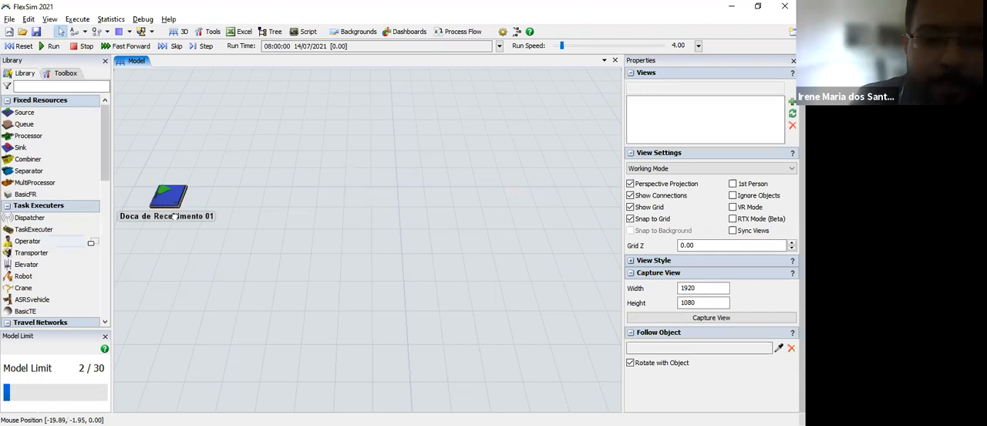
Step: Place an Operator behind the source at about X -16.80, Y 0.71 and name it with the worker's first name
left_click(221, 163)
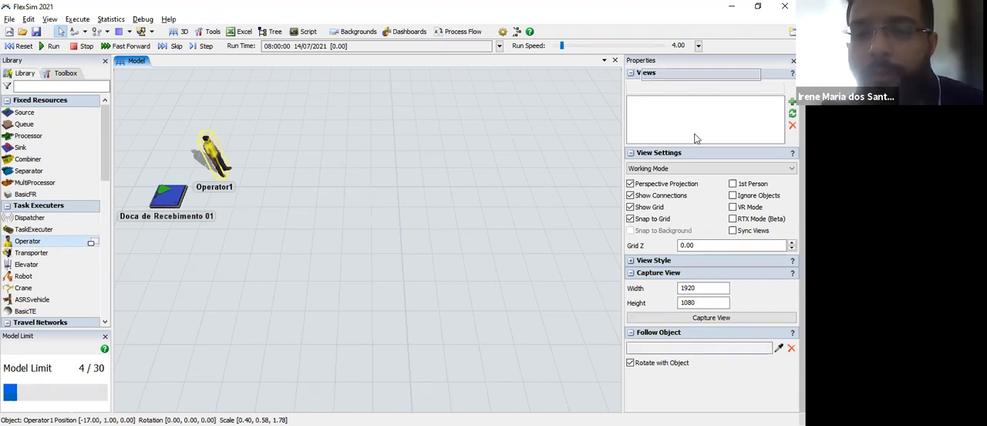
left_click_drag(677, 74, 634, 71)
type("Jorge")
key("Return")
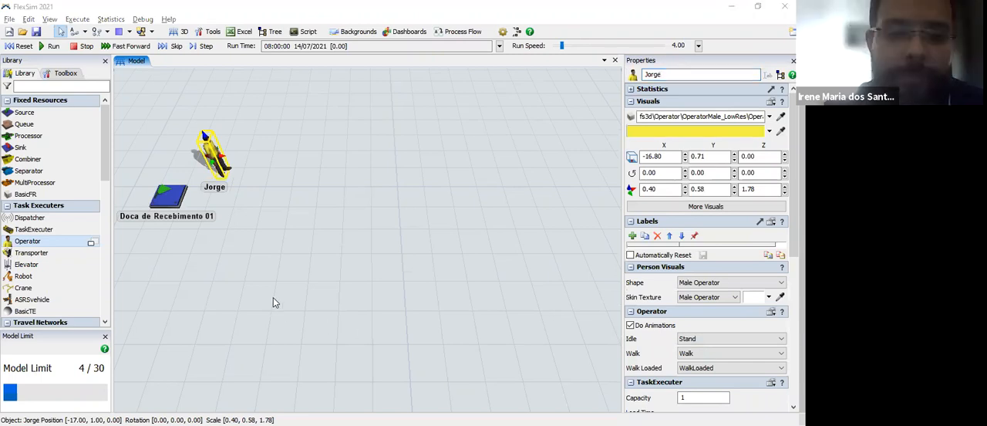
left_click(287, 247)
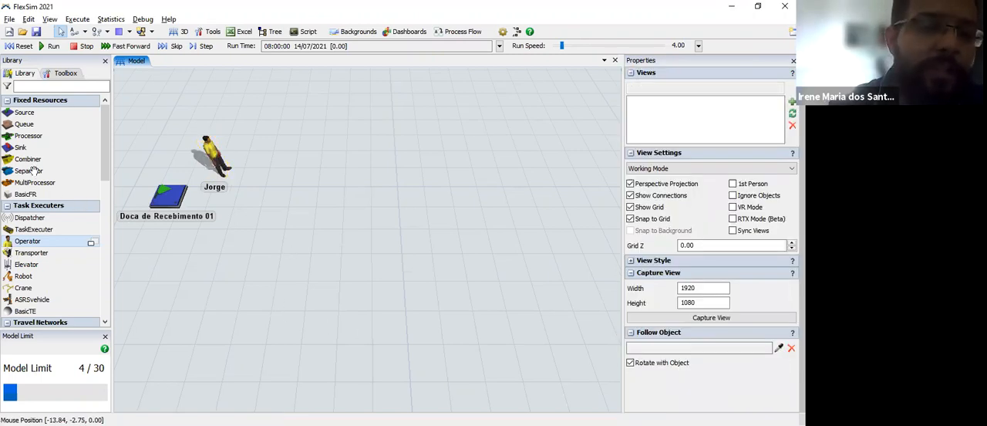
Step: Place a Queue beside the source at about X -13.00, Y -1.00 and name it Estoque Intermediário 01
left_click(29, 124)
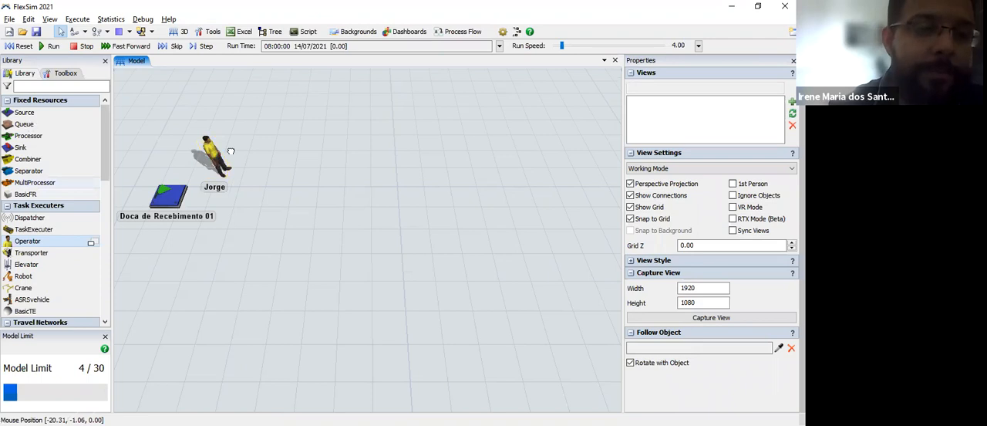
left_click(275, 201)
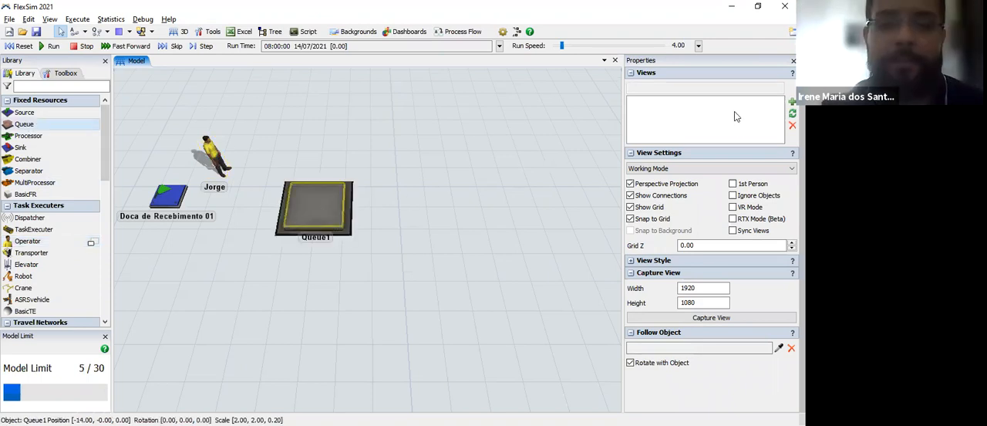
type("Estoque Intermediári")
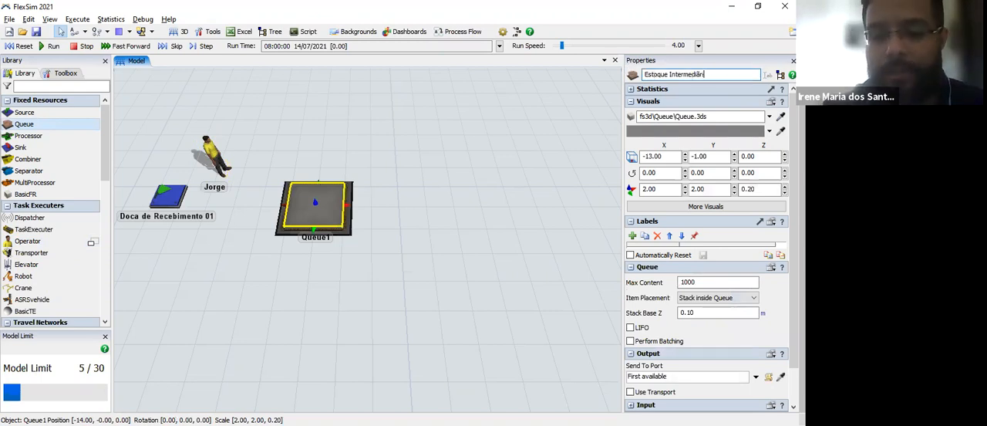
type("ário 01")
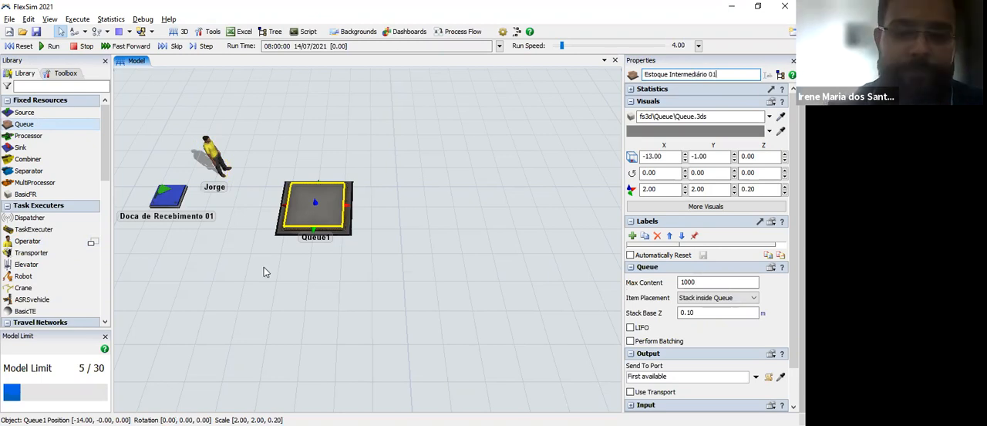
left_click(321, 287)
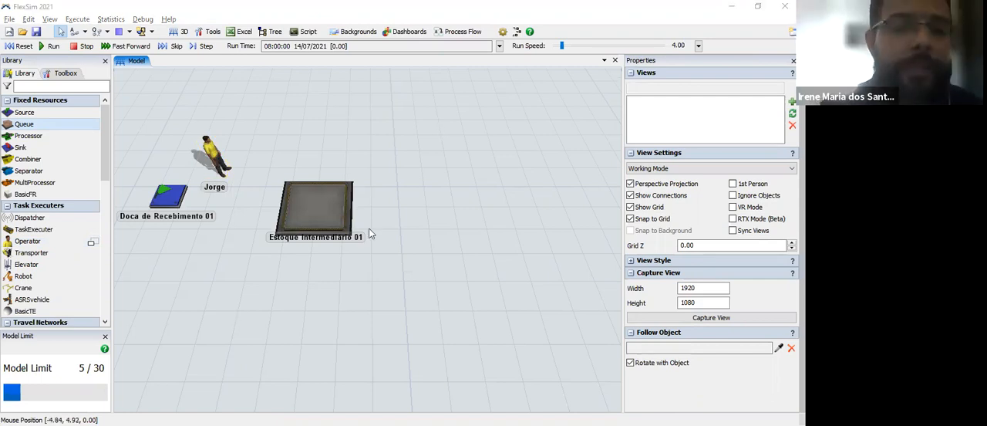
Step: Place another Operator beyond the queue at about X -9.80, Y 0.71 and name it with the second worker's full name
left_click_drag(29, 238, 385, 154)
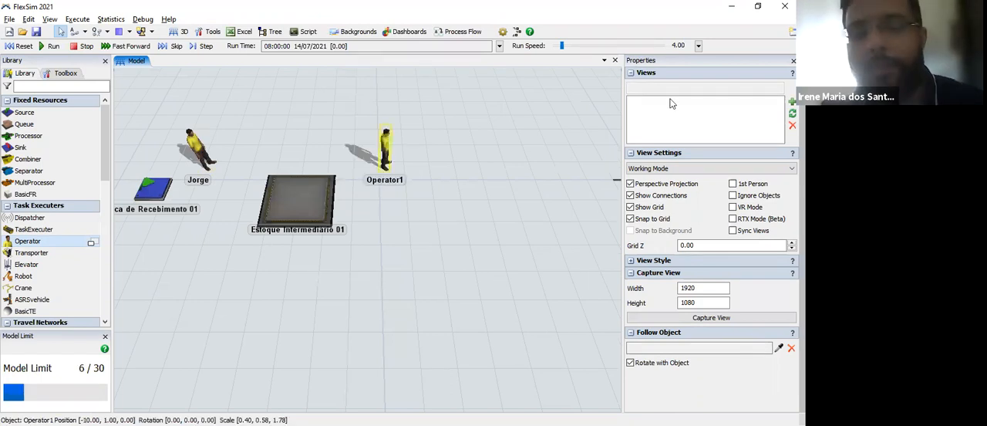
left_click(385, 151)
left_click_drag(695, 77, 598, 75)
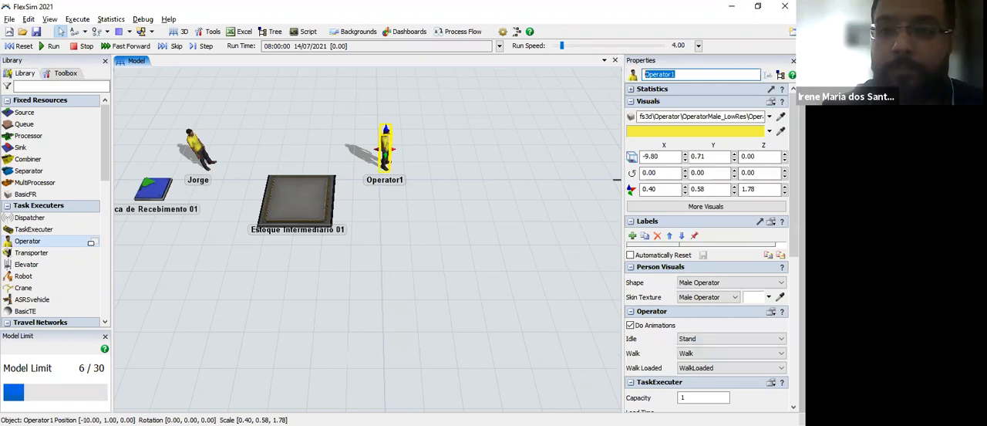
key("Return")
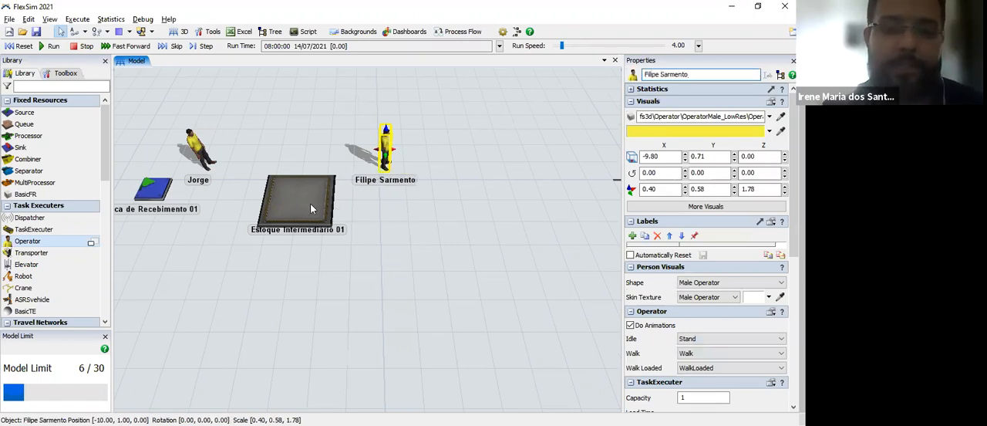
Step: Place a Processor beyond the second operator at about X -5.00, Y -1.50
left_click(352, 287)
left_click_drag(302, 277, 272, 272)
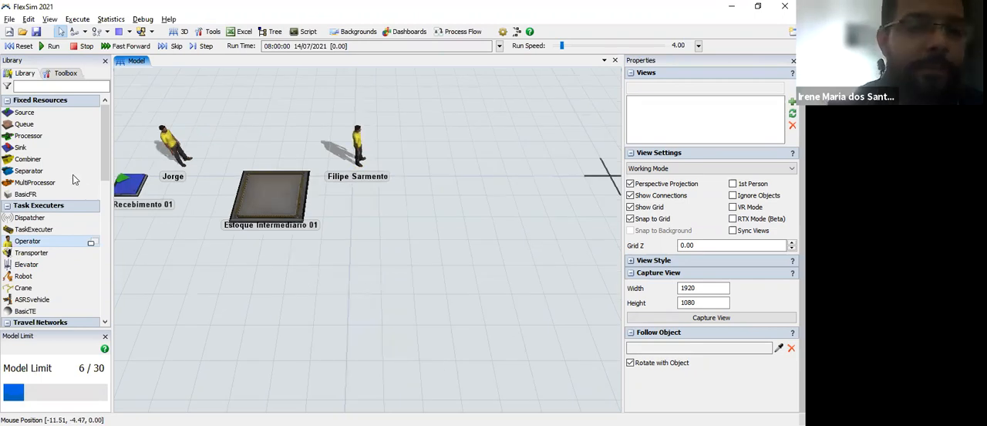
left_click_drag(32, 136, 485, 180)
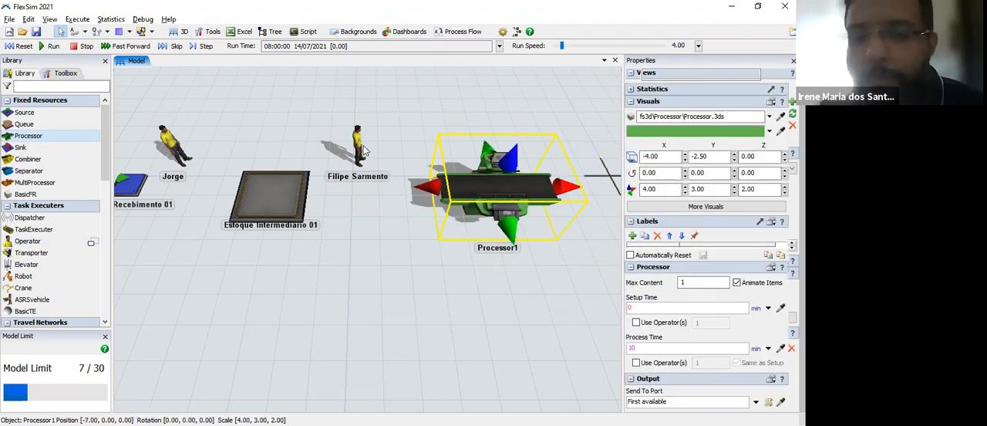
left_click(613, 360)
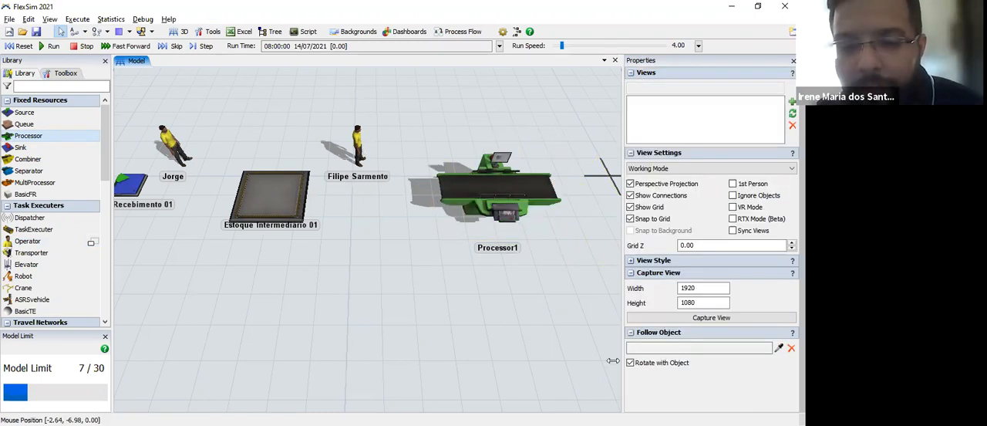
Step: Move the Estoque Intermediário 01 queue along X to about -12.55, closer to the processor
left_click(358, 143)
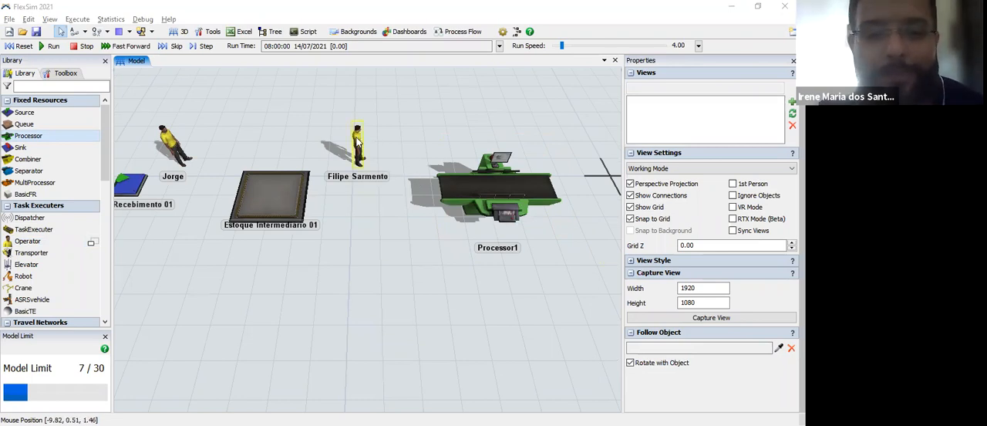
left_click(357, 143)
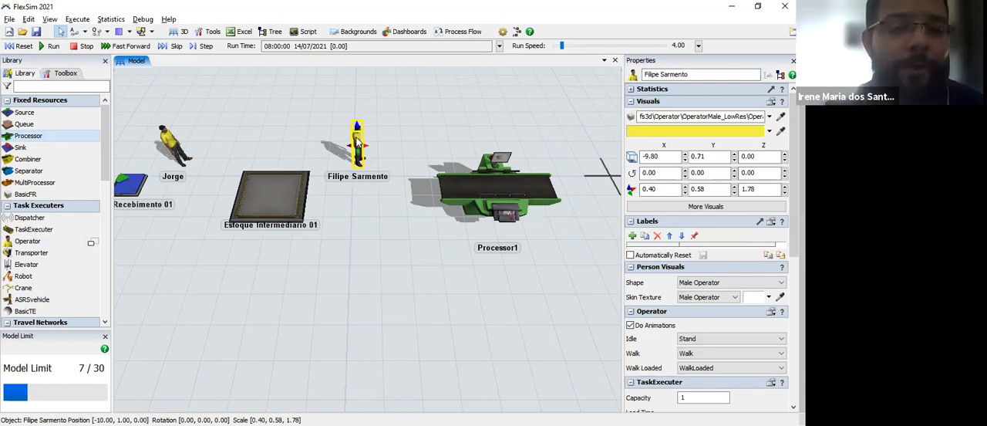
left_click(307, 201)
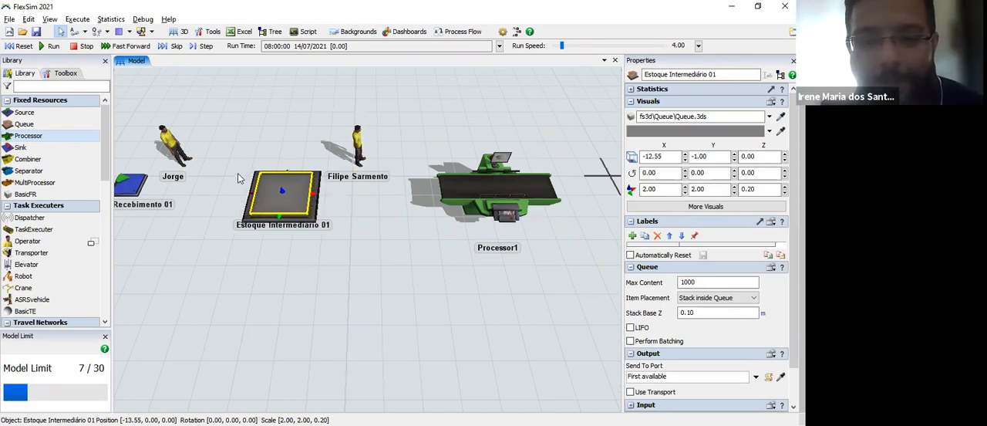
Step: Recolor the operator near the source purple (RGB 153, 0, 255) and the operator beyond the queue light blue (RGB 119, 191, 211)
left_click(171, 150)
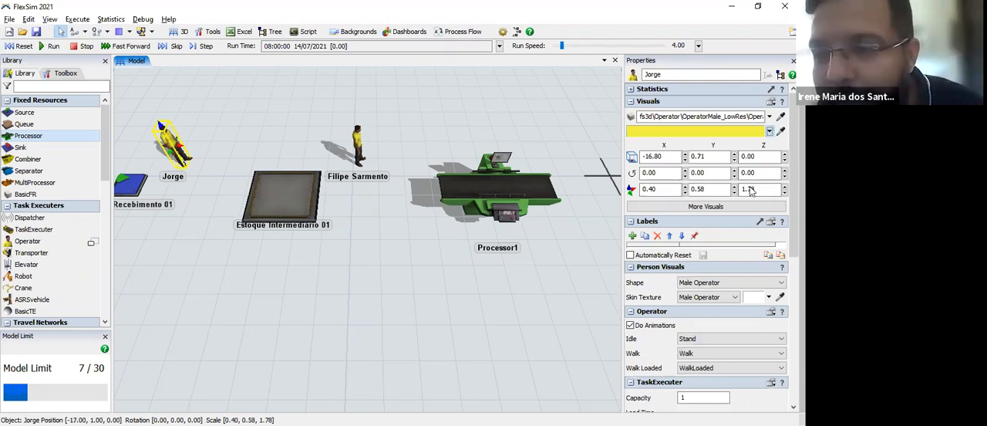
left_click(769, 131)
left_click(759, 189)
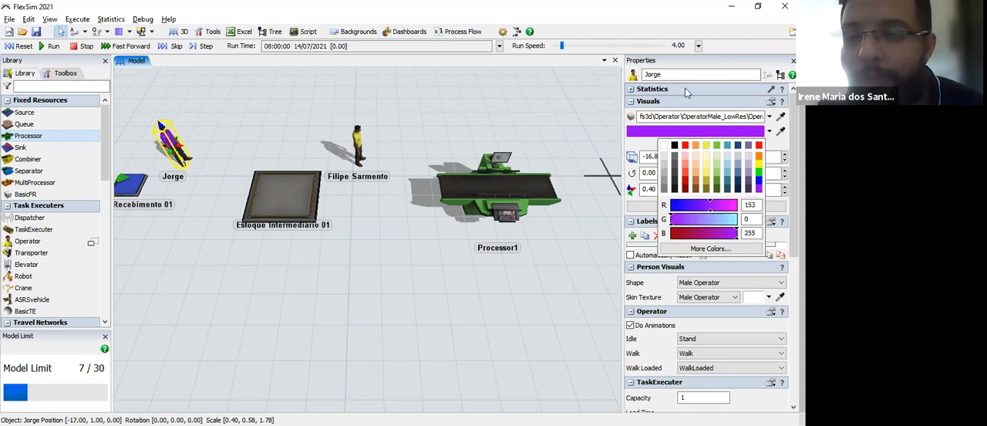
left_click(389, 136)
left_click(360, 147)
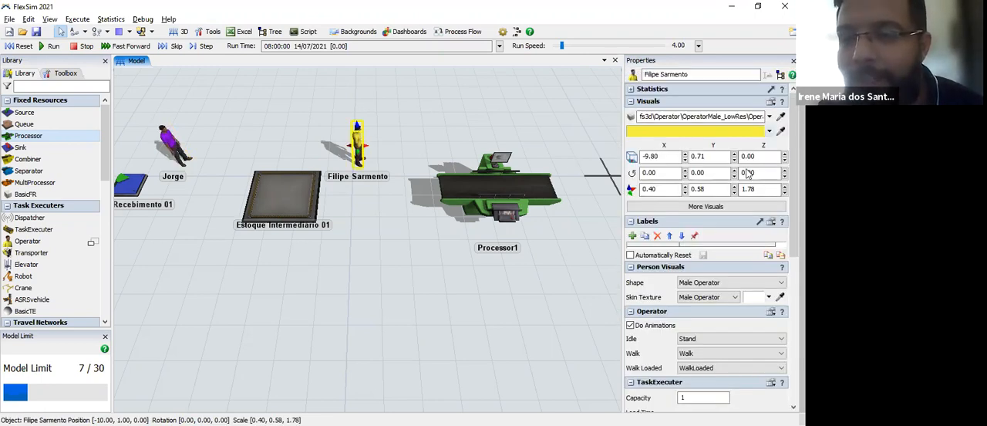
left_click(717, 131)
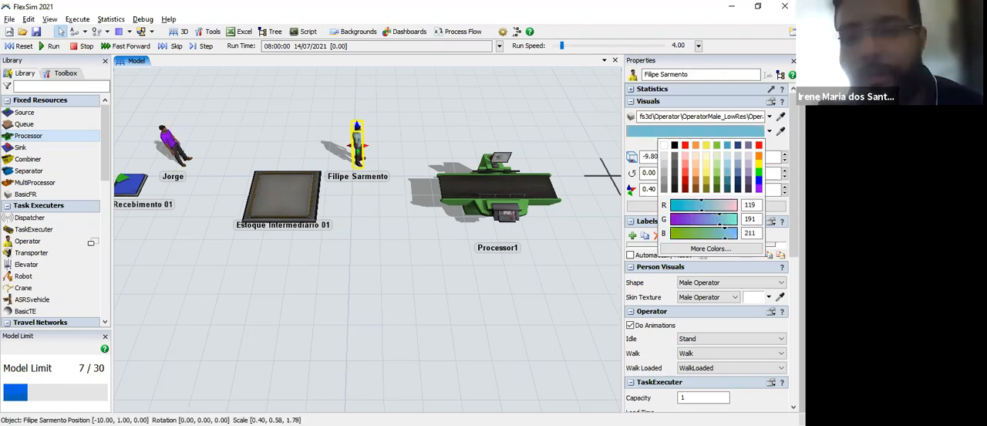
Step: Shift the color of the operator near the source to magenta by raising its red value to 245
left_click(172, 142)
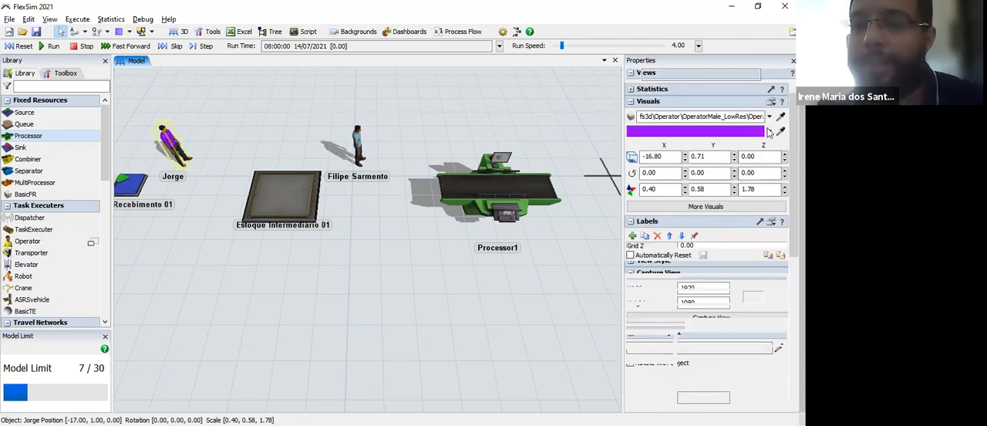
left_click(769, 132)
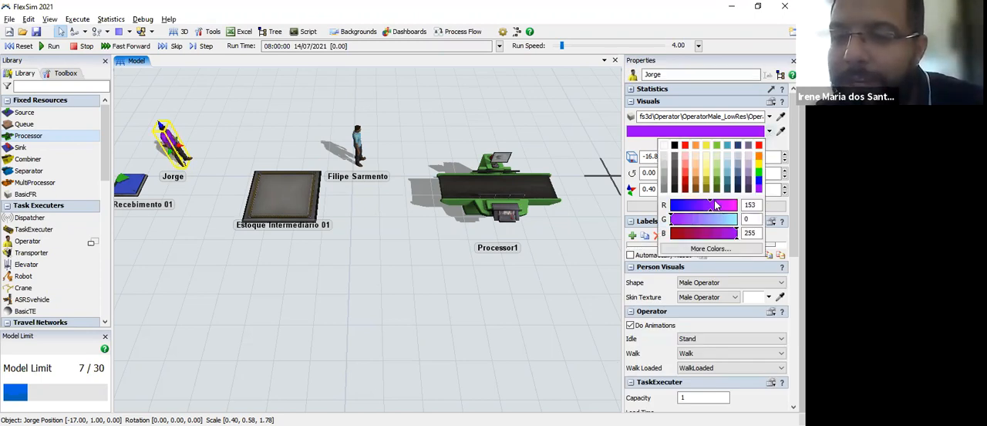
left_click_drag(725, 204, 737, 207)
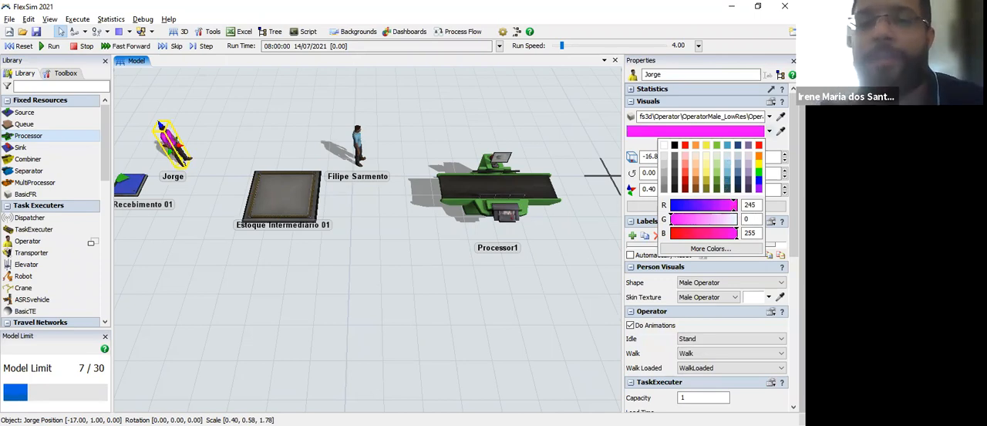
left_click(430, 224)
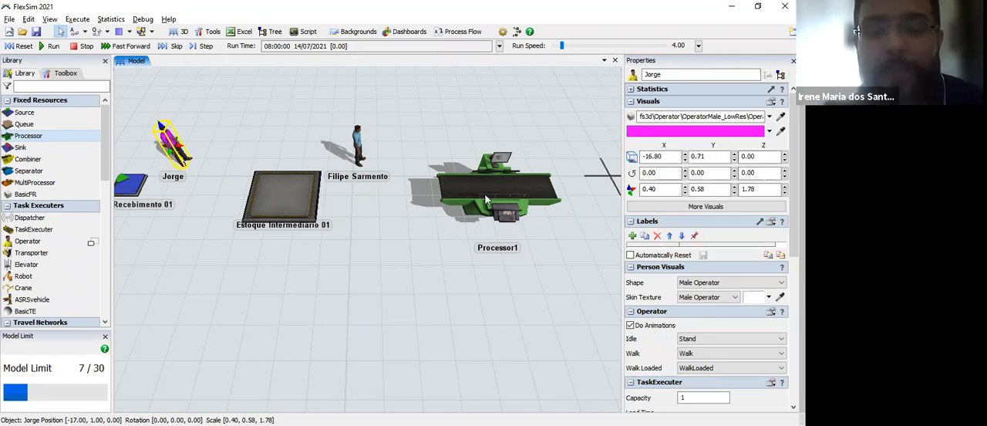
Step: Rename the processor as Processo
left_click(486, 201)
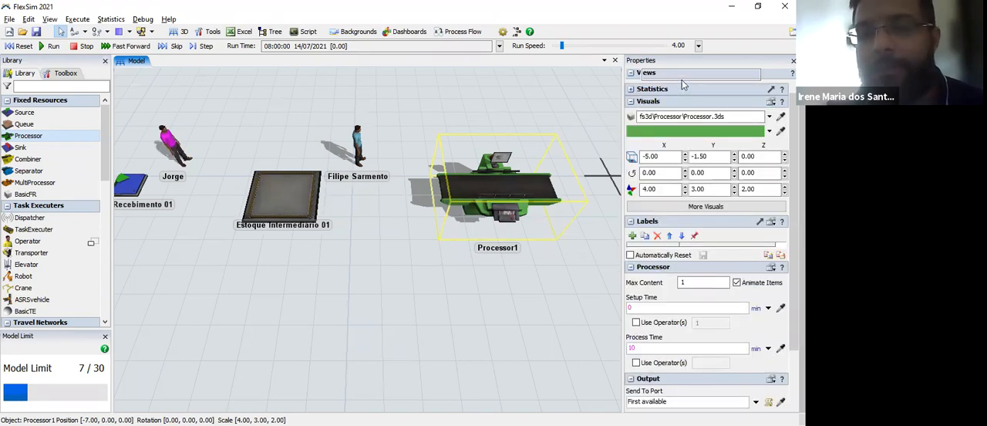
key("BackSpace")
left_click_drag(673, 75, 642, 63)
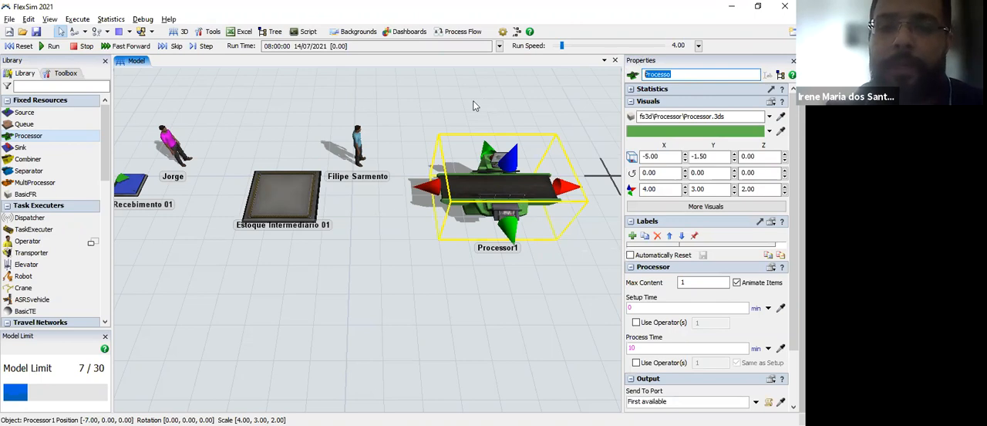
Step: Place a straight Conveyor from the Processo output at about X -3.12, Y -1.54 to about X 3.42, Y -1.54
left_click_drag(351, 127, 266, 120)
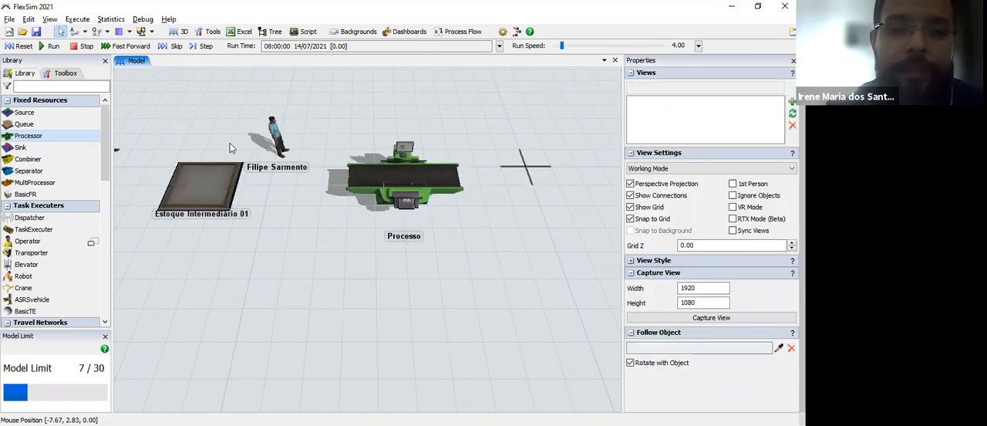
left_click_drag(232, 148, 212, 170)
left_click_drag(259, 201, 225, 203)
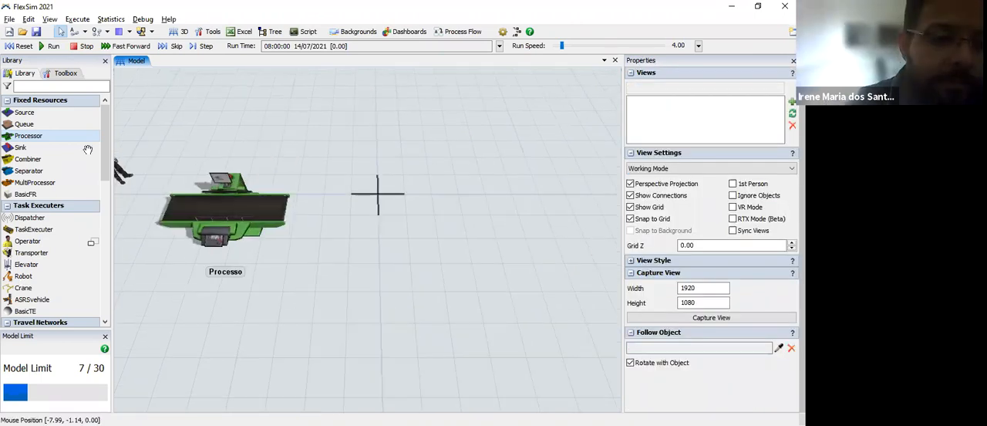
scroll(92, 216, "down", 4)
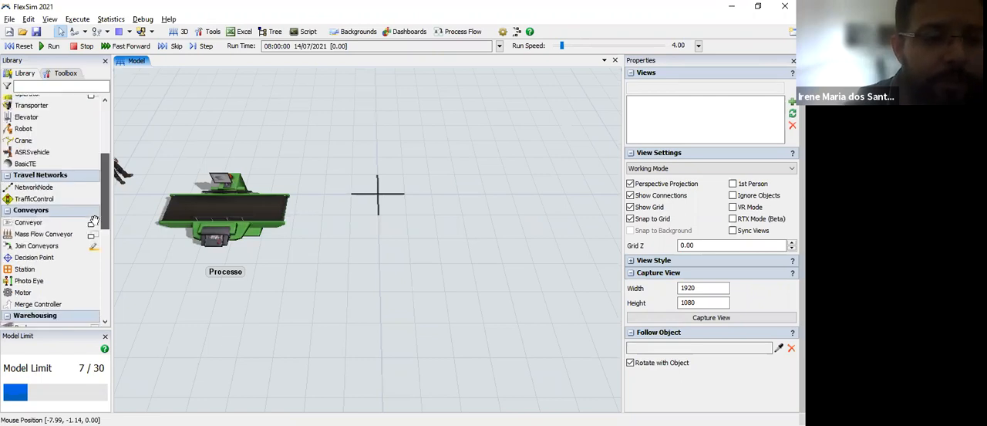
left_click_drag(92, 224, 479, 231)
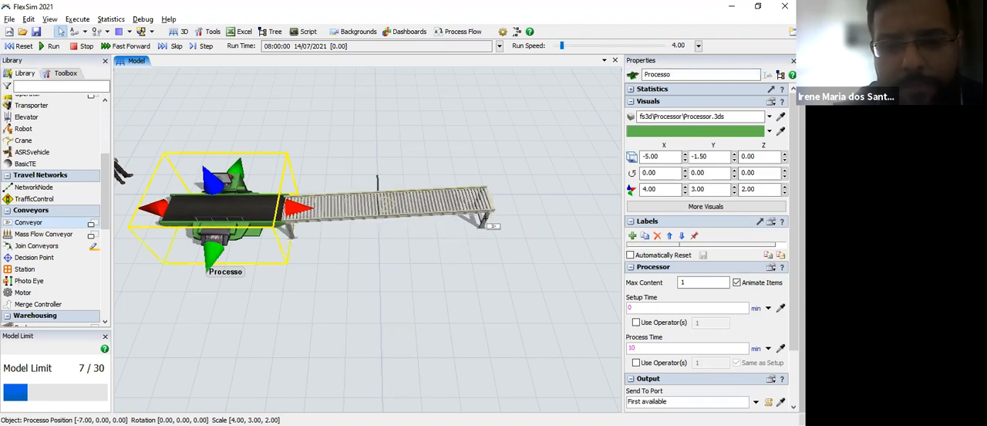
left_click(491, 226)
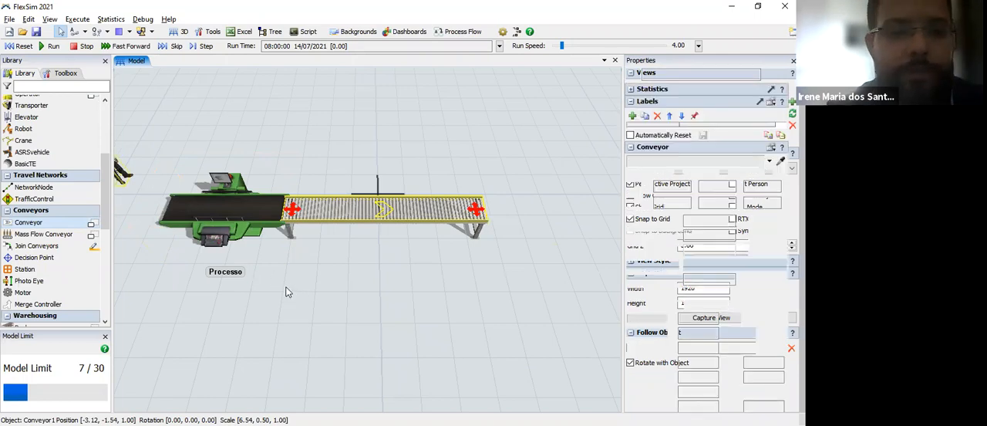
Step: Place a Queue past the conveyor's end at about X 6.00, Y -1.00 and name it Estação de Armazenamento
left_click_drag(303, 297, 171, 271)
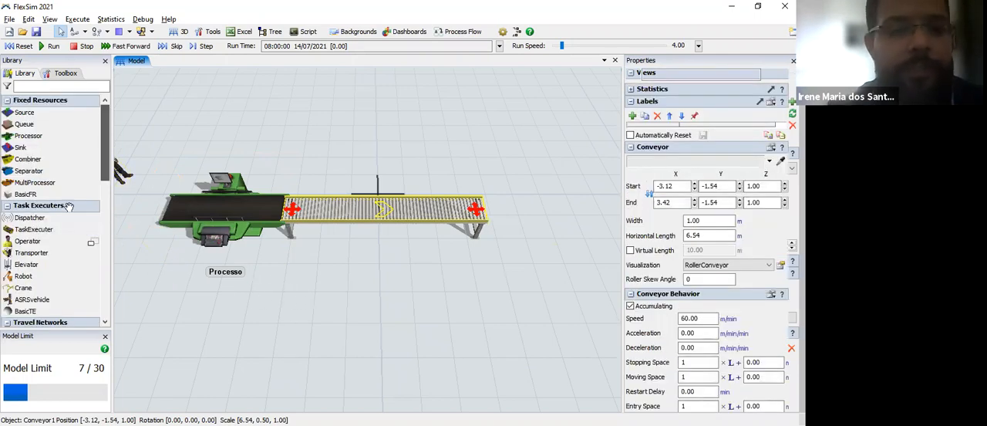
left_click_drag(34, 125, 425, 190)
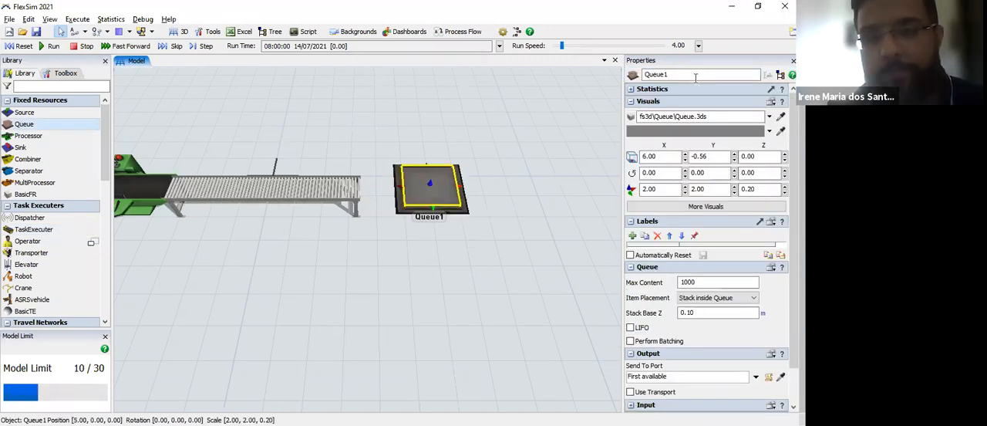
double_click(641, 75)
type("Estação de Armazenamento")
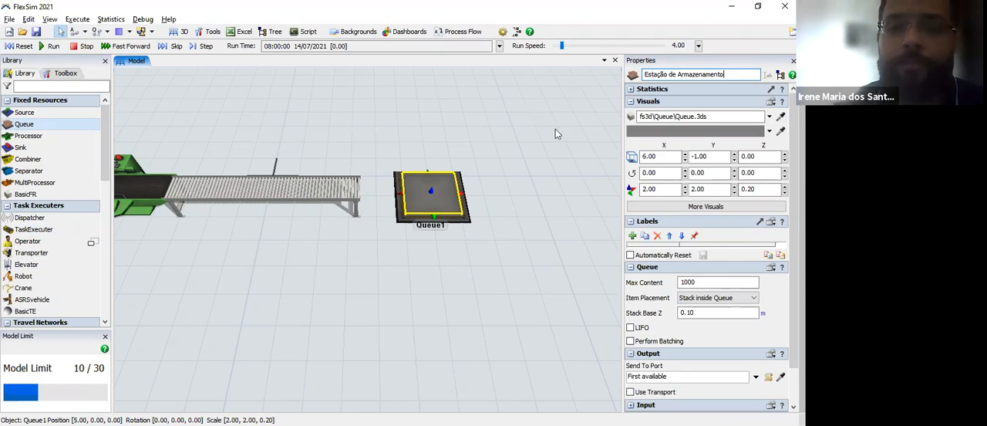
key("Return")
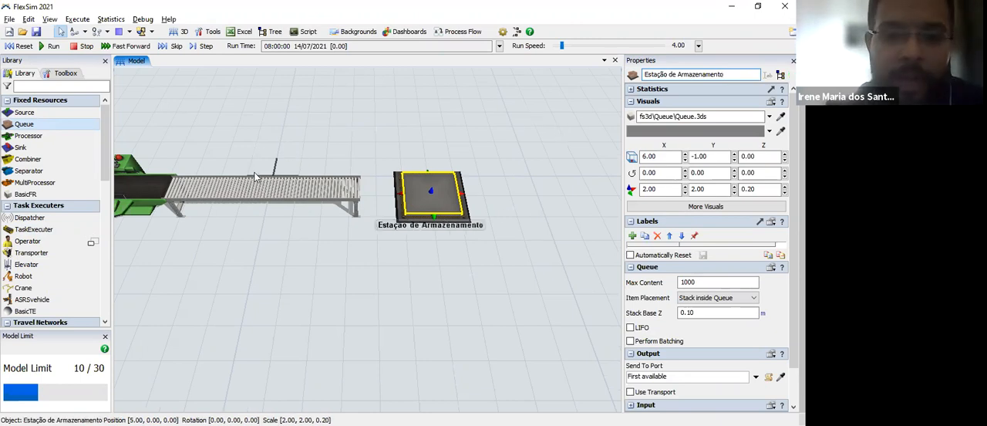
Step: Place a Transporter beyond the storage queue at about X 11.19, Y 1.31 and name it with the driver's first name
left_click_drag(258, 207, 259, 209)
left_click_drag(34, 254, 293, 143)
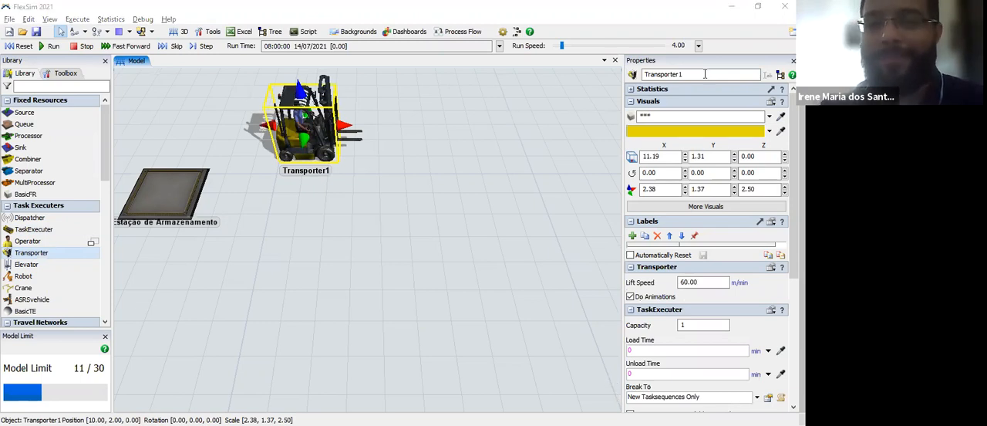
type("Vitó")
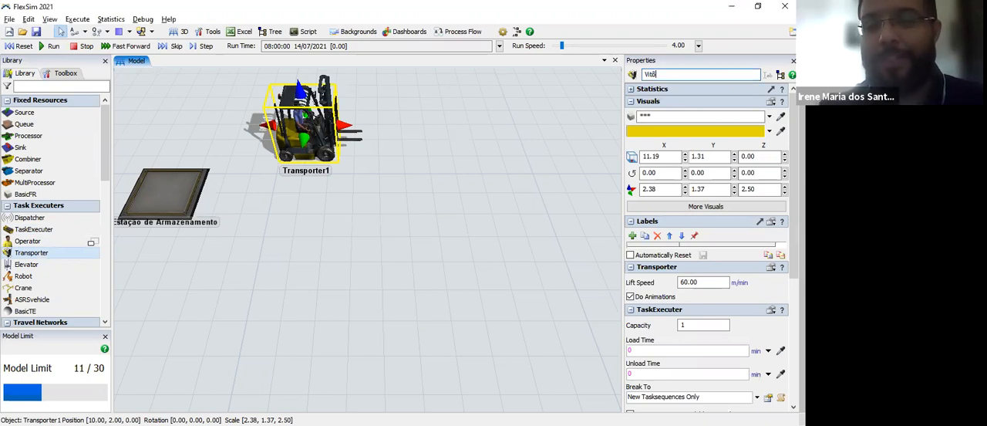
type("ória")
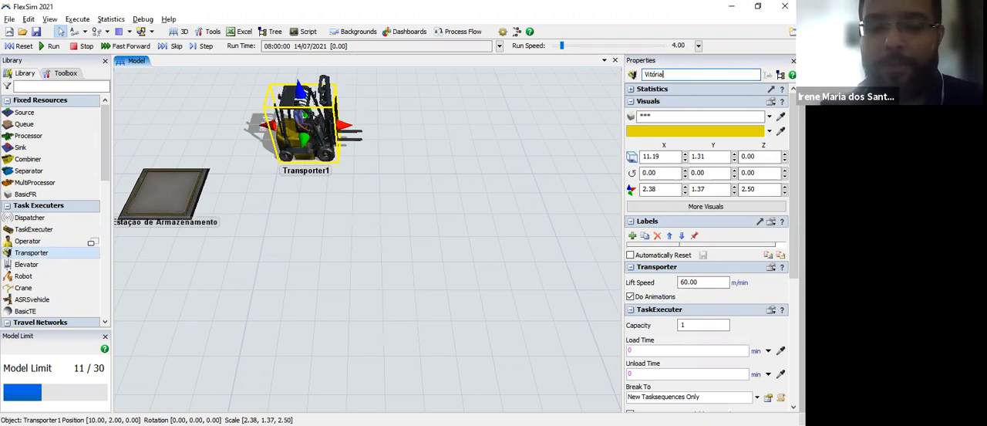
Step: Recolor the transporter white (RGB 255, 255, 255)
left_click(770, 132)
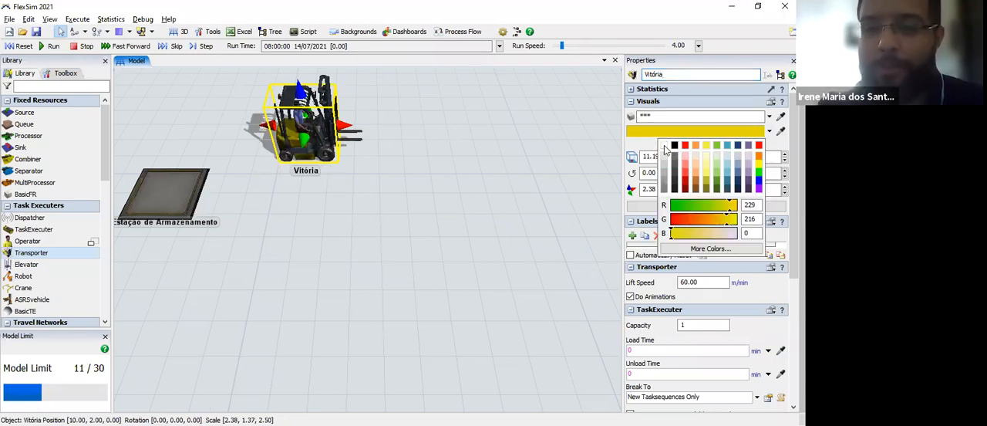
left_click(665, 149)
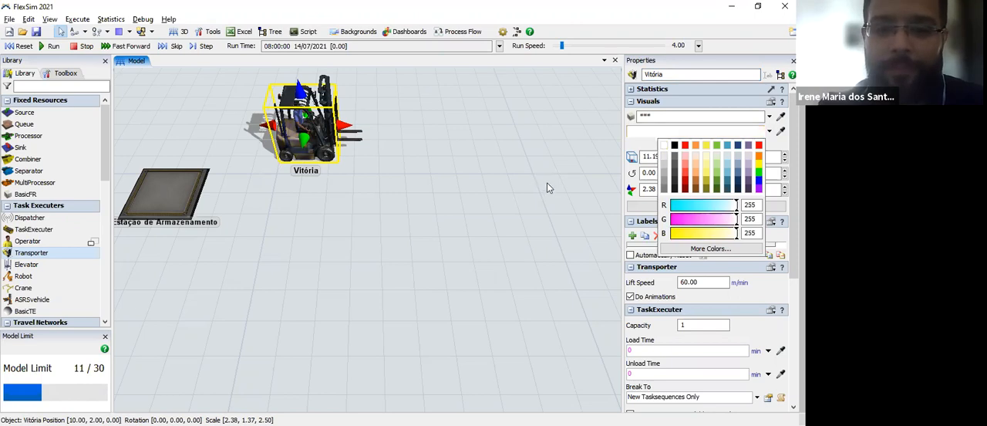
left_click_drag(396, 205, 262, 224)
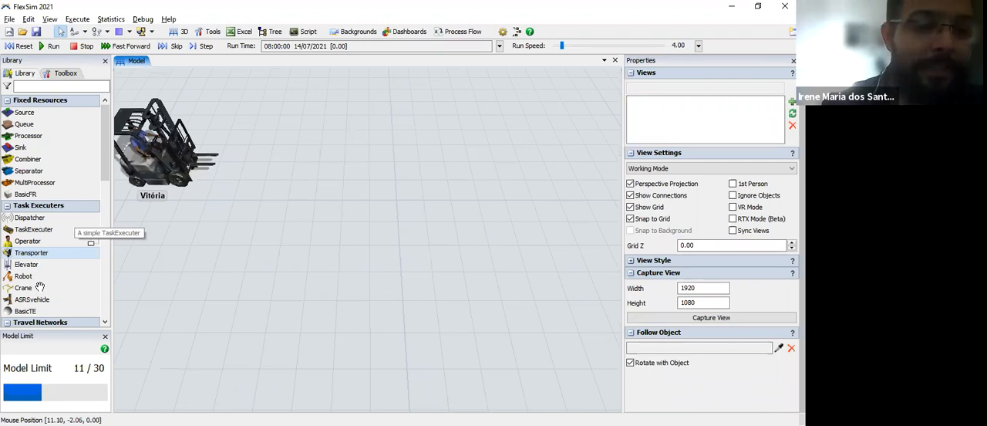
Step: Place a Rack well beyond the transporter at about X 45.46, Y 2.61
scroll(39, 285, "down", 1)
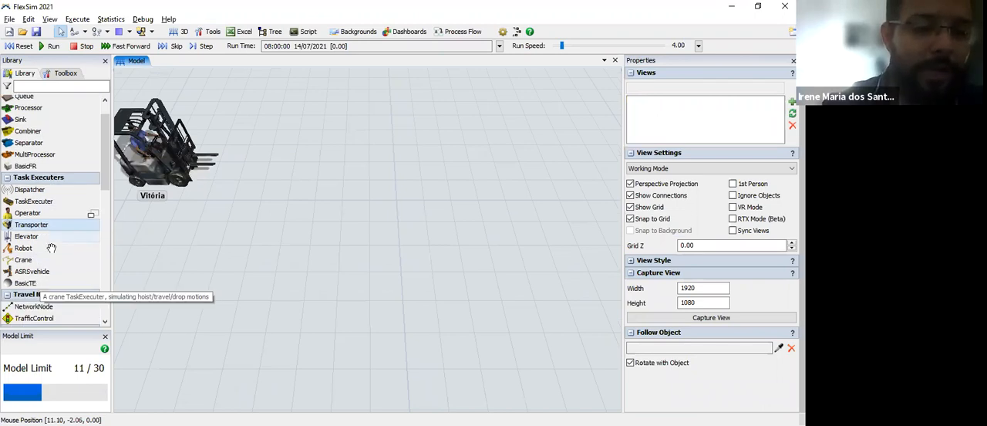
scroll(51, 248, "down", 2)
scroll(51, 247, "down", 3)
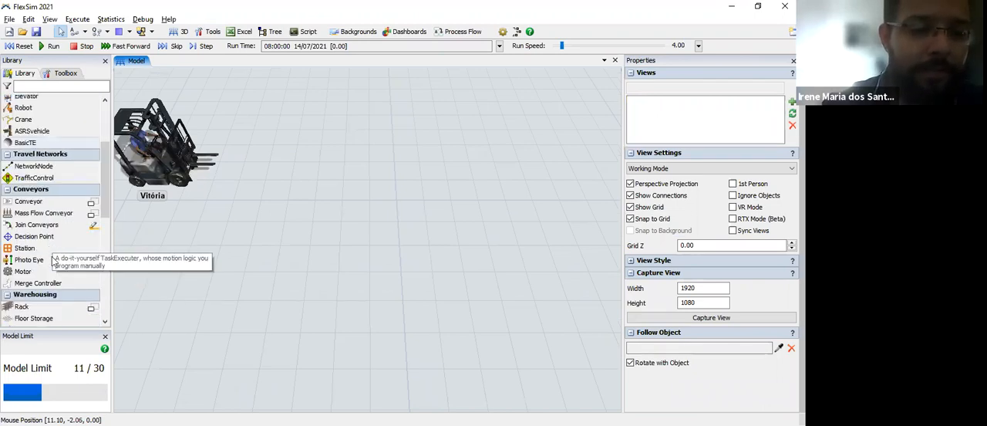
scroll(51, 247, "up", 3)
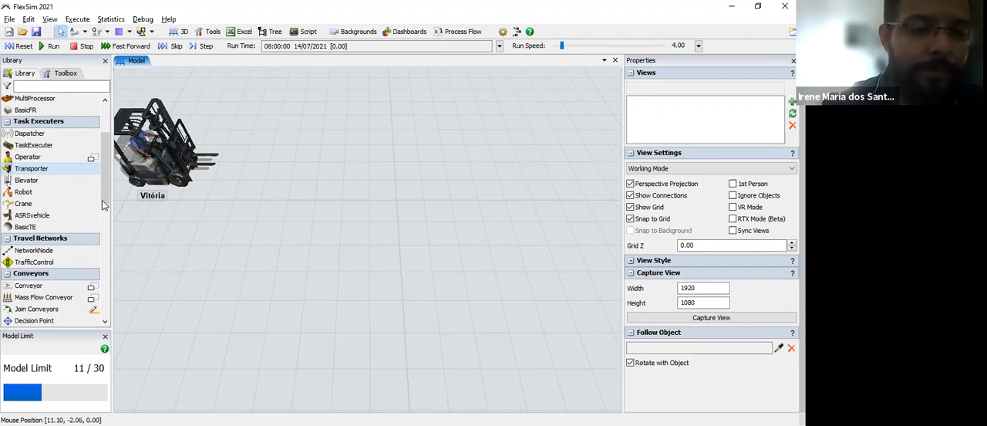
scroll(104, 199, "down", 3)
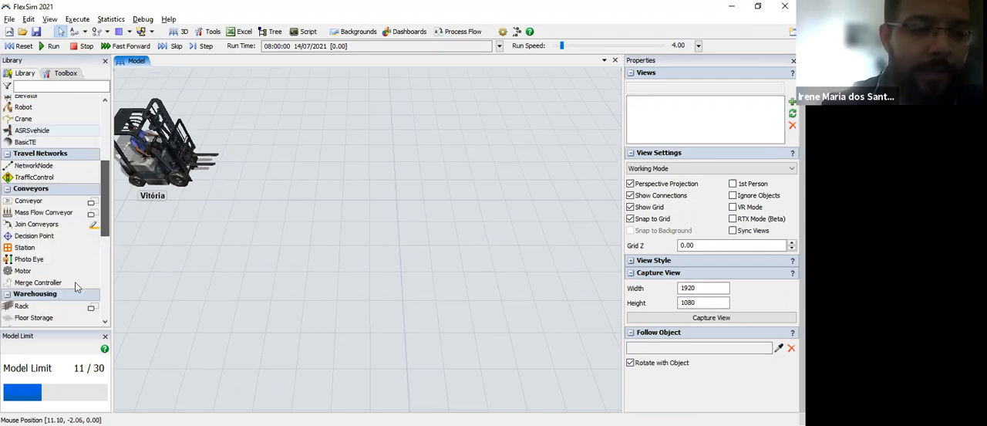
left_click(50, 302)
left_click_drag(135, 223, 237, 222)
Step: Review the process line from the receiving dock through the intermediate queue, operators and processor to the storage queue
scroll(240, 223, "down", 4)
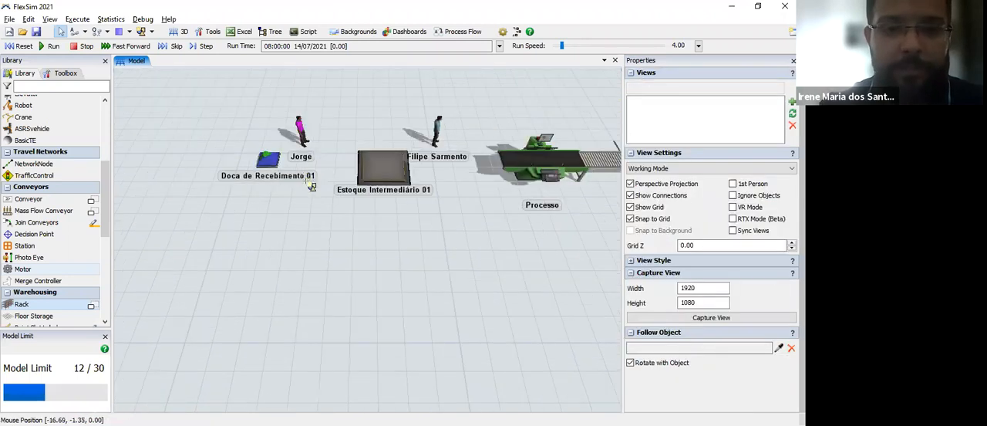
scroll(310, 192, "up", 3)
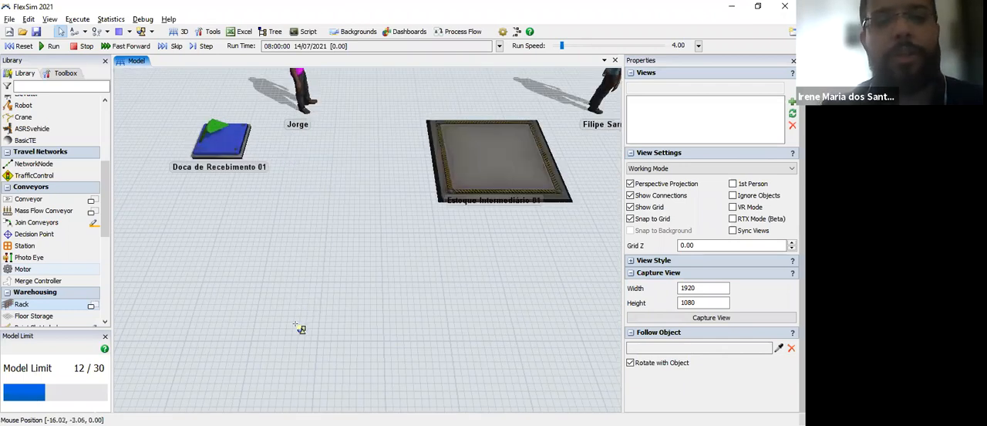
scroll(239, 231, "up", 1)
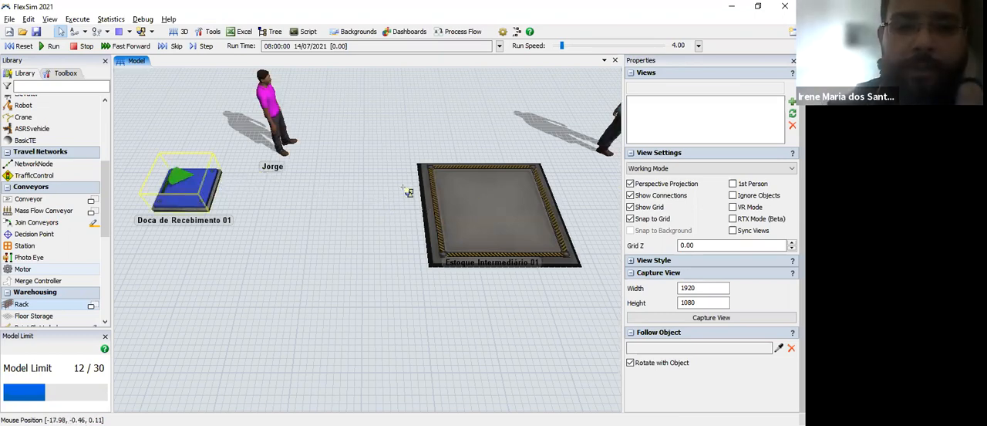
left_click_drag(394, 229, 174, 201)
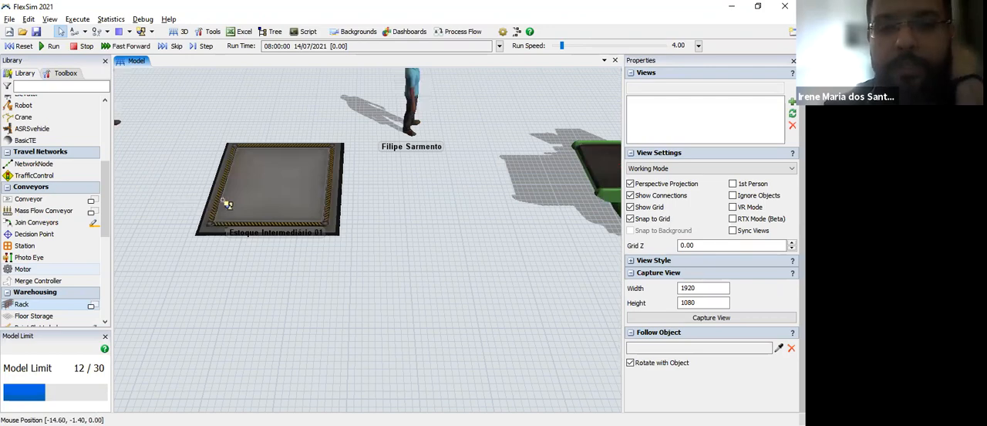
left_click_drag(192, 310, 178, 310)
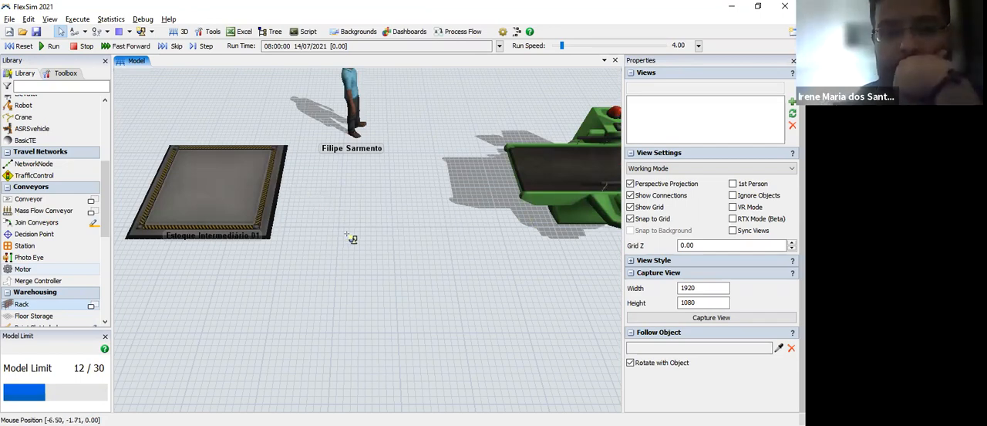
scroll(360, 244, "up", 1)
scroll(371, 219, "up", 1)
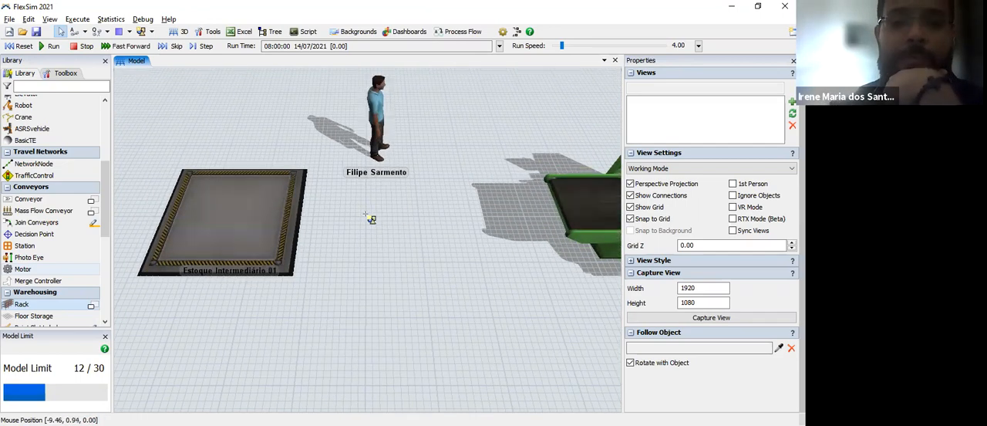
scroll(371, 219, "down", 3)
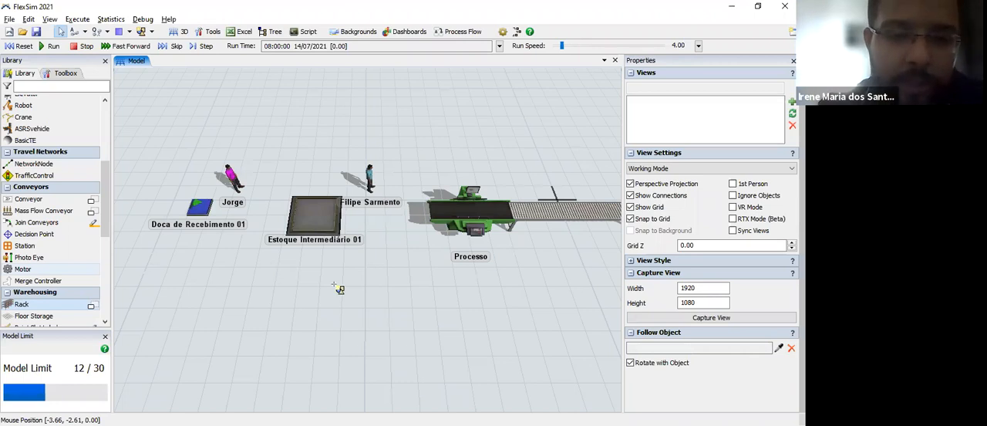
left_click_drag(475, 270, 265, 253)
left_click_drag(609, 204, 184, 216)
left_click_drag(169, 244, 563, 255)
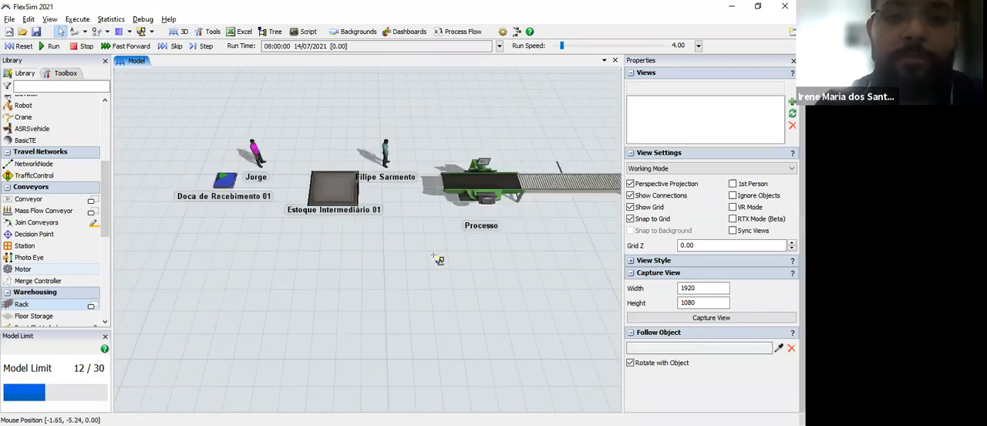
Step: Set the Max Content of the Estoque Intermediário 01 queue to 10
left_click(346, 185)
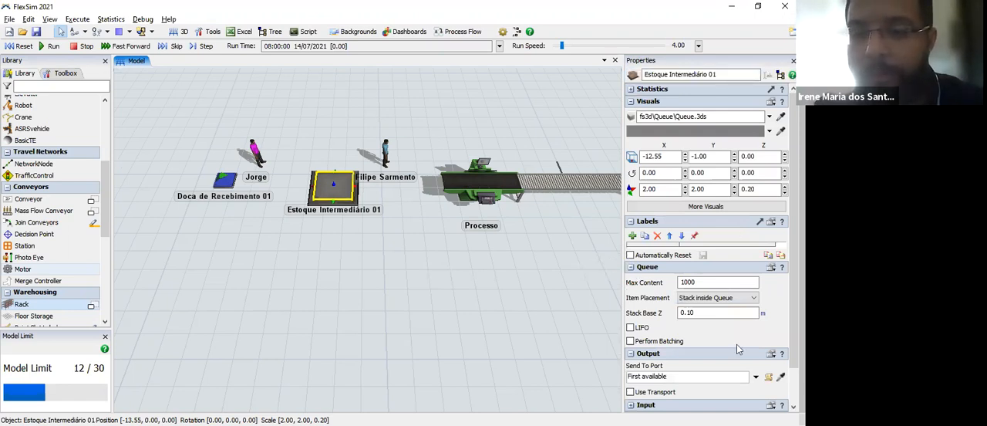
left_click(723, 283)
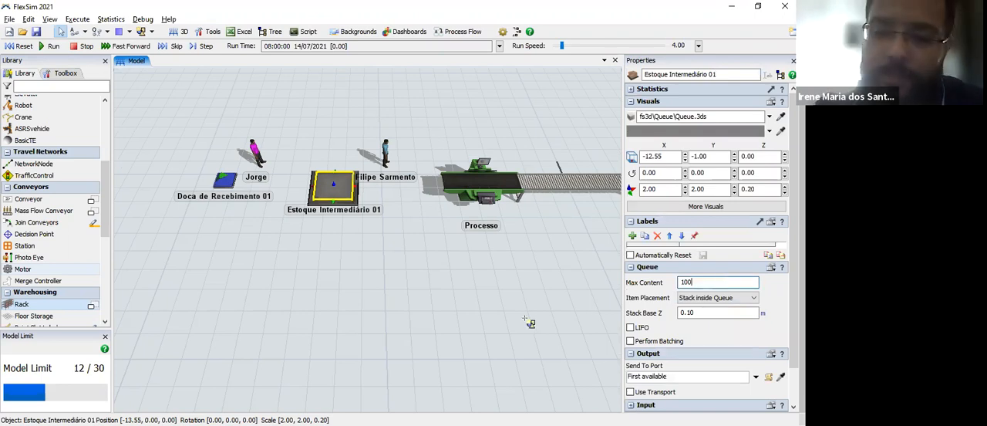
key("BackSpace")
key("BackSpace")
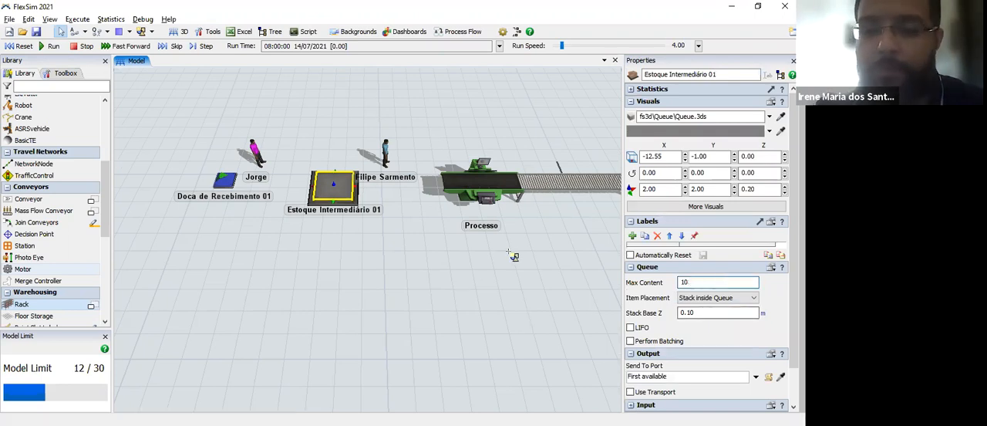
left_click(498, 291)
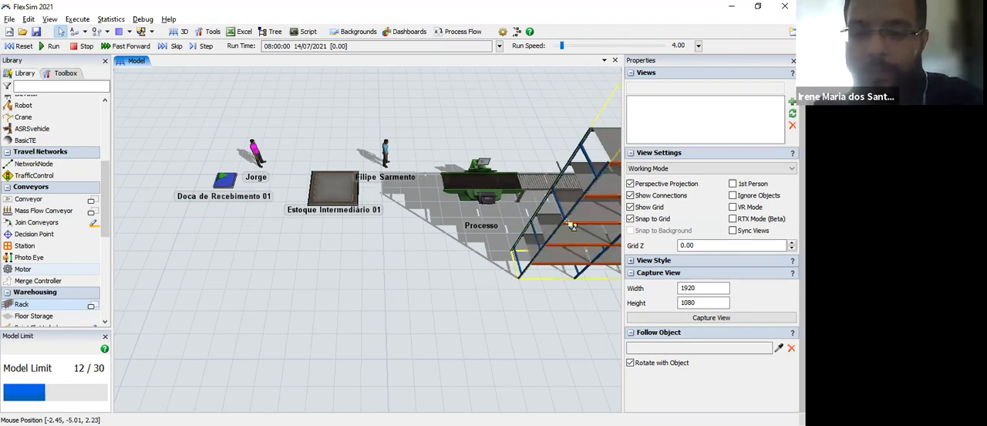
left_click(572, 224)
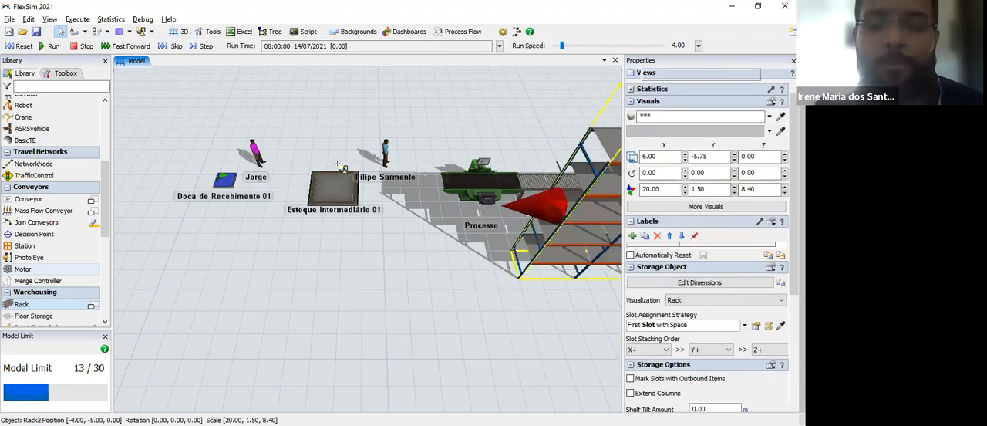
key("Delete")
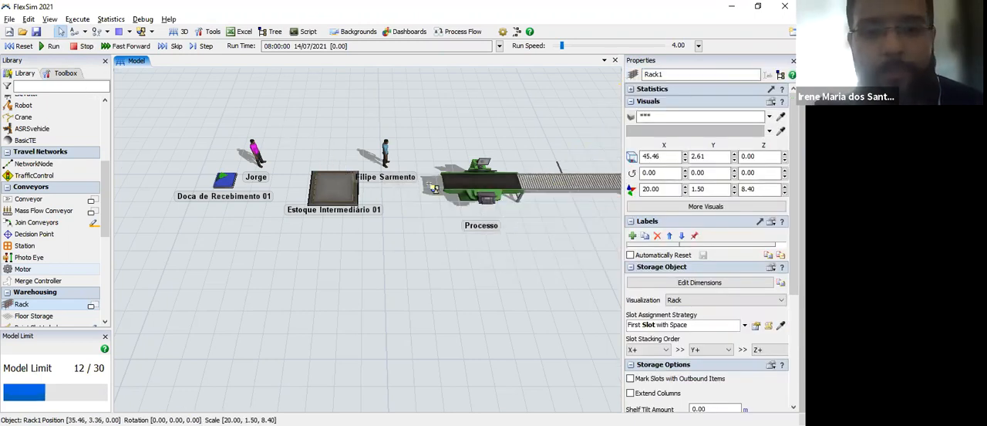
Step: Set the Processo processor's Max Content to 2 and its Process Time to 5 min
left_click(465, 185)
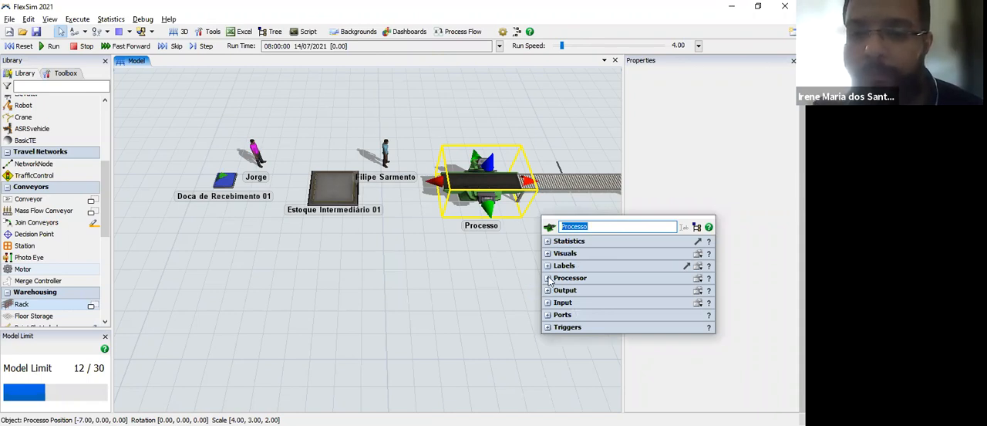
left_click(549, 278)
left_click(605, 234)
key("BackSpace")
type("2")
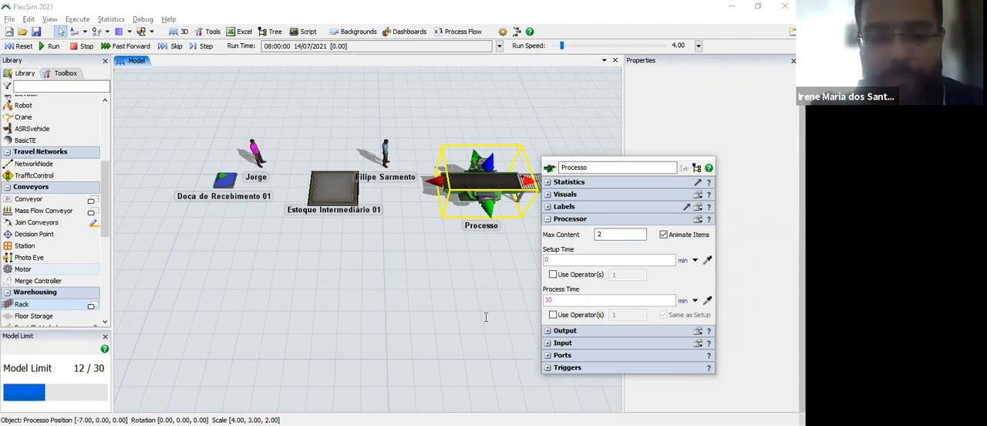
key("BackSpace")
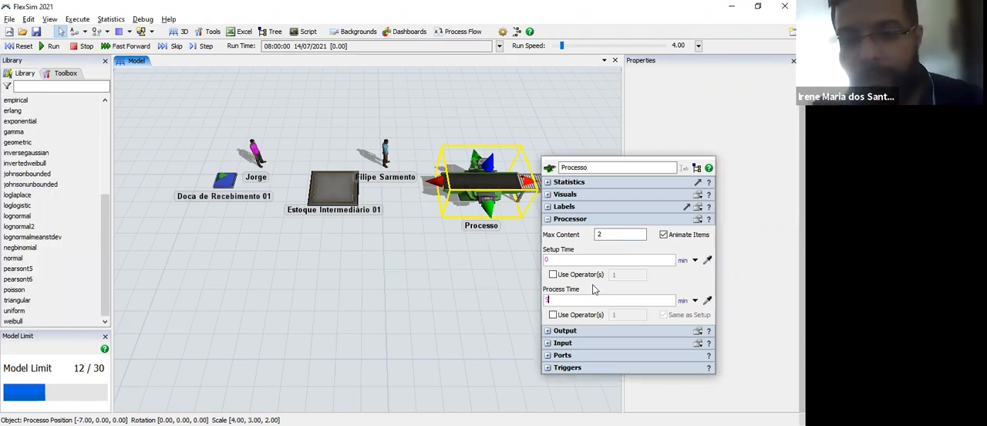
left_click(580, 210)
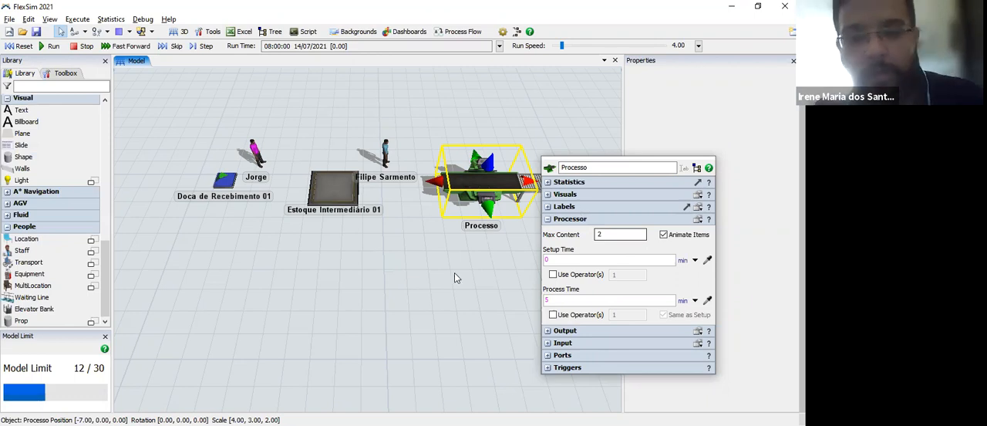
left_click(532, 267)
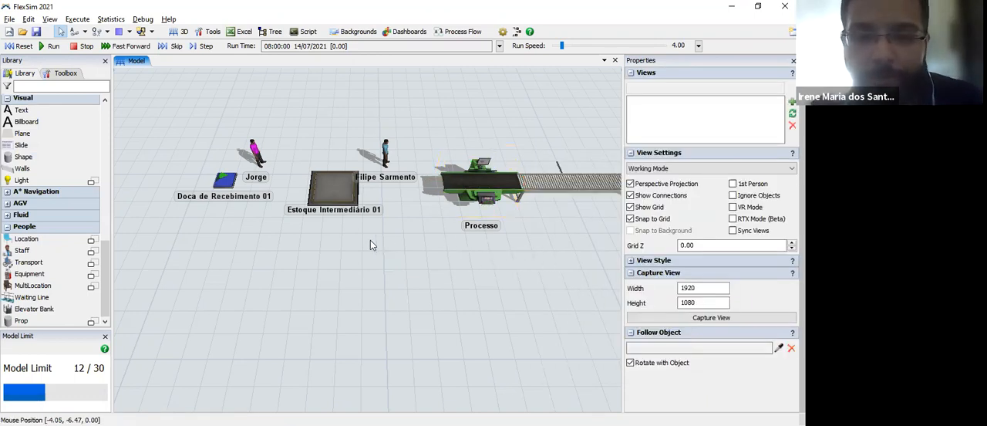
Step: Set the Max Content of the Estação de Armazenamento queue to 5
left_click_drag(478, 296, 287, 278)
left_click_drag(497, 224, 437, 263)
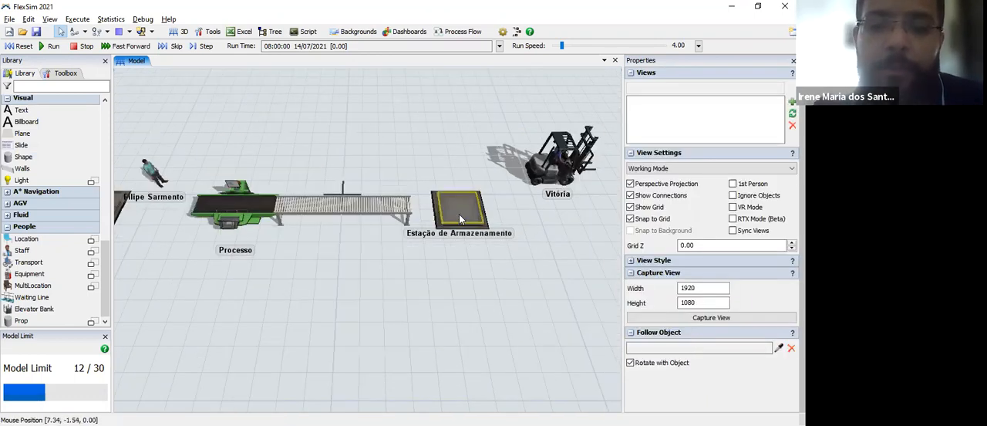
left_click(461, 219)
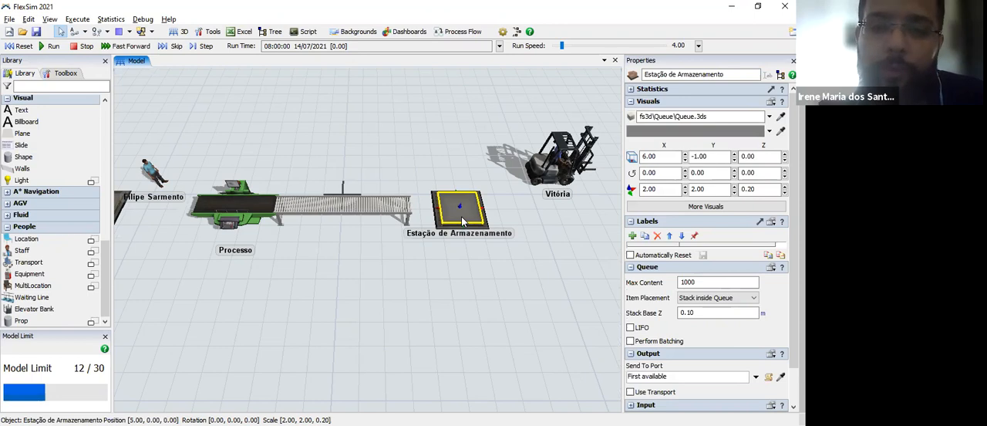
double_click(462, 220)
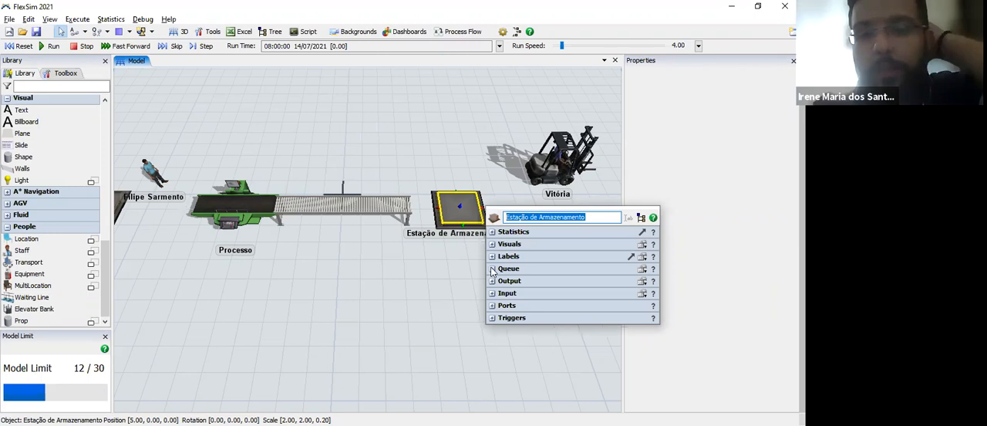
left_click(493, 269)
left_click(577, 283)
key("BackSpace")
key("BackSpace")
key("BackSpace")
key("BackSpace")
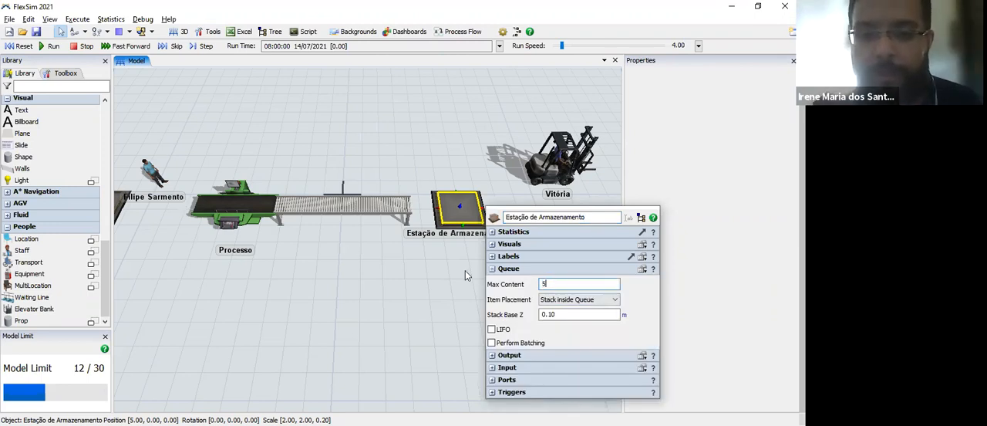
Step: Set the transporter's Lift Speed to 10 kilometers per hour
left_click_drag(350, 311, 282, 304)
left_click_drag(363, 224, 253, 274)
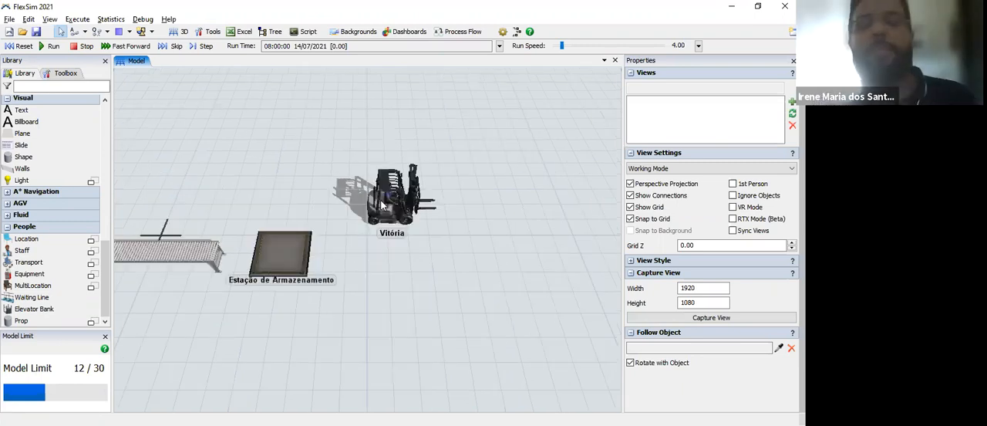
left_click(407, 207)
left_click(407, 206)
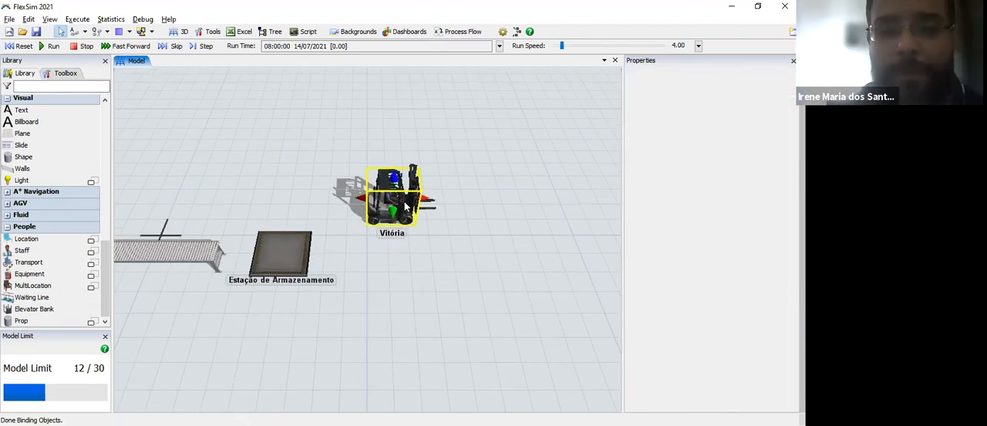
double_click(406, 207)
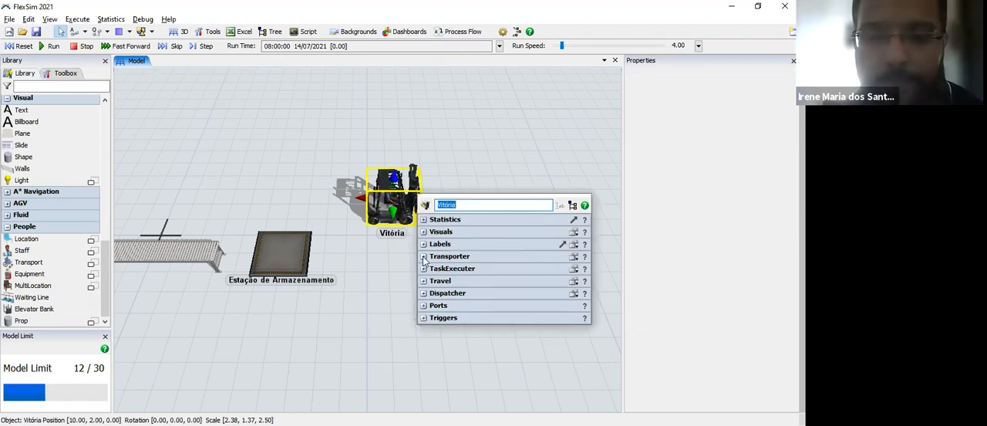
left_click(540, 256)
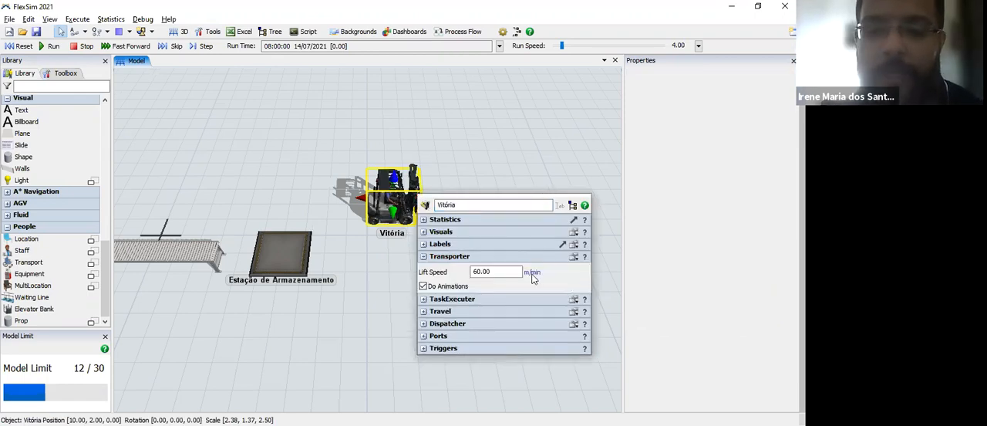
left_click(532, 272)
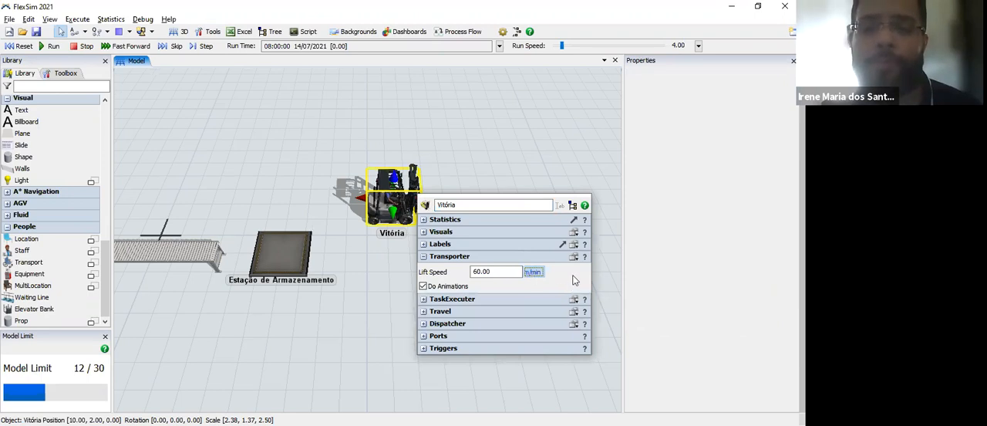
left_click(562, 273)
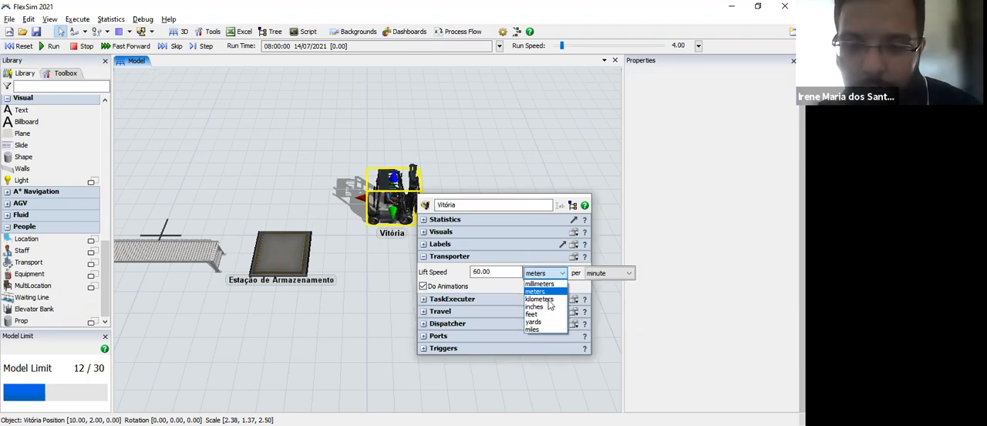
left_click(599, 275)
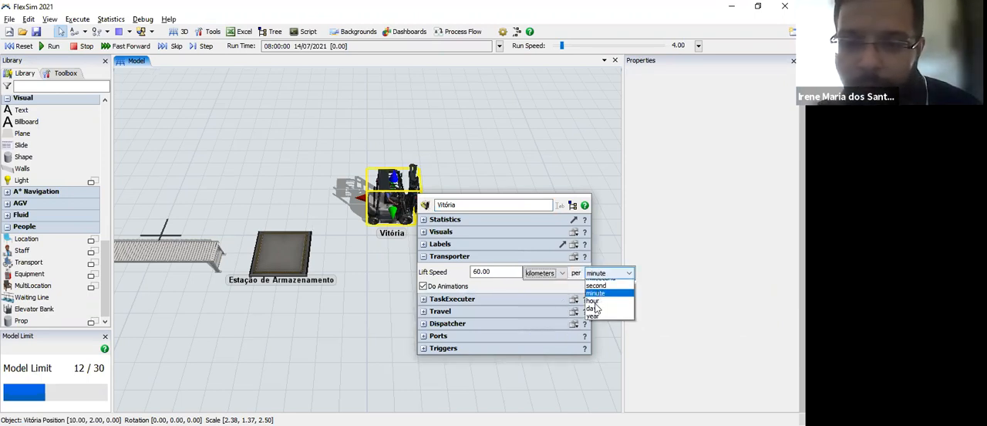
left_click(591, 314)
left_click(480, 272)
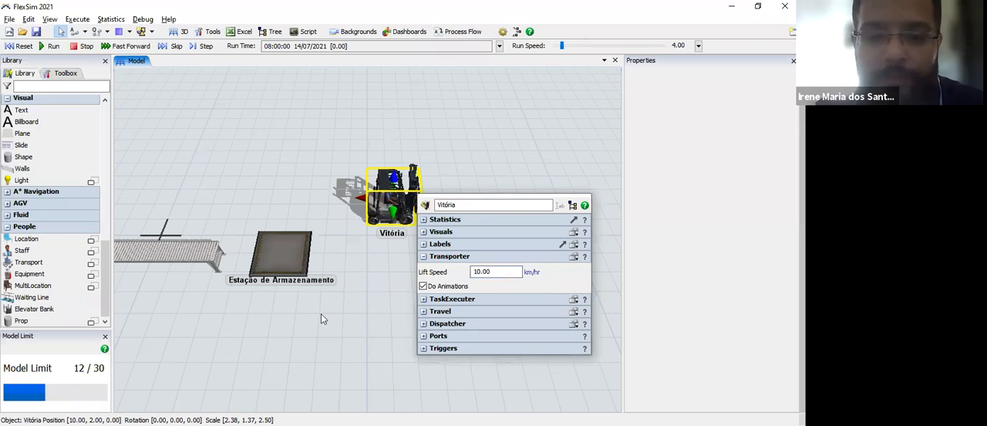
Step: Connect the Doca de Recebimento 01 source to the Estoque Intermediário 01 queue with an object connection
left_click(434, 175)
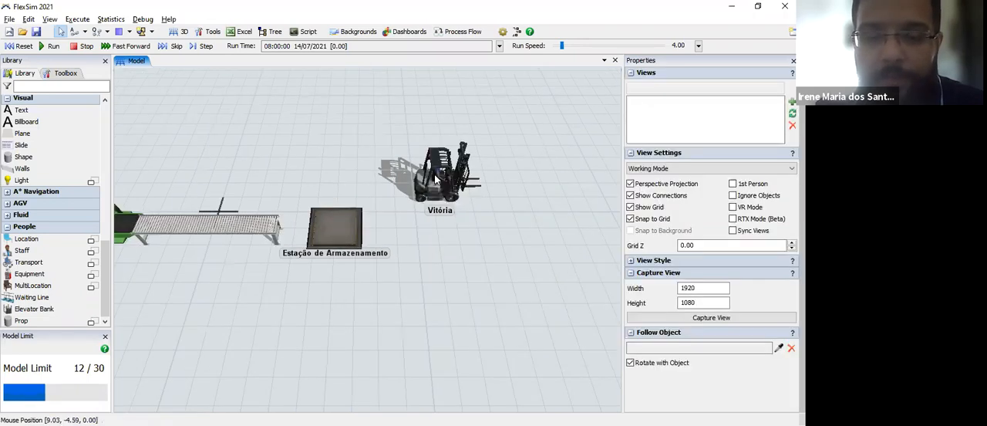
left_click(435, 178)
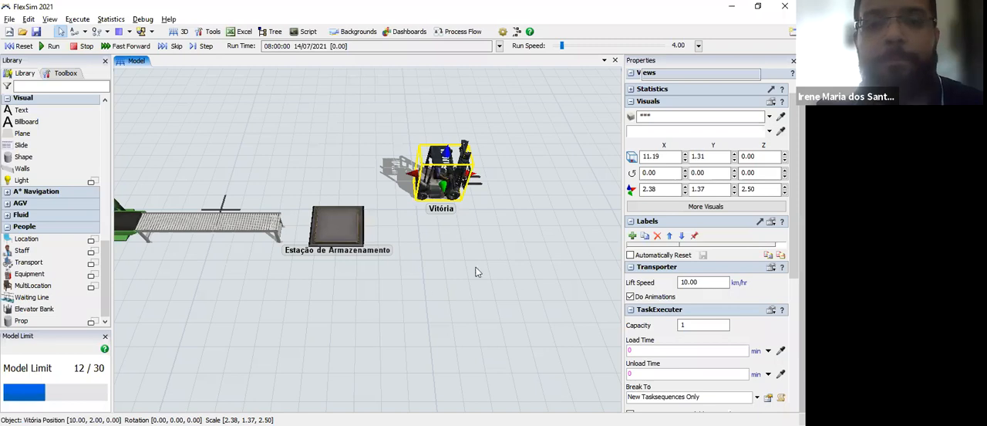
left_click(305, 290)
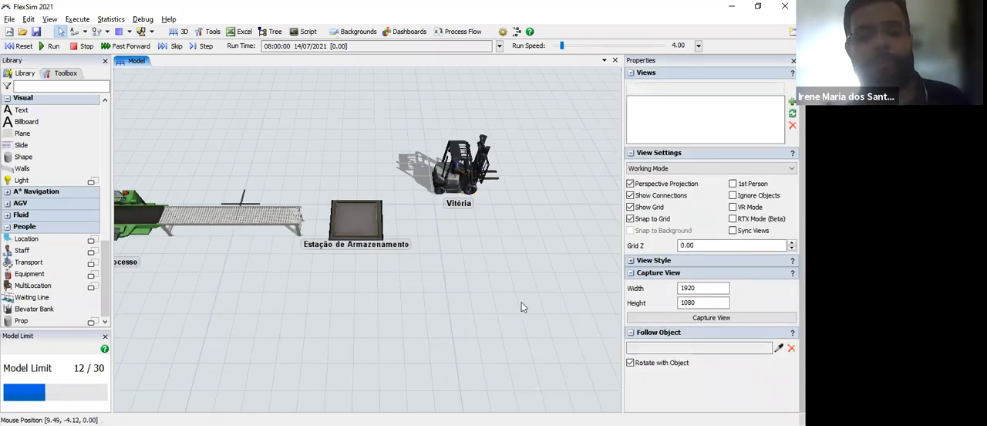
left_click_drag(354, 310, 481, 305)
left_click_drag(312, 285, 430, 288)
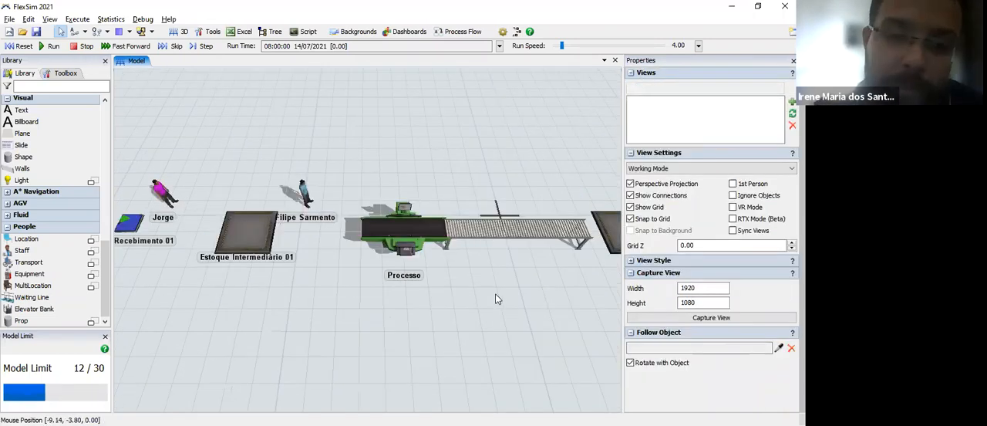
left_click_drag(181, 259, 333, 256)
scroll(332, 257, "up", 3)
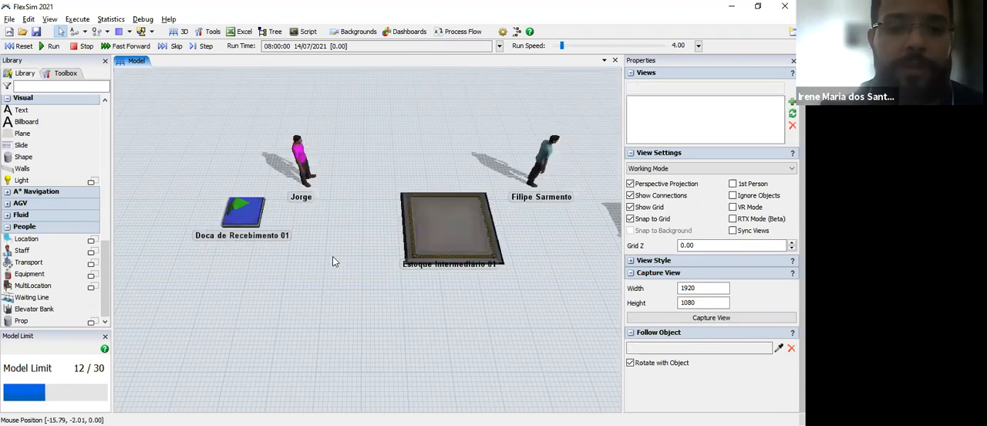
scroll(334, 260, "up", 1)
scroll(341, 309, "up", 2)
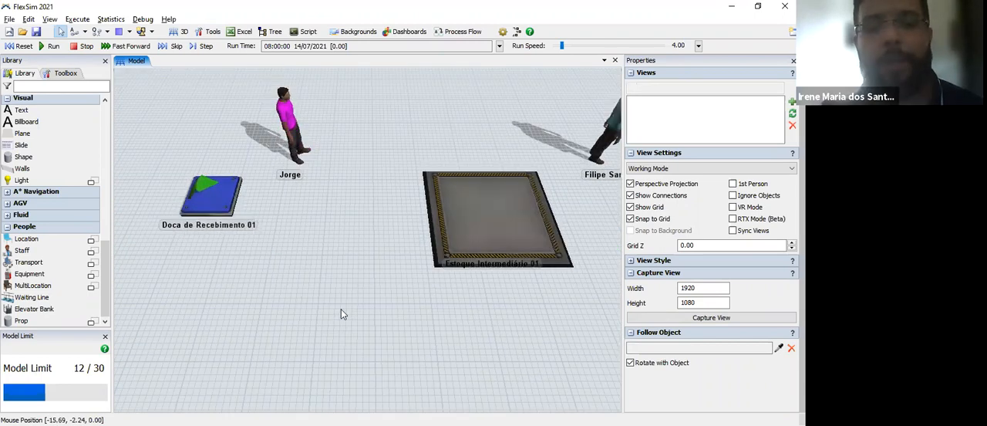
scroll(341, 309, "up", 1)
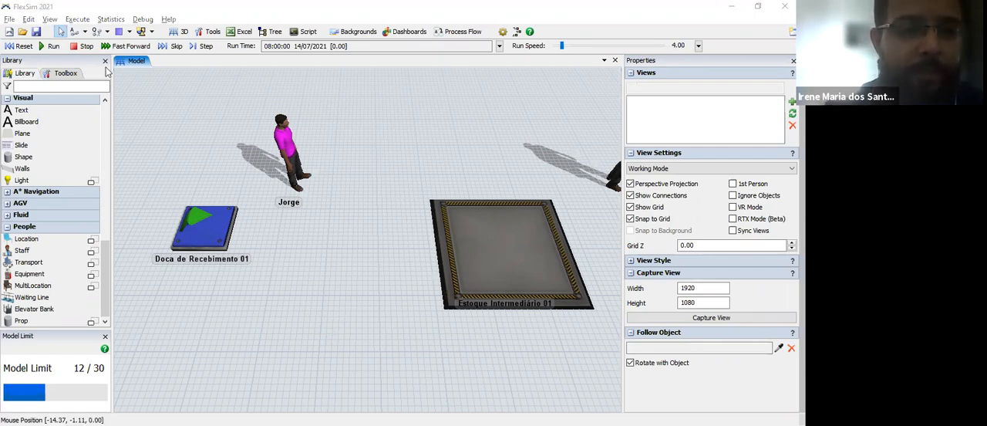
left_click(75, 37)
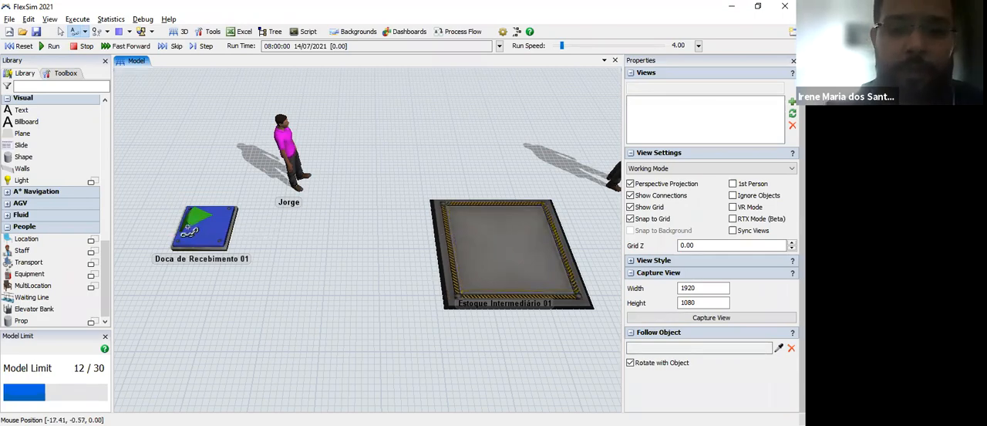
left_click(189, 230)
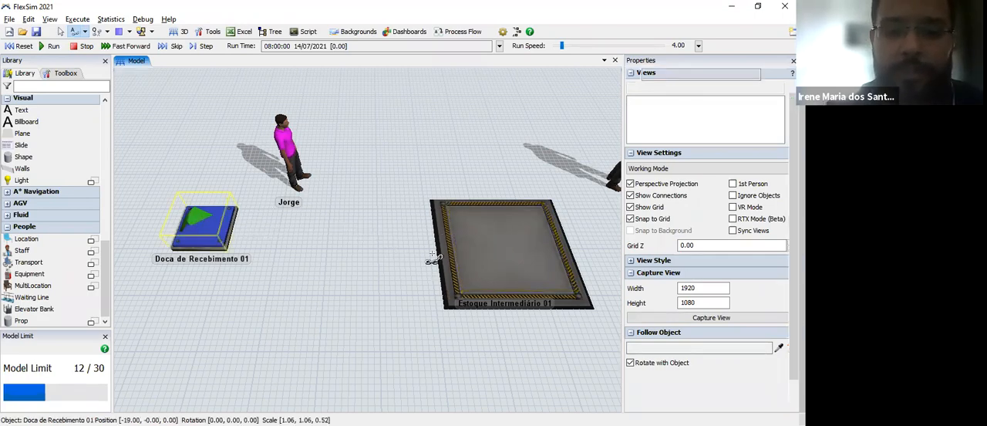
left_click(479, 259)
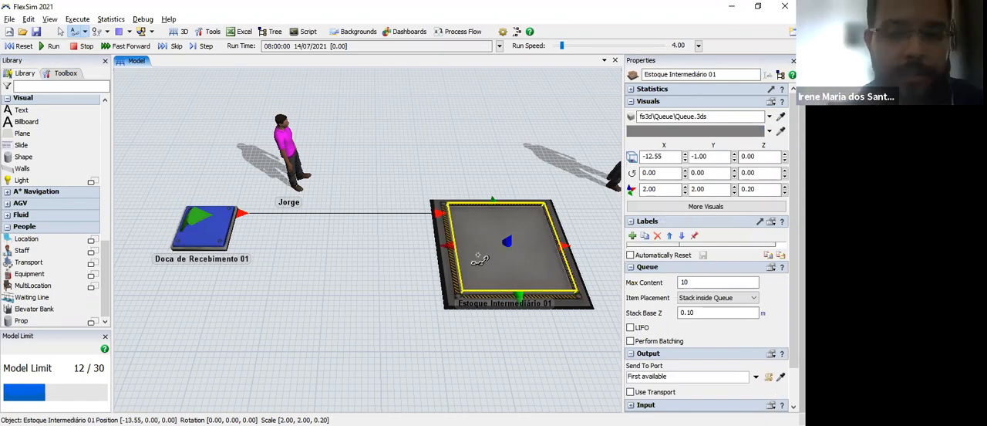
key("Escape")
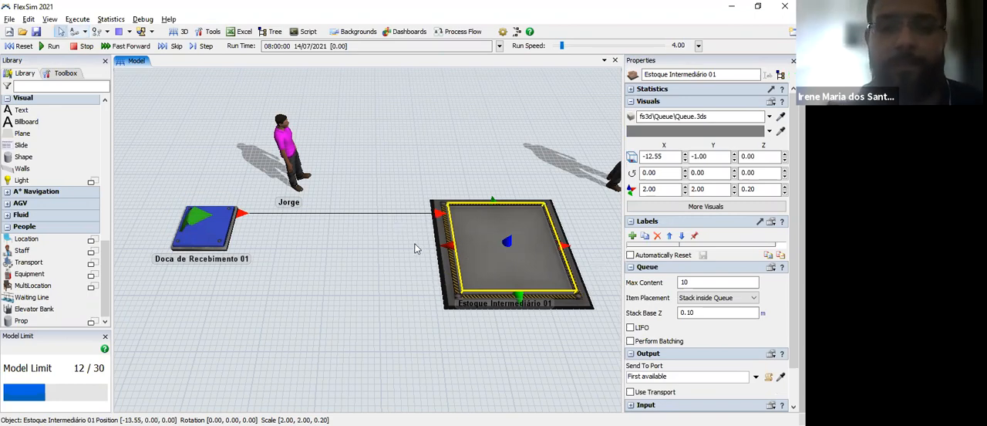
Step: Connect the Estoque Intermediário 01 queue to the Processo processor with an object connection
left_click_drag(417, 248, 236, 216)
scroll(415, 248, "down", 4)
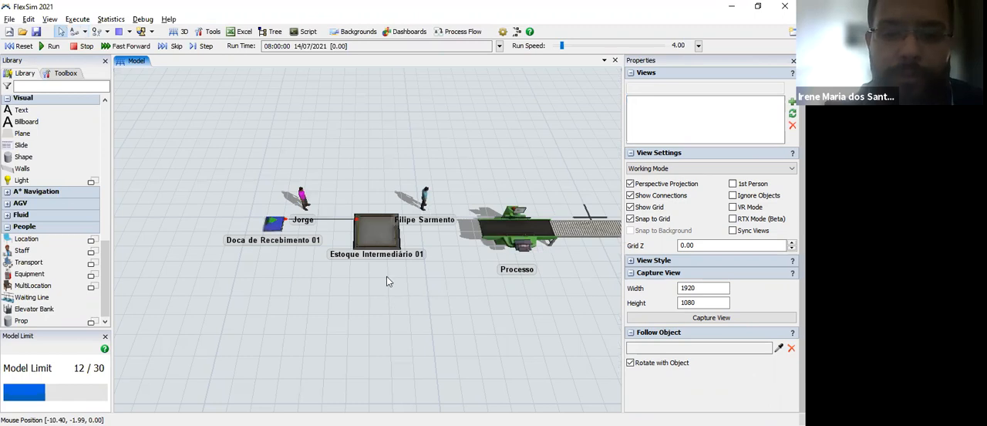
scroll(386, 274, "up", 1)
scroll(386, 274, "up", 2)
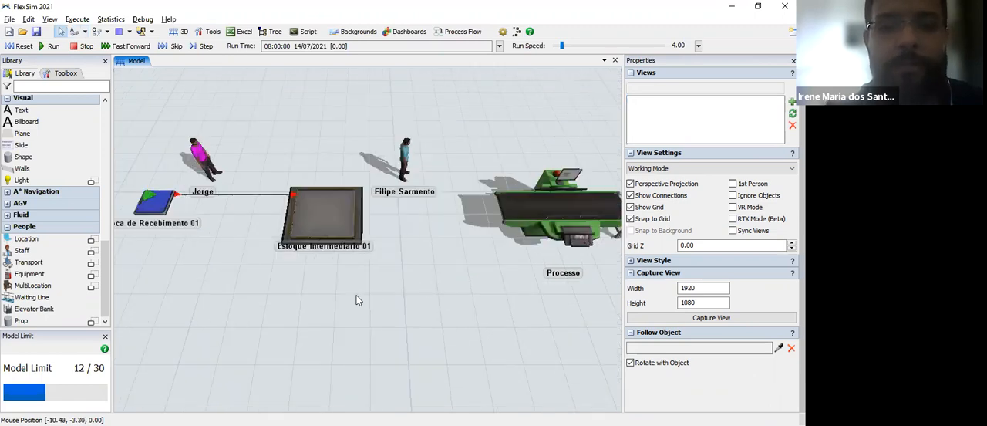
left_click_drag(400, 169, 352, 175)
left_click(358, 166)
left_click(75, 31)
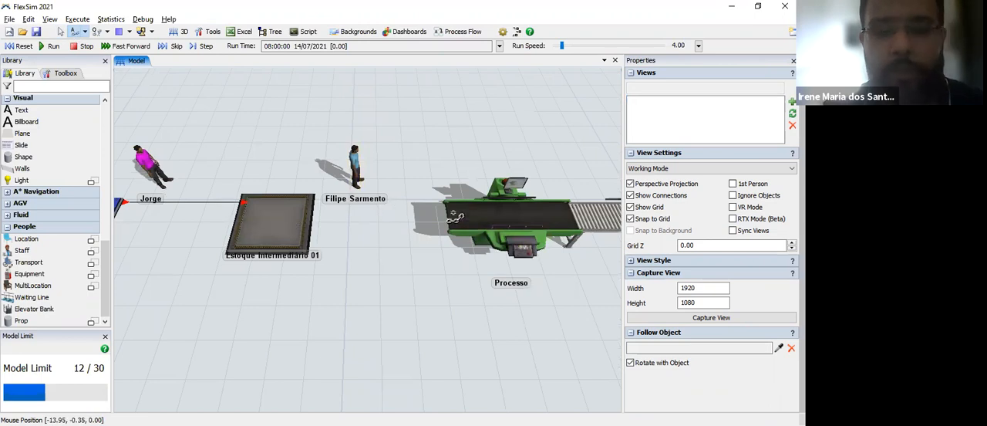
left_click(522, 222)
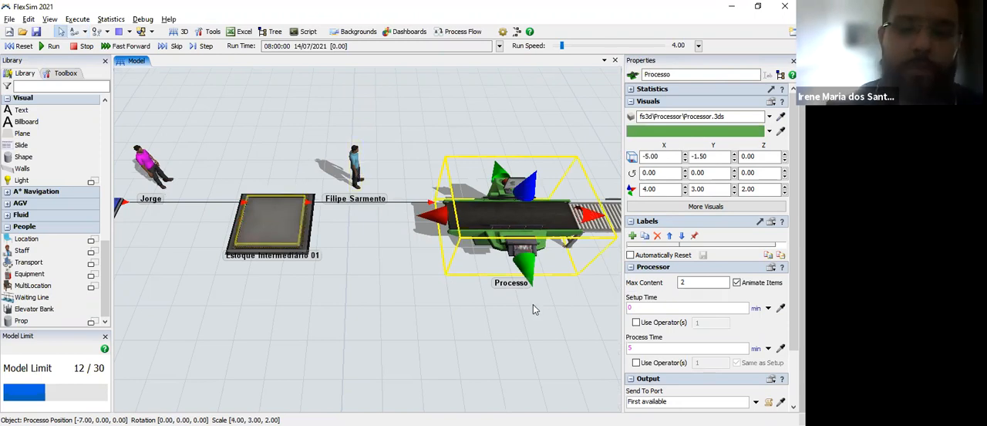
Step: Connect the Processo processor to the roller conveyor, and the conveyor to the Estação de Armazenamento queue
left_click_drag(559, 318, 425, 326)
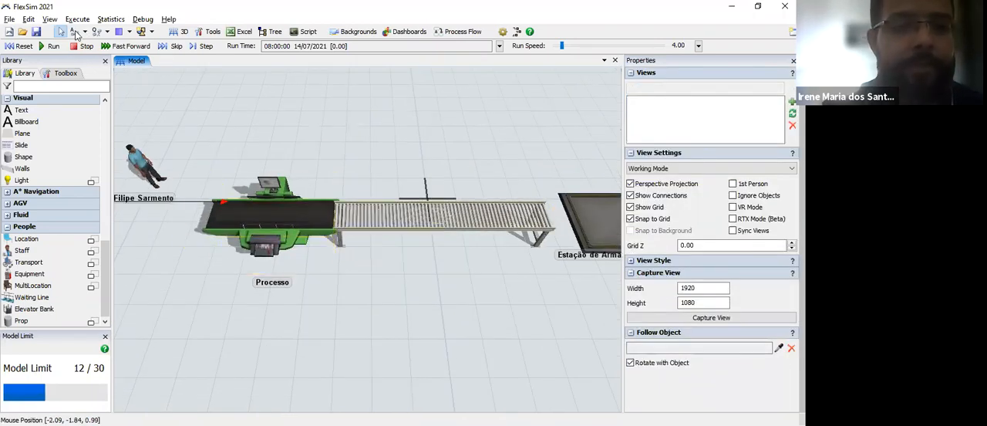
left_click(274, 218)
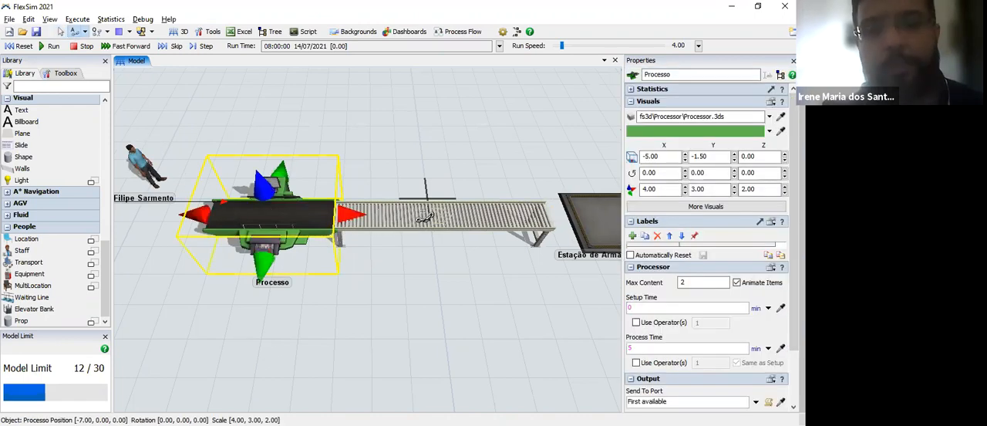
left_click(425, 216)
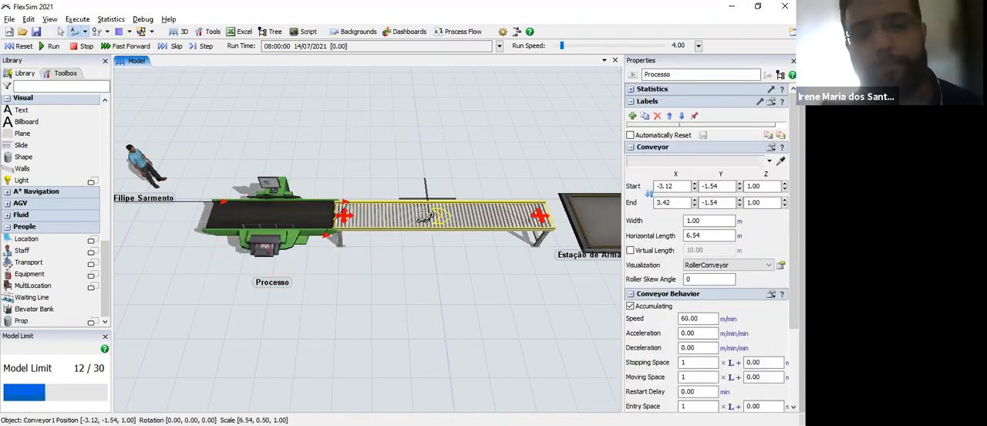
left_click(596, 228)
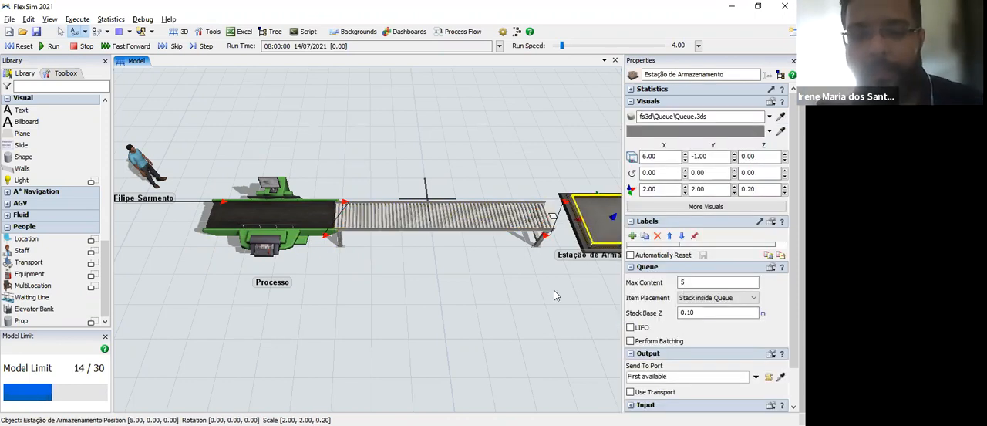
left_click_drag(422, 273, 486, 294)
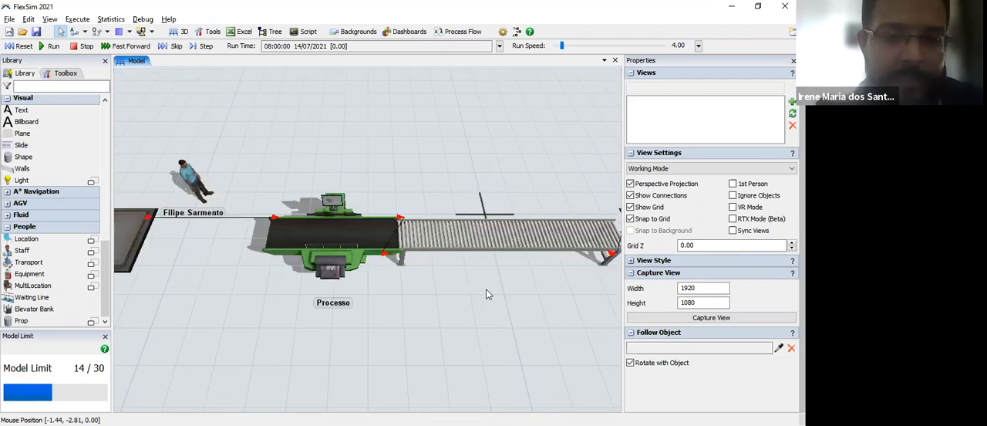
left_click_drag(486, 293, 172, 285)
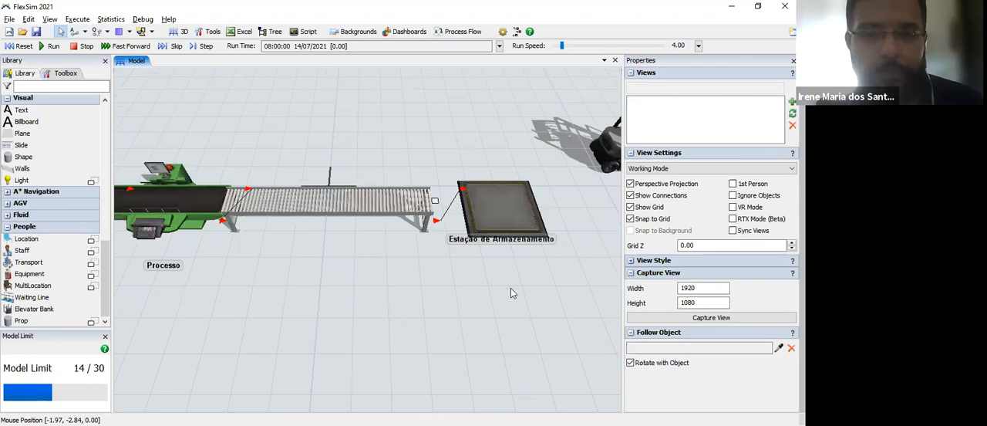
left_click_drag(511, 292, 322, 269)
left_click_drag(602, 274, 445, 263)
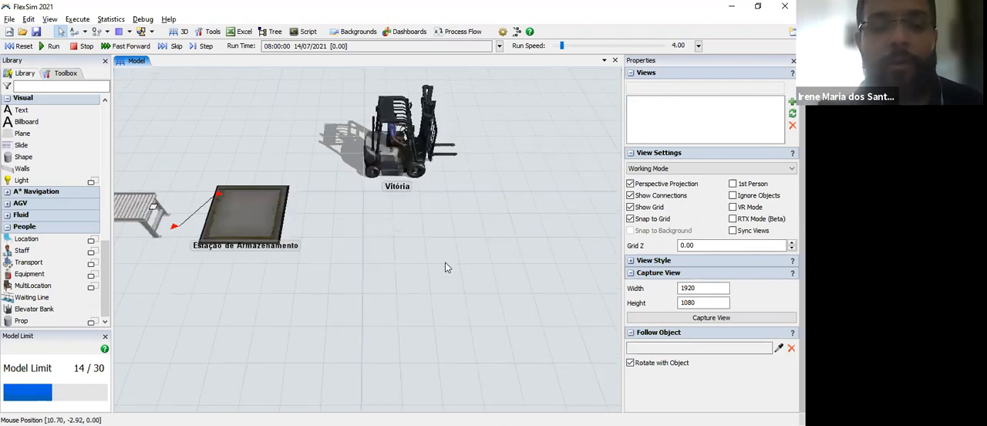
scroll(473, 300, "down", 3)
left_click_drag(431, 302, 140, 169)
left_click(74, 31)
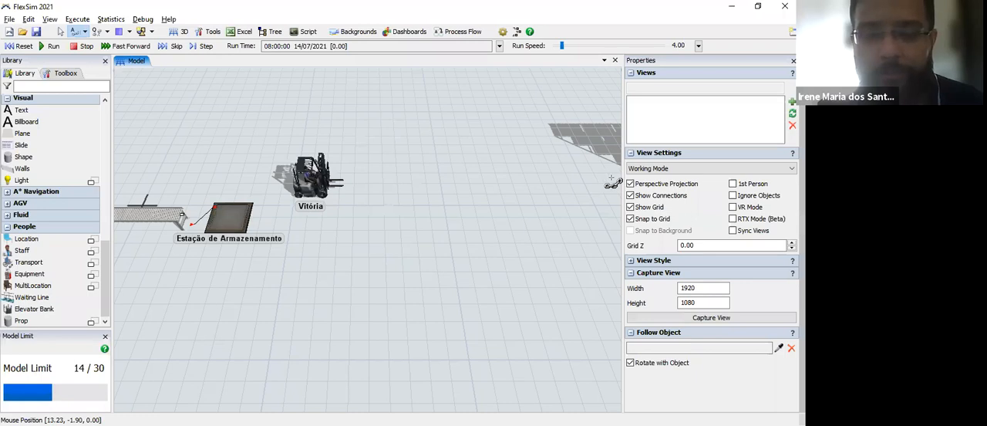
key("Escape")
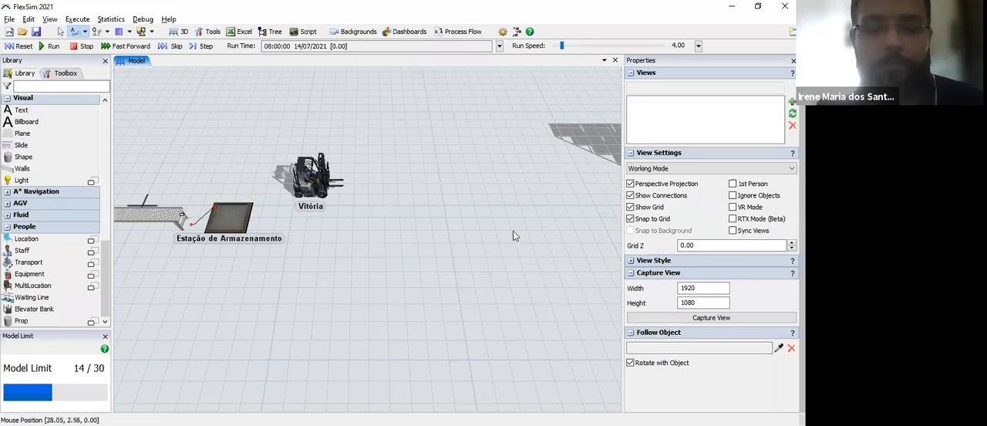
left_click_drag(531, 239, 415, 247)
scroll(416, 247, "down", 2)
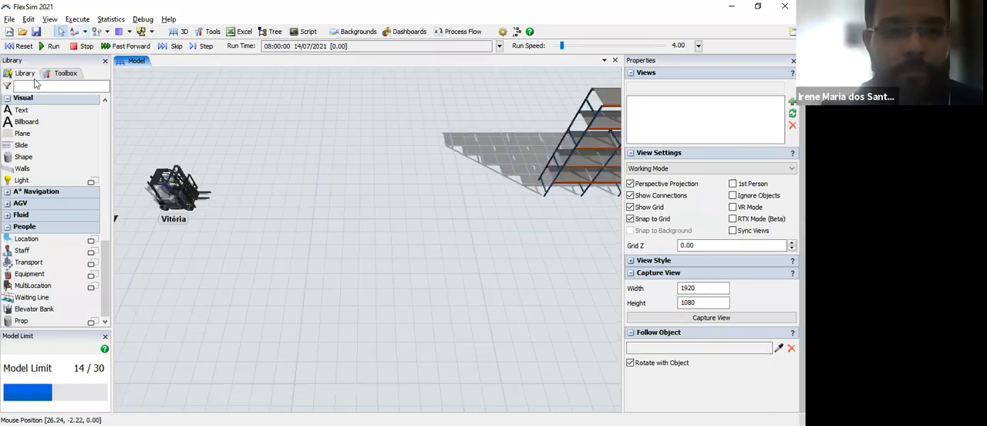
left_click(76, 30)
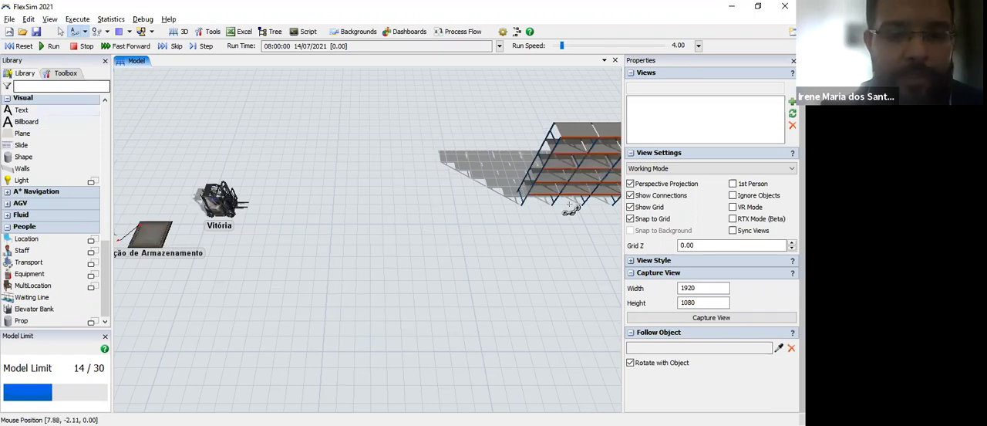
left_click(575, 171)
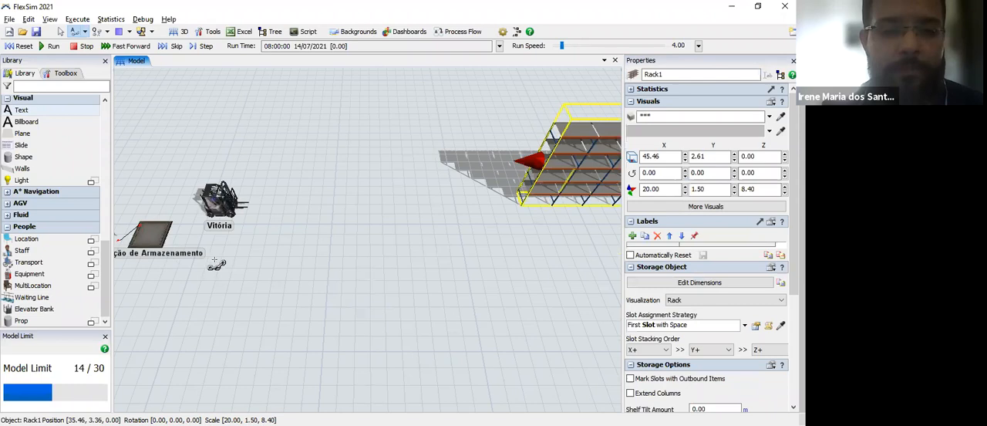
Step: Connect the Estação de Armazenamento queue to the storage rack with an object connection
left_click(74, 31)
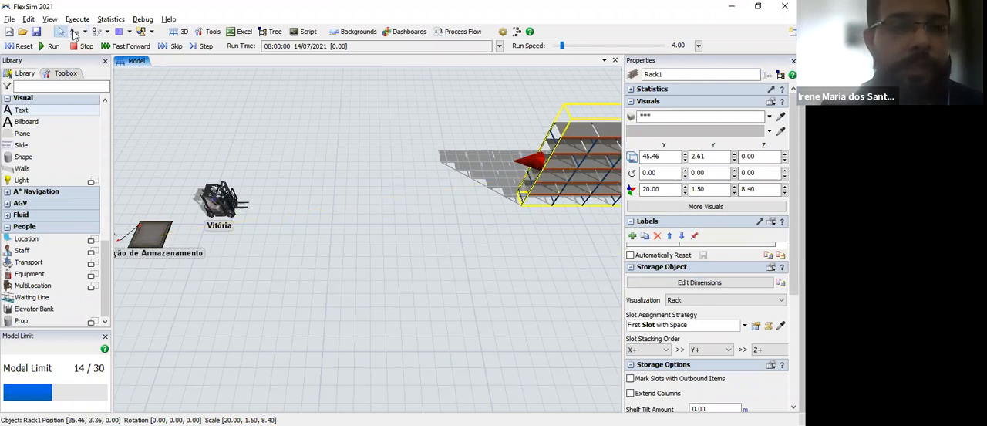
key("a")
left_click(158, 234)
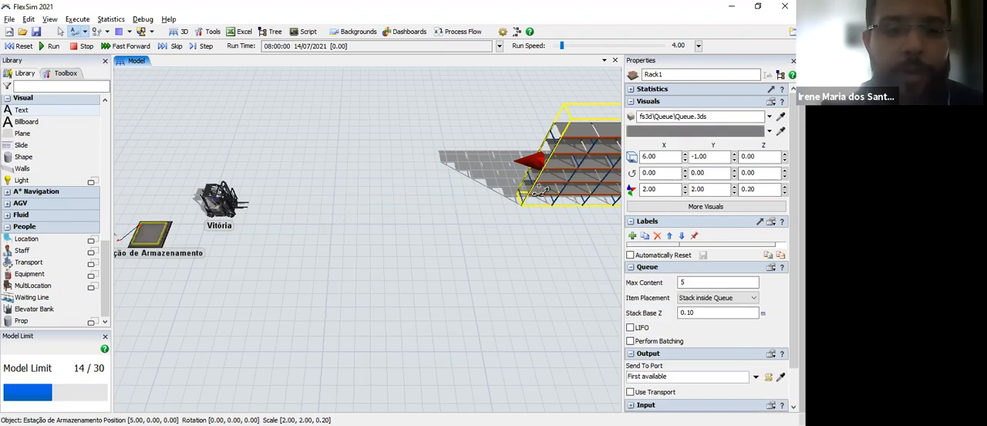
left_click(557, 176)
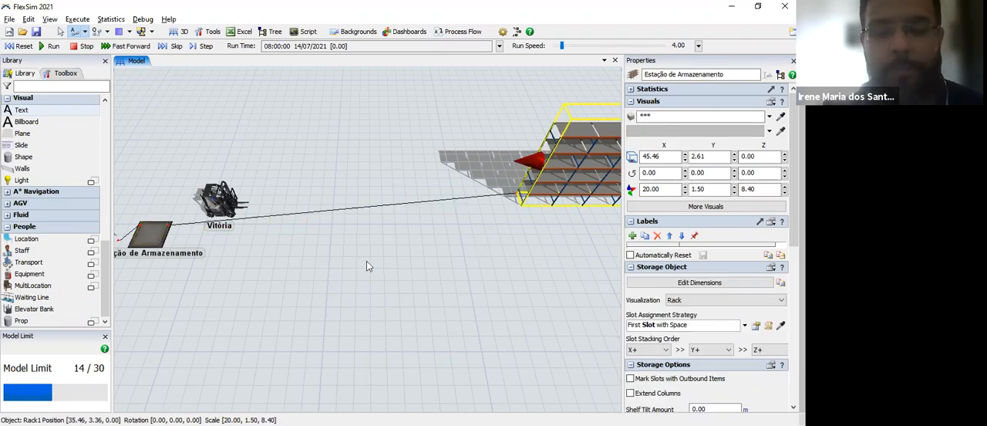
key("Escape")
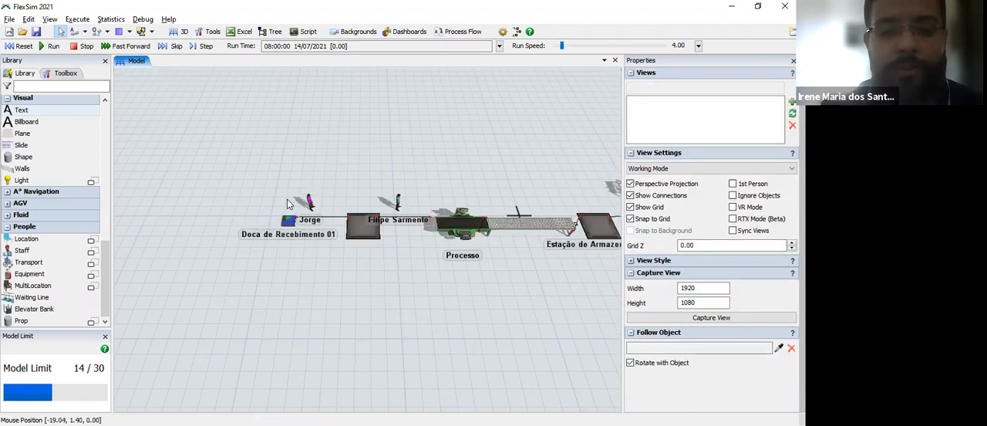
Step: Connect the Doca de Recebimento 01 source to the pink-shirted operator with a center port connection
scroll(322, 227, "up", 3)
scroll(345, 251, "up", 3)
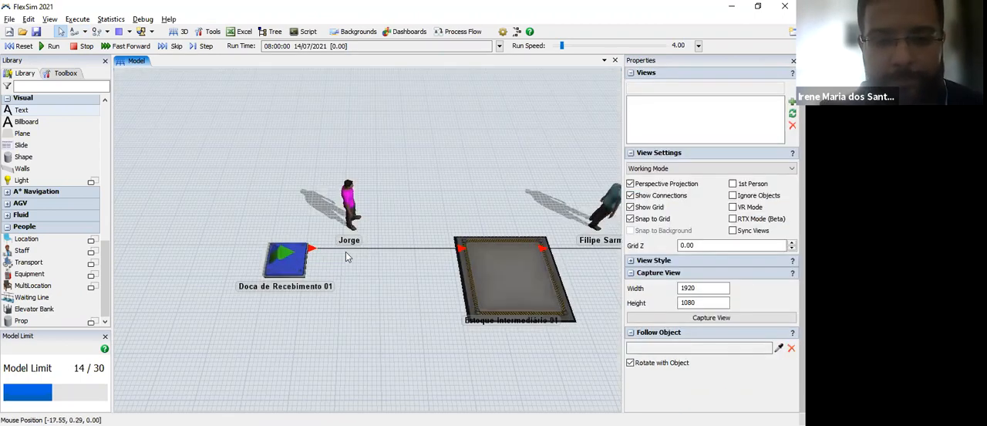
scroll(354, 283, "down", 1)
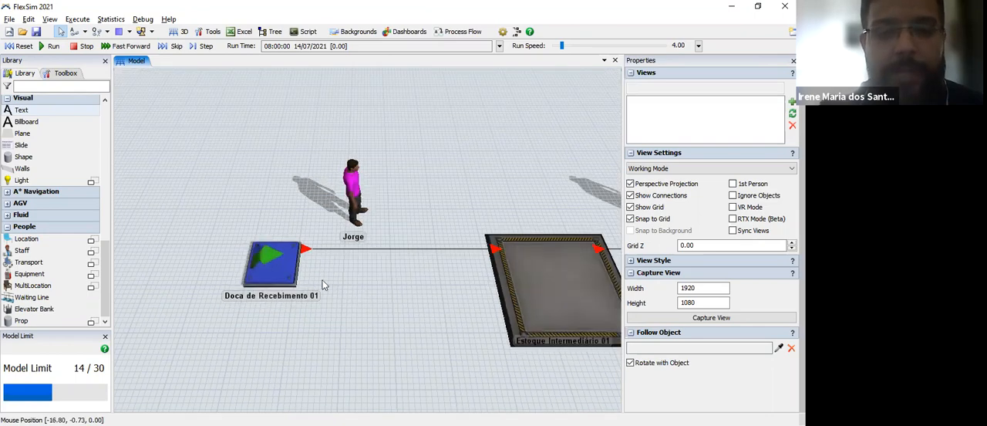
left_click_drag(318, 296, 273, 287)
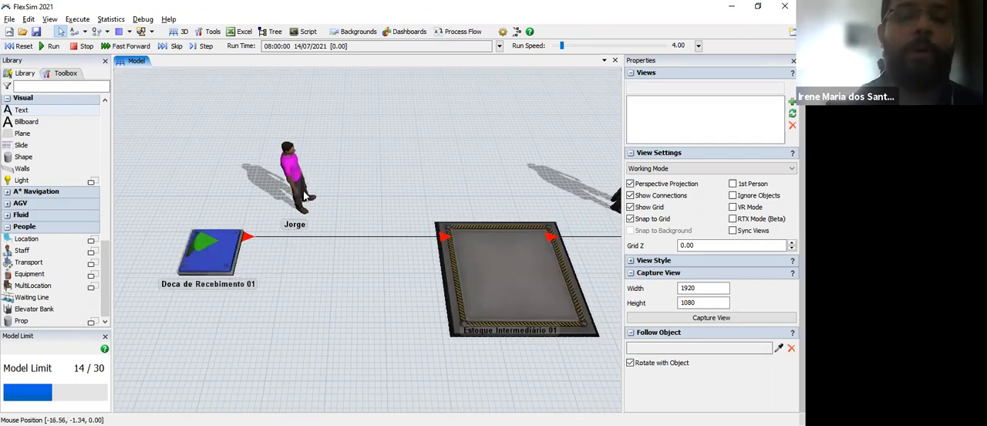
left_click(85, 31)
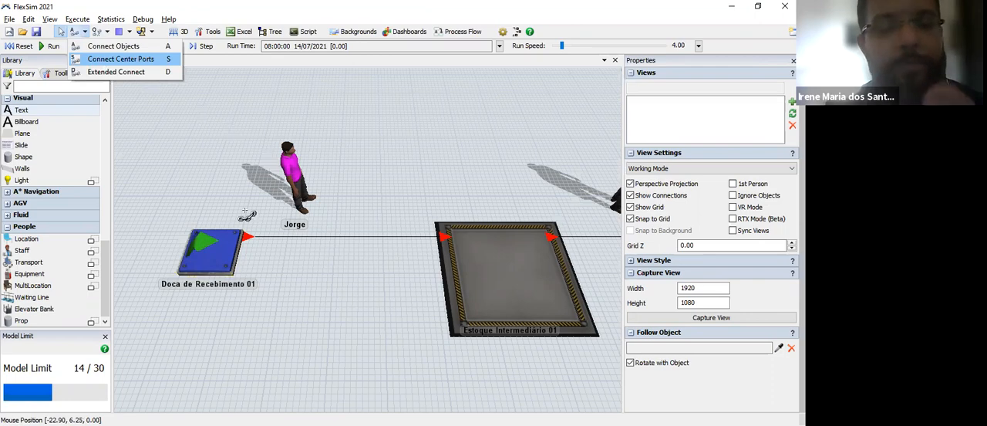
left_click(116, 63)
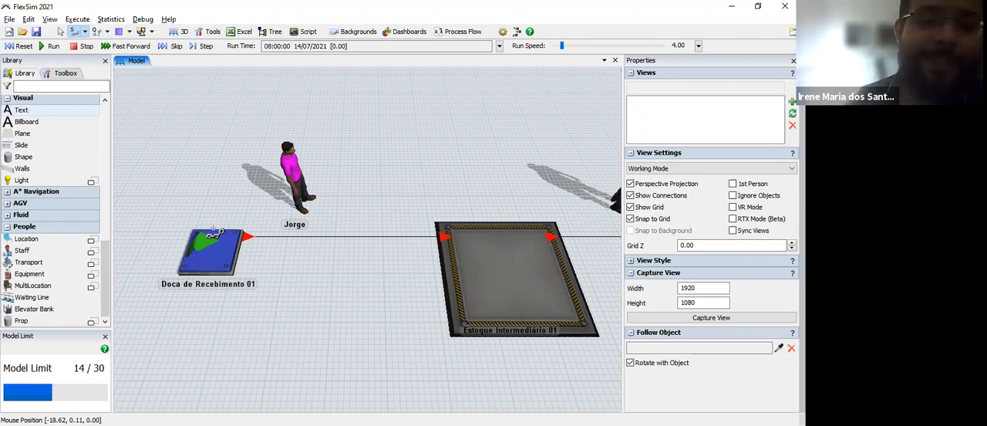
left_click(219, 247)
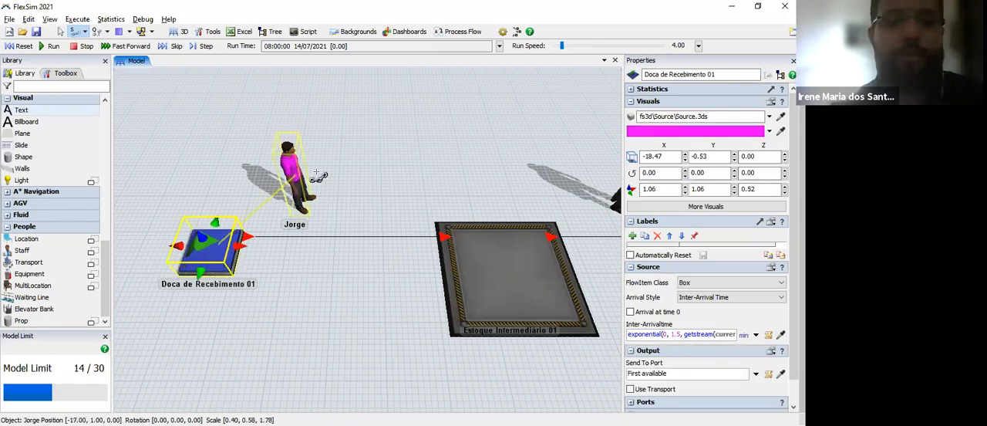
left_click(310, 179)
key("Escape")
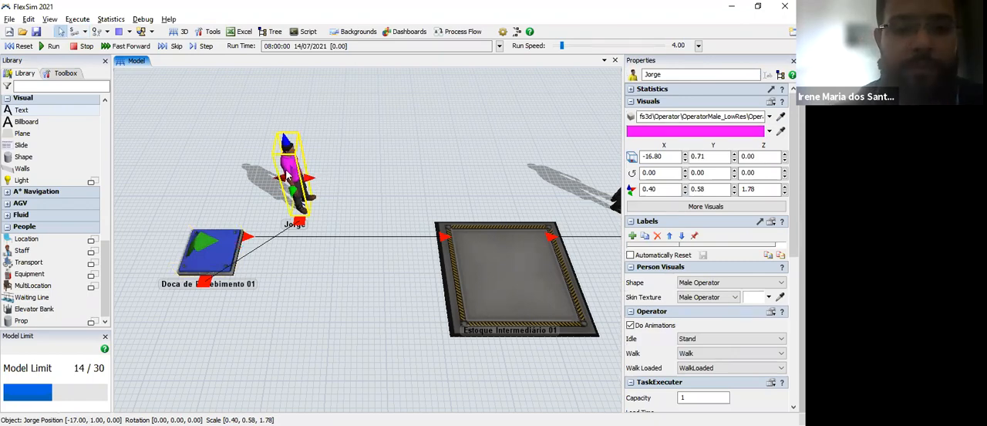
left_click(294, 336)
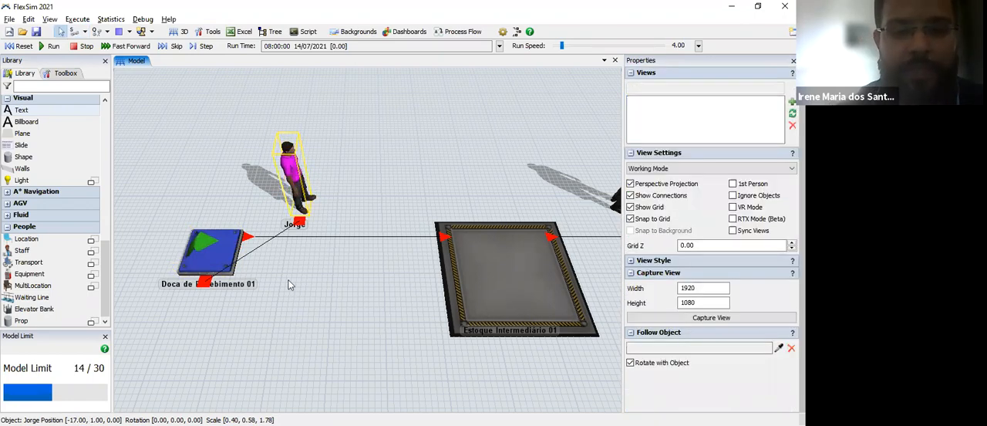
Step: Move the pink-shirted operator to the front side of the Doca de Recebimento 01 source, at about X -16.6, Y -2.2
left_click_drag(292, 231, 294, 382)
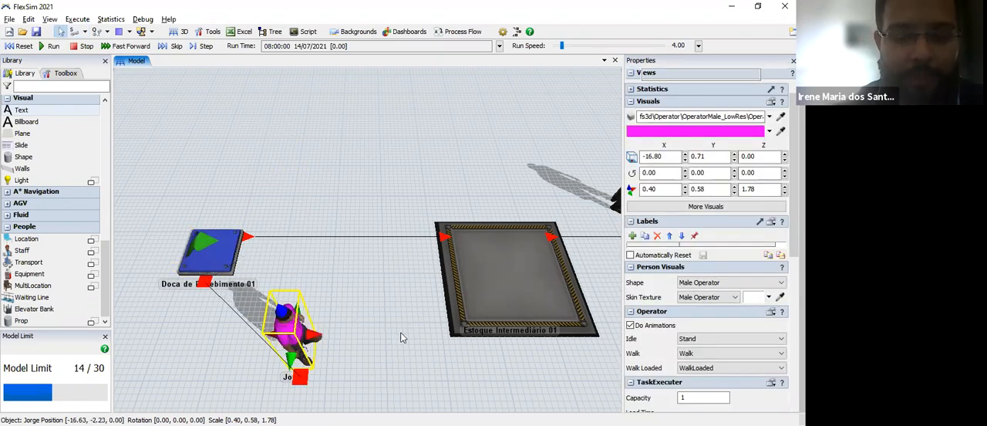
left_click_drag(374, 338, 377, 290)
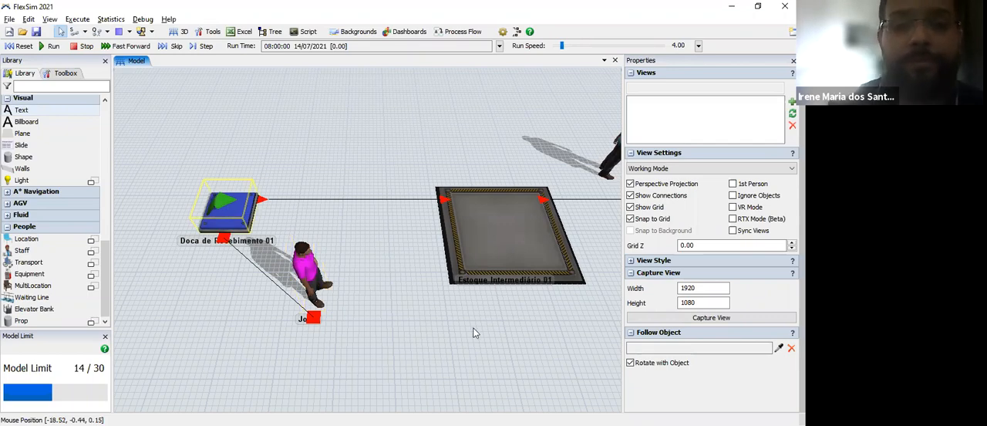
left_click_drag(563, 318, 428, 302)
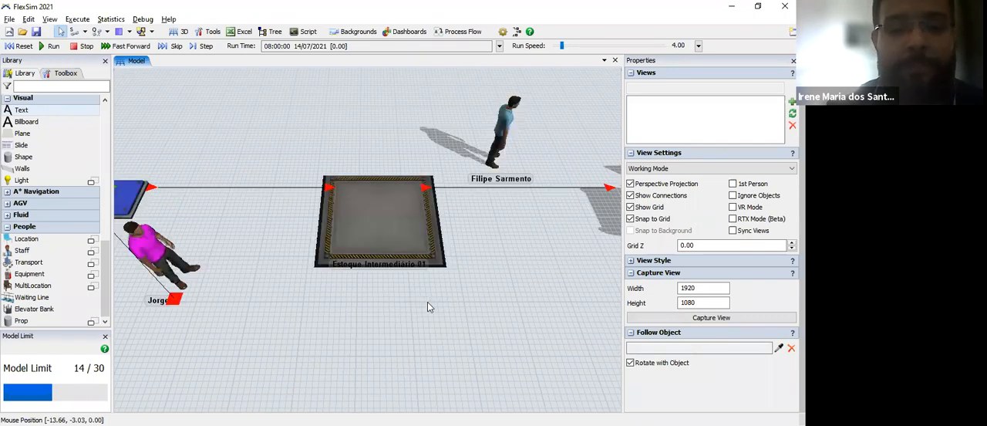
left_click_drag(205, 299, 516, 288)
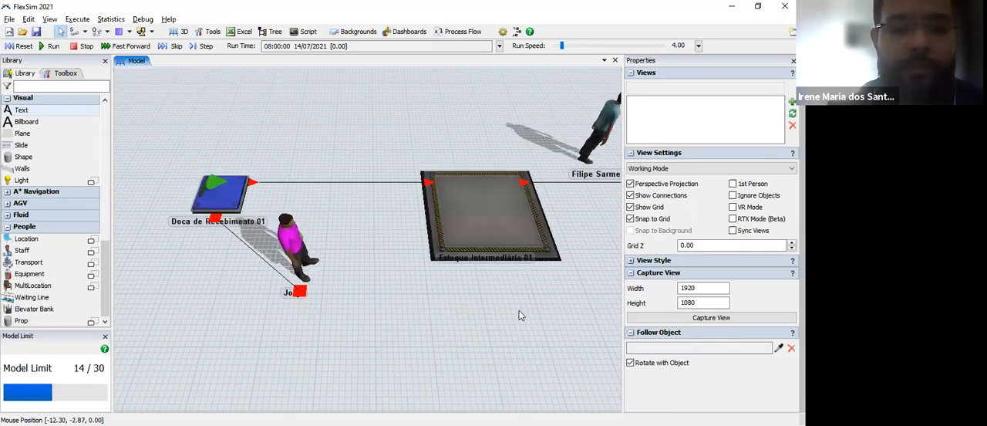
left_click_drag(403, 314, 400, 338)
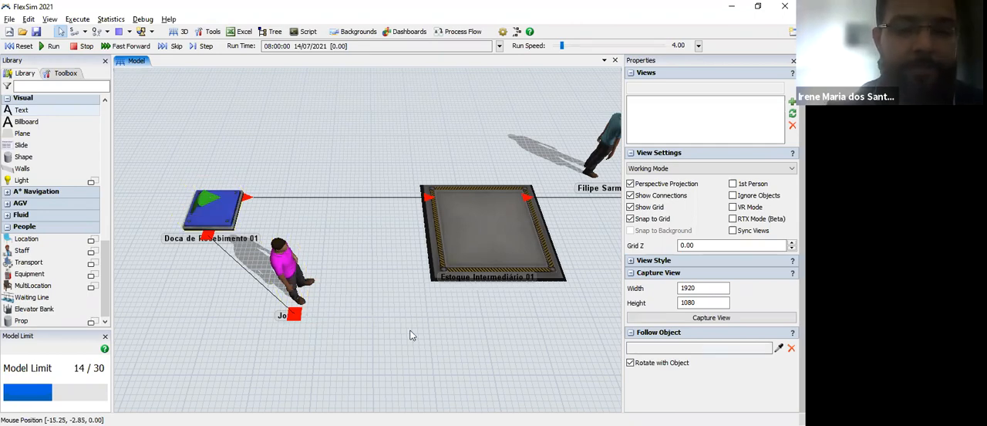
Step: Connect the Estoque Intermediário 01 queue to the blue-shirted operator with a center port connection
left_click_drag(237, 338, 221, 336)
left_click_drag(475, 221, 331, 317)
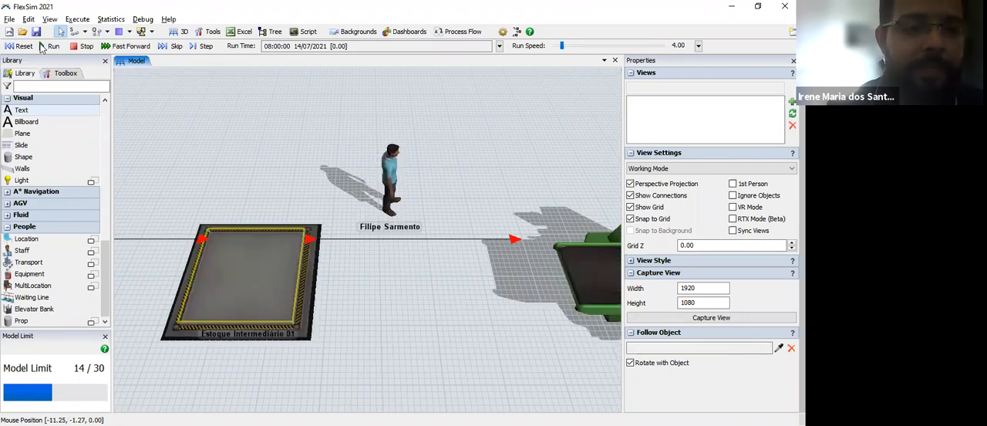
left_click(73, 33)
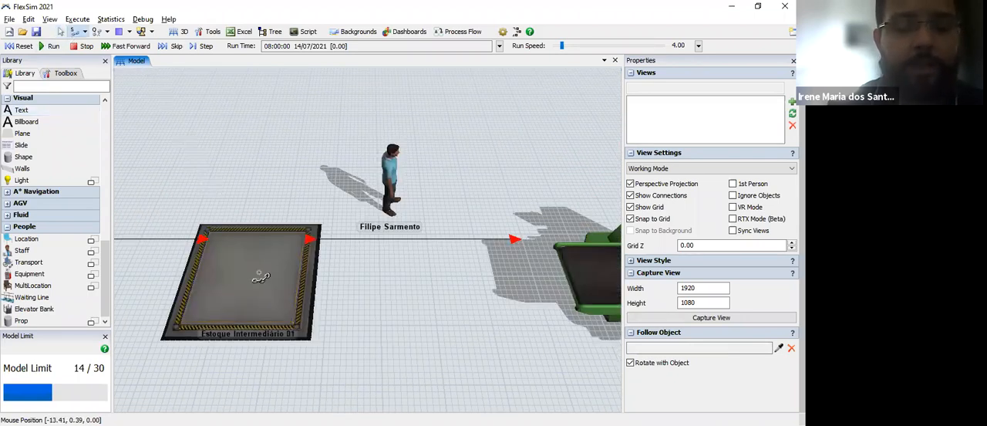
left_click(390, 179)
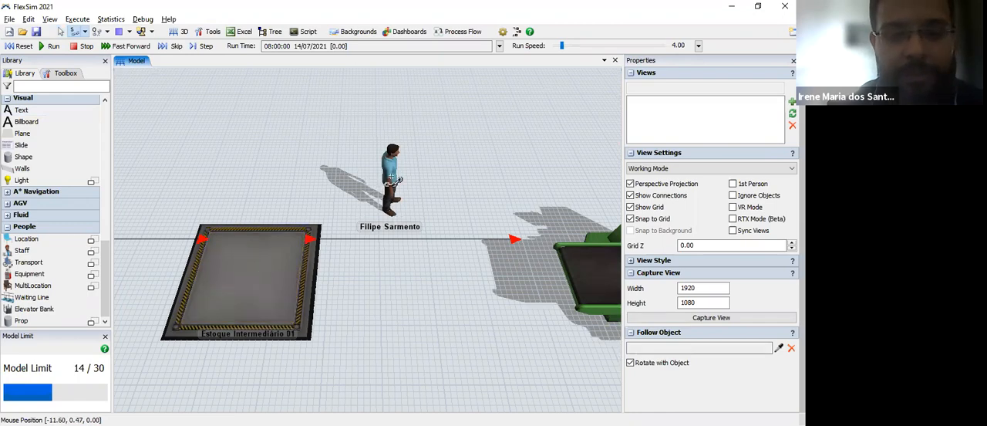
left_click(242, 268)
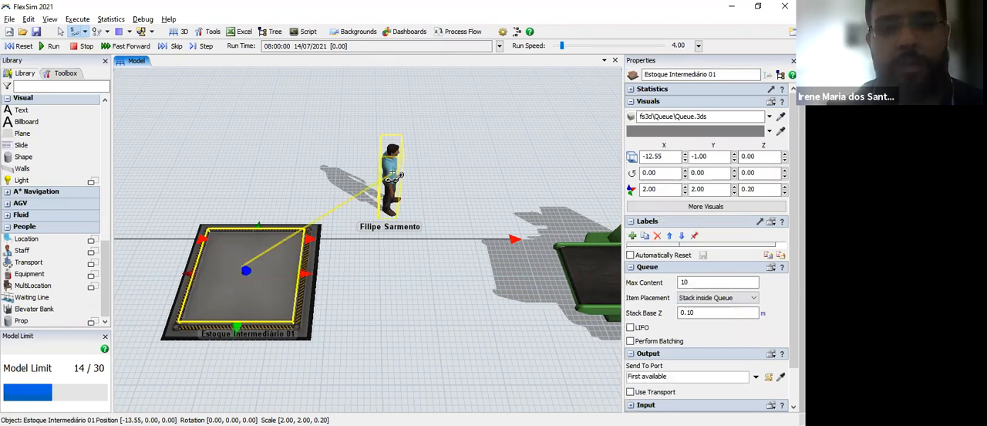
left_click(395, 176)
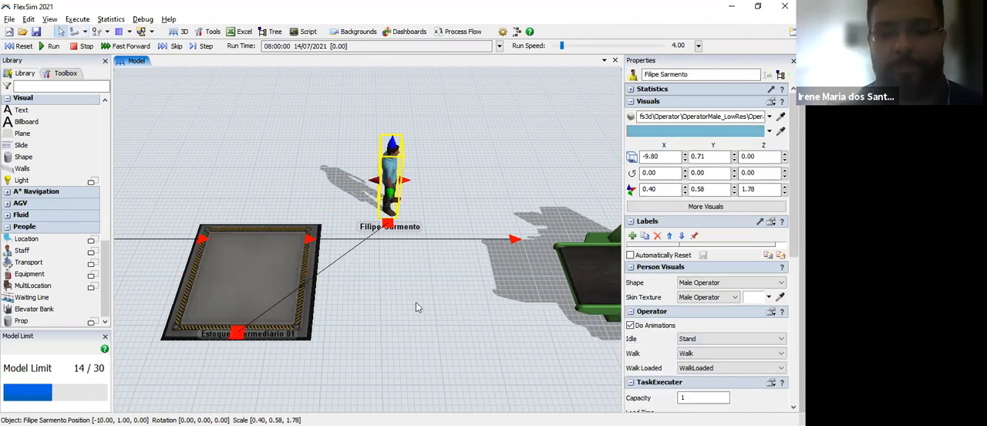
Step: Move the forklift transporter closer to the Estação de Armazenamento queue, at about X 8.3, Y 3.1
left_click_drag(359, 276, 167, 307)
left_click_drag(479, 290, 302, 306)
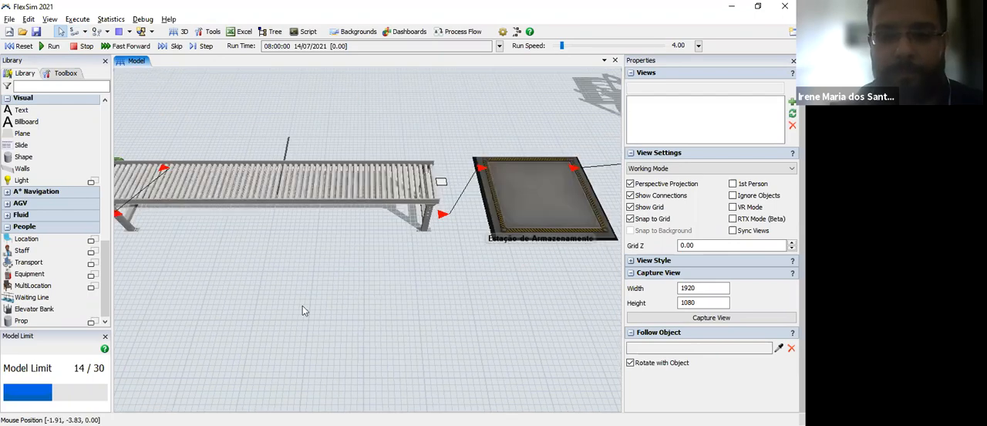
left_click_drag(563, 283, 424, 283)
left_click_drag(589, 233, 489, 177)
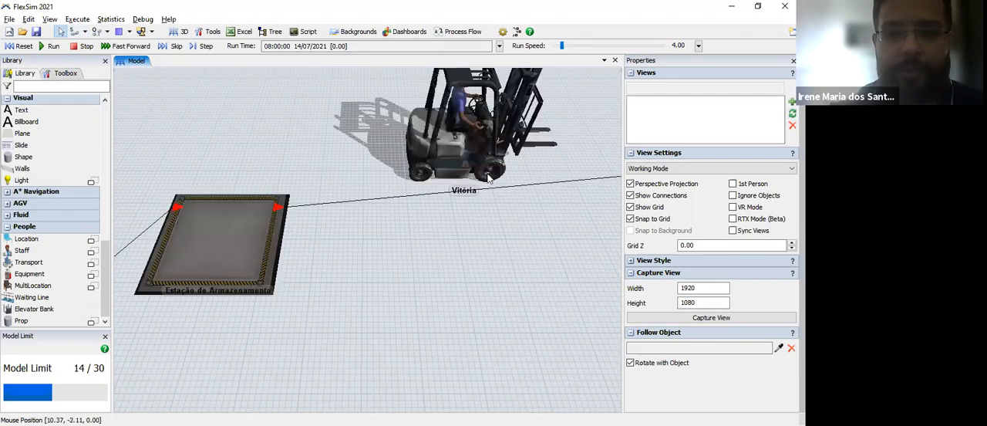
left_click_drag(423, 141, 466, 167)
left_click(466, 167)
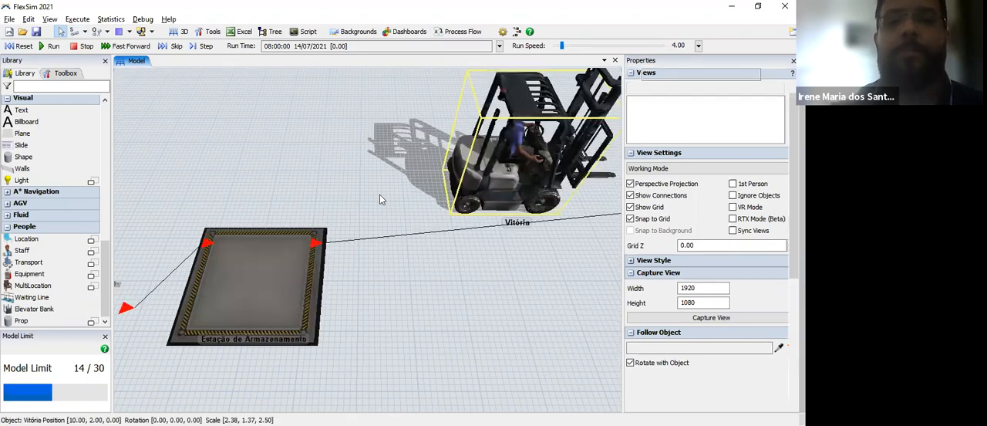
Step: Connect the Estação de Armazenamento queue to the forklift transporter with a center port connection
left_click(74, 32)
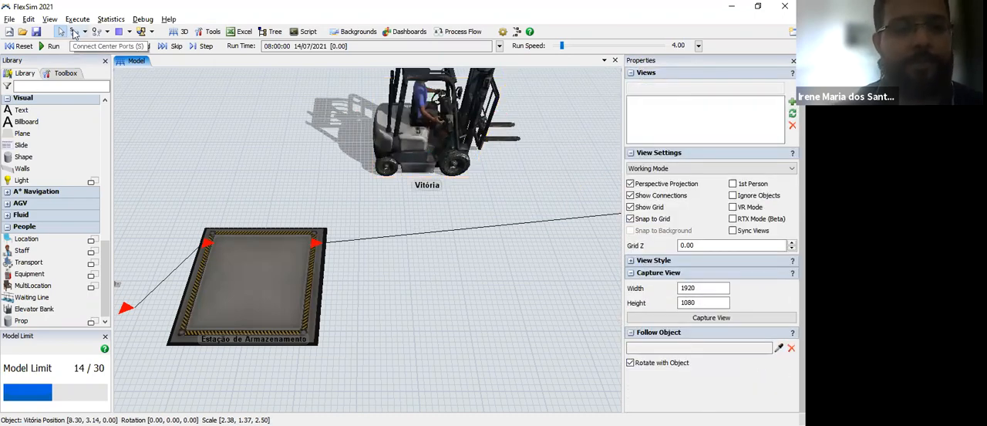
left_click(249, 272)
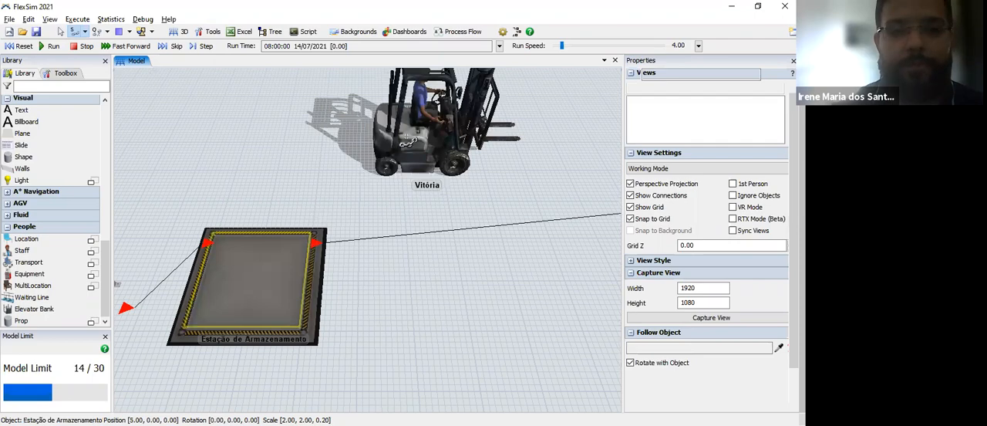
left_click(407, 136)
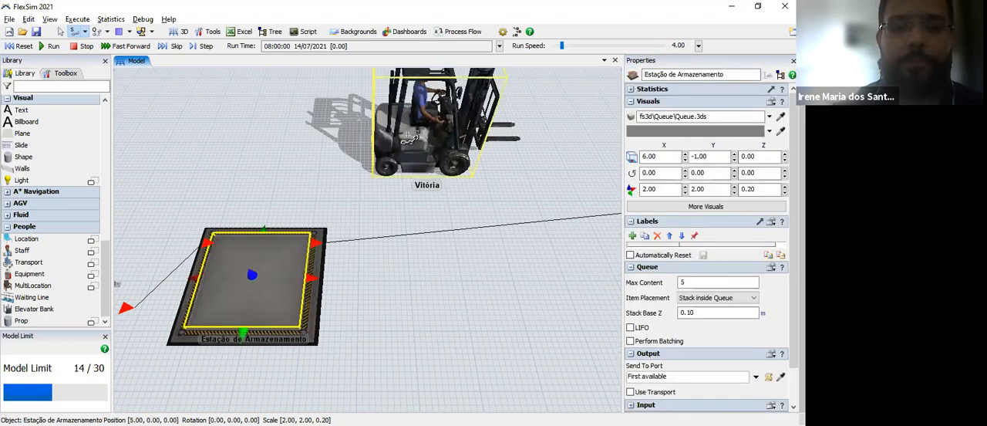
left_click(220, 272)
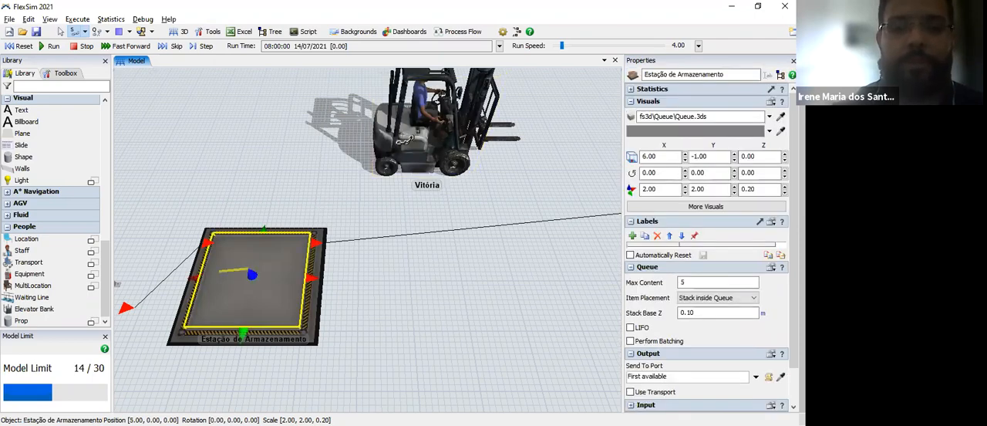
left_click(432, 211)
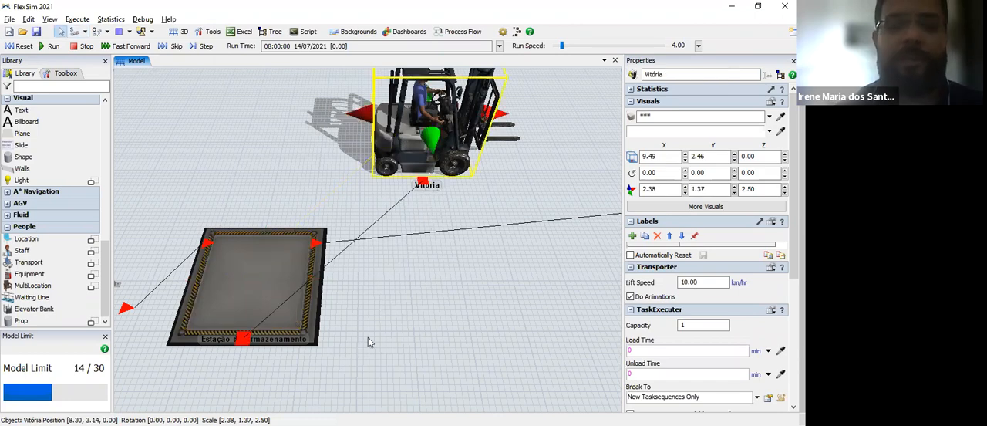
Step: Move the blue-shirted operator to the front side of the Estoque Intermediário 01 queue, at X -11, Y -4
left_click_drag(143, 221, 479, 158)
left_click_drag(266, 315, 527, 286)
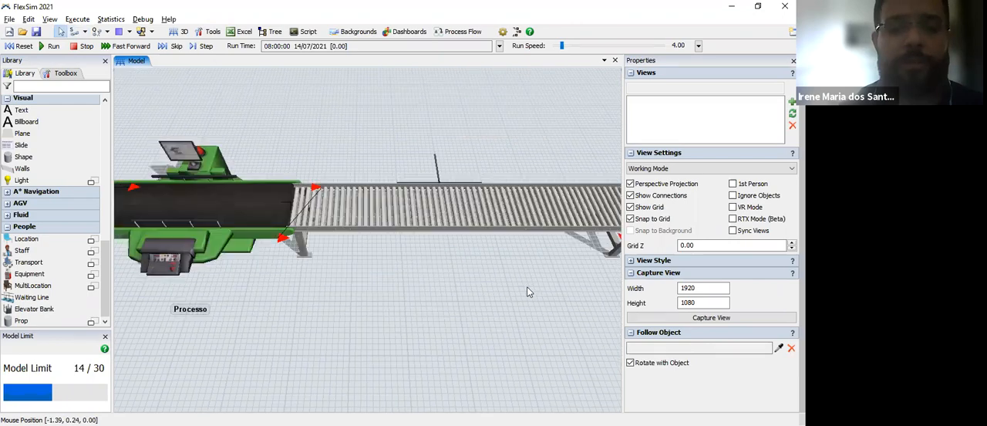
left_click_drag(237, 297, 507, 272)
left_click_drag(240, 244, 441, 253)
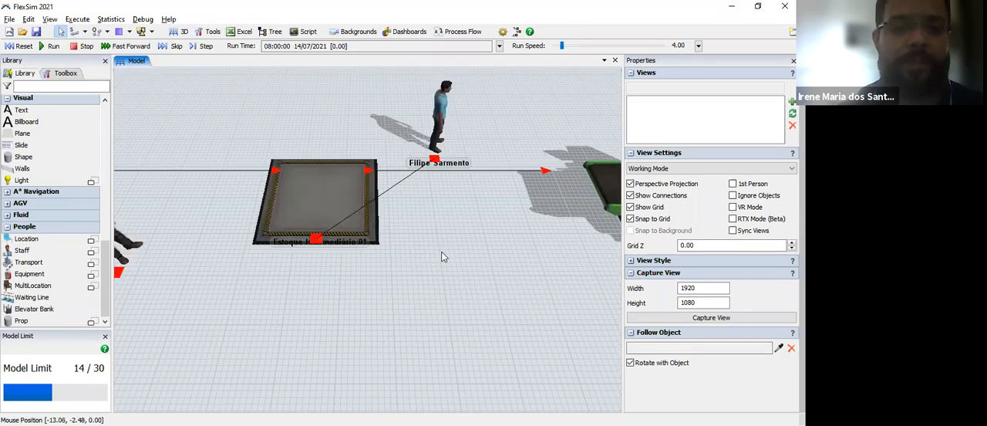
left_click_drag(135, 211, 331, 246)
scroll(360, 265, "up", 5)
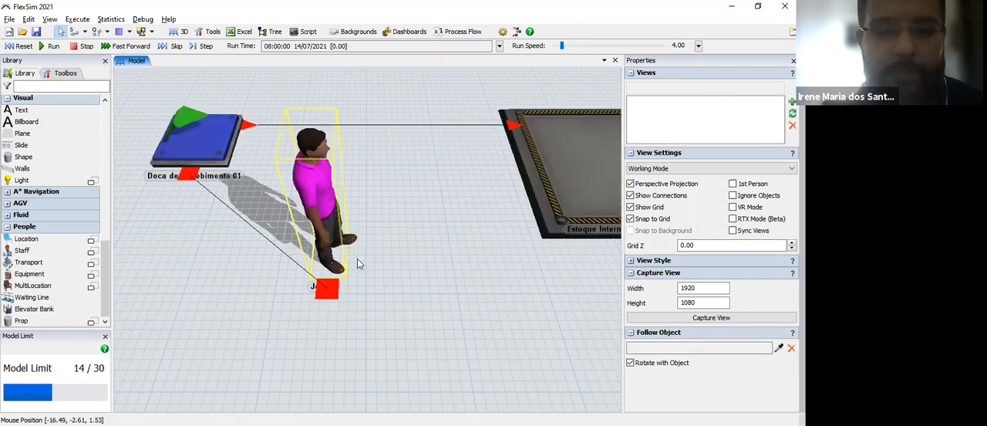
scroll(364, 319, "down", 4)
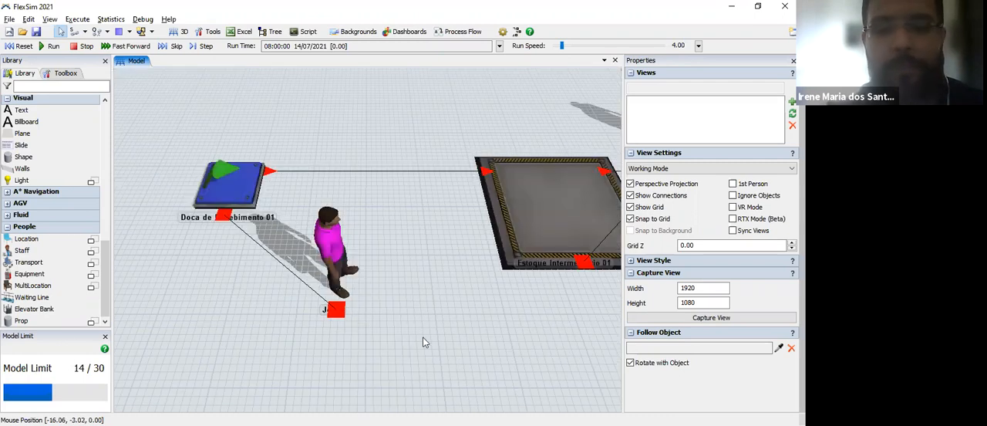
scroll(277, 256, "down", 4)
left_click_drag(556, 190, 423, 130)
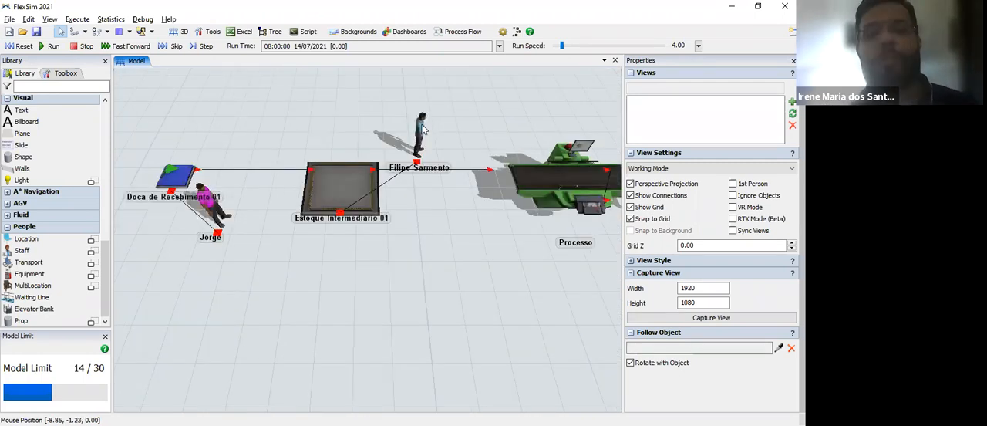
left_click(421, 132)
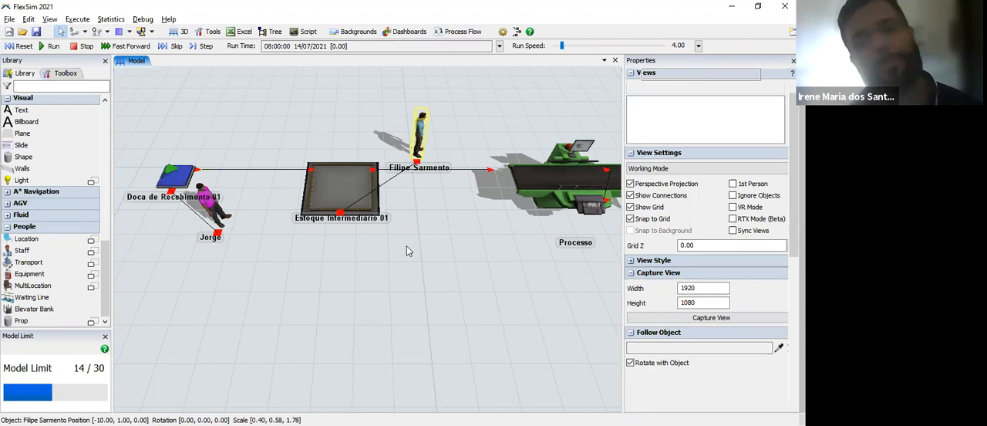
left_click_drag(420, 133, 408, 251)
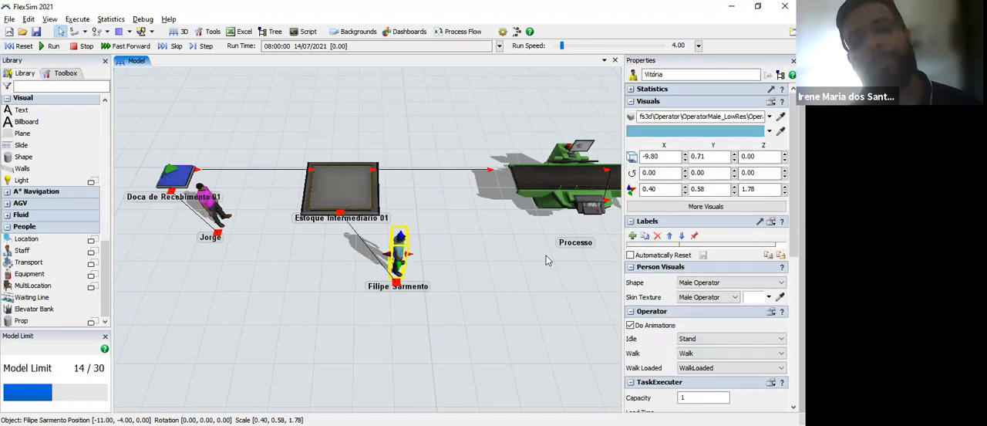
left_click(509, 294)
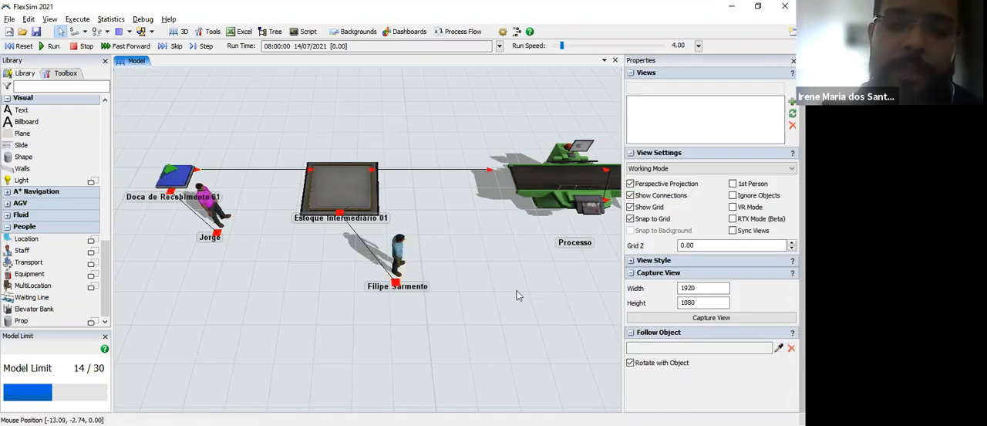
left_click_drag(456, 235, 152, 263)
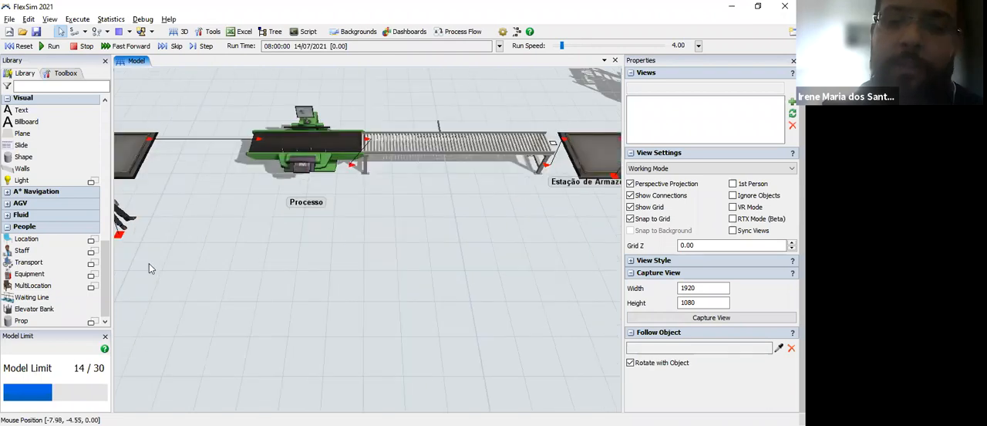
Step: Move the forklift transporter in front of the Estação de Armazenamento queue, to about X 7.4, Y -4.4
left_click_drag(495, 231, 274, 236)
left_click_drag(501, 252, 459, 269)
left_click(458, 113)
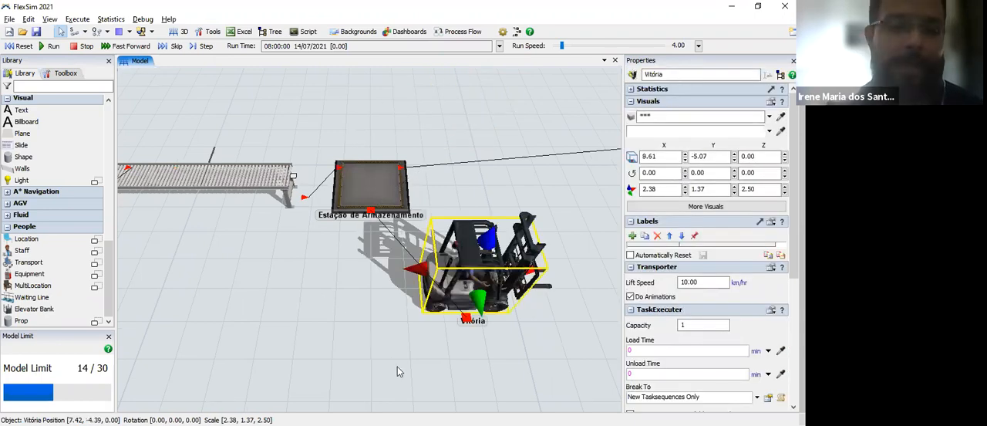
left_click(174, 268)
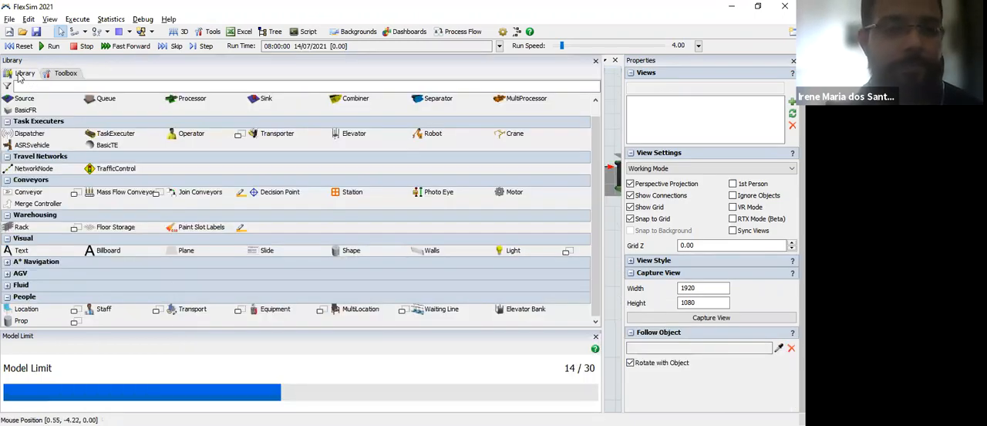
Step: Enable Use Transport in the output settings of the Doca de Recebimento 01 source
left_click(19, 71)
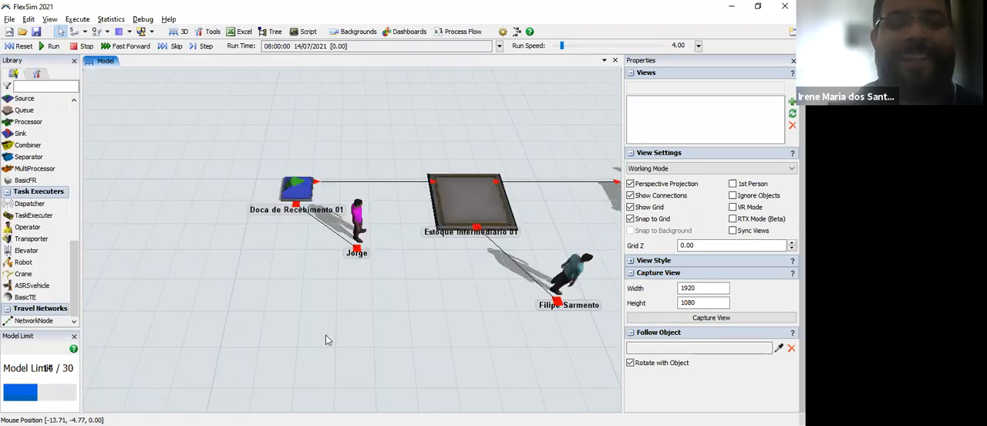
left_click_drag(370, 214, 311, 206)
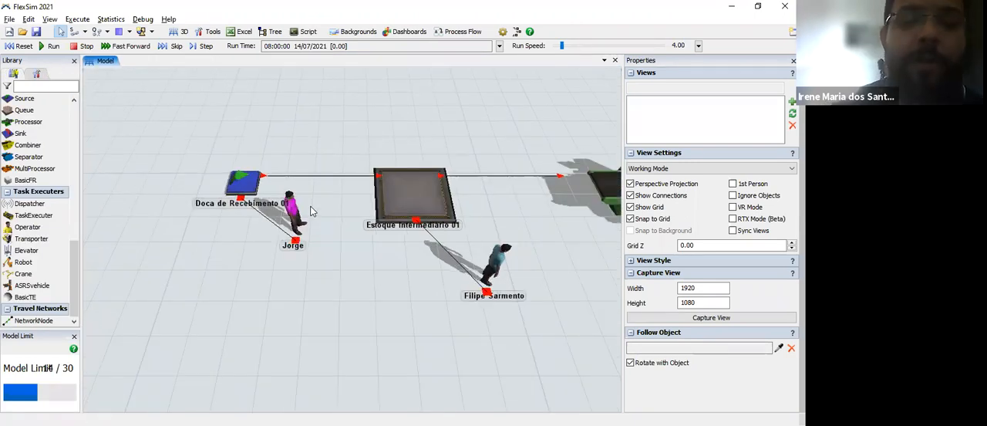
left_click(243, 179)
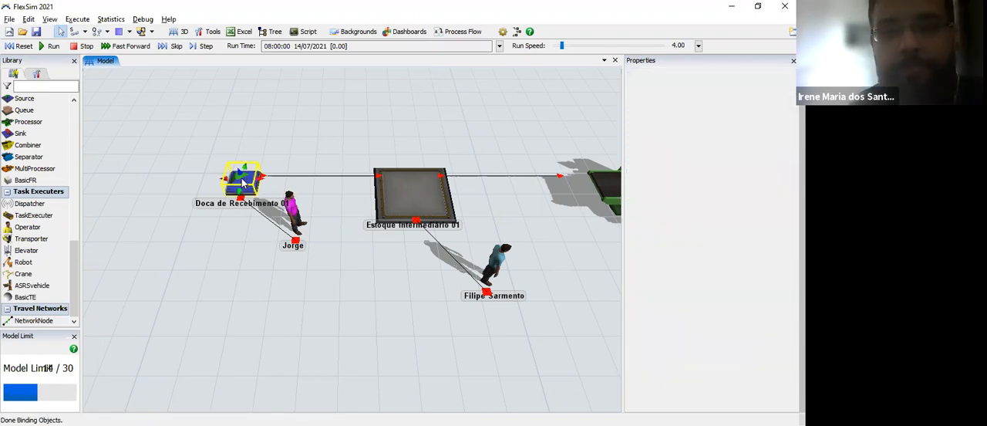
double_click(243, 183)
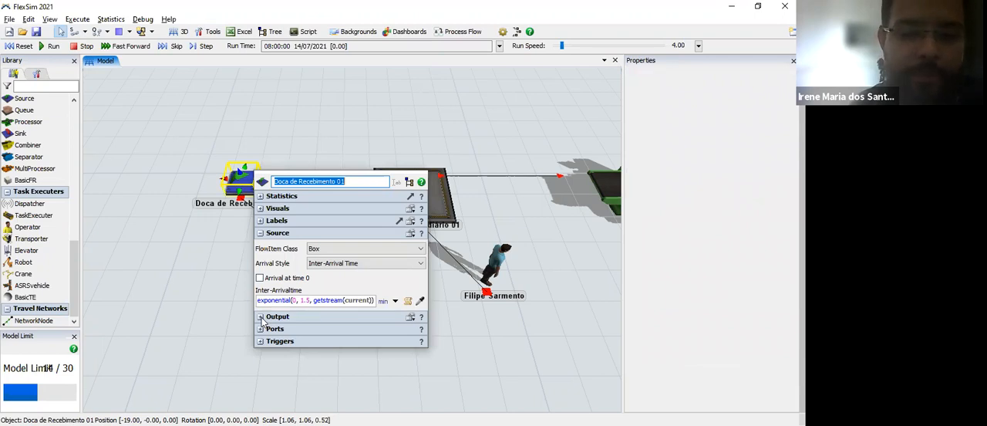
left_click(260, 317)
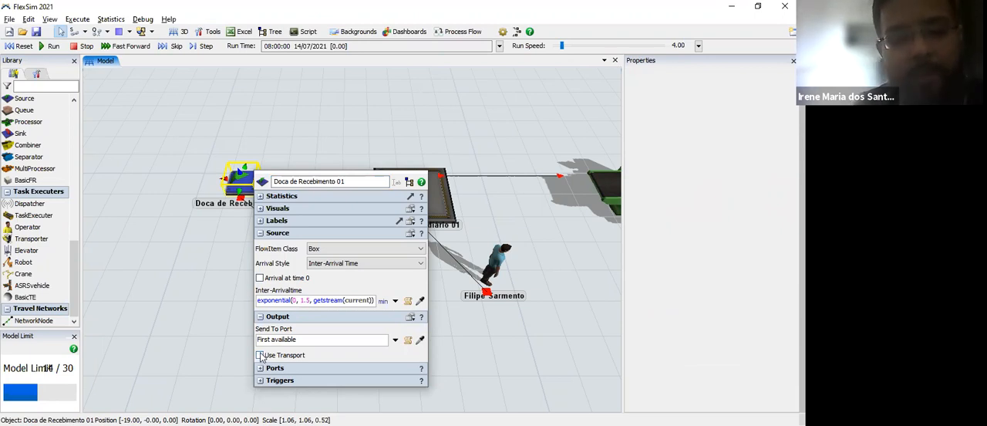
left_click(294, 353)
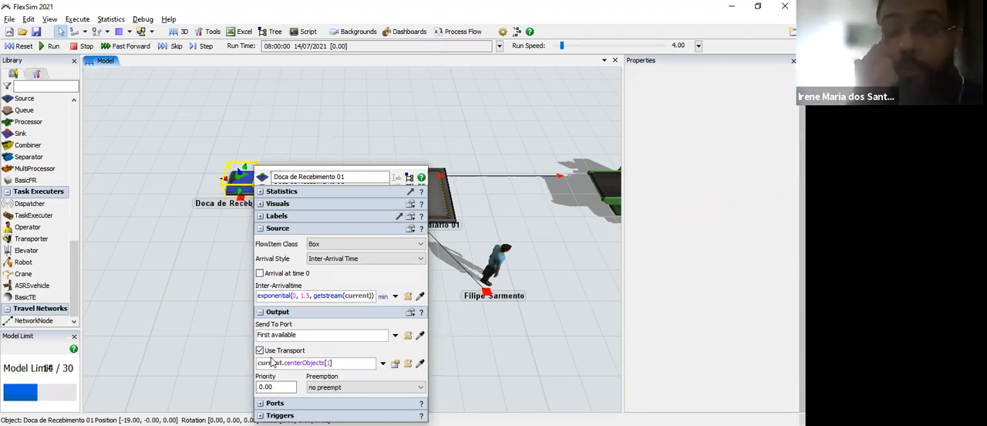
left_click(203, 350)
Step: Enable Use Transport in the output settings of the Estoque Intermediário 01 queue
left_click_drag(421, 281, 340, 293)
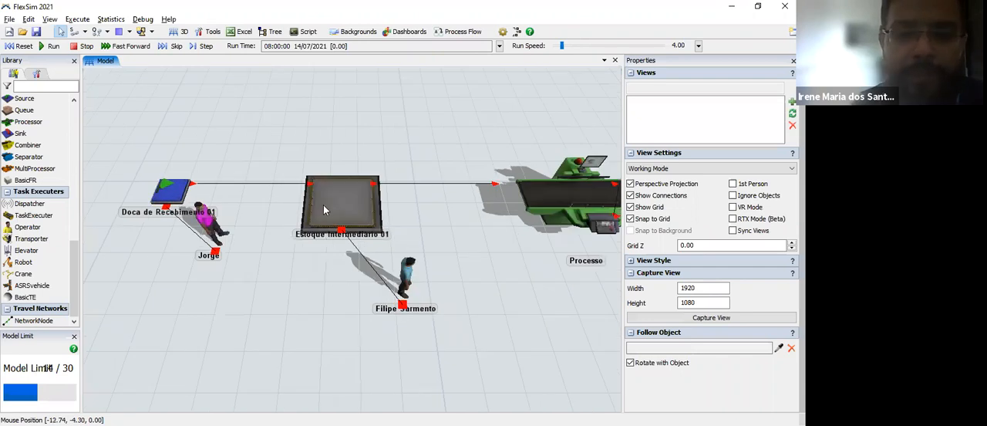
left_click(326, 209)
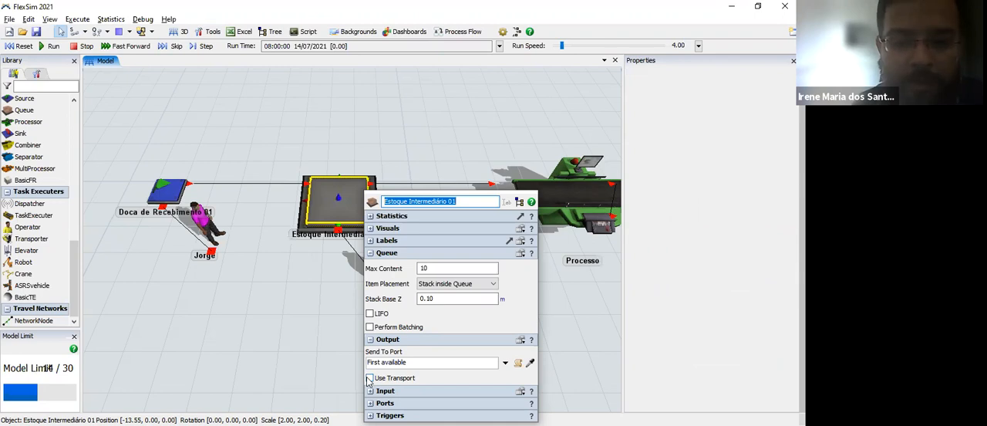
left_click(546, 302)
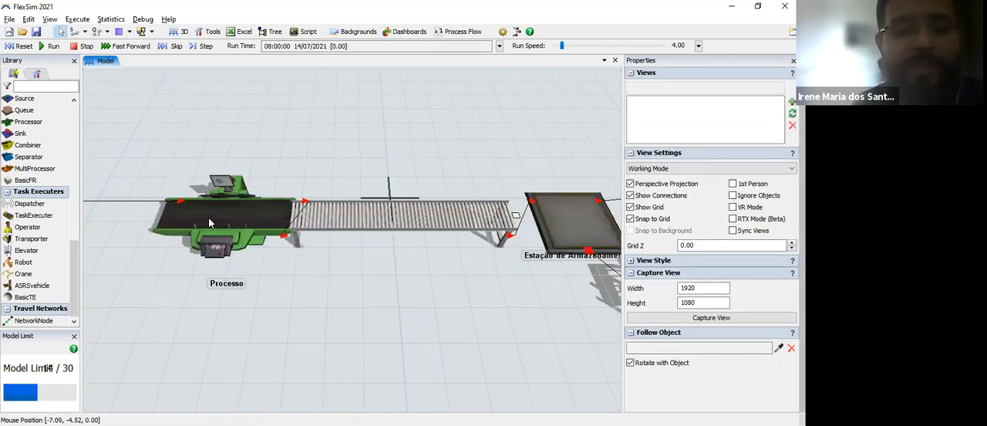
Step: Enable Use Transport in the output settings of the Estação de Armazenamento queue
left_click(208, 220)
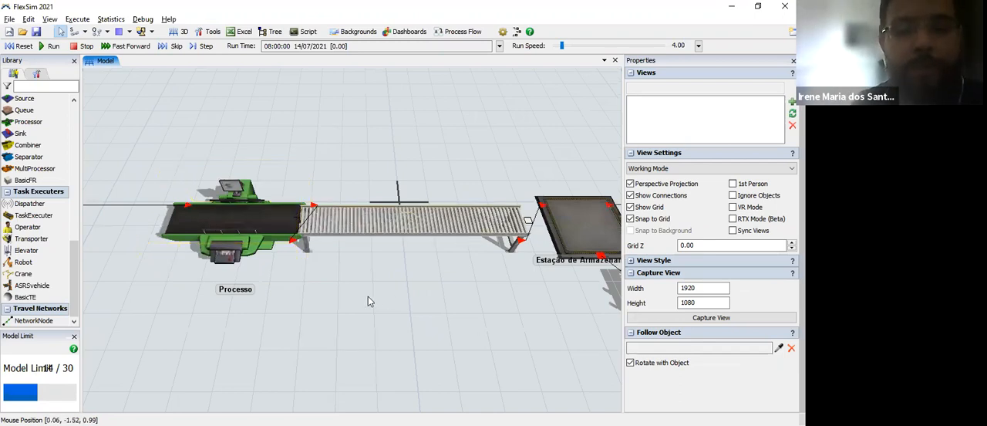
left_click_drag(332, 303, 137, 310)
left_click_drag(471, 164, 361, 162)
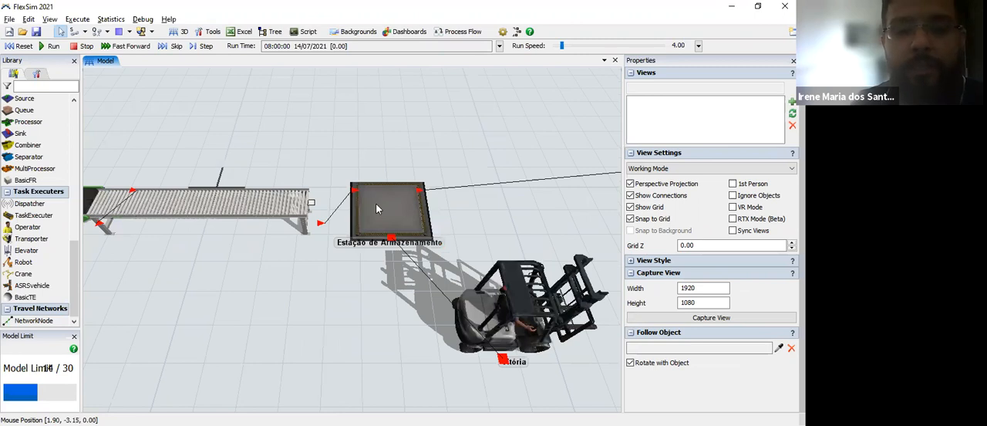
left_click(377, 209)
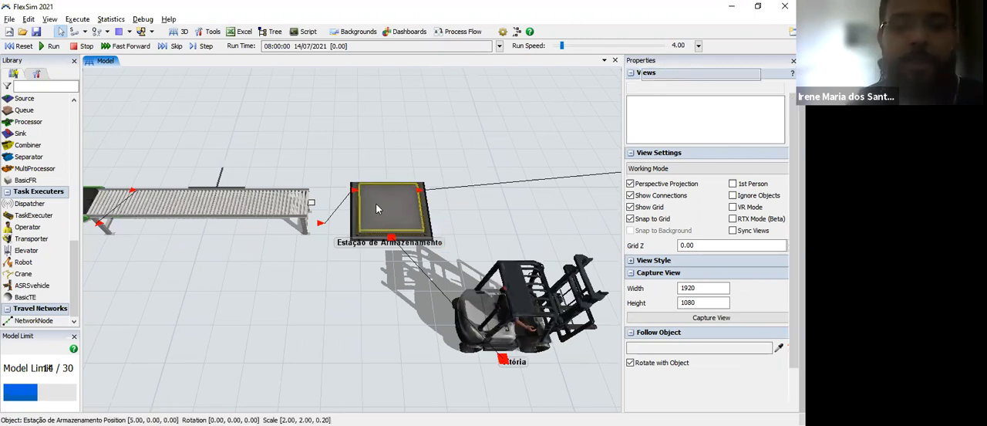
left_click(377, 208)
double_click(377, 208)
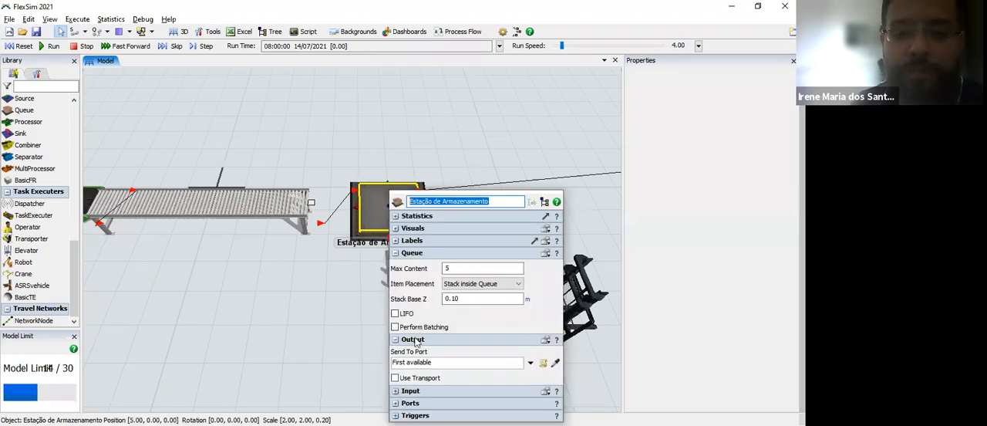
left_click(396, 378)
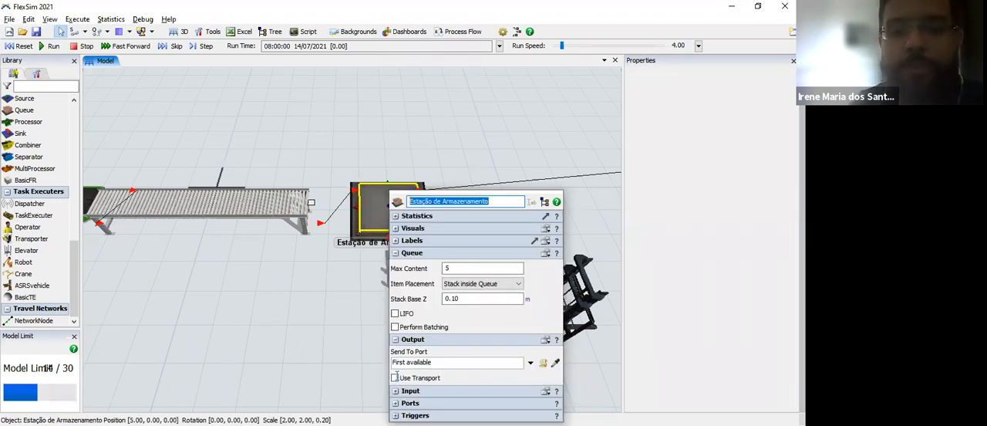
left_click(289, 312)
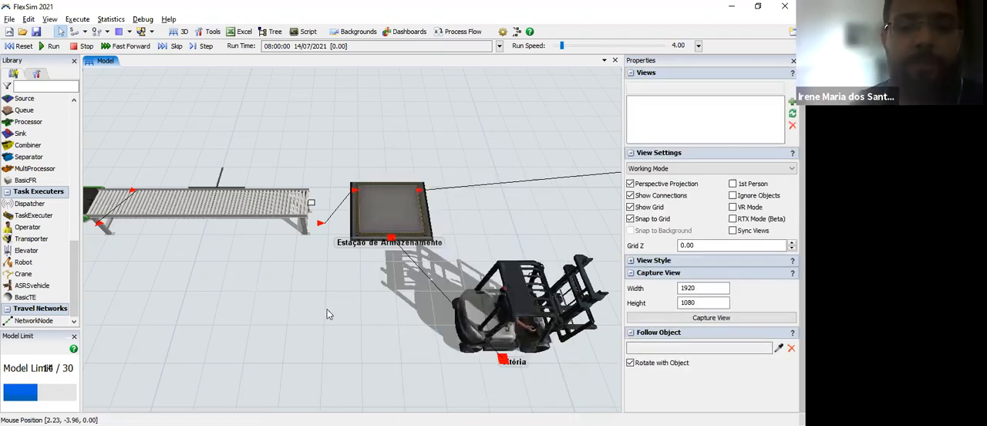
Step: Examine the whole process line and its connections, from the receiving dock through the processor and conveyor to the storage rack
scroll(327, 314, "down", 3)
left_click_drag(328, 313, 478, 307)
scroll(332, 320, "down", 2)
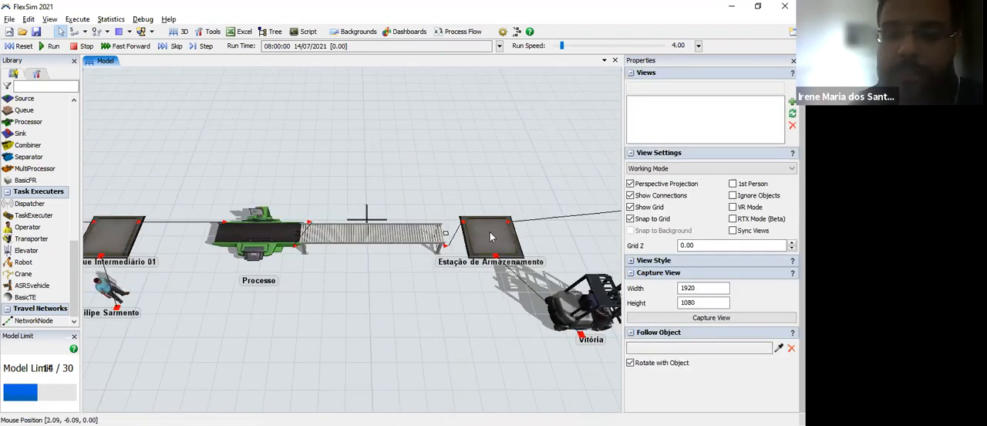
left_click_drag(576, 270, 309, 262)
left_click_drag(605, 251, 395, 272)
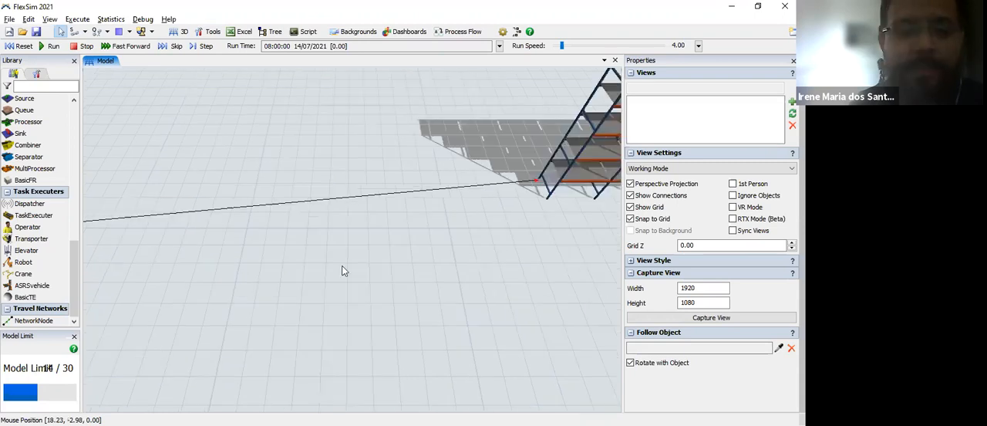
left_click_drag(262, 277, 594, 258)
left_click_drag(230, 300, 464, 303)
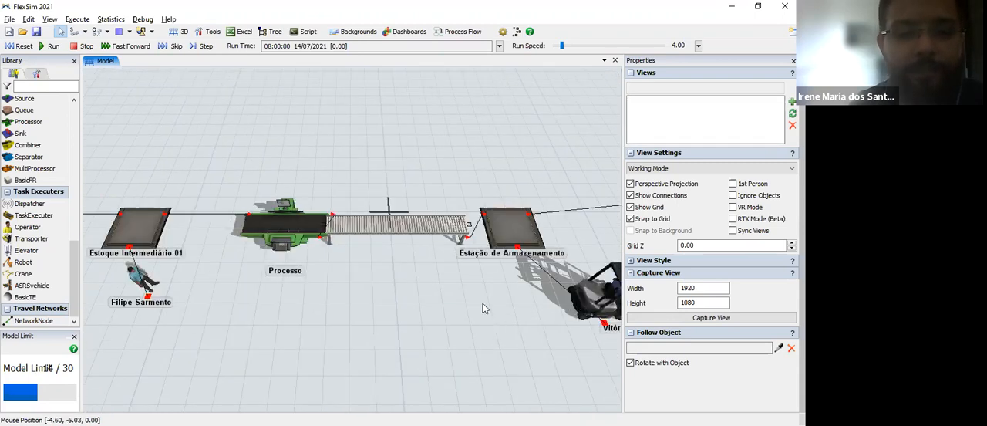
left_click_drag(349, 308, 351, 308)
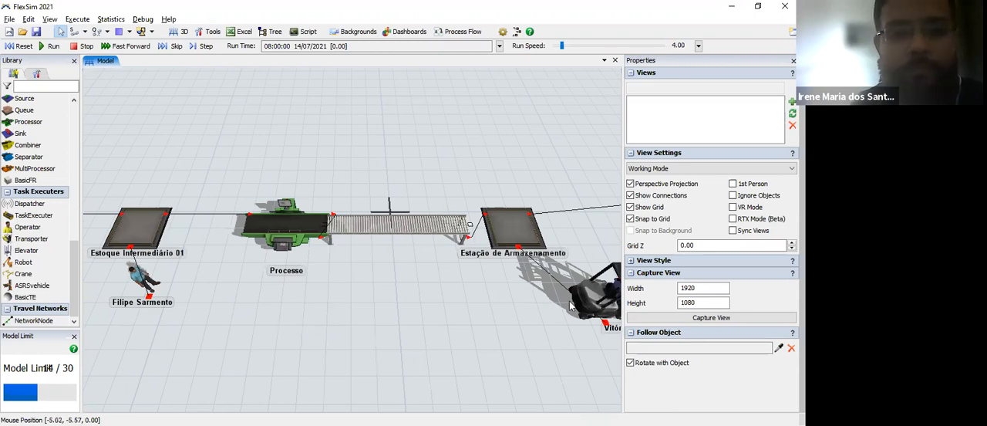
left_click_drag(204, 301, 485, 289)
left_click_drag(613, 272, 513, 263)
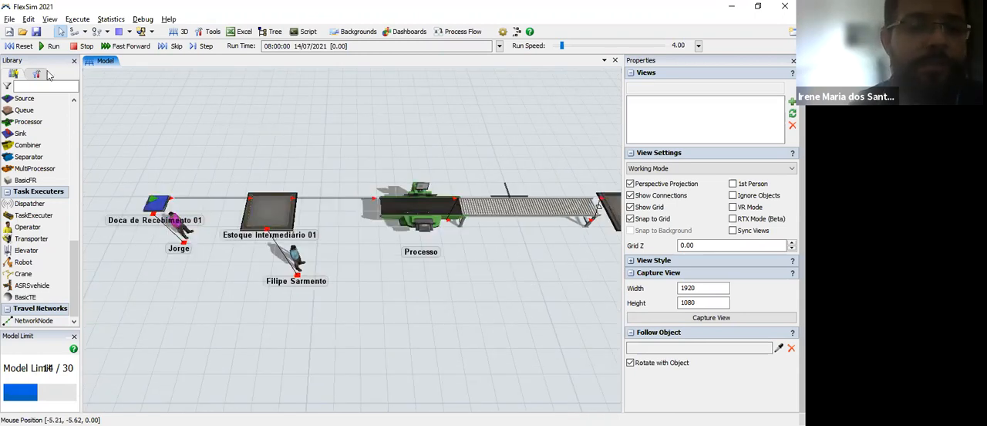
Step: Reset the simulation and lower the run speed to about 2.07
left_click(22, 50)
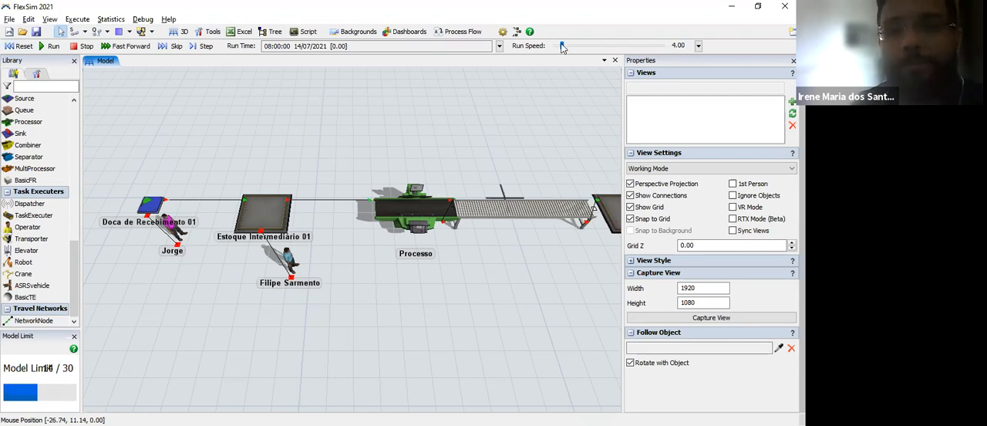
left_click_drag(561, 47, 561, 48)
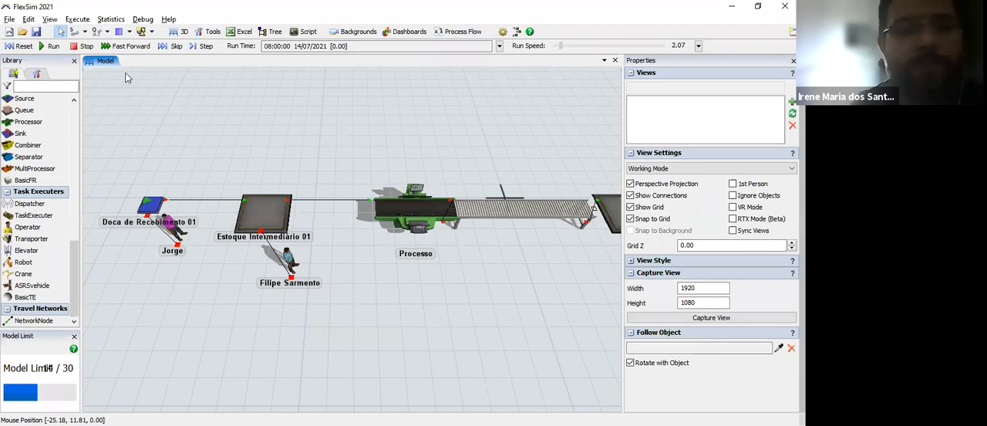
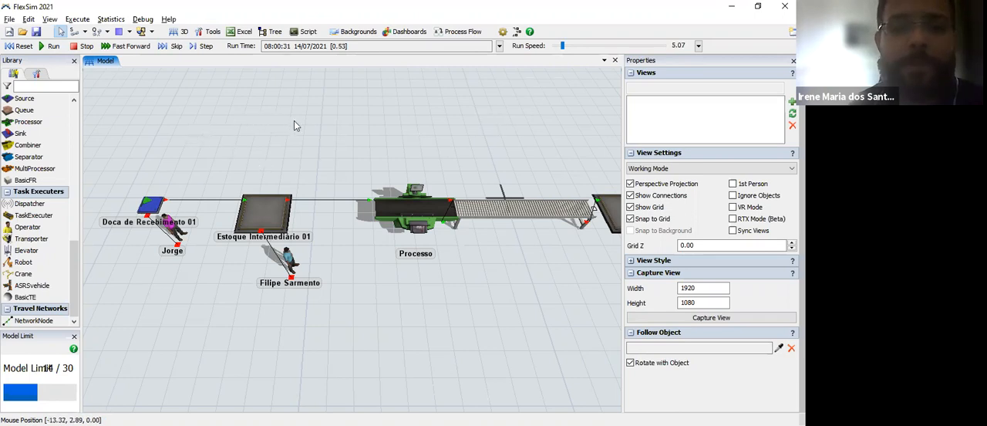
Step: Reset the model and set the inter-arrival time of the Doca de Recebimento 01 source to exponential(0, 1, getstream(current)) minutes
left_click_drag(294, 120, 353, 74)
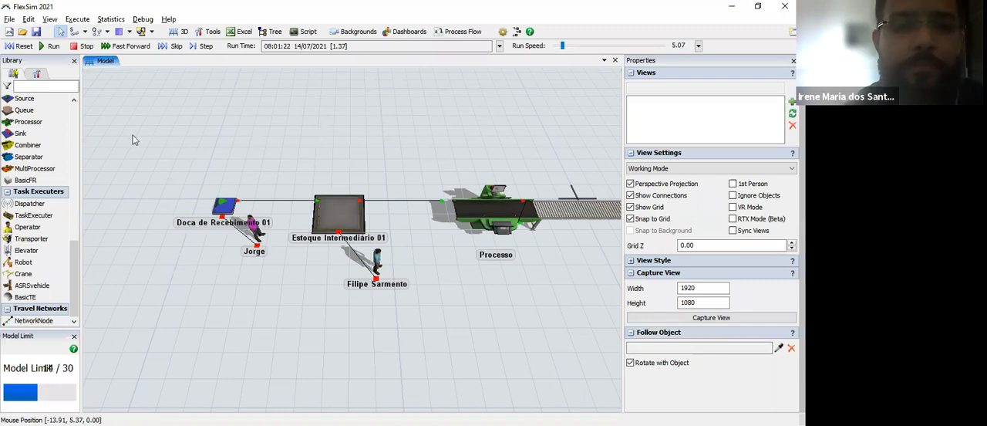
left_click(234, 210)
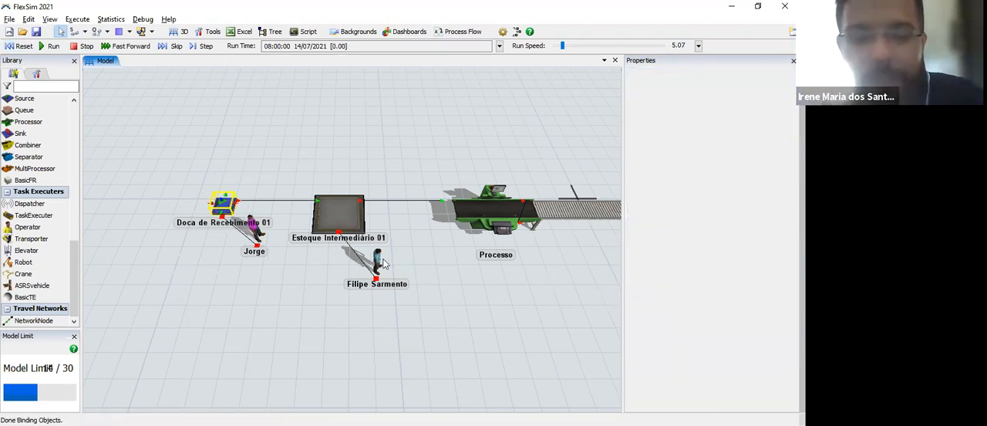
left_click(439, 296)
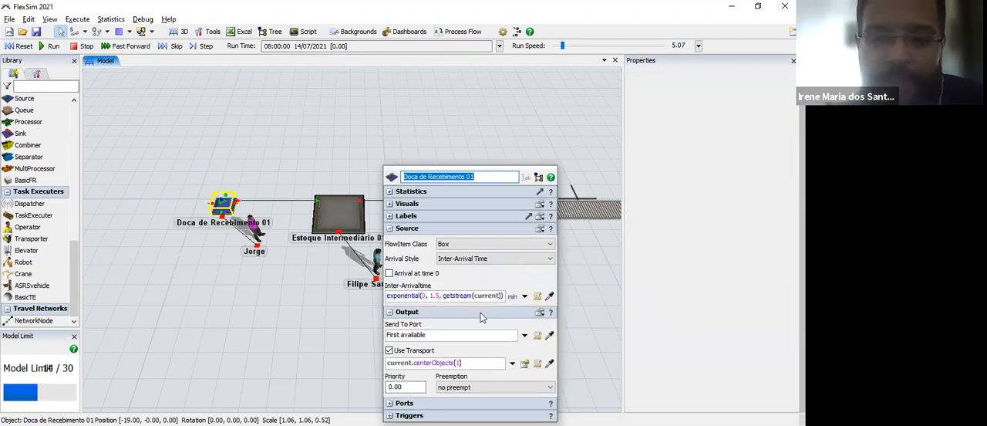
key("BackSpace")
key("BackSpace")
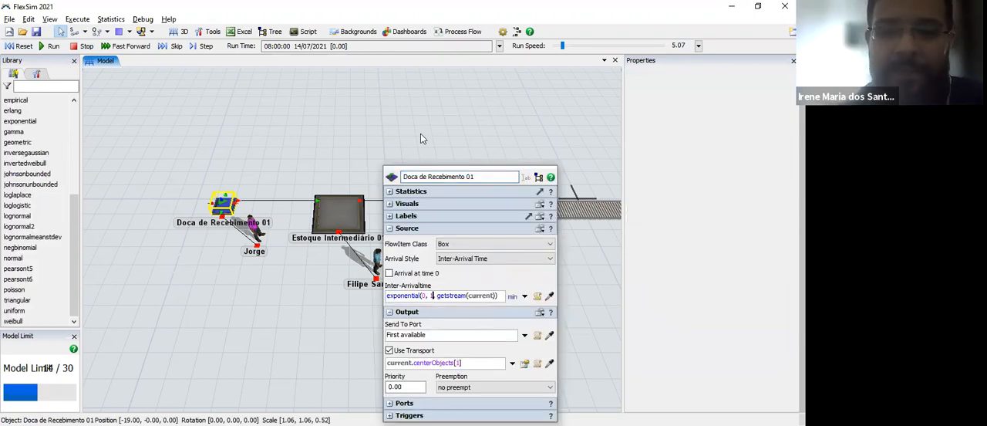
left_click(488, 129)
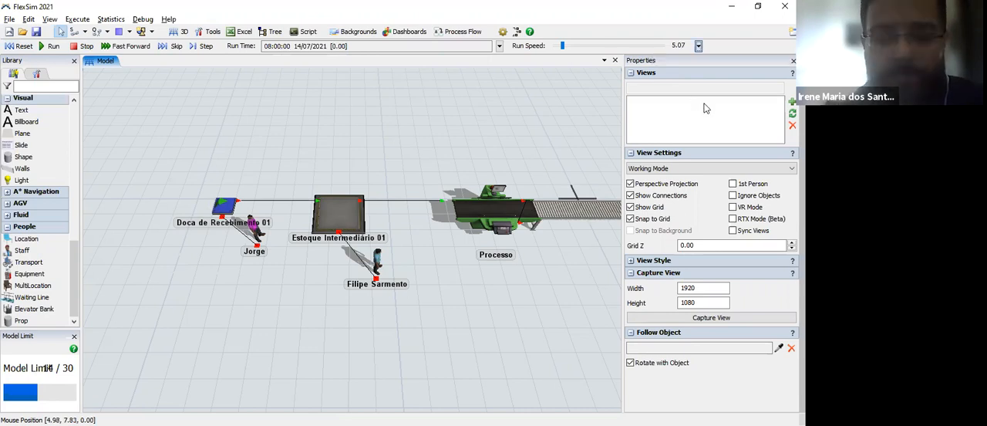
Step: Set the run speed to 6.00 and run the simulation
left_click(698, 45)
type("6")
left_click(755, 100)
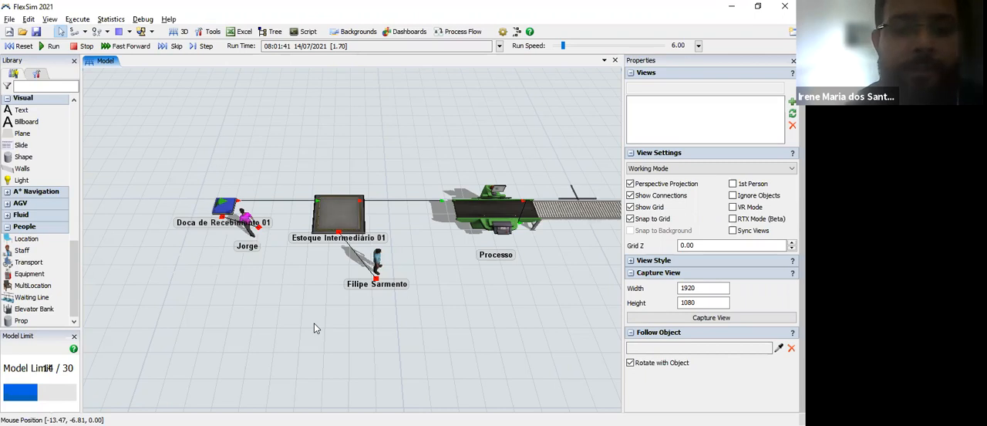
Step: Examine how the two operators carry boxes from the receiving dock through the intermediate queue to the processor during the run
left_click_drag(260, 290, 147, 302)
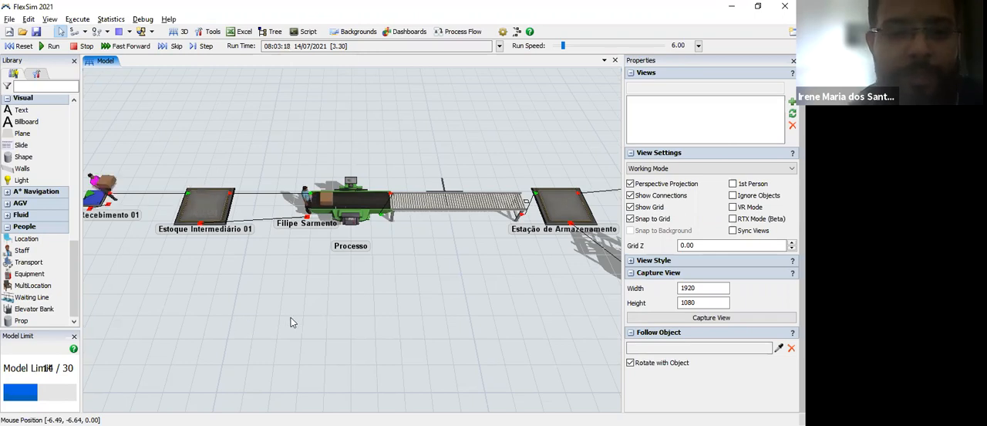
left_click_drag(290, 323, 340, 320)
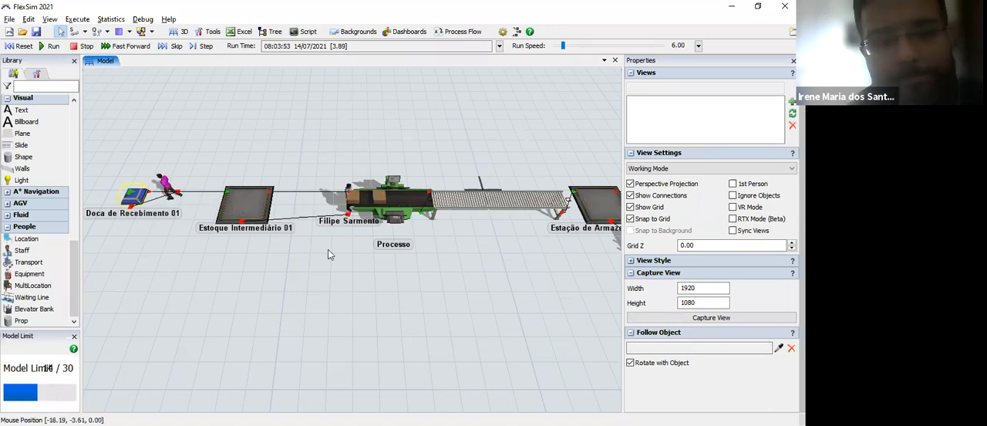
scroll(325, 249, "up", 4)
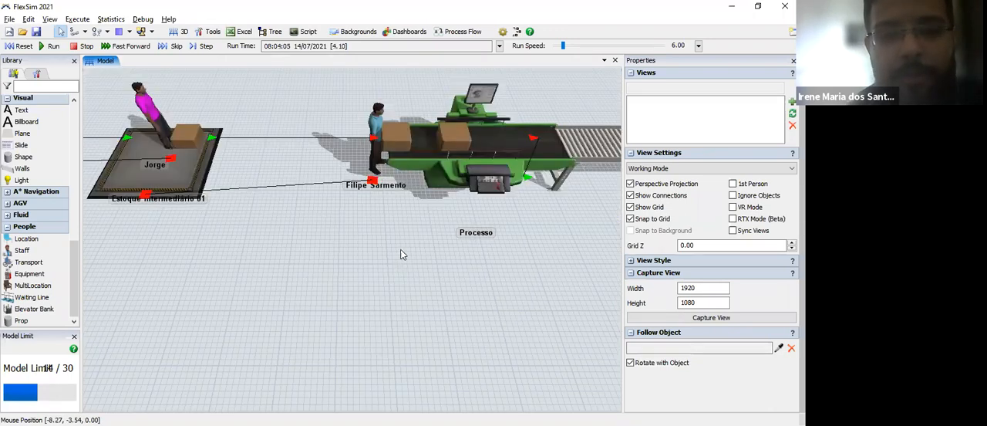
left_click_drag(435, 194, 408, 221)
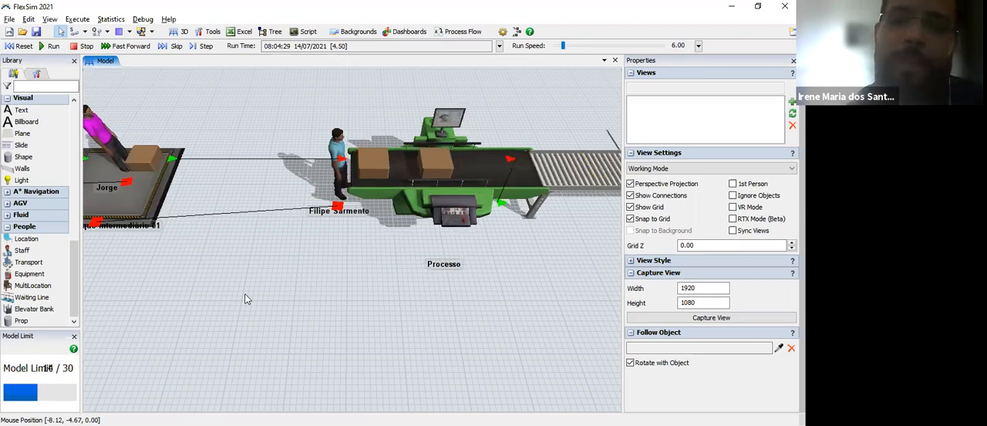
left_click_drag(247, 299, 217, 273)
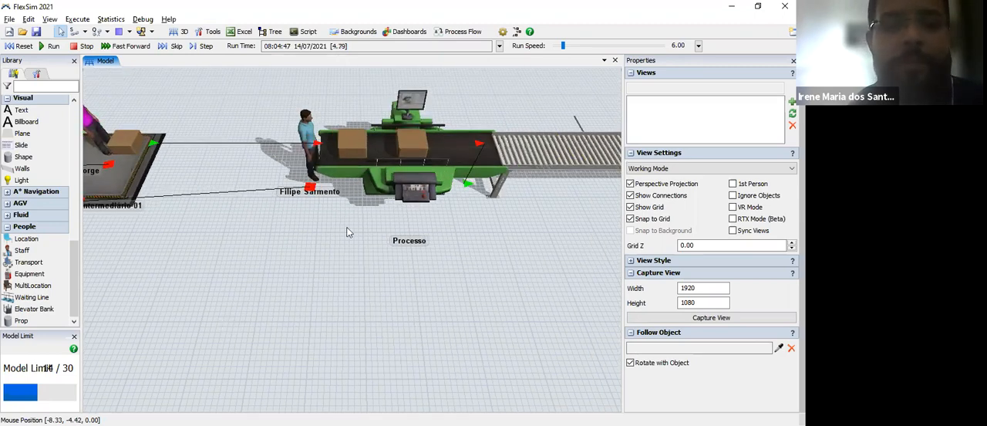
left_click_drag(205, 150, 274, 146)
left_click_drag(201, 265, 277, 279)
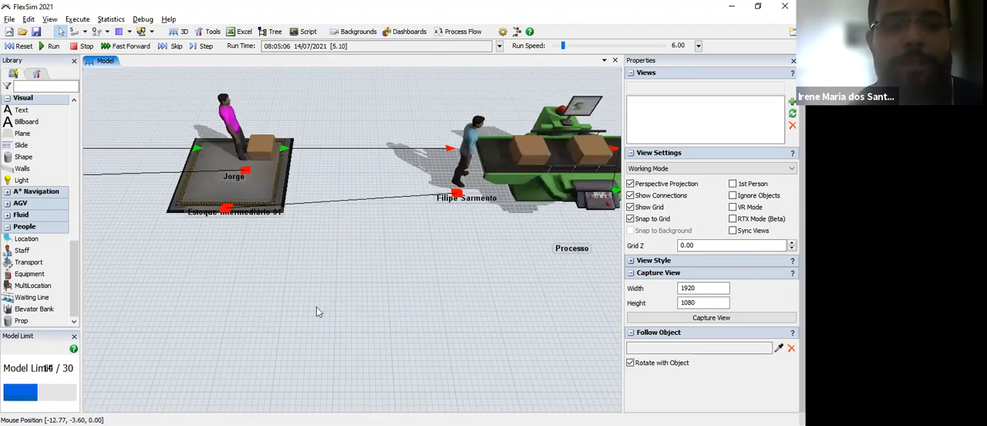
left_click_drag(159, 181, 451, 268)
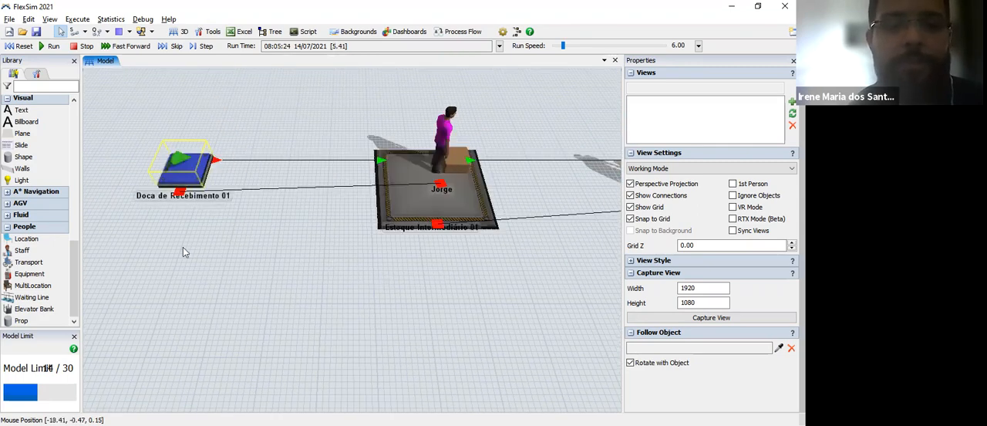
left_click_drag(183, 247, 38, 214)
left_click_drag(588, 305, 353, 305)
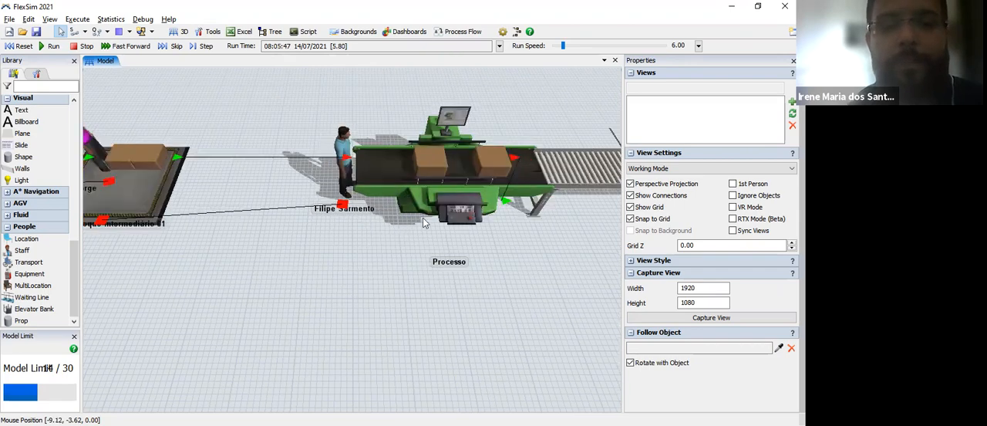
left_click_drag(423, 222, 465, 209)
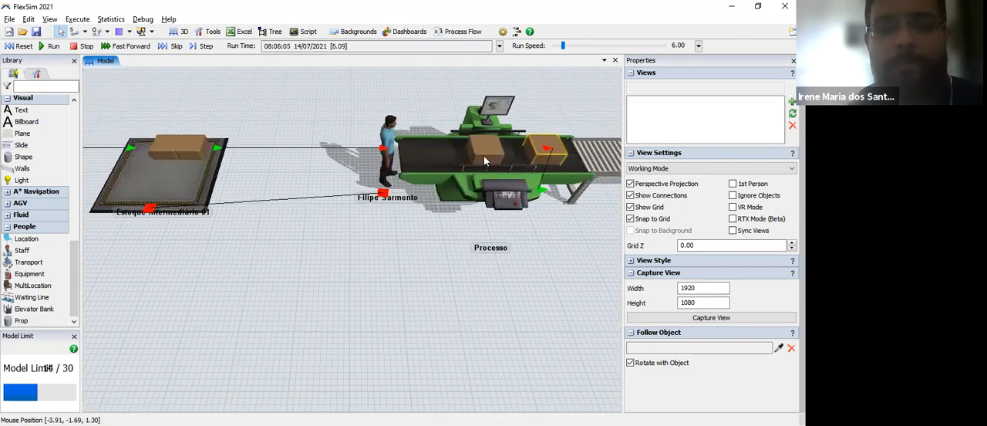
left_click_drag(174, 280, 236, 290)
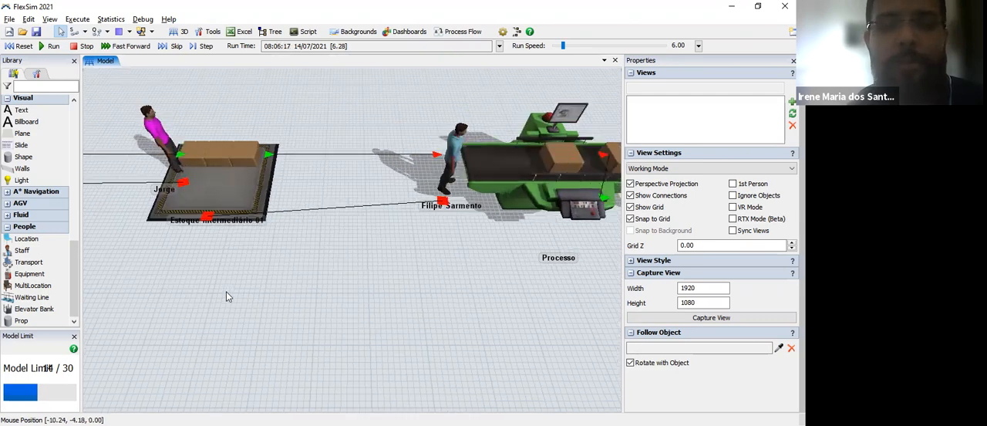
left_click_drag(399, 307, 325, 310)
left_click_drag(433, 180, 371, 180)
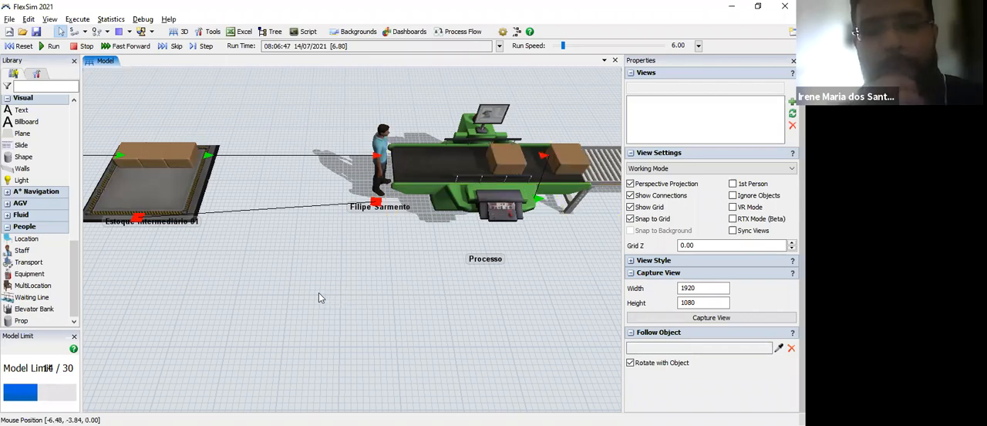
left_click_drag(318, 292, 260, 293)
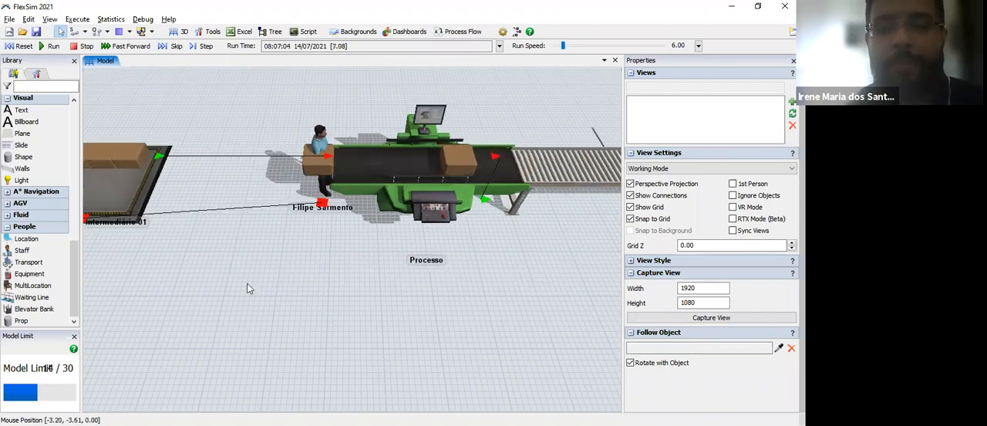
Step: Examine the flow of boxes along the conveyor to the Estação de Armazenamento queue and back at the processor
left_click_drag(358, 277, 114, 279)
left_click_drag(318, 324, 139, 326)
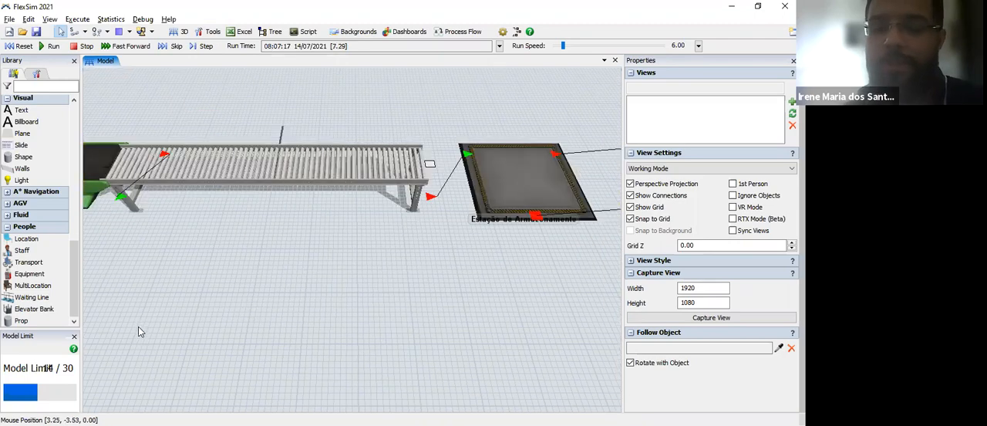
left_click_drag(461, 296, 295, 316)
scroll(498, 321, "down", 3)
left_click_drag(499, 321, 214, 341)
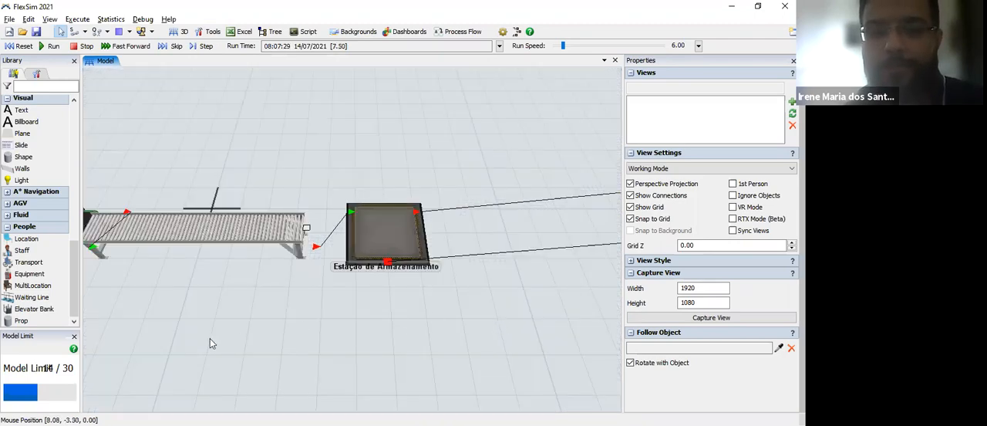
scroll(477, 324, "down", 3)
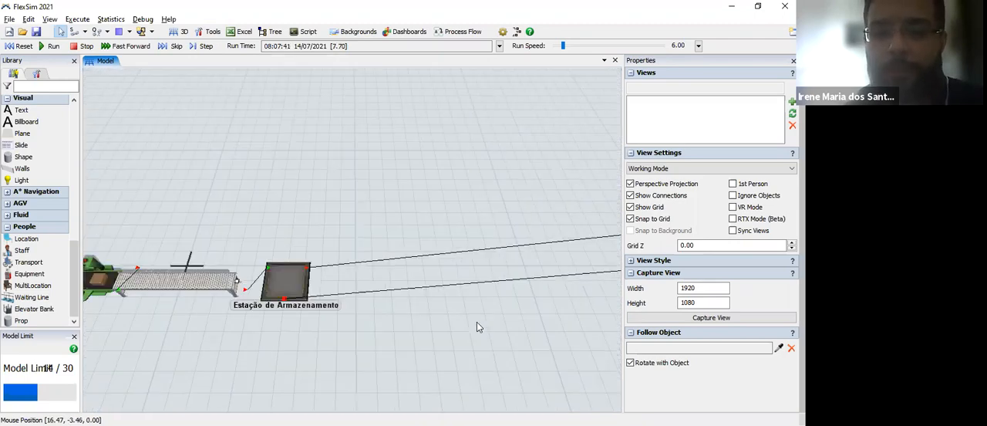
scroll(384, 323, "down", 3)
scroll(384, 323, "up", 4)
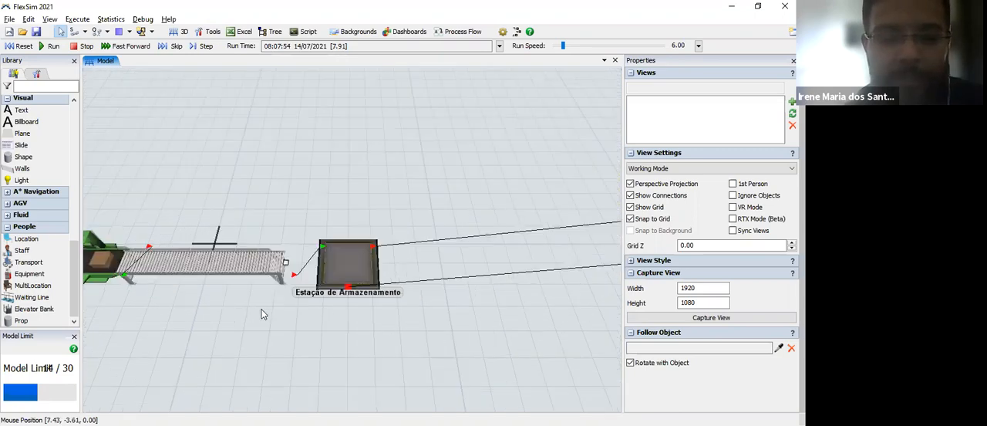
left_click_drag(245, 318, 565, 306)
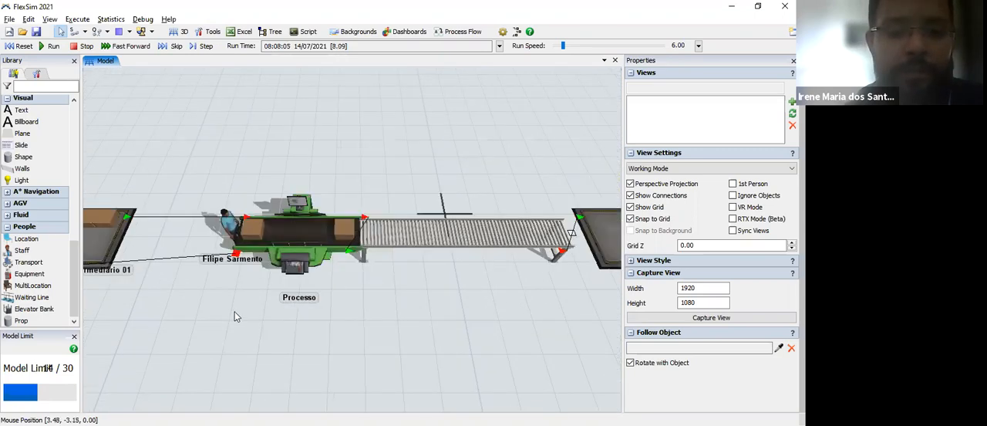
left_click_drag(440, 297, 474, 295)
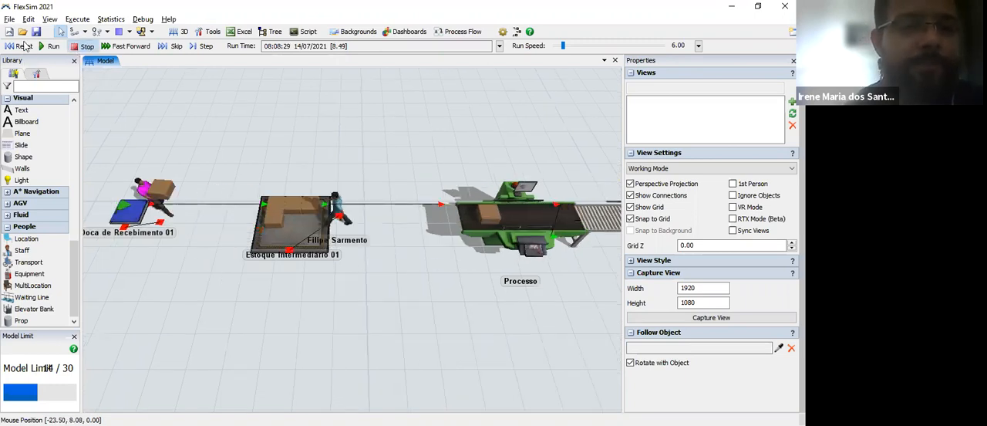
Step: Stop and reset the simulation and check the inter-arrival time of the Doca de Recebimento 01 source
left_click(130, 212)
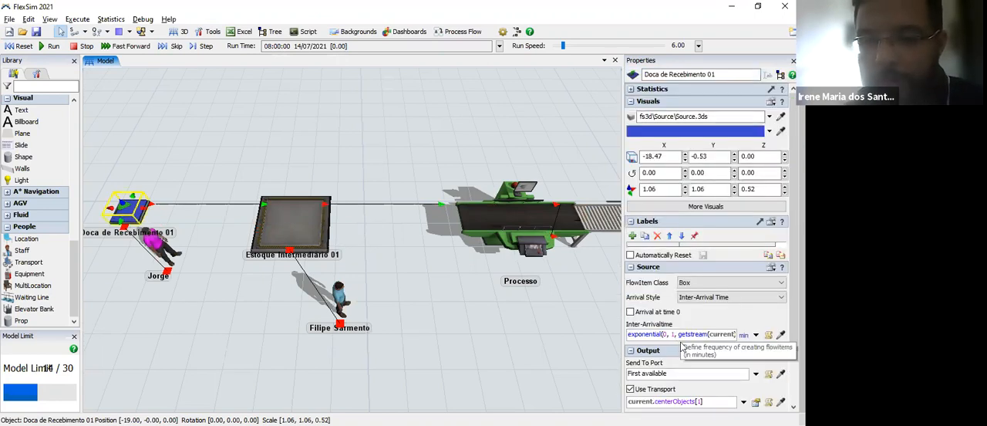
left_click(673, 337)
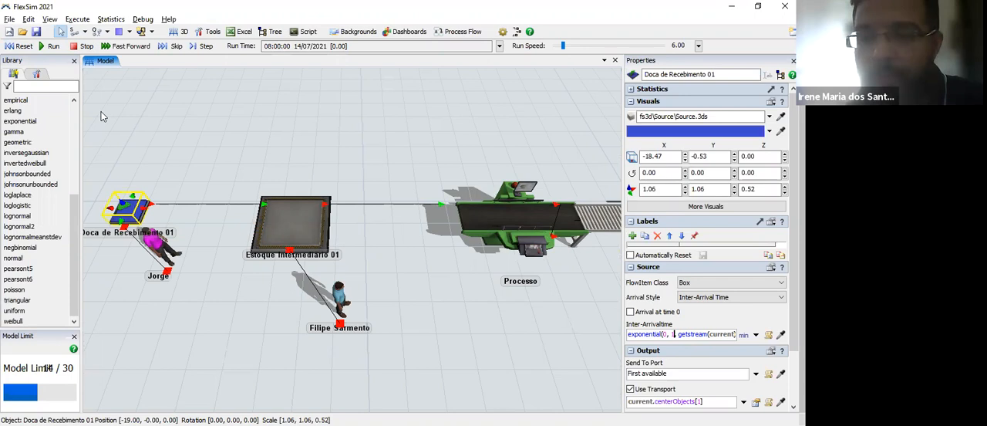
left_click(12, 48)
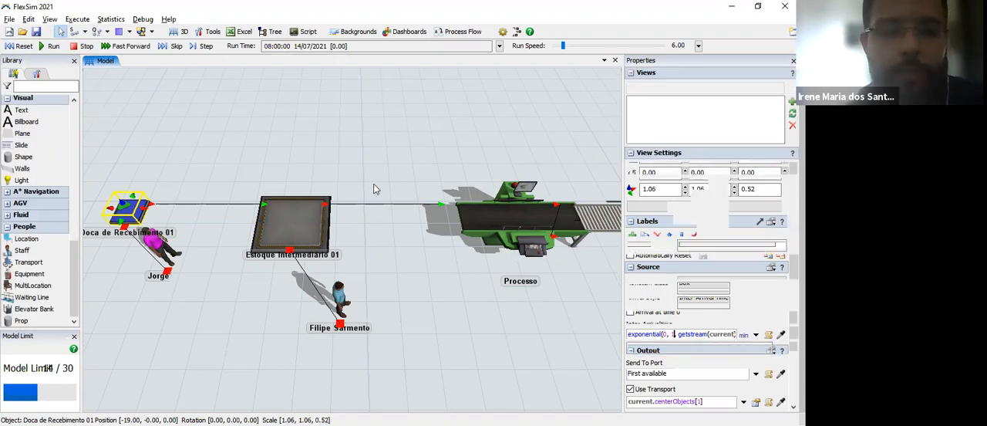
Step: Set the process time of the Processo processor to 2.5
left_click_drag(378, 209, 380, 201)
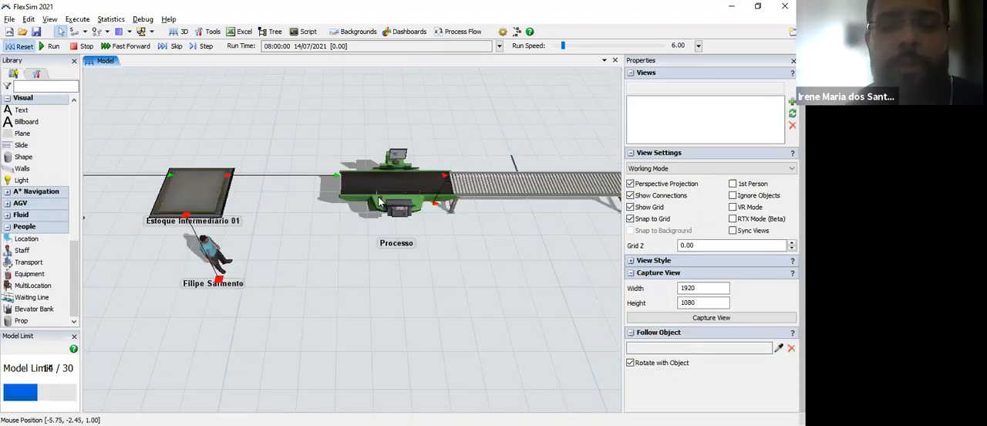
left_click(378, 203)
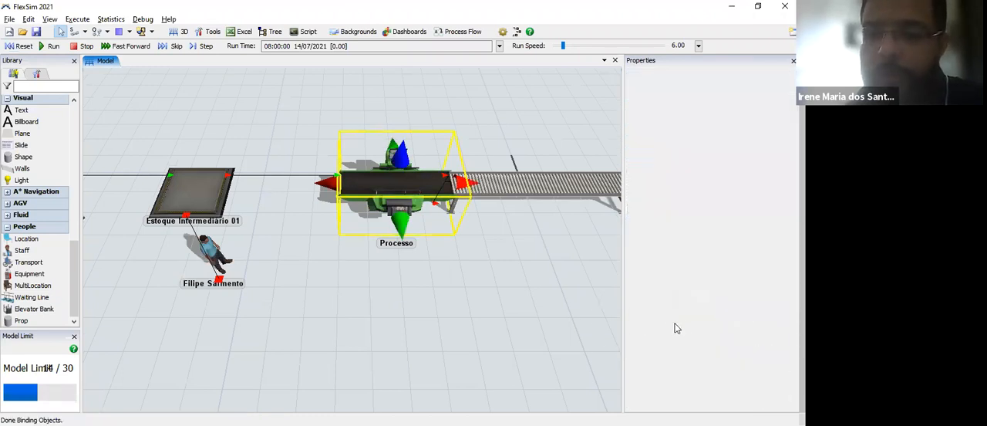
left_click(683, 309)
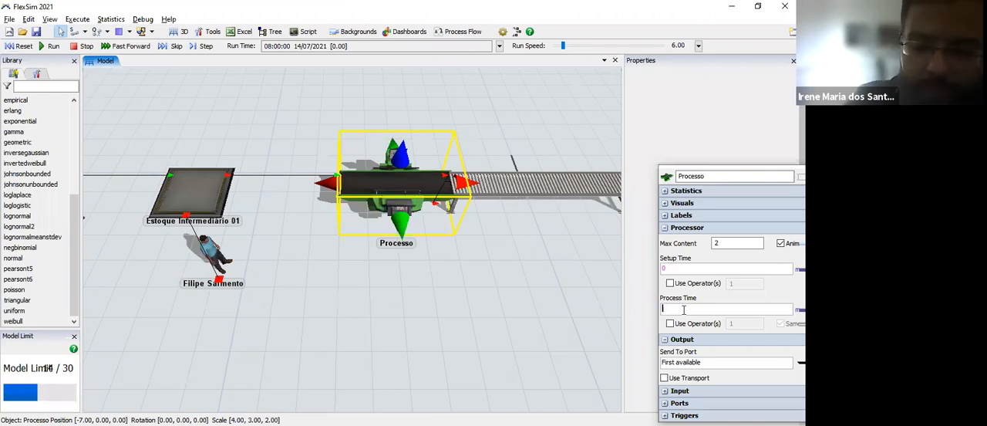
type("2.5")
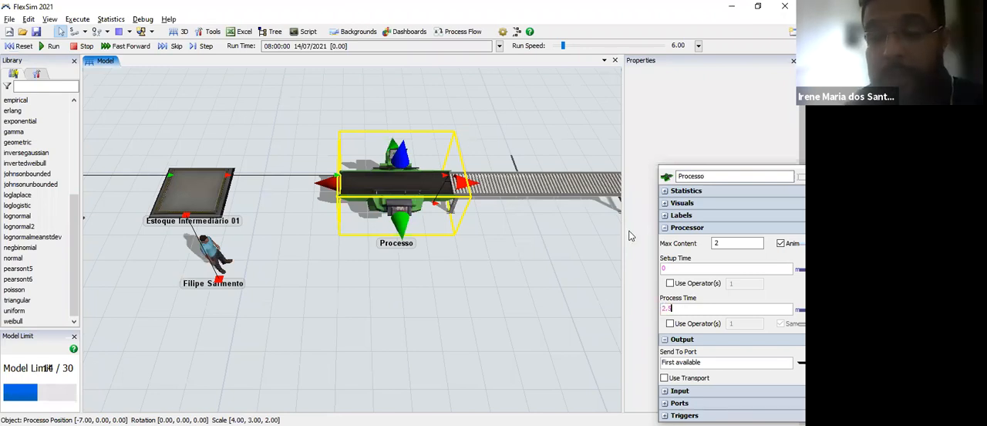
left_click(617, 261)
Step: Change the max speed unit of the forklift at the Estação de Armazenamento to kilometers per hour
left_click_drag(264, 246, 183, 264)
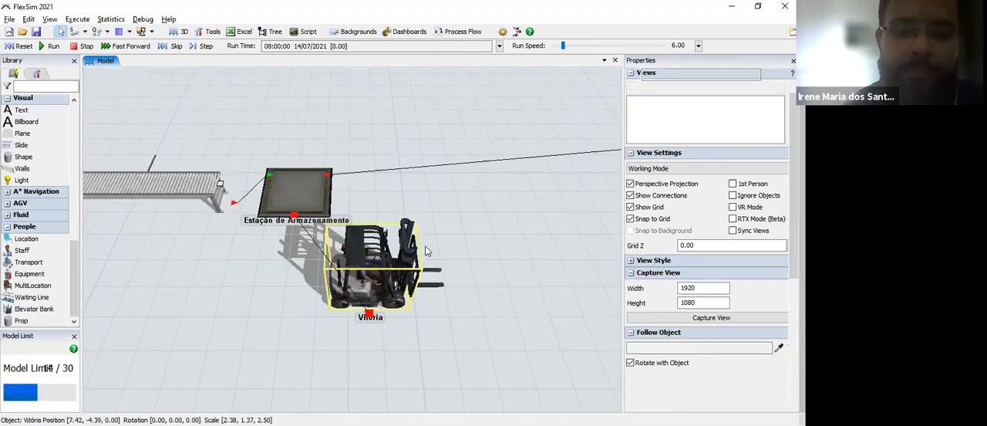
left_click(424, 251)
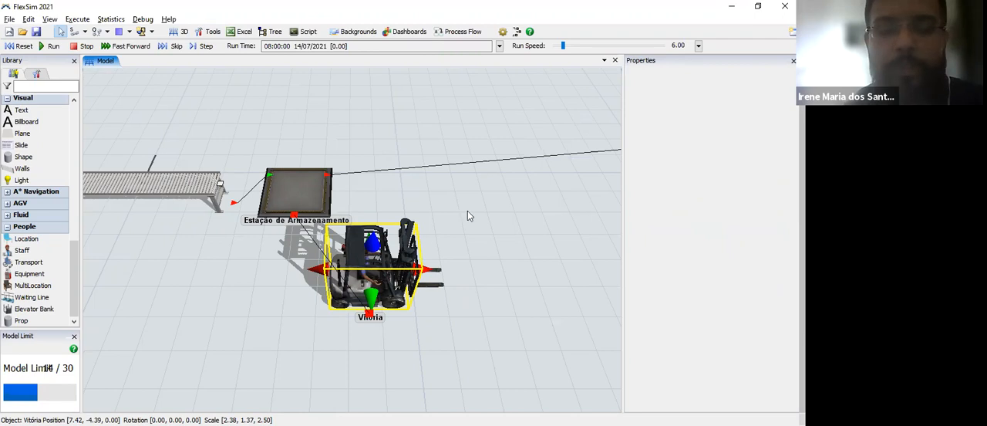
left_click(480, 279)
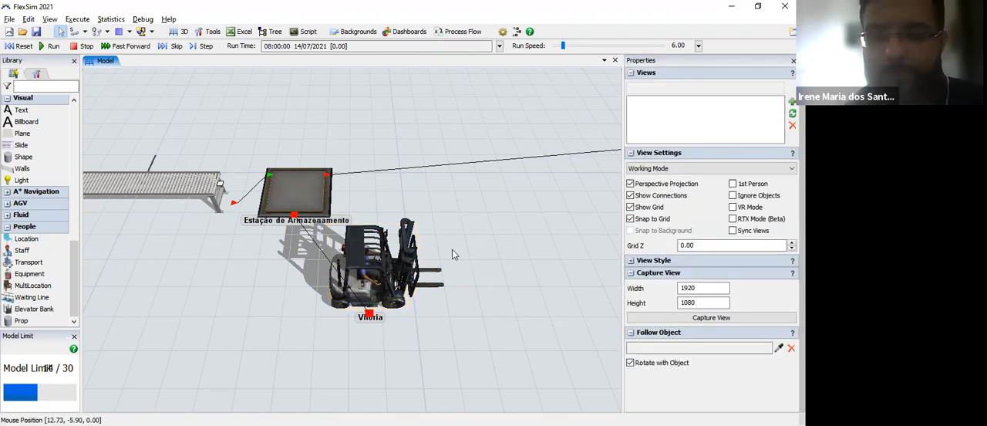
left_click_drag(453, 250, 347, 223)
left_click(347, 228)
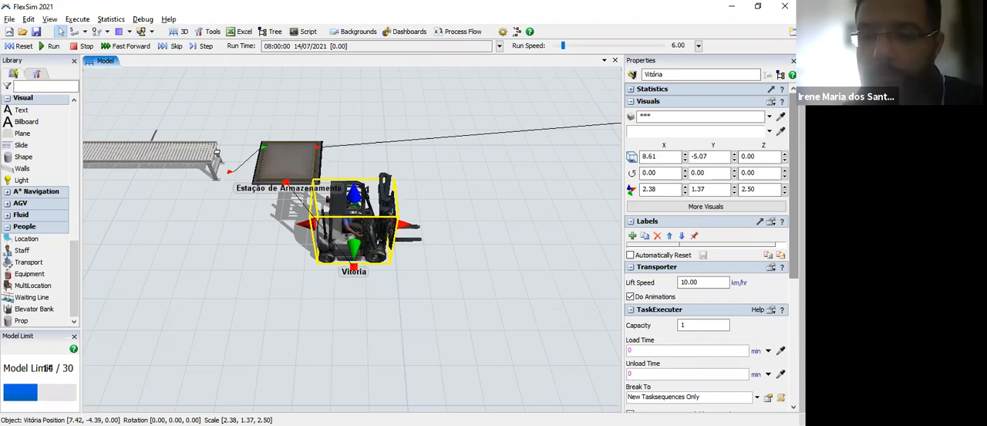
scroll(729, 293, "down", 3)
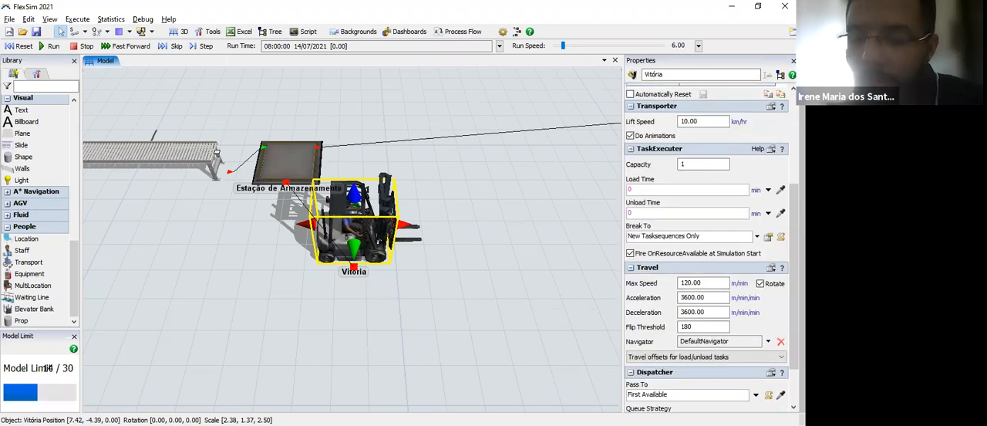
left_click(730, 285)
left_click(725, 284)
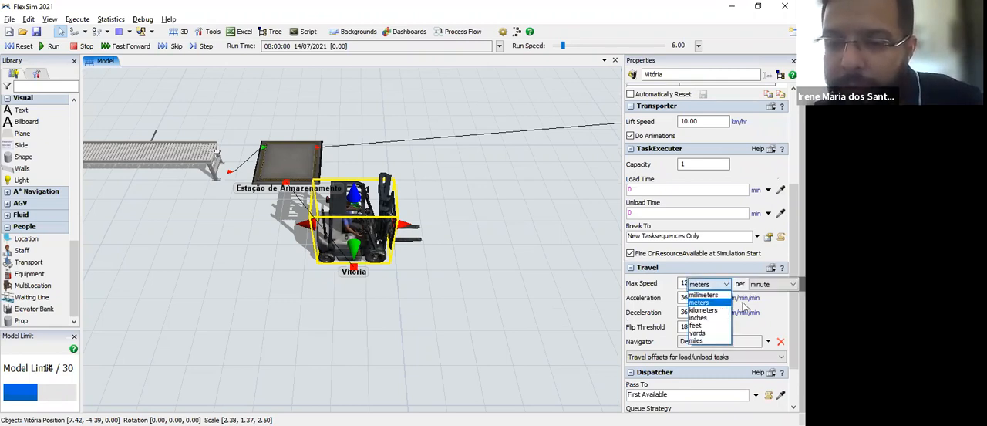
left_click(744, 307)
left_click(761, 284)
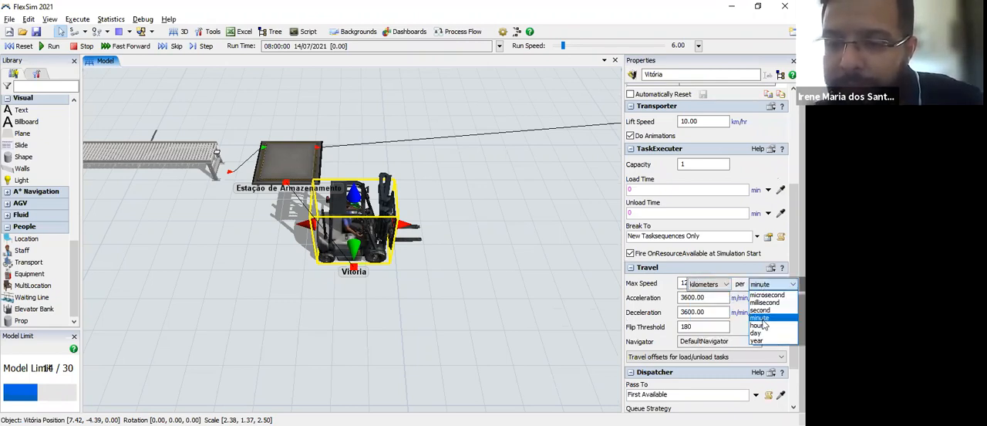
left_click(757, 326)
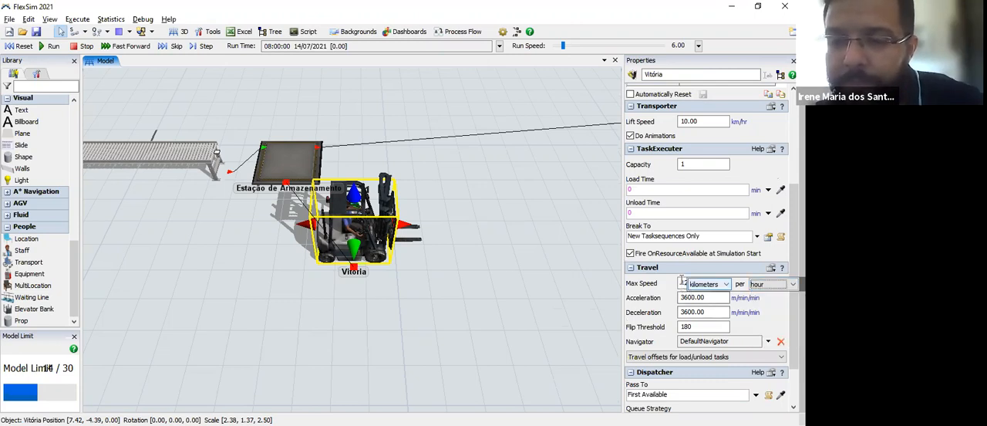
Step: Set the forklift's max speed to 10
left_click_drag(695, 283, 652, 273)
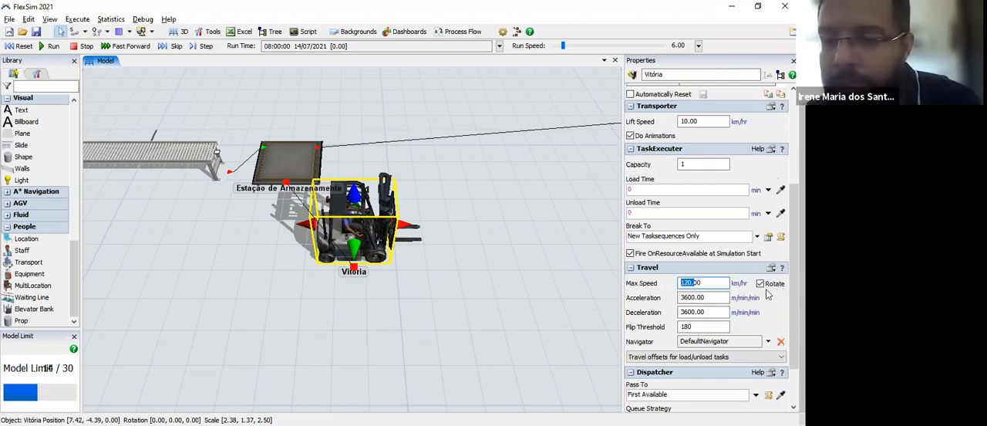
type("10")
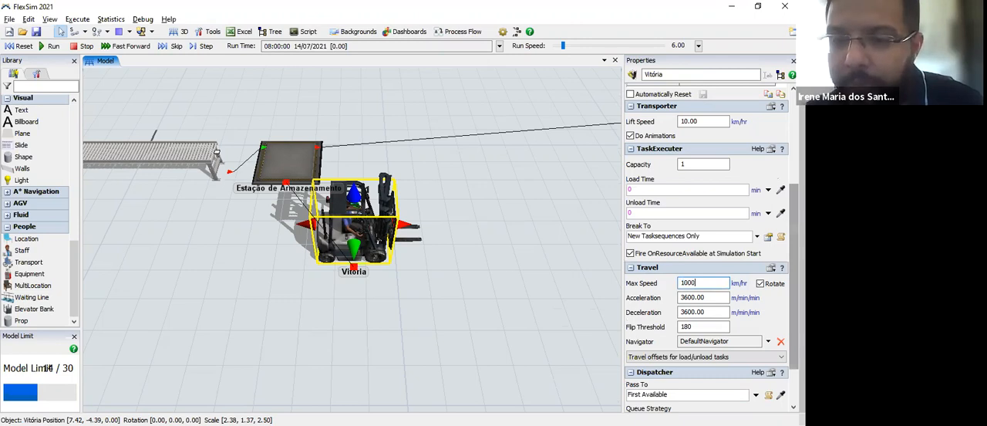
key("BackSpace")
key("BackSpace")
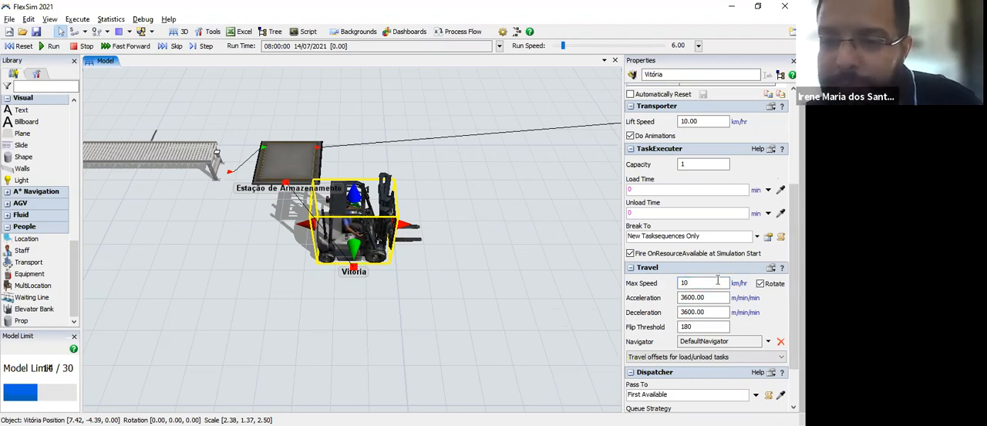
Step: Set the forklift's load time and unload time to 0.5 min each
left_click(669, 191)
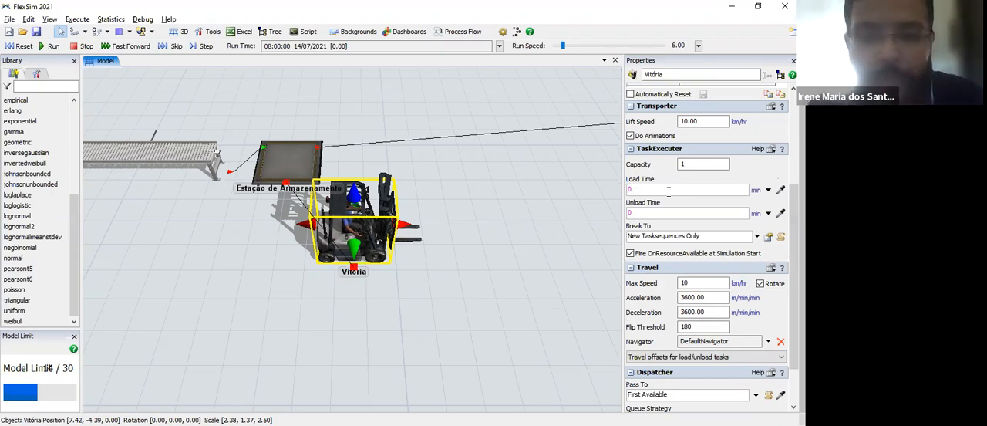
type(".5")
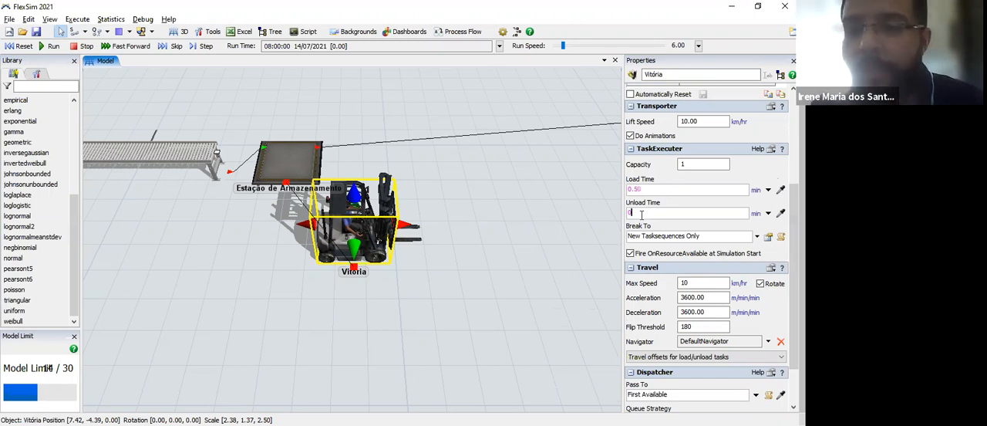
type(".5")
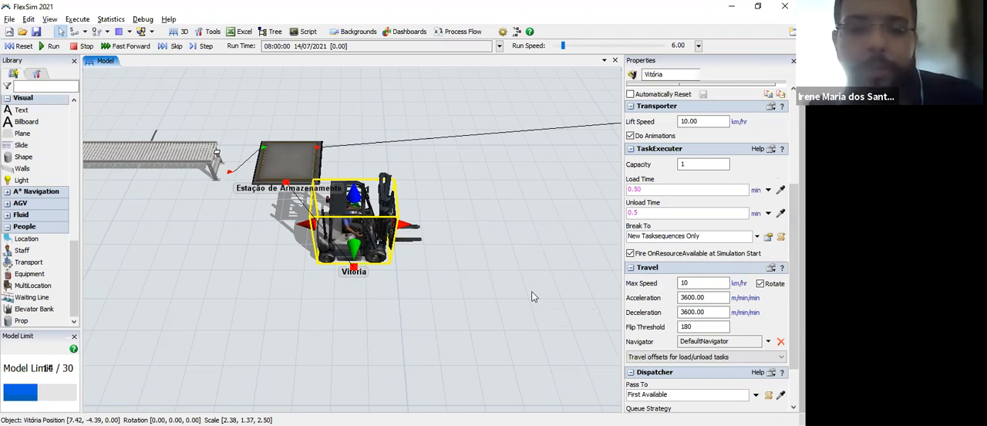
left_click(533, 292)
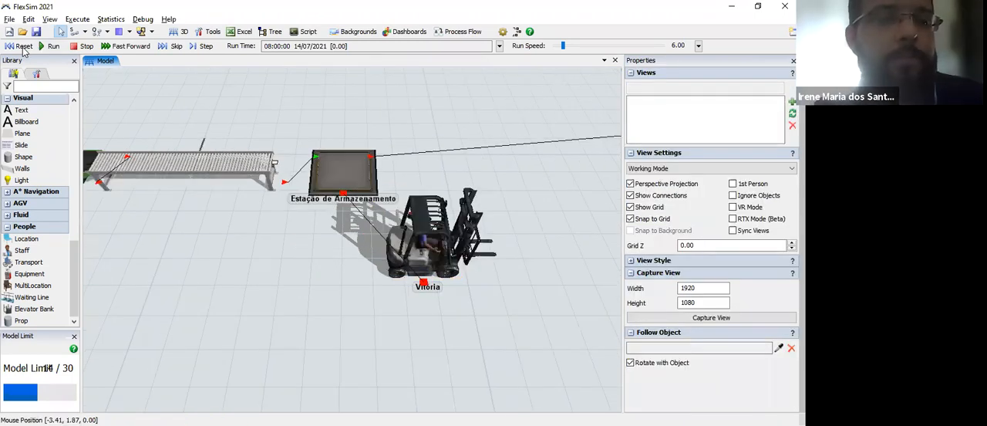
Step: Reset the simulation and run it from the receiving dock area
left_click(23, 46)
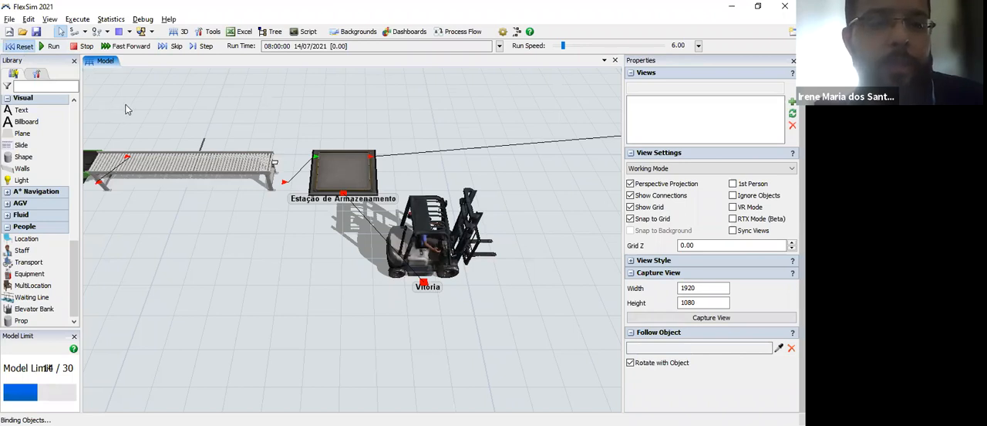
left_click_drag(108, 205, 219, 239)
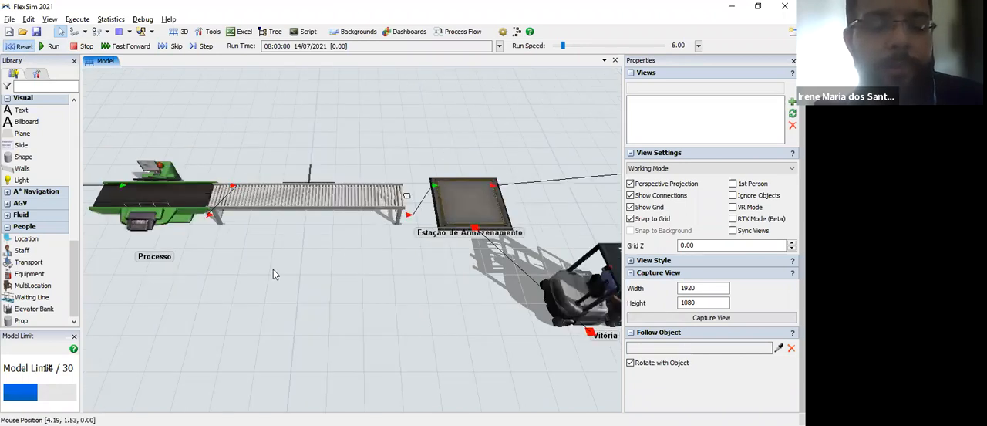
left_click_drag(273, 269, 500, 278)
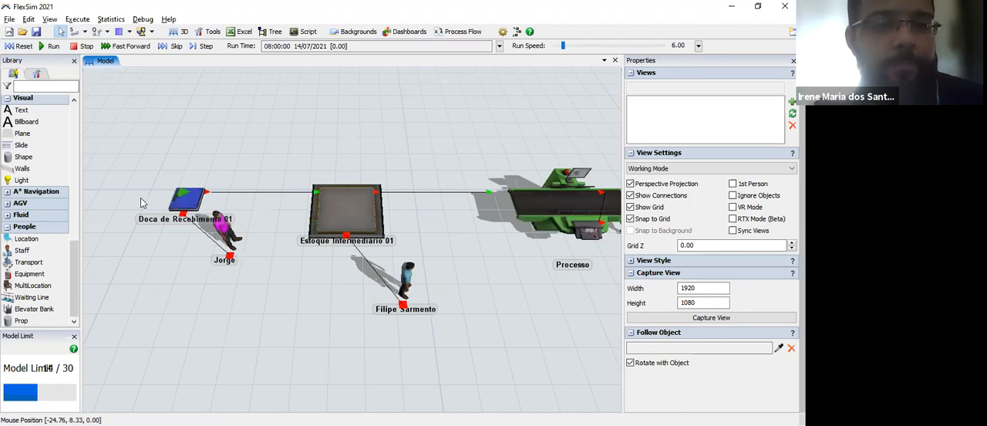
left_click(50, 46)
Step: Examine how the operators move boxes from Doca de Recebimento 01 through Estoque Intermediário 01 to the Processo processor and its conveyor
left_click_drag(205, 274, 205, 264)
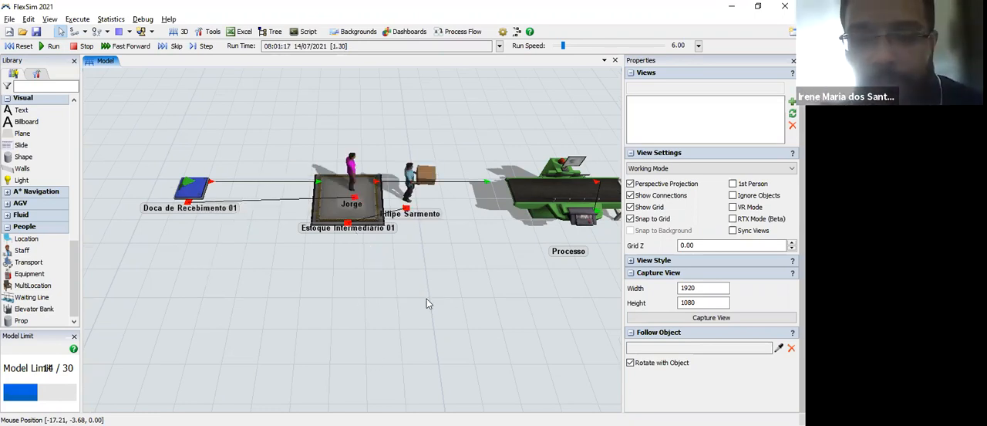
left_click_drag(427, 299, 318, 286)
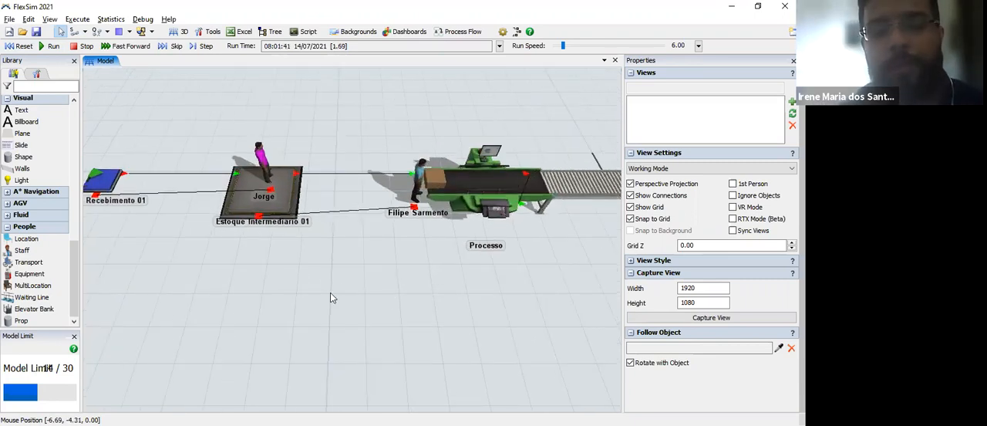
scroll(432, 324, "up", 3)
left_click_drag(182, 254, 334, 271)
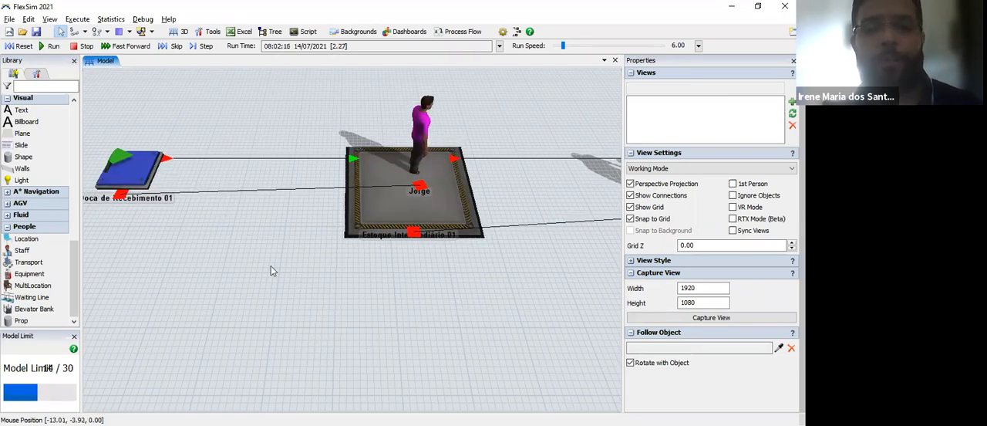
left_click_drag(360, 293, 269, 281)
scroll(272, 291, "down", 2)
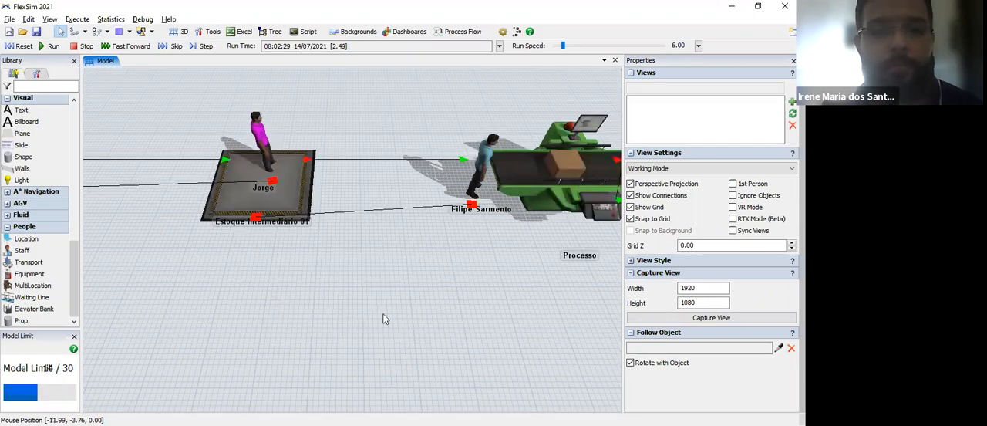
scroll(433, 326, "down", 2)
left_click_drag(399, 313, 312, 292)
left_click_drag(439, 319, 294, 297)
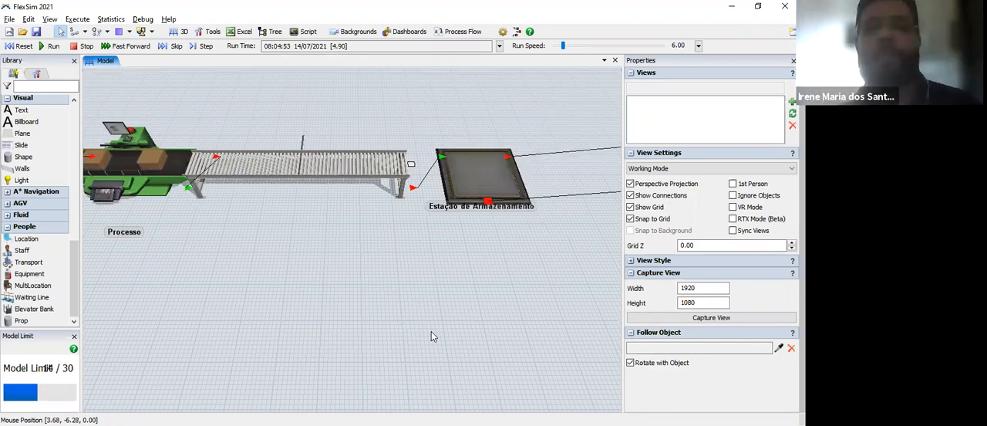
left_click_drag(272, 287, 420, 285)
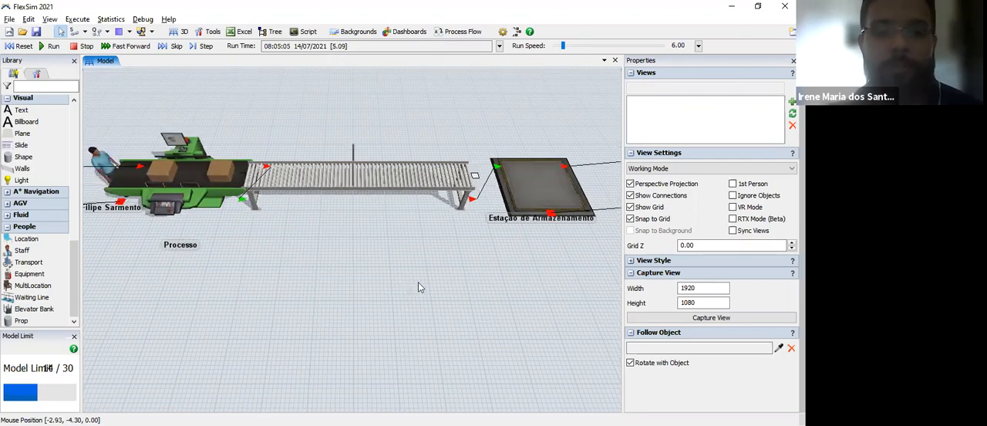
left_click(338, 219)
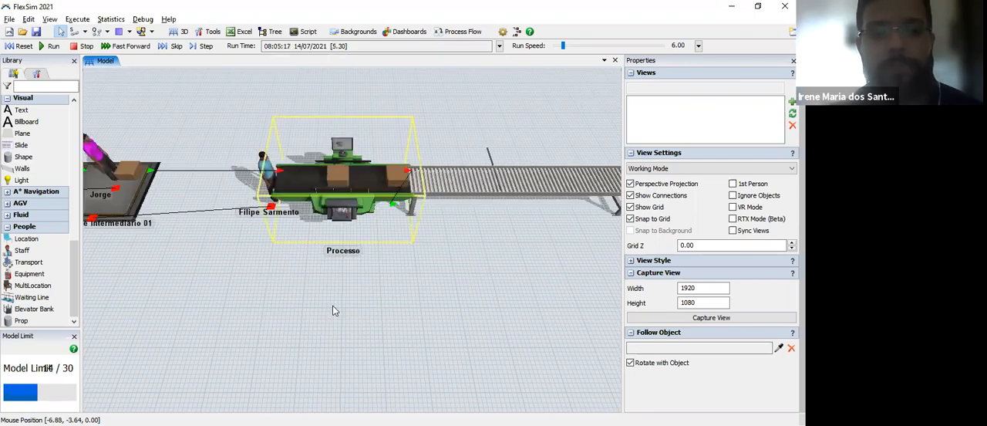
left_click_drag(290, 334, 459, 349)
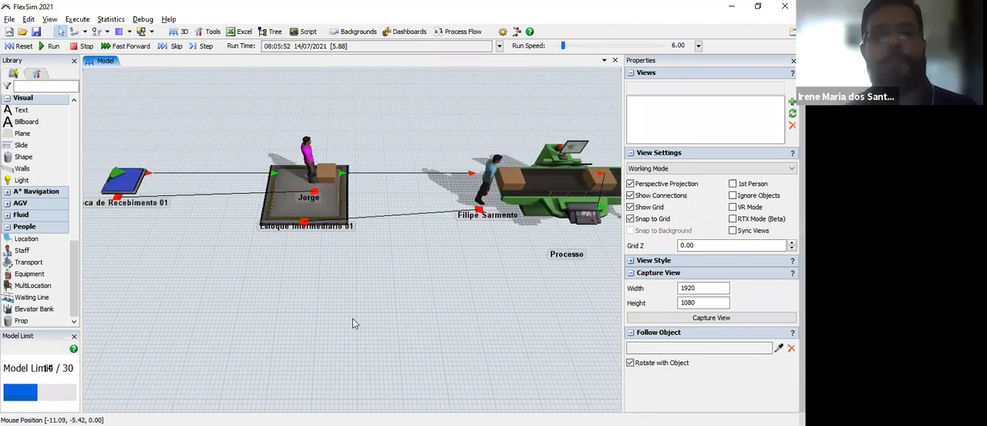
left_click_drag(459, 348, 353, 318)
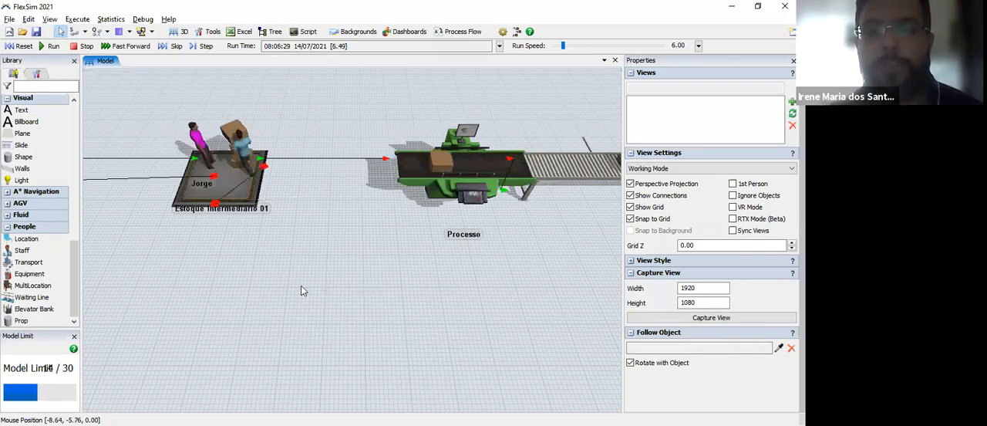
Step: Examine the forklift's pickup at the Estação de Armazenamento and the flow of boxes between Estoque Intermediário 01 and the processor
left_click_drag(602, 282, 373, 271)
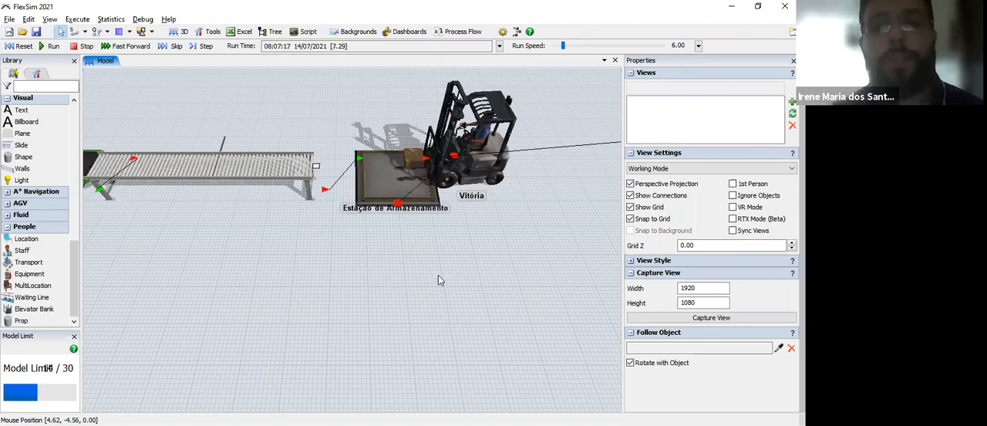
left_click_drag(373, 281, 511, 260)
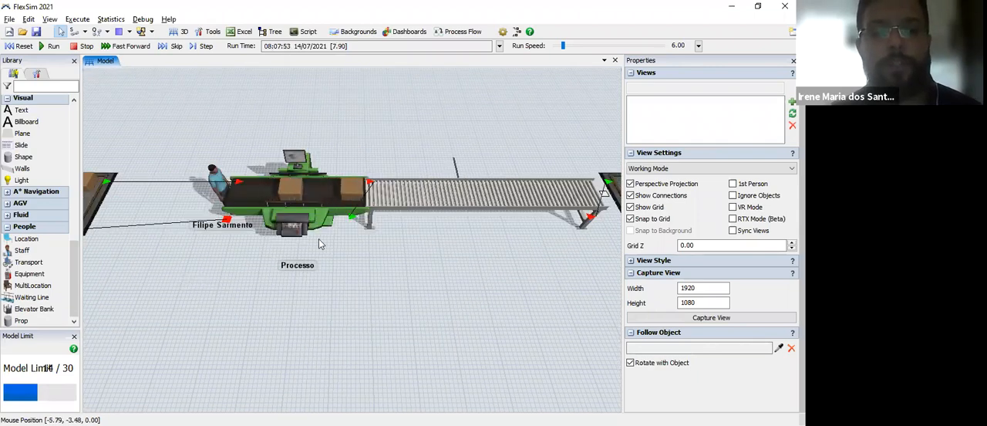
left_click_drag(120, 343, 405, 298)
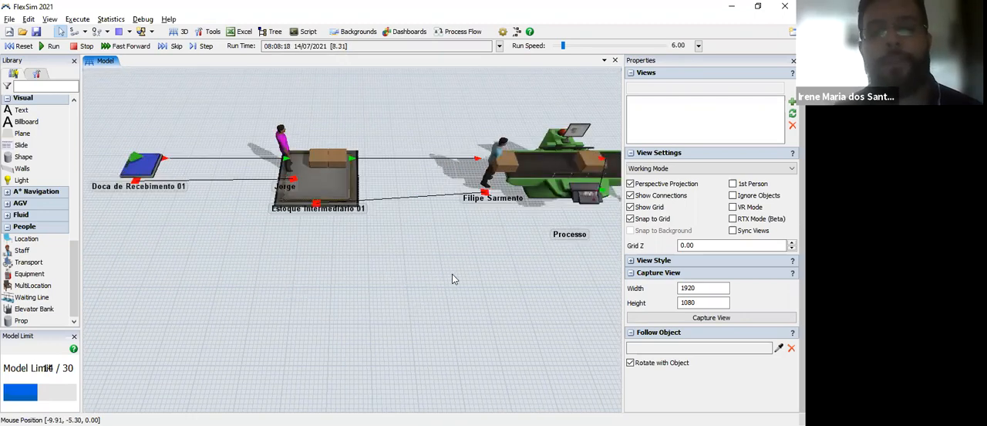
left_click_drag(590, 327, 474, 317)
scroll(474, 316, "down", 3)
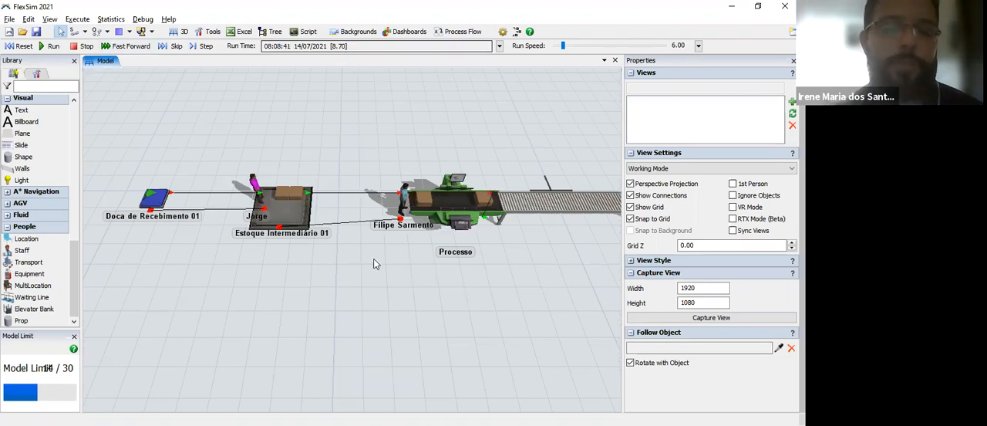
left_click_drag(311, 259, 253, 260)
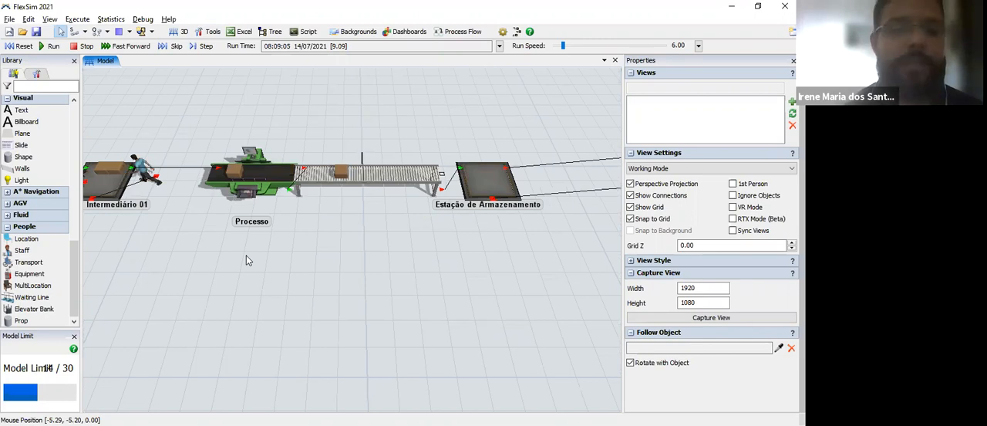
left_click_drag(345, 292, 422, 284)
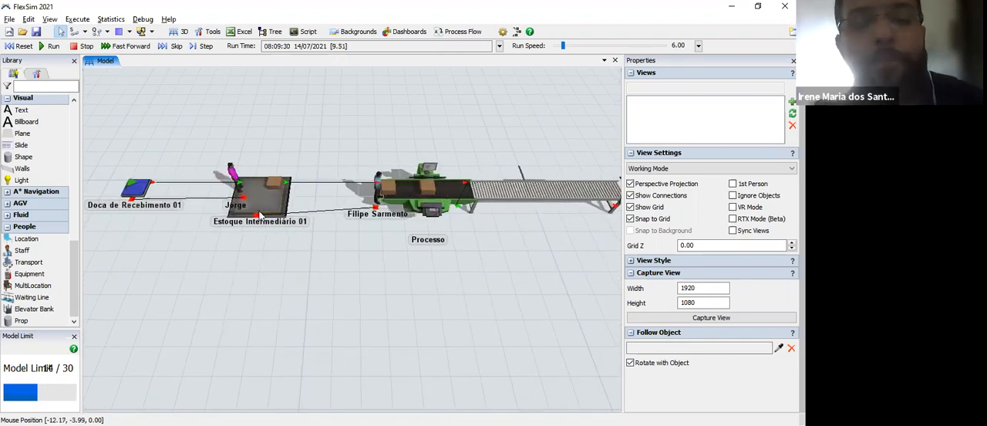
right_click_drag(481, 268, 498, 253)
right_click_drag(498, 252, 472, 277)
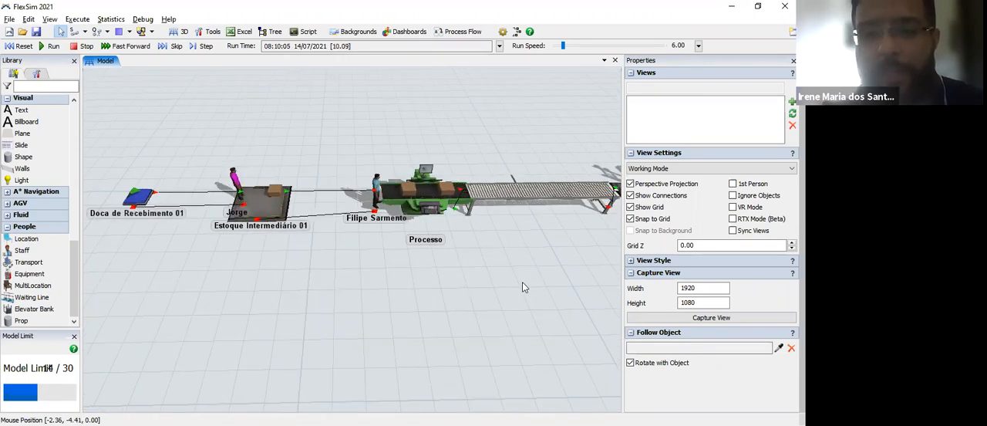
right_click_drag(532, 296, 400, 306)
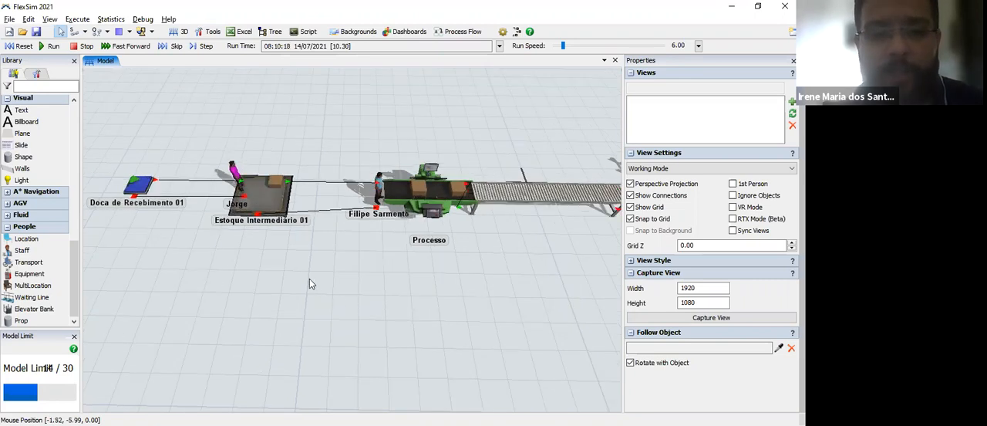
Step: Hide the object connections in the 3D model view
left_click_drag(425, 322, 398, 321)
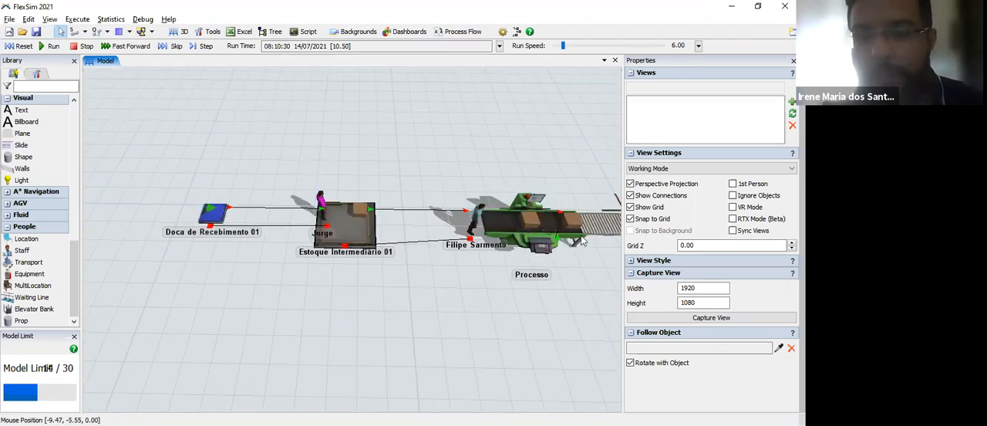
left_click(630, 196)
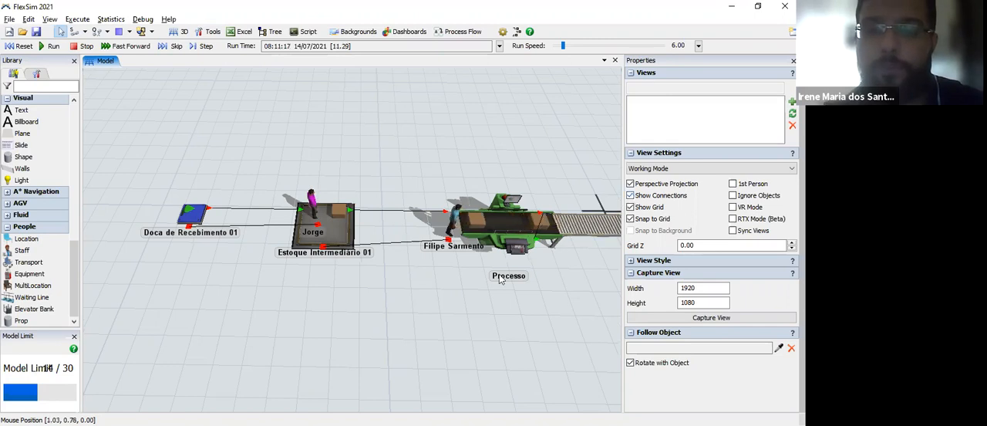
left_click_drag(416, 289, 386, 229)
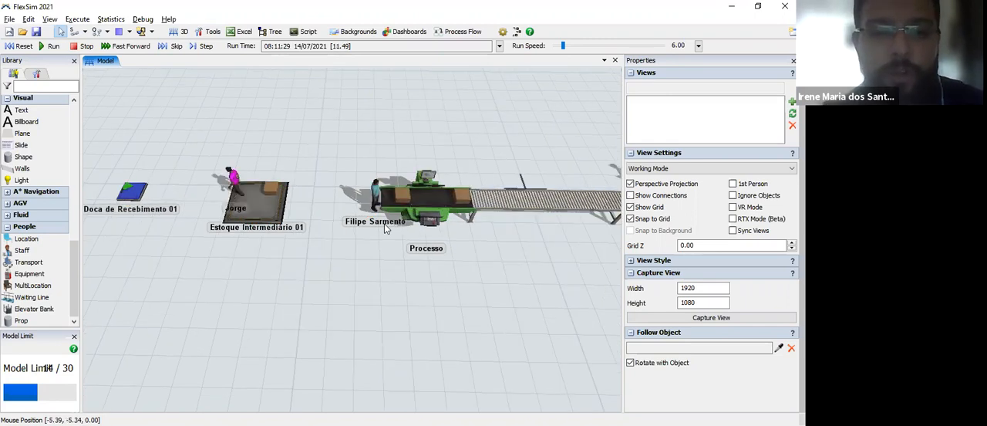
Step: Examine how the operators carry boxes into Estoque Intermediário 01 and on to the Processo processor
scroll(280, 263, "up", 3)
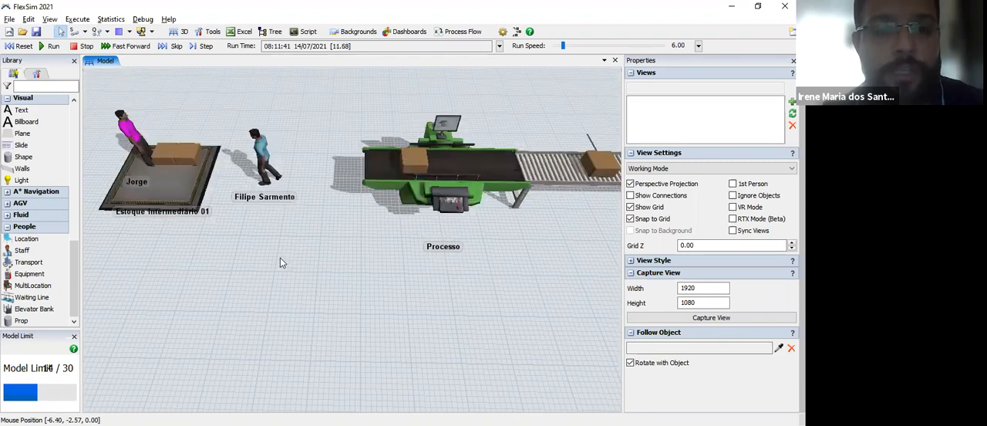
scroll(285, 263, "up", 2)
left_click_drag(285, 263, 473, 266)
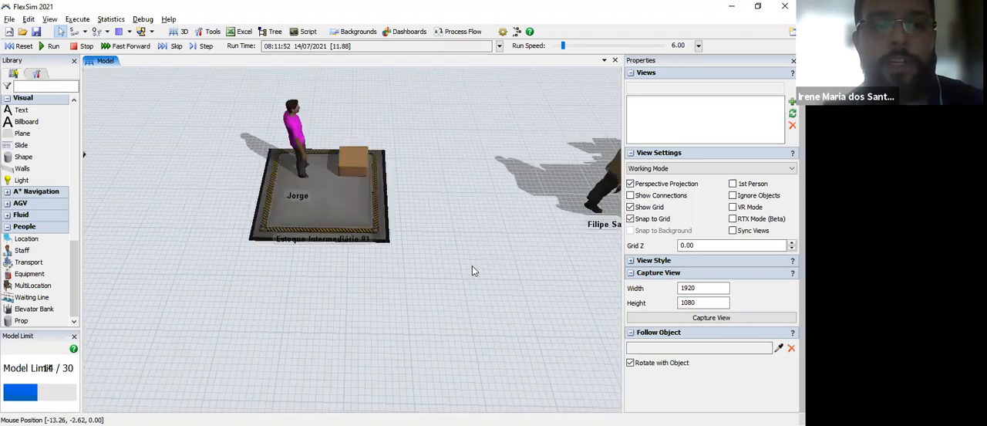
left_click_drag(204, 230, 366, 234)
left_click_drag(551, 251, 332, 210)
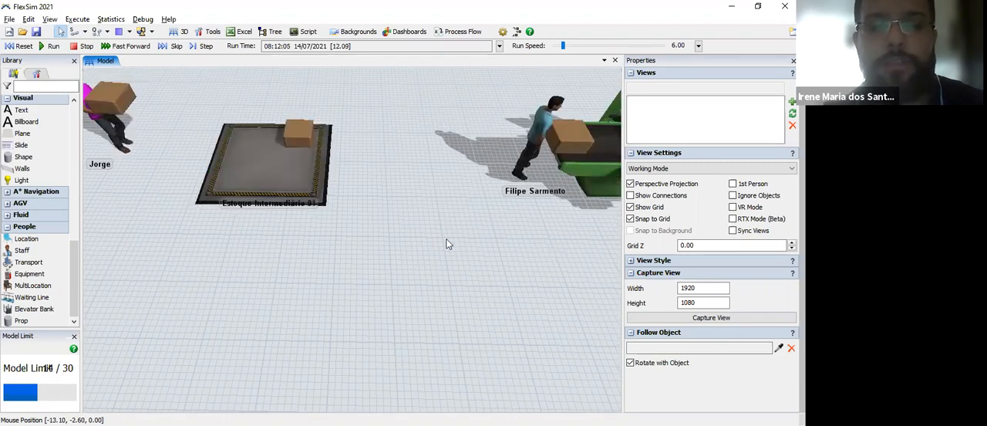
left_click_drag(413, 253, 357, 249)
left_click_drag(434, 256, 408, 253)
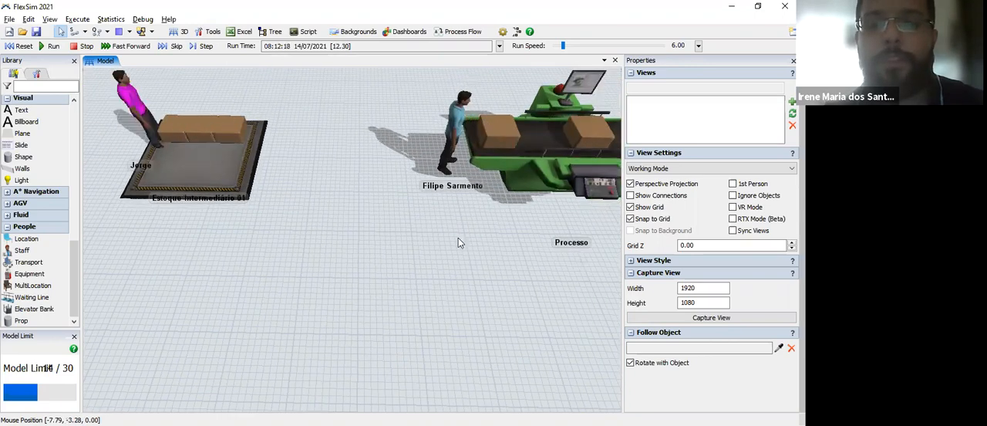
left_click_drag(476, 300, 212, 284)
Step: Stop the simulation and reset it to its start time
left_click(84, 48)
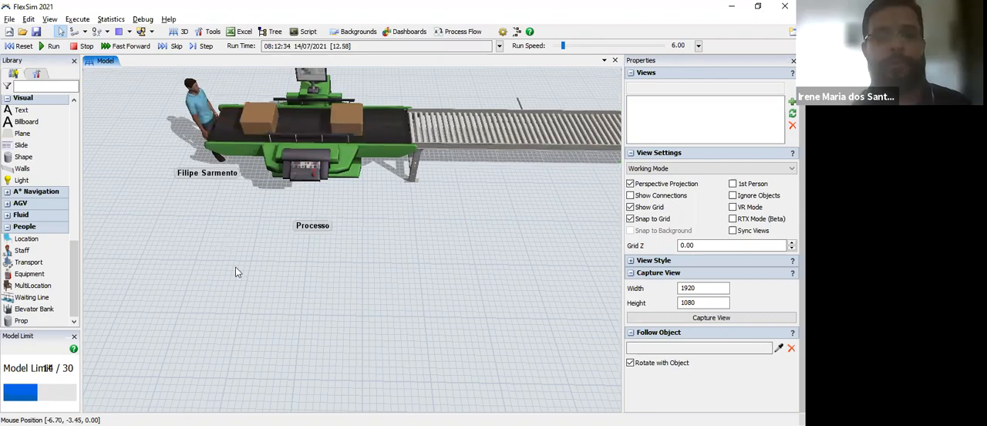
scroll(413, 279, "down", 3)
left_click_drag(414, 279, 774, 300)
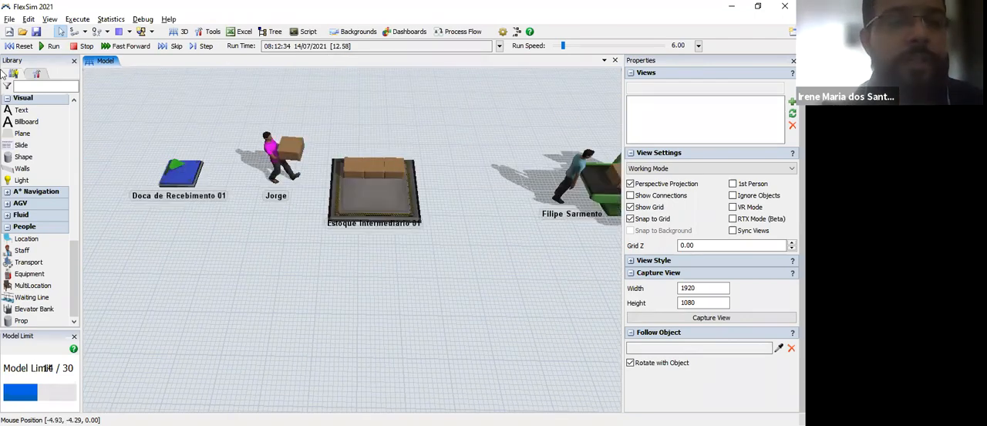
left_click(20, 46)
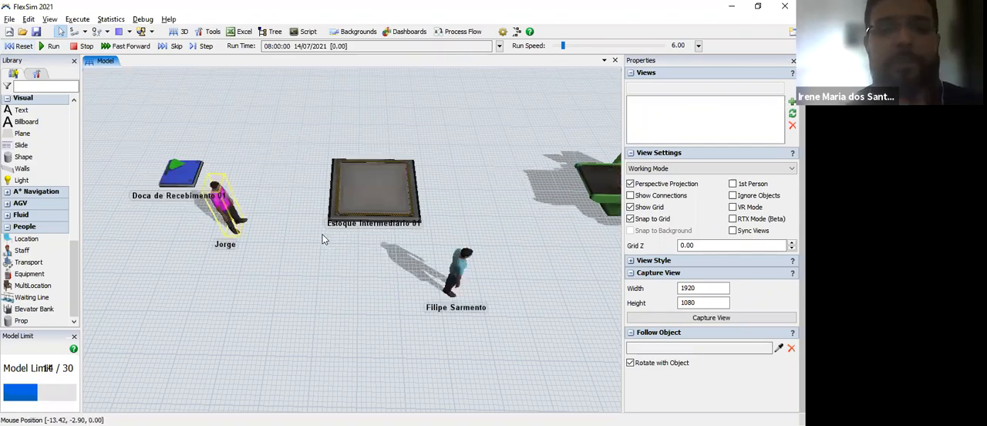
left_click_drag(347, 283, 276, 267)
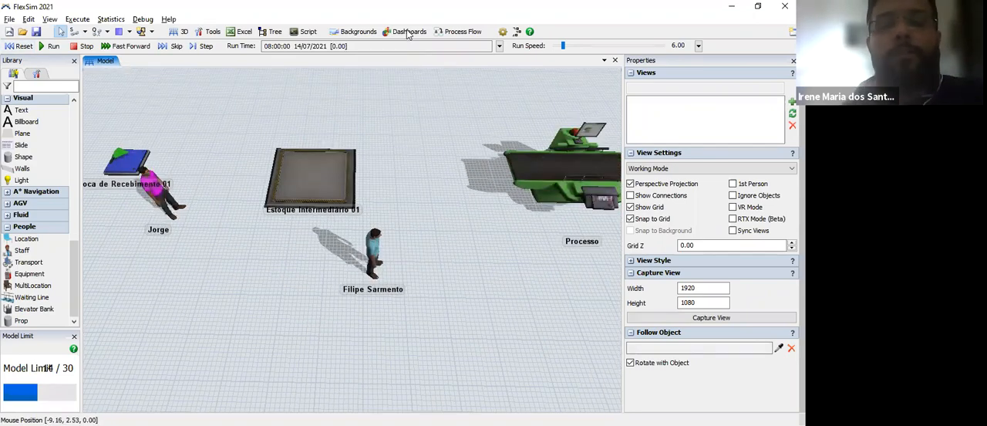
Step: Add a blank dashboard beside the model, closing the Properties pane and widening the Library pane to suit
left_click(407, 32)
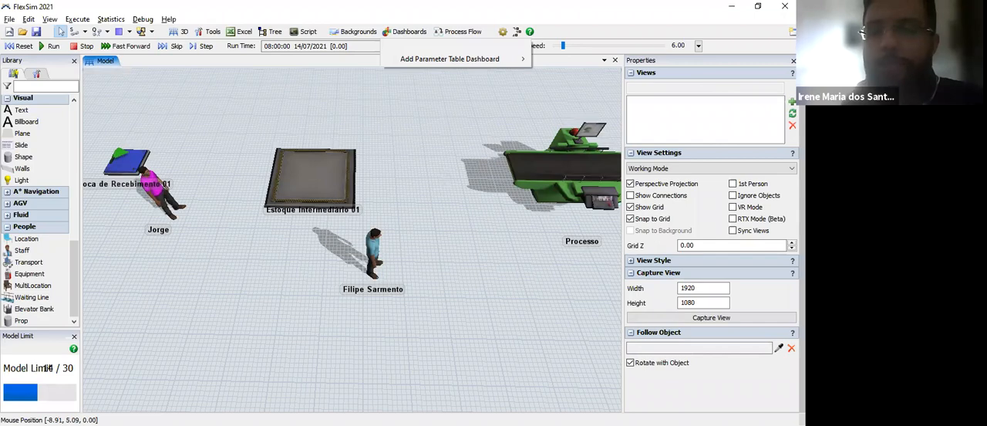
left_click(429, 47)
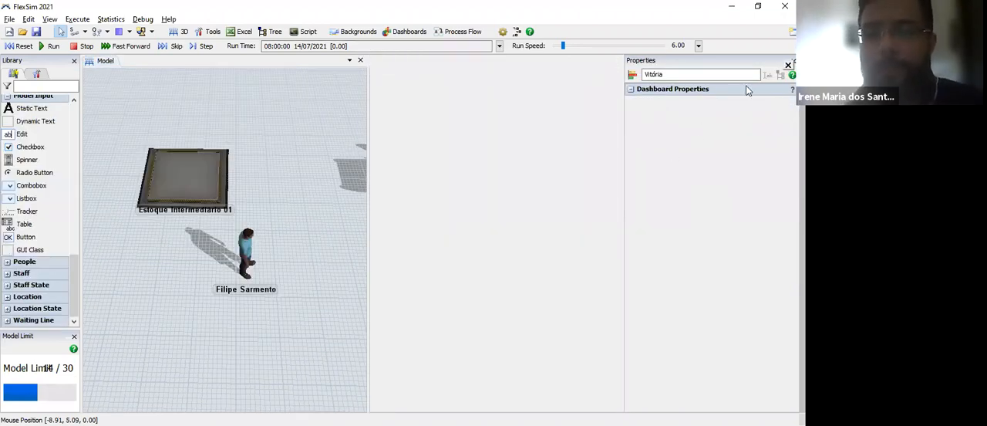
left_click(793, 60)
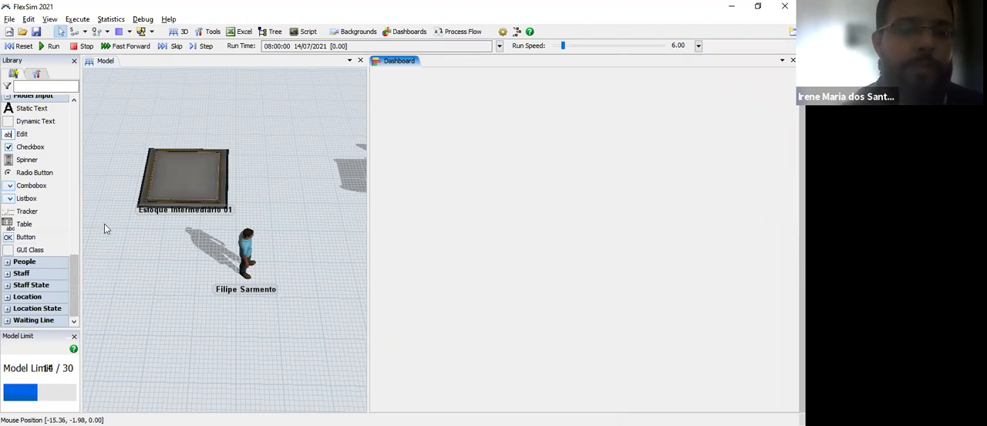
left_click(96, 156)
left_click(467, 100)
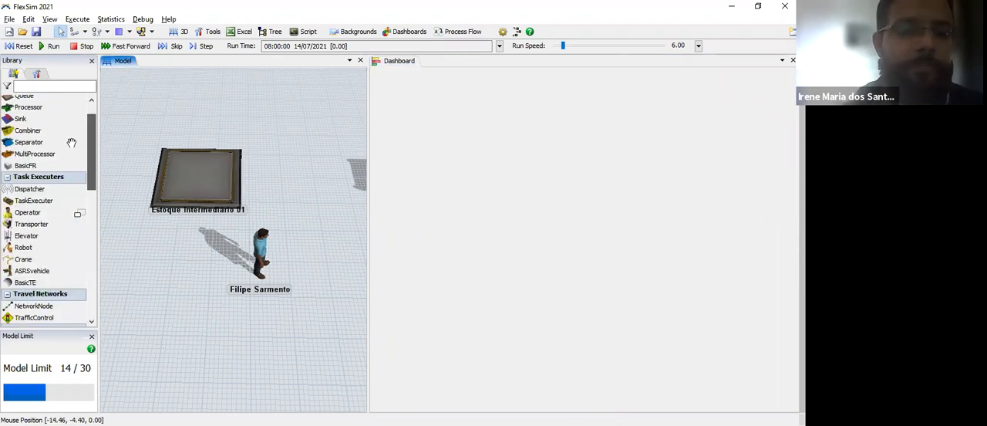
Step: Add a State pie chart to the dashboard
scroll(86, 192, "down", 2)
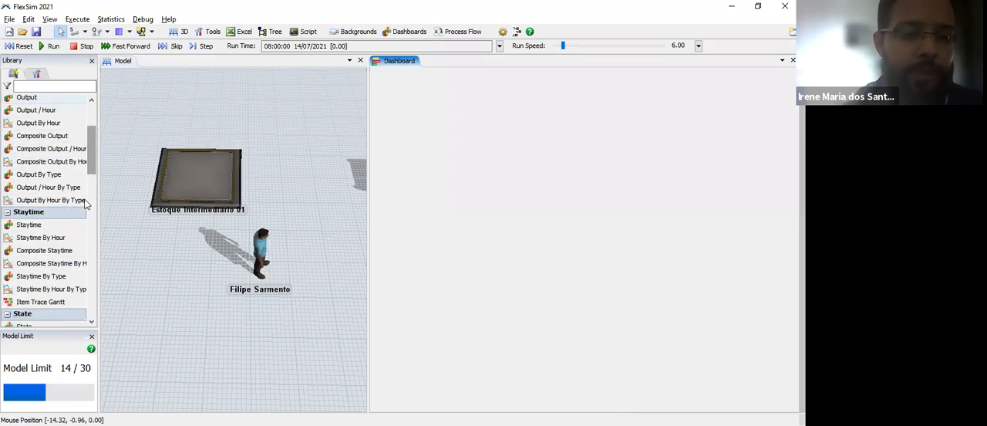
scroll(86, 204, "down", 3)
scroll(83, 236, "down", 3)
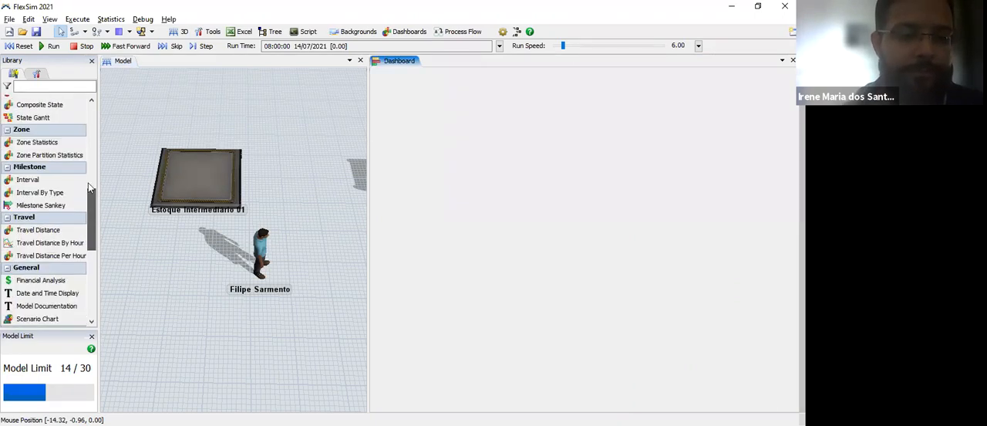
scroll(91, 188, "up", 4)
scroll(97, 170, "up", 1)
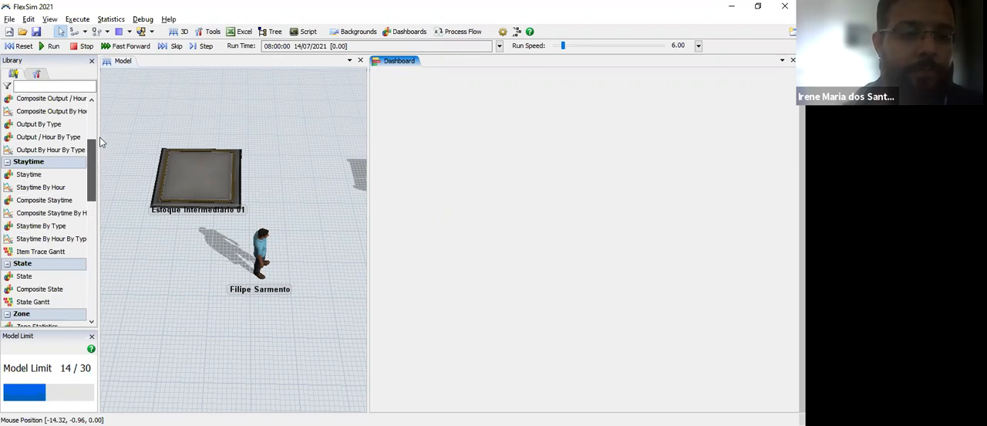
scroll(96, 136, "up", 4)
scroll(93, 182, "down", 4)
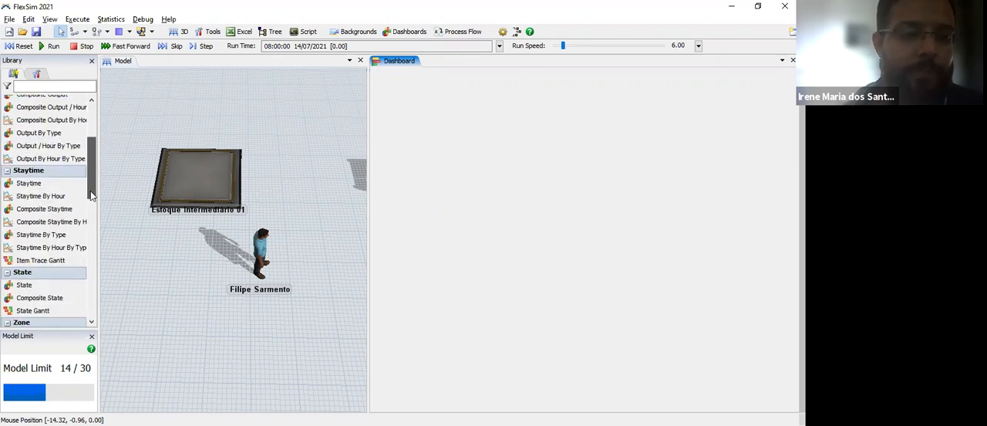
scroll(91, 195, "down", 1)
left_click(34, 233)
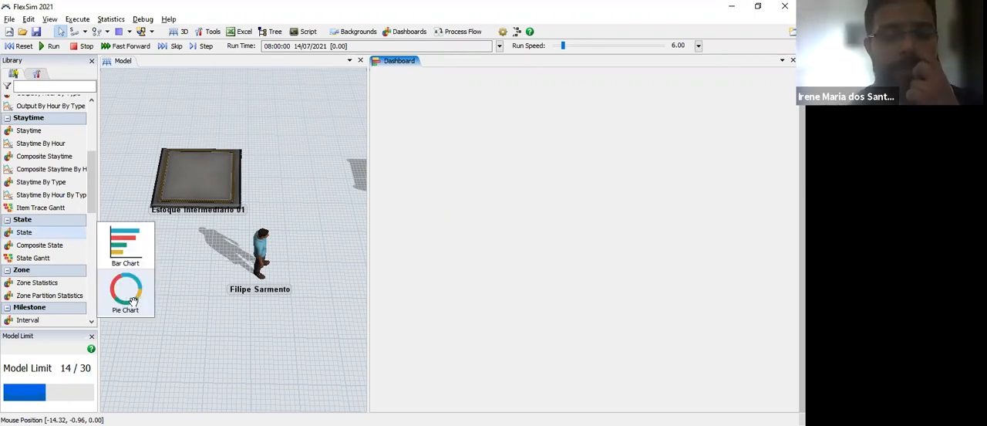
left_click_drag(133, 301, 422, 146)
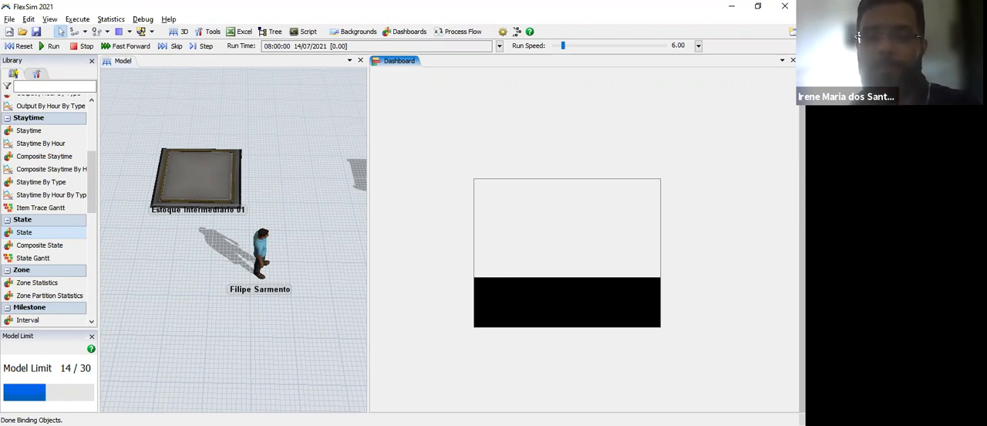
Step: Enlarge the State chart to fill most of the dashboard and undock the dashboard into a floating window
left_click(478, 177)
left_click_drag(480, 178, 404, 91)
left_click_drag(586, 242, 769, 360)
left_click(480, 63)
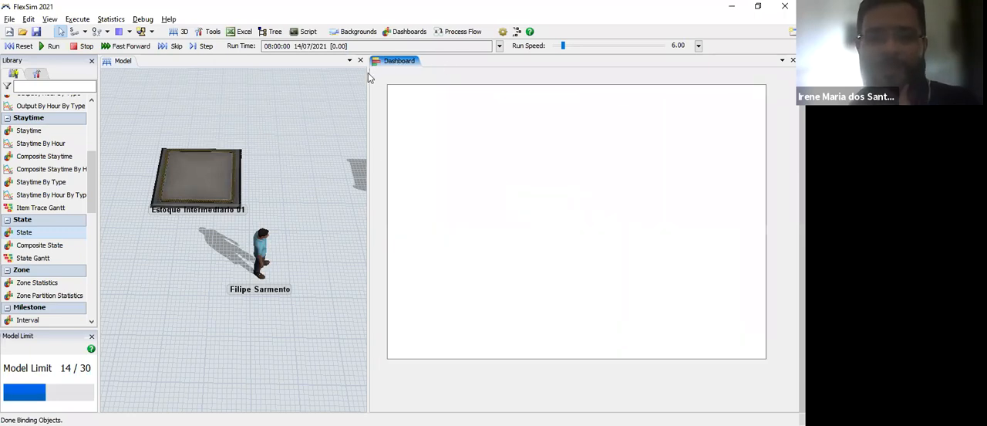
left_click_drag(367, 72, 368, 74)
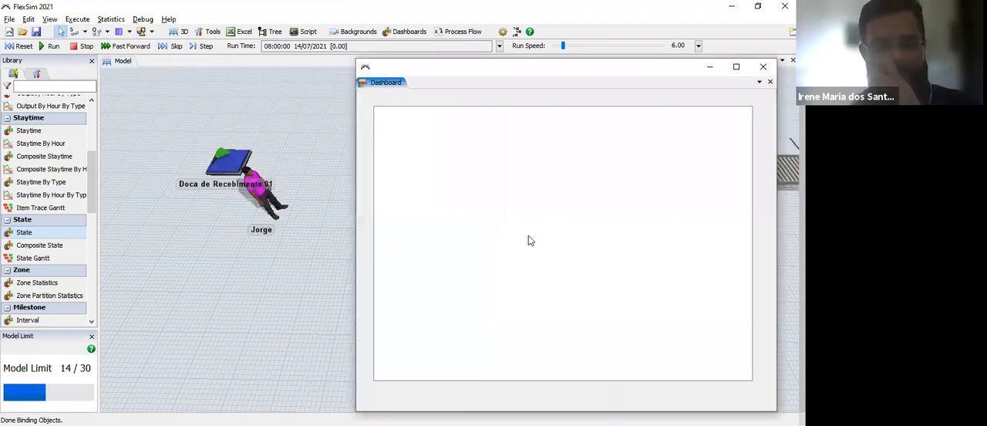
Step: Rename the State chart as "Dashboard 1"
left_click(530, 238)
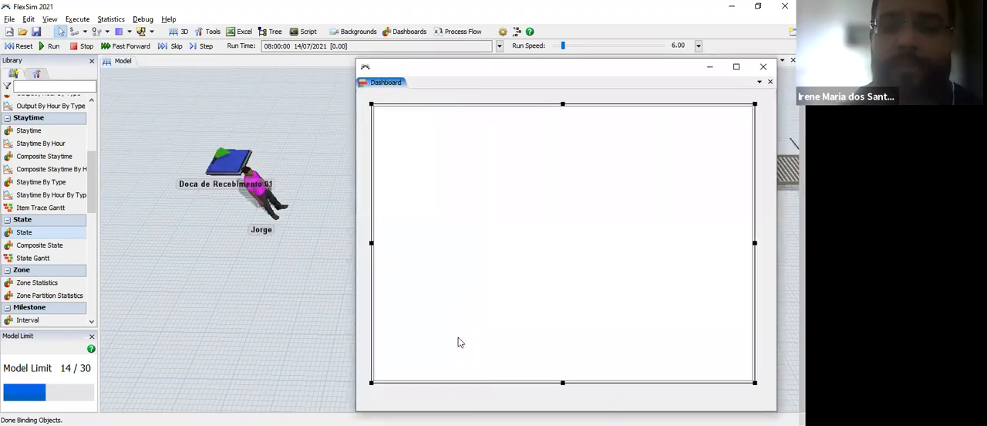
double_click(553, 341)
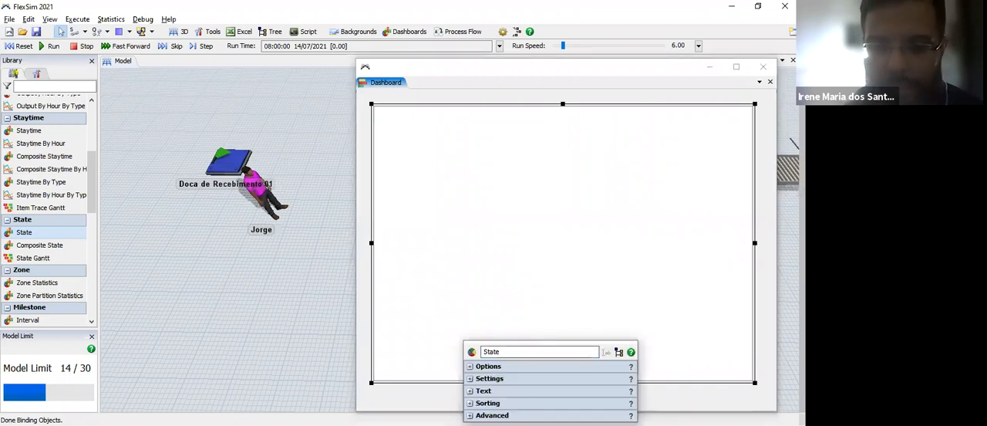
double_click(491, 351)
type("Dashboard 1")
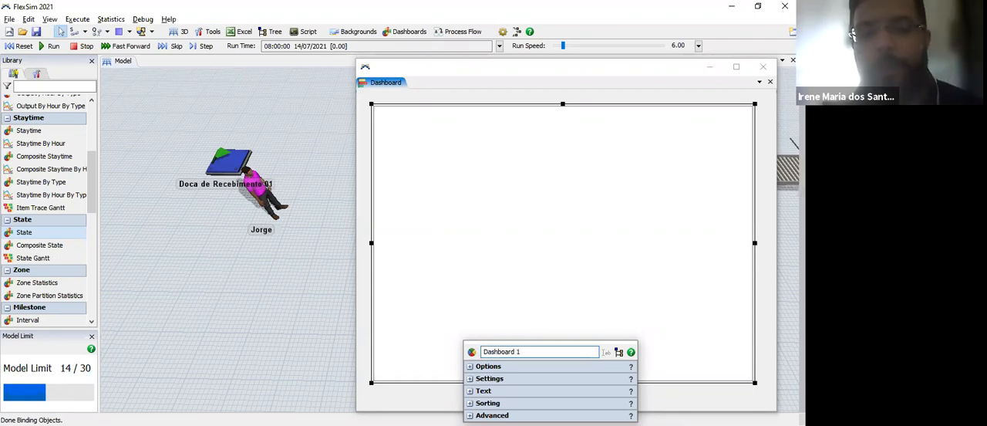
Step: Add all operators, processors and transporters as the objects tracked by the Dashboard 1 chart
left_click(471, 369)
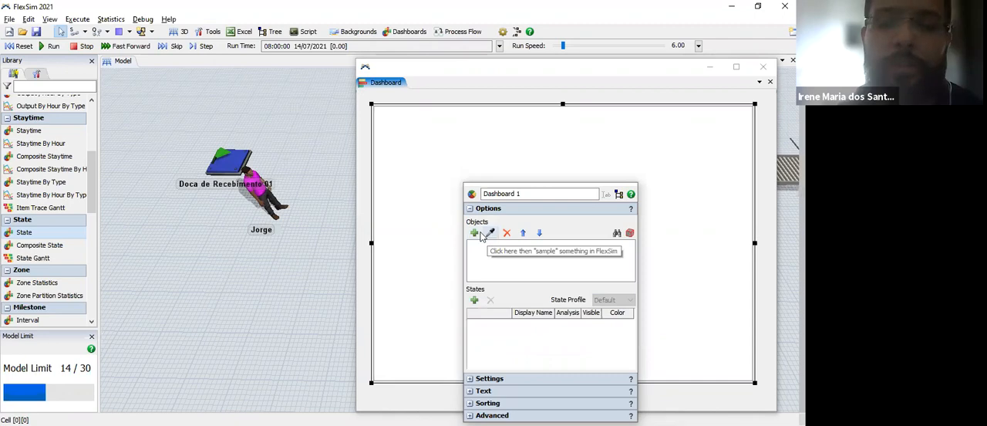
left_click(474, 233)
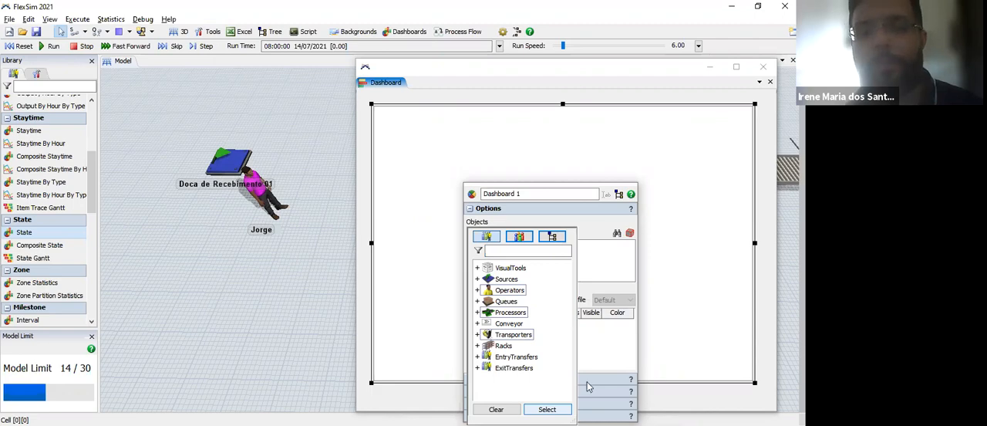
left_click(445, 255)
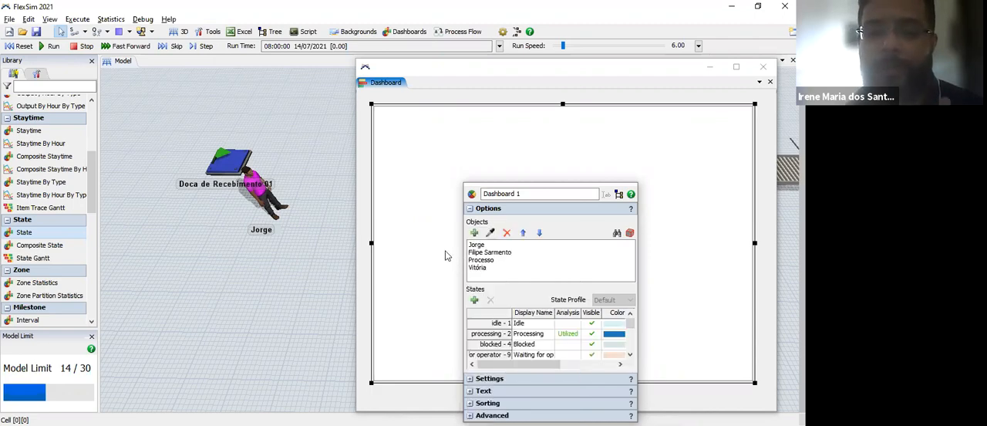
left_click(458, 149)
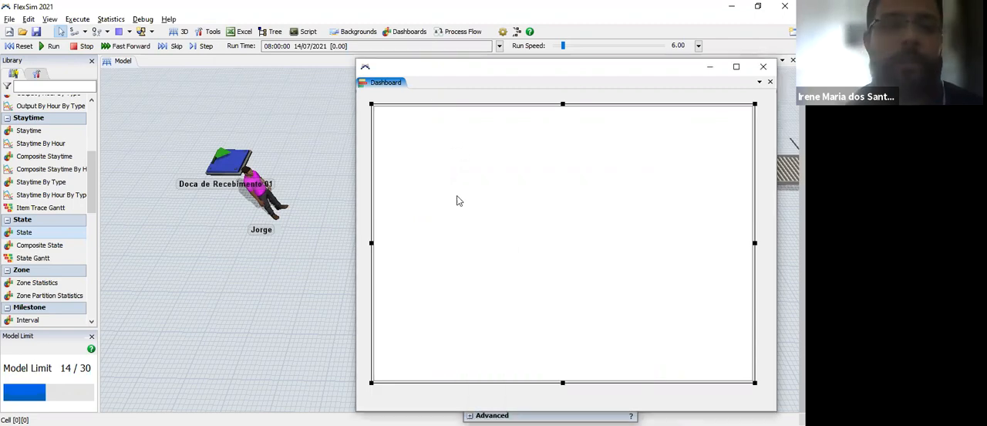
left_click(458, 196)
Step: Reset and run the simulation with the model line visible beside the floating dashboard window
left_click(20, 46)
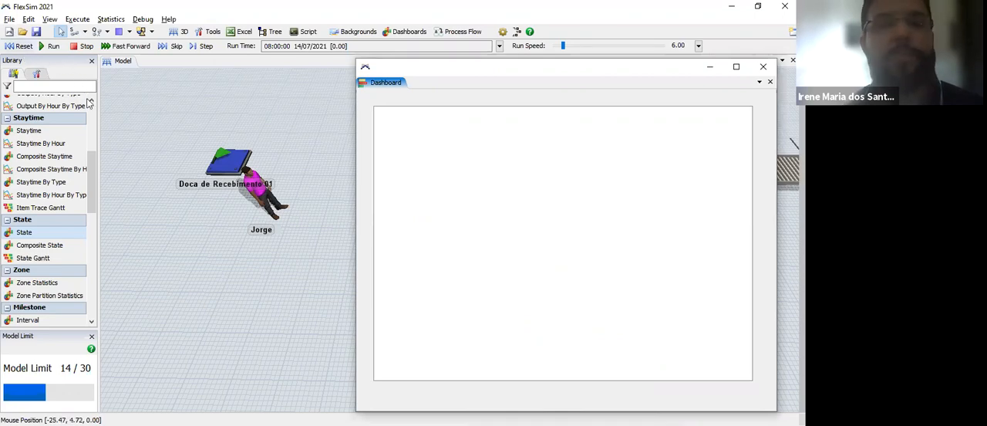
left_click_drag(172, 235, 205, 235)
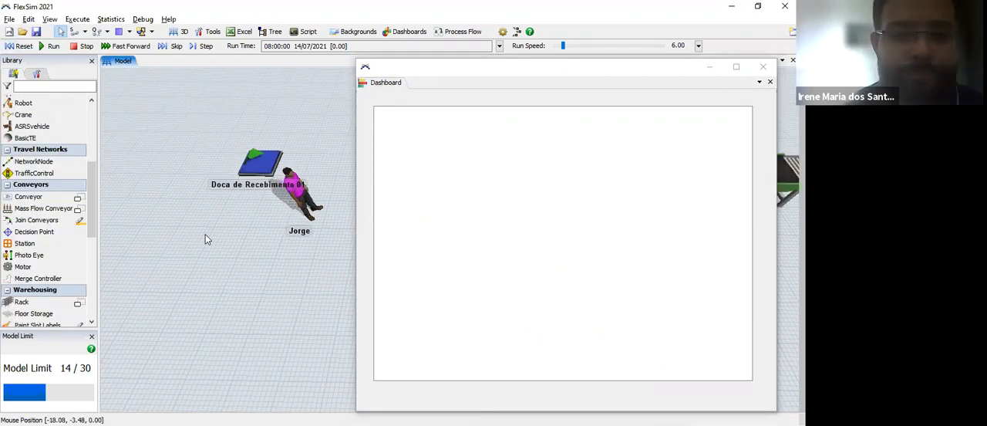
scroll(205, 234, "down", 2)
scroll(271, 250, "down", 5)
left_click_drag(272, 250, 52, 185)
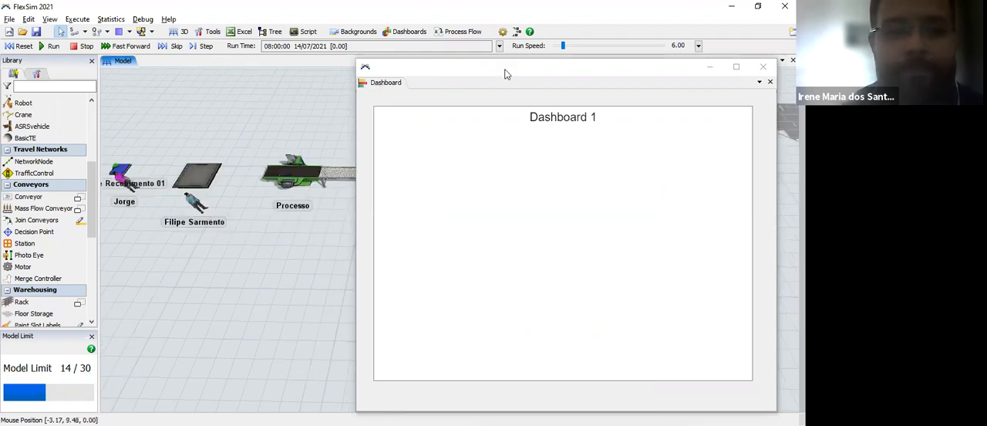
left_click_drag(505, 71, 545, 73)
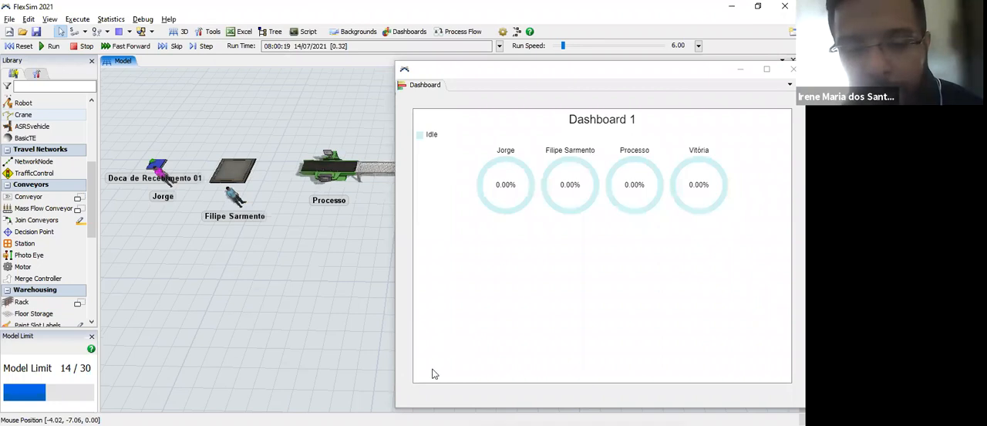
Step: Reduce the Dashboard 1 chart's height to free the lower part of the dashboard
left_click(440, 297)
left_click_drag(417, 380, 415, 277)
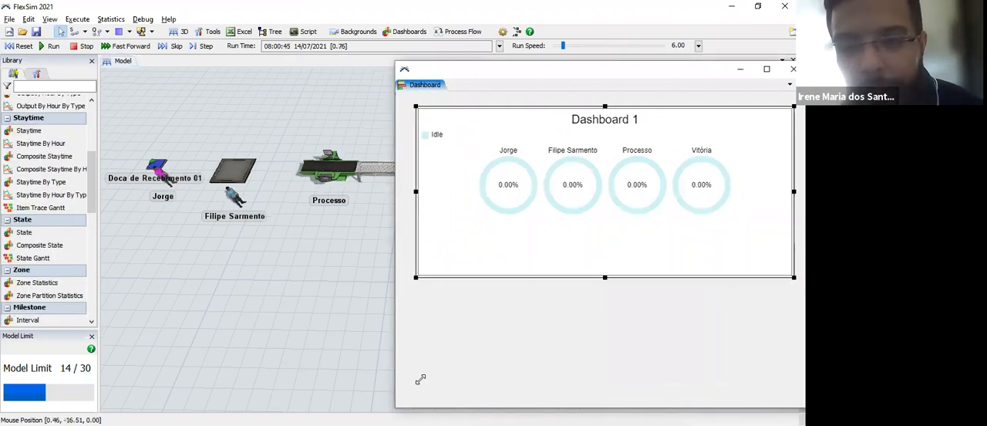
Step: Keep the floating dashboard in view beside the model, run the simulation at speed 984, and slow it to 2.86
left_click_drag(420, 379, 408, 317)
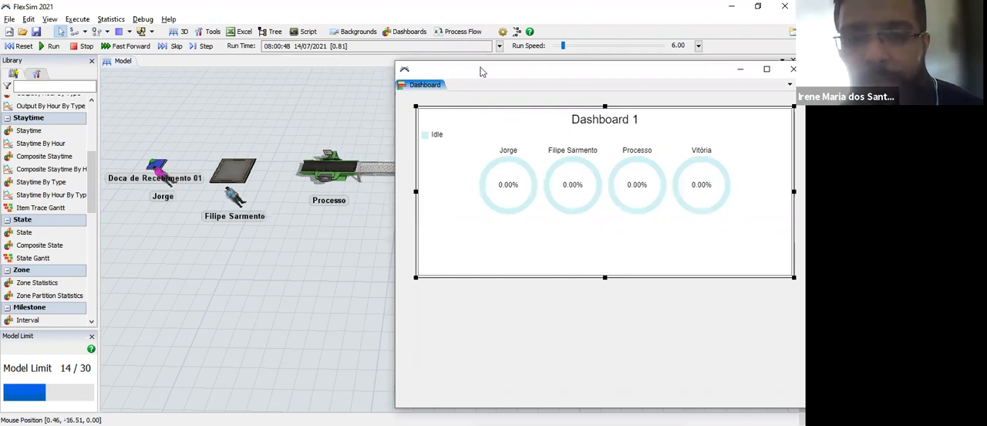
left_click_drag(479, 74, 463, 122)
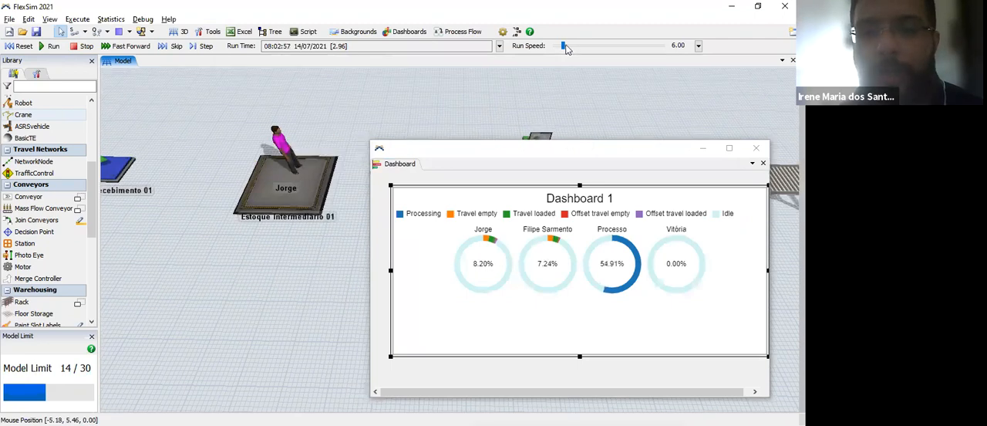
left_click_drag(580, 50, 586, 46)
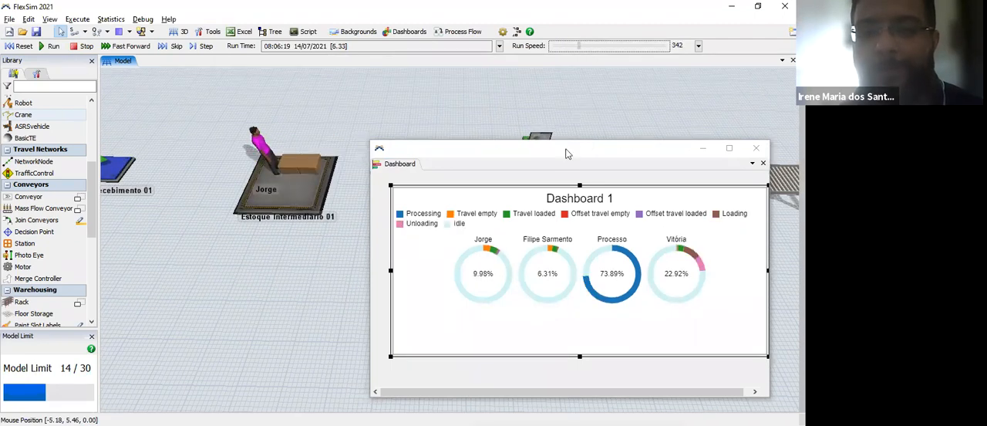
left_click_drag(562, 145, 545, 112)
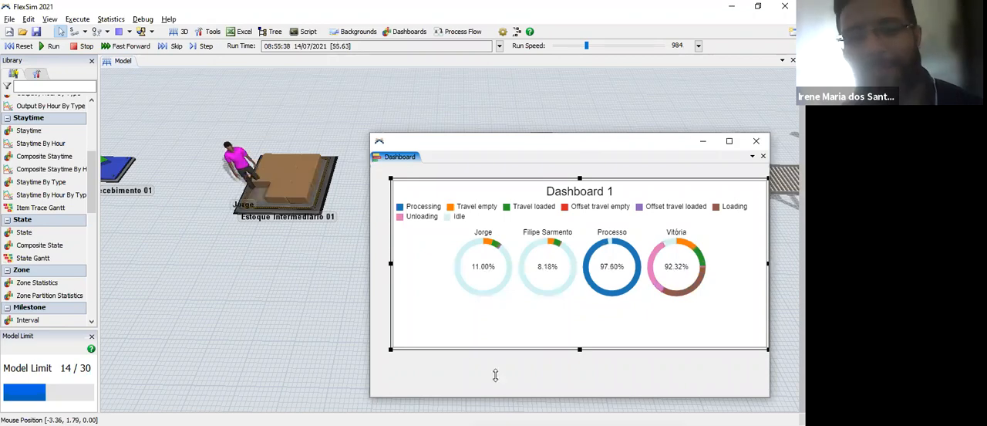
left_click(486, 357)
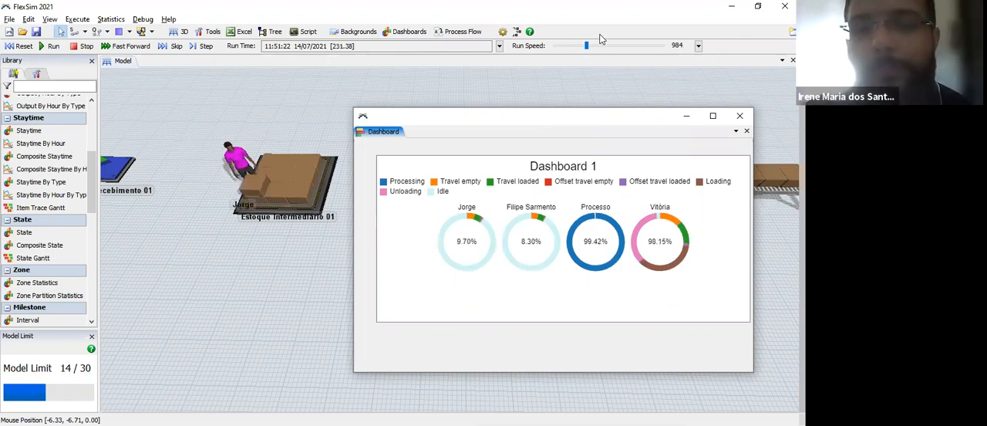
left_click_drag(566, 48, 561, 48)
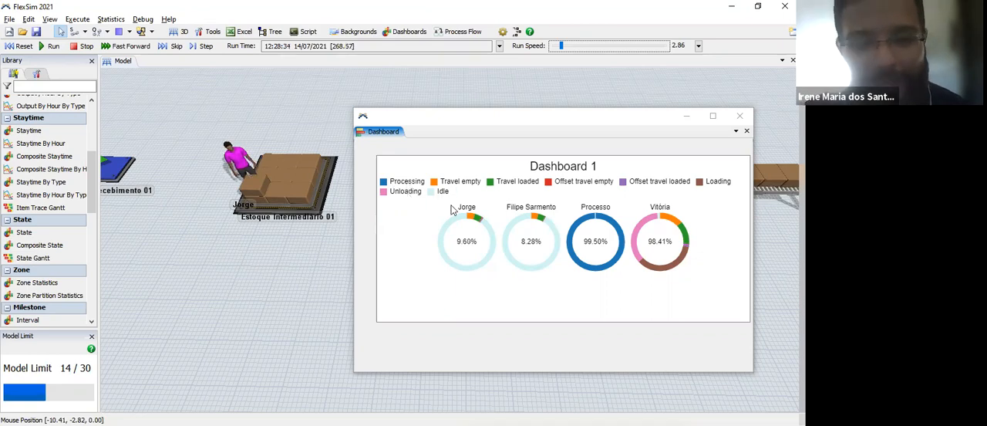
Step: Examine the state shares of both operators, Processo and the forklift in the Dashboard 1 chart
mouse_move(461, 222)
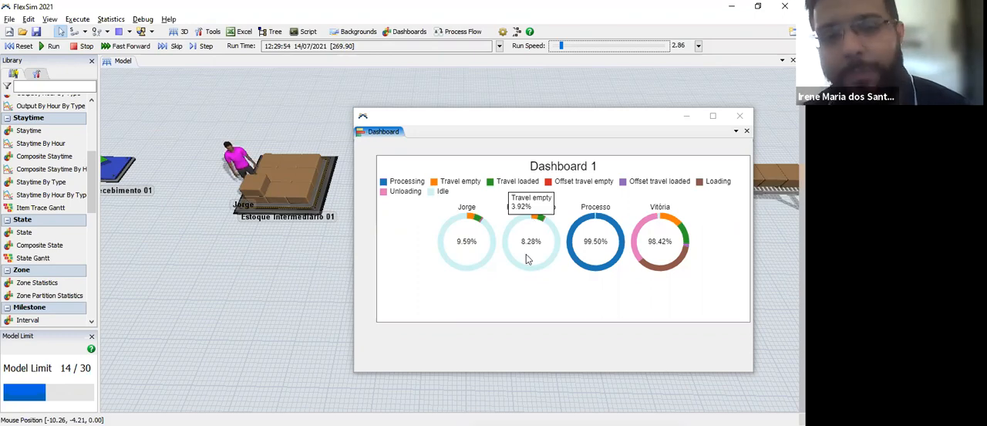
mouse_move(597, 221)
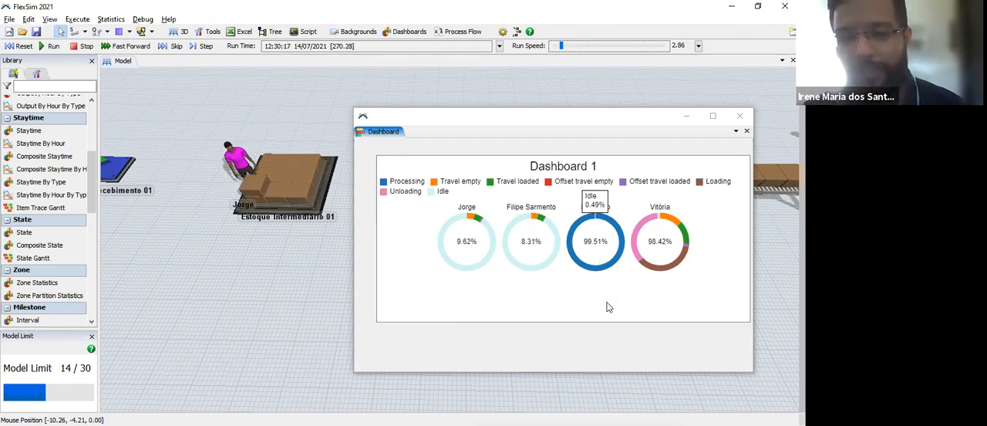
left_click(655, 242)
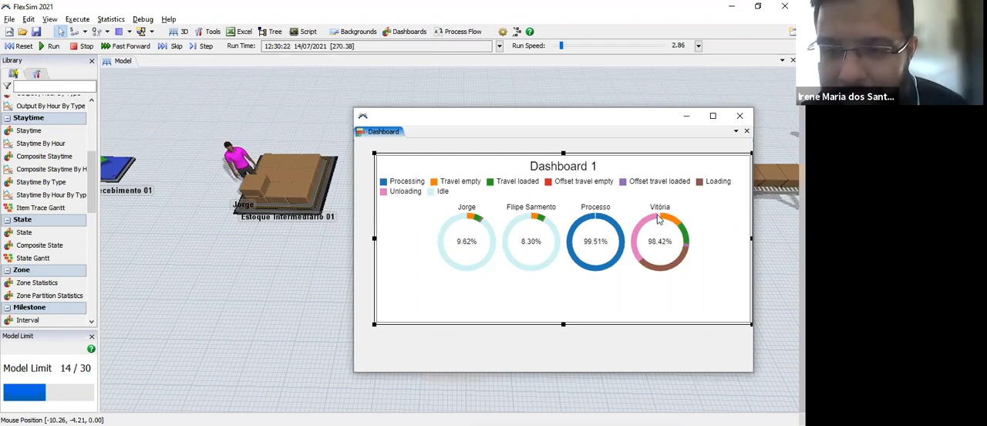
mouse_move(659, 220)
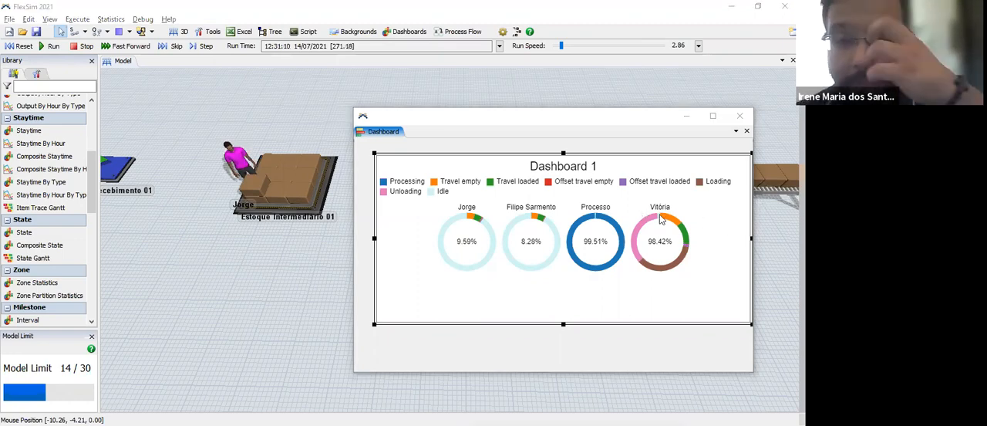
left_click(661, 215)
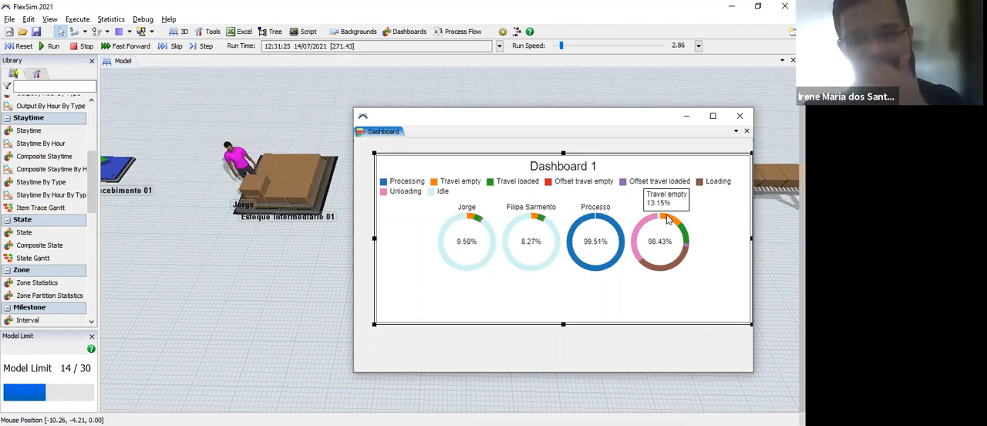
mouse_move(685, 241)
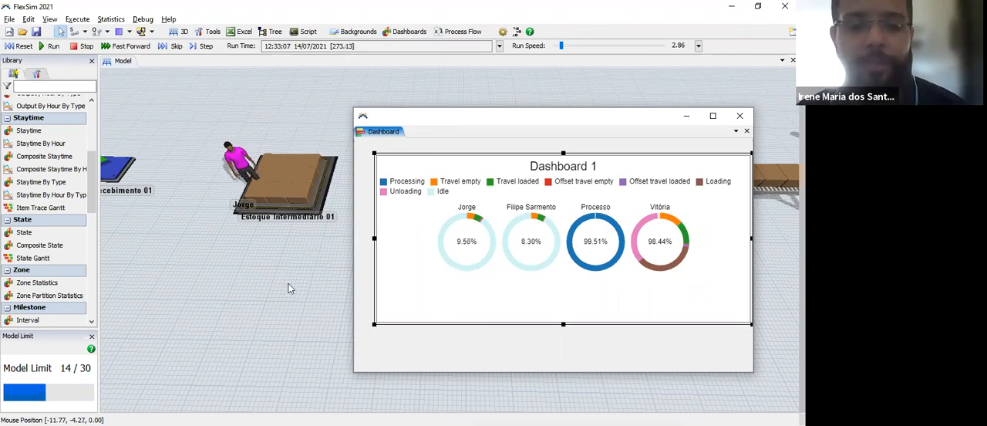
Step: Dock the dashboard in the main workspace and detach the Model view into its own floating window
left_click_drag(194, 244, 251, 259)
left_click_drag(301, 316, 202, 282)
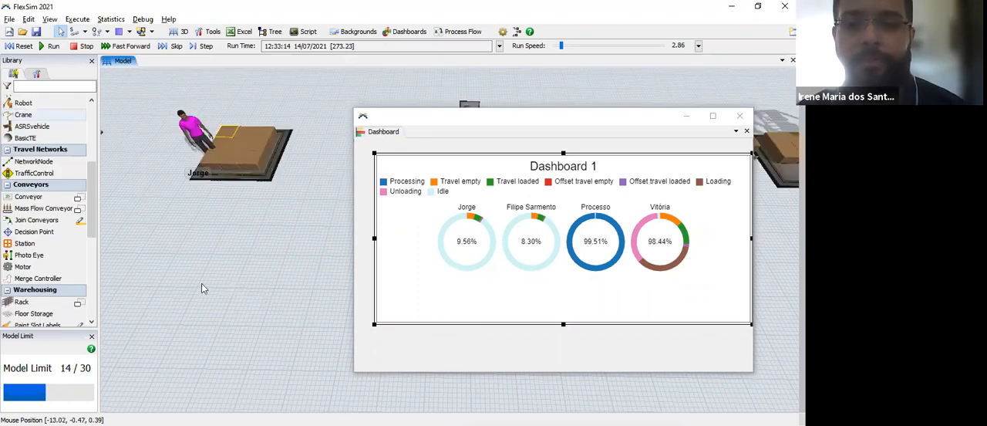
left_click_drag(60, 286, 17, 280)
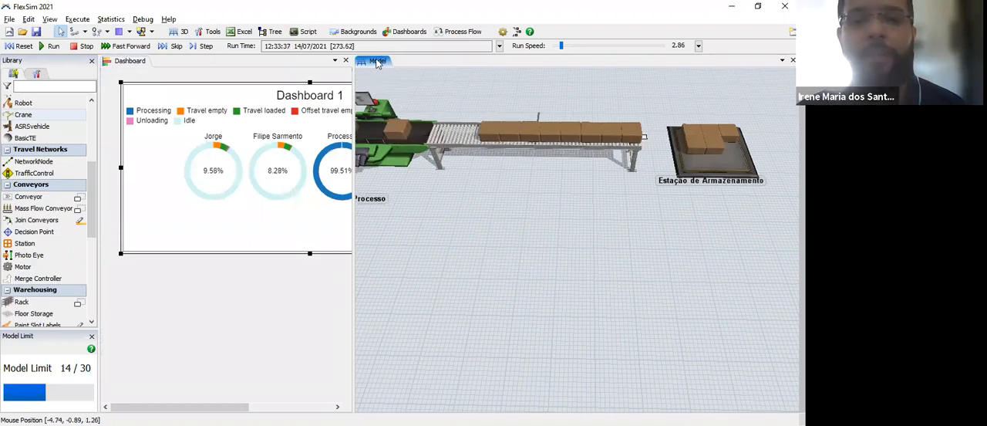
left_click(346, 61)
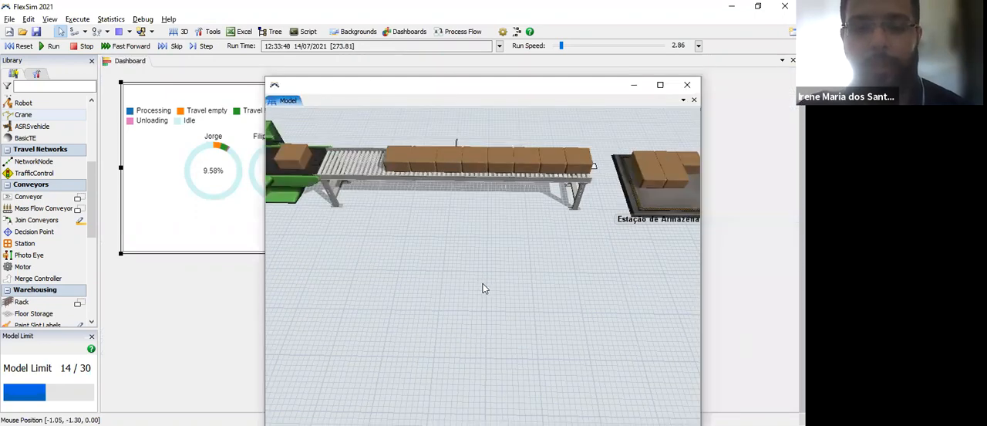
Step: Inspect the running line from Doca de Recebimento 01 through Processo and the conveyor to Estação de Armazenamento
left_click_drag(380, 176, 442, 240)
left_click_drag(545, 179, 554, 154)
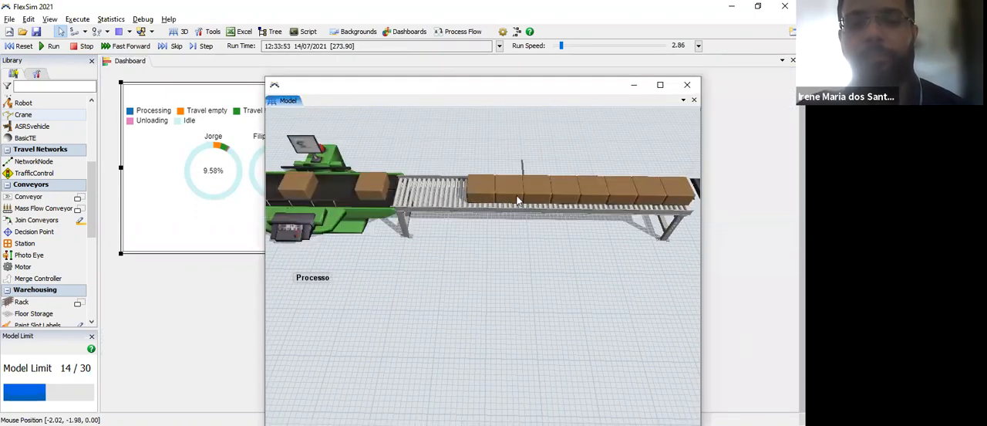
left_click_drag(486, 284, 401, 276)
left_click_drag(588, 216, 506, 207)
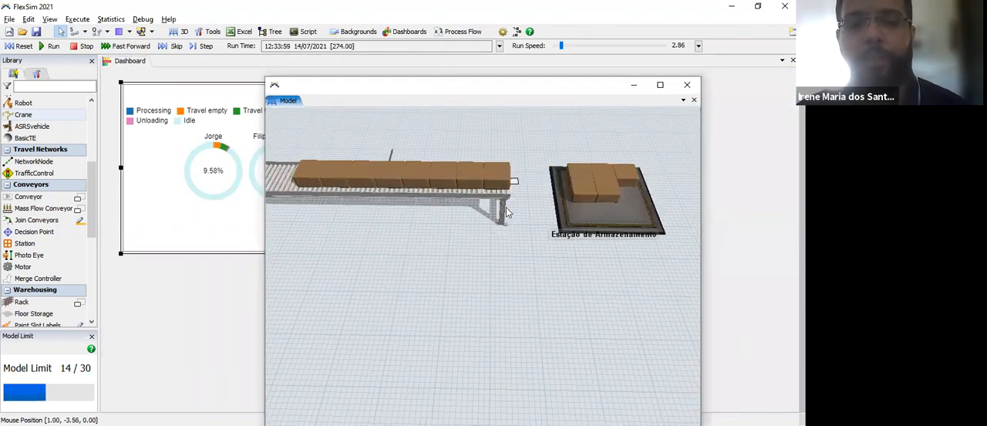
left_click_drag(596, 180, 548, 175)
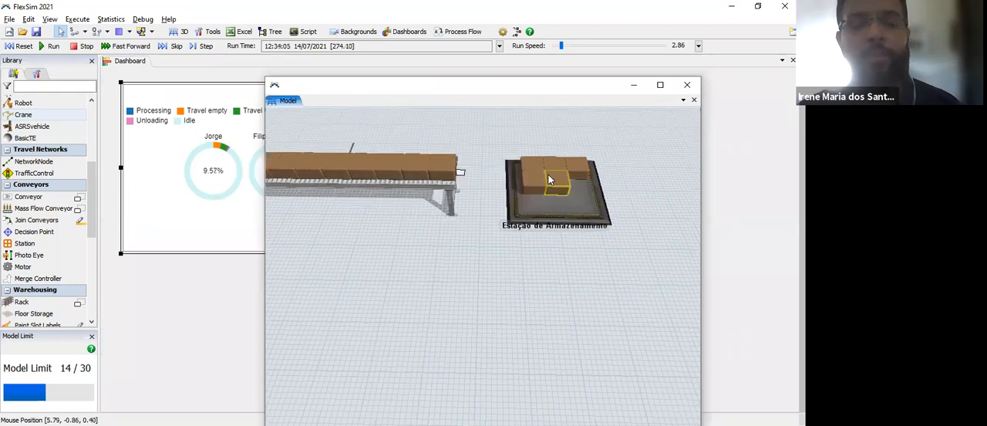
scroll(445, 301, "up", 3)
left_click_drag(445, 297, 565, 307)
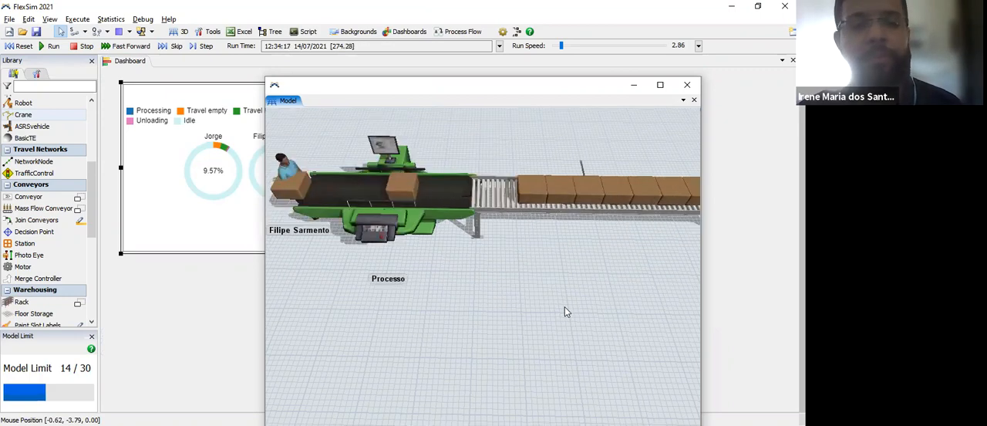
scroll(565, 309, "down", 3)
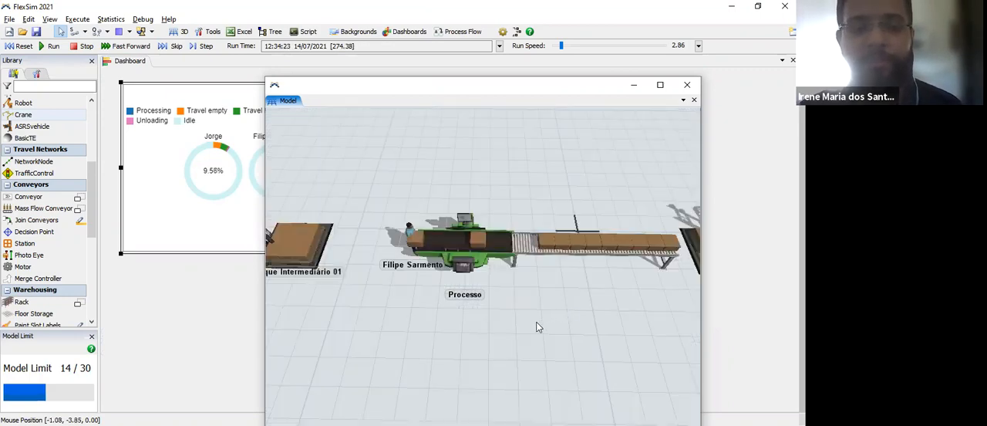
left_click_drag(560, 321, 679, 287)
left_click_drag(568, 283, 544, 272)
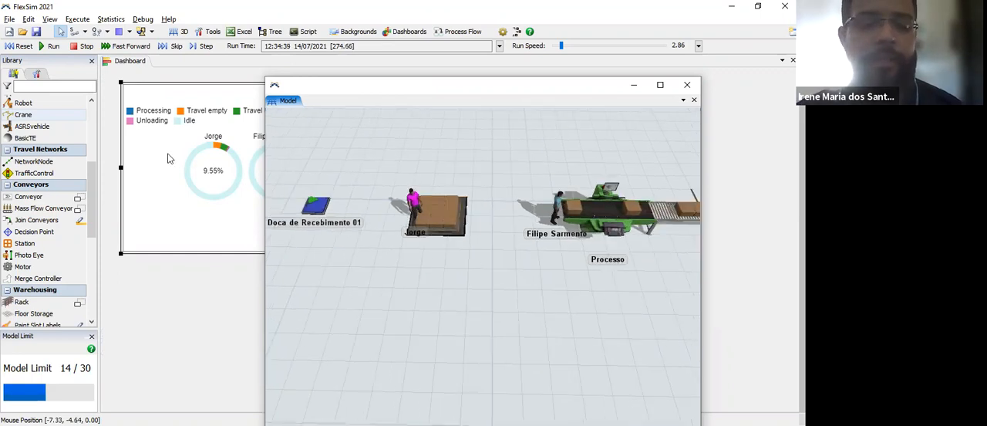
left_click_drag(335, 229, 389, 237)
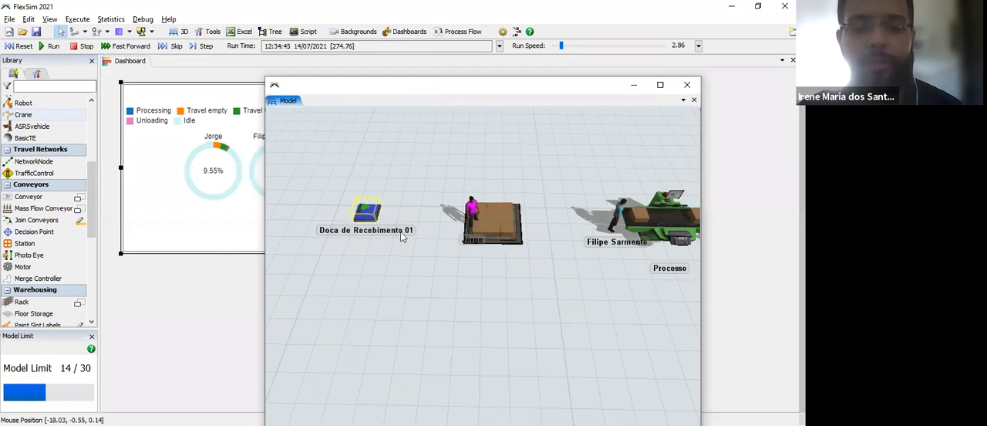
left_click(505, 242)
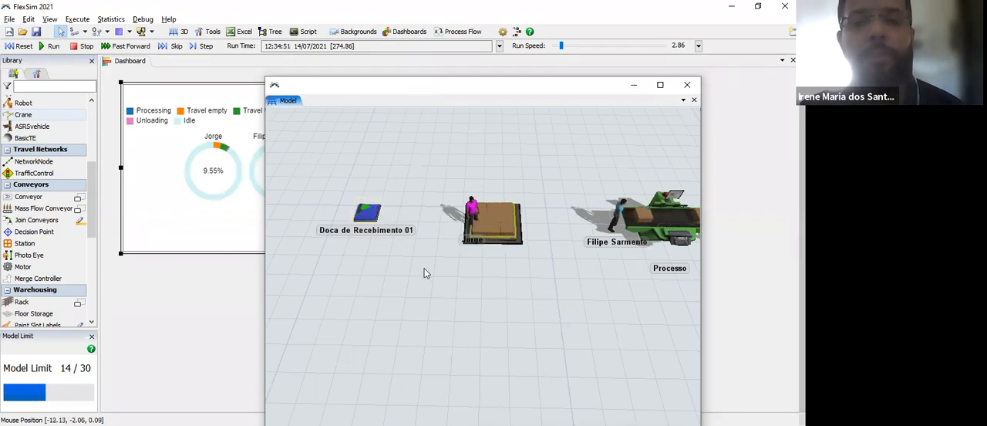
left_click_drag(425, 270, 387, 255)
left_click_drag(682, 284, 411, 292)
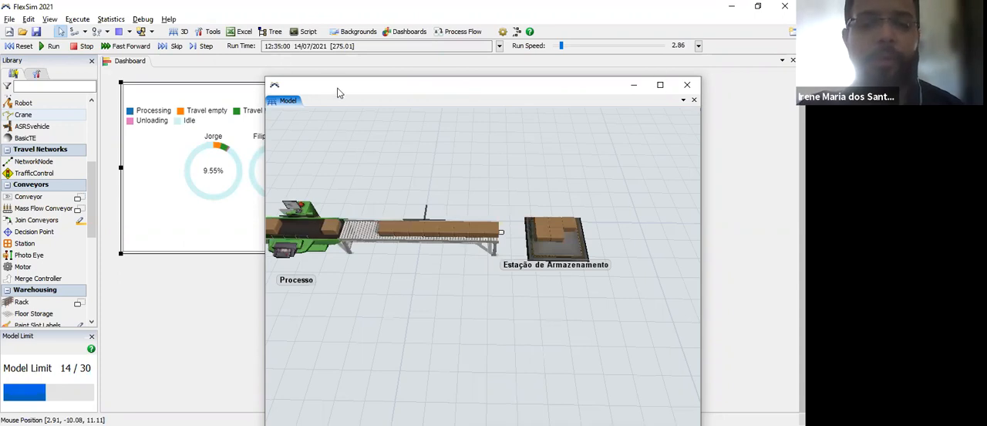
Step: Move the floating Model window aside to uncover all four resource rings of the Dashboard 1 chart
left_click_drag(339, 86, 525, 69)
left_click_drag(364, 130, 350, 124)
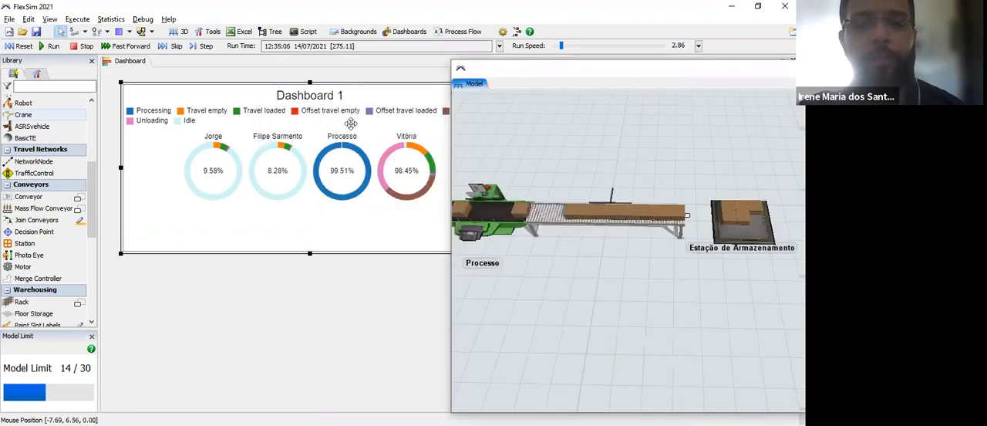
left_click(476, 165)
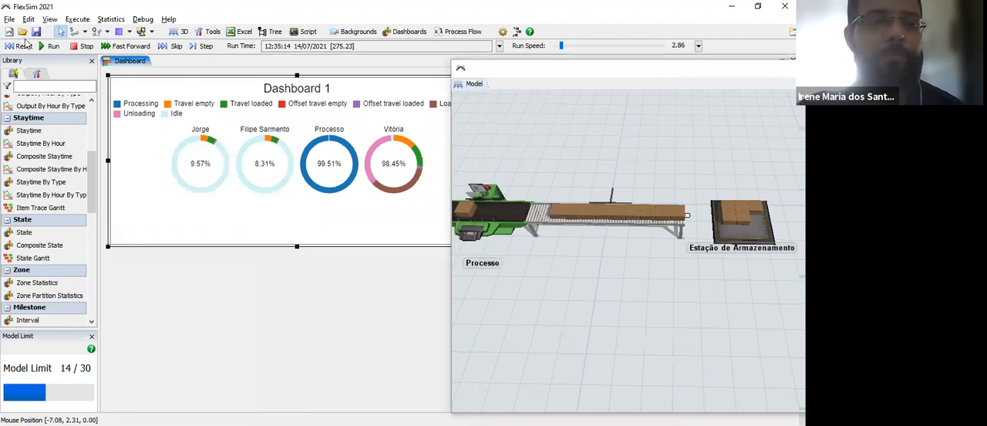
Step: Stop and reset the simulation, and stretch the Dashboard 1 chart down to fill the dashboard's height
left_click(74, 49)
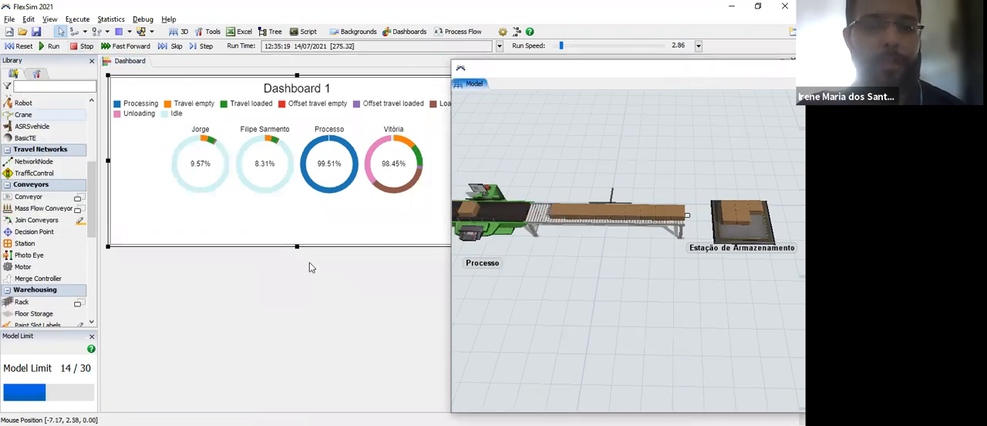
left_click_drag(296, 264, 296, 394)
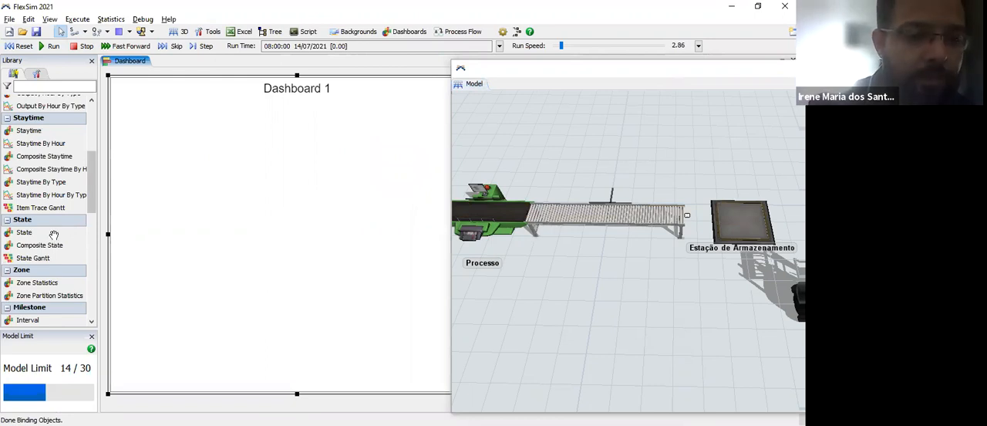
Step: Add a State Gantt chart to the dashboard and widen the Library to show its full entries
left_click_drag(35, 260, 156, 262)
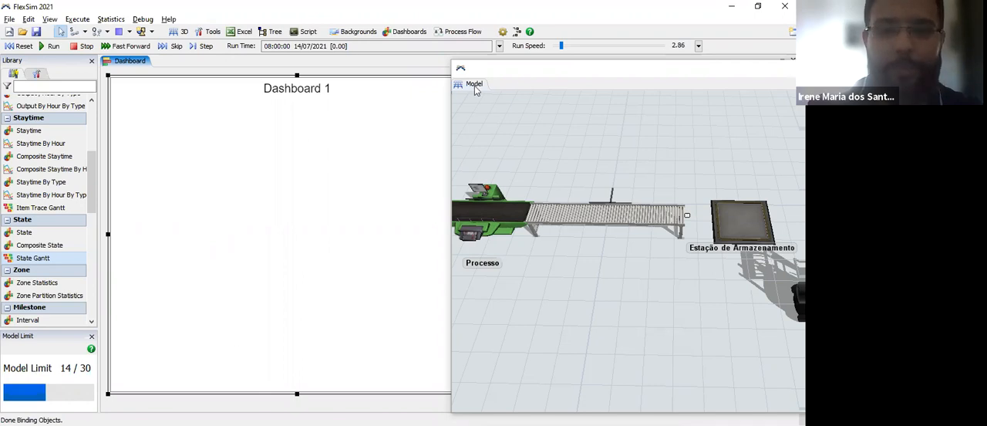
left_click(561, 70)
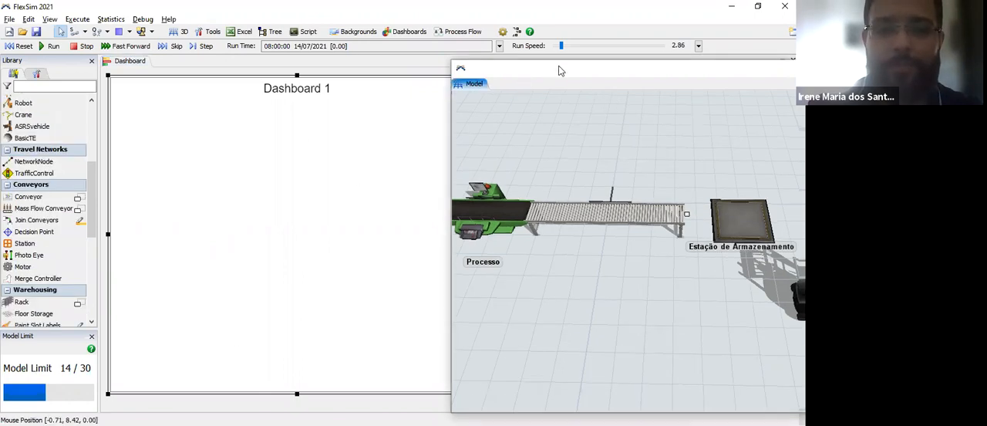
left_click(258, 330)
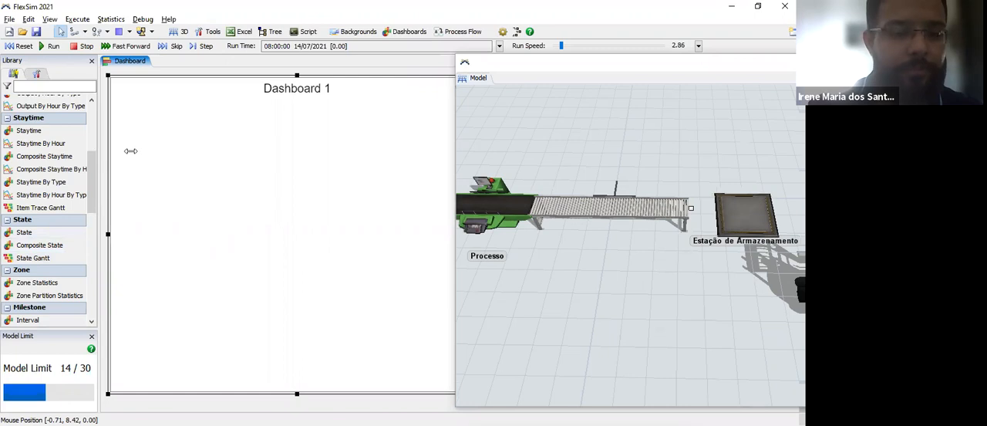
left_click_drag(99, 247, 135, 247)
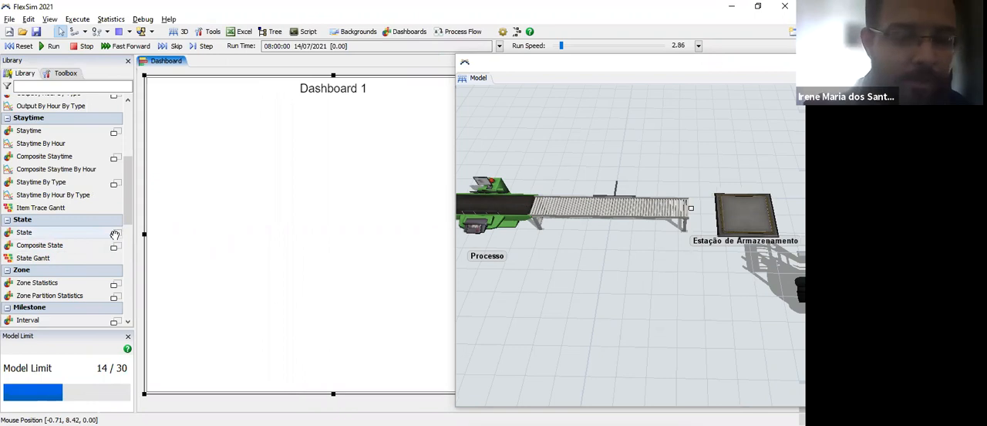
Step: Add another State chart to the dashboard and detach the dashboard into its own floating window
left_click(114, 235)
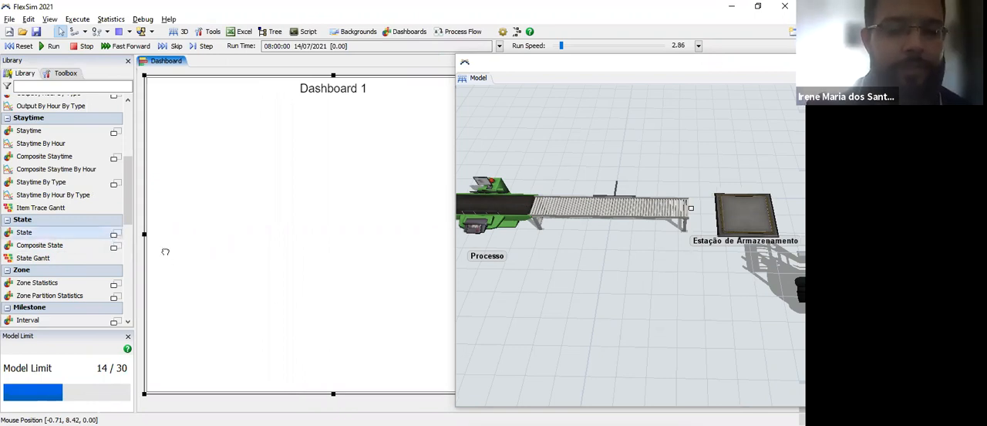
left_click_drag(281, 311, 282, 313)
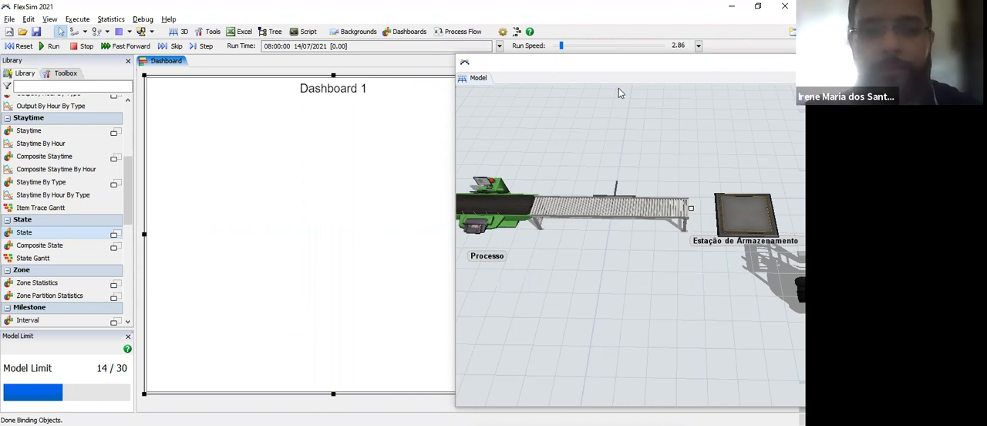
left_click_drag(644, 101, 661, 80)
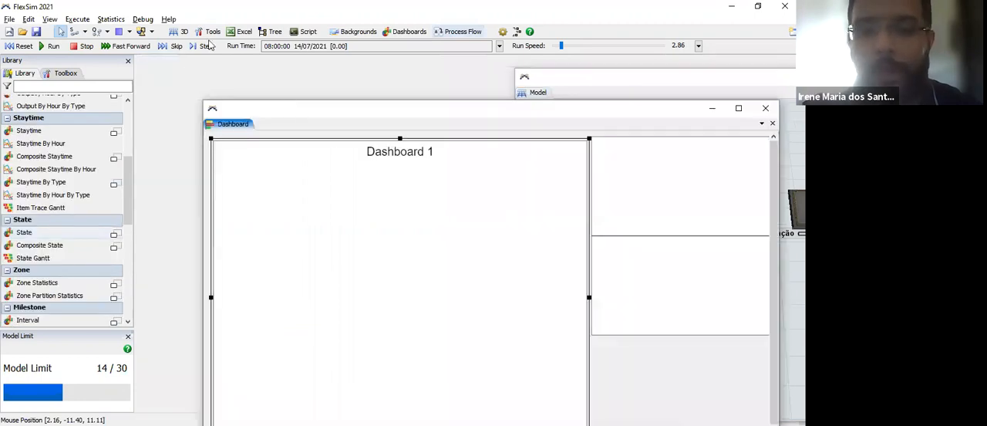
Step: Remove the extra lower State chart, then enlarge the State Gantt chart and move it partly over the Dashboard 1 chart
left_click_drag(582, 111, 505, 46)
left_click(584, 131)
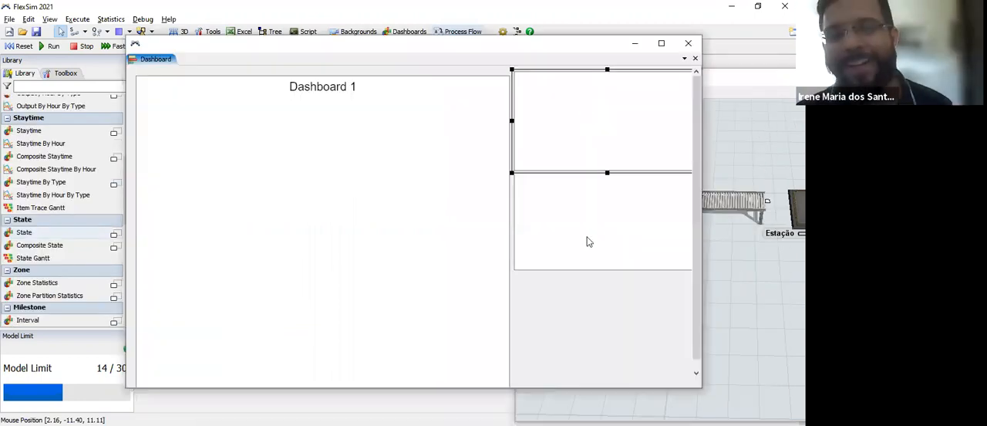
left_click(560, 277)
left_click(516, 231)
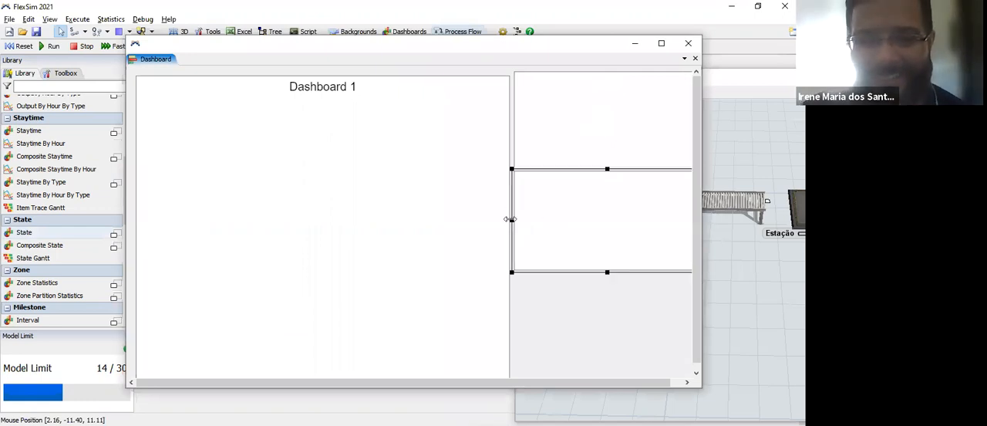
left_click_drag(511, 220, 423, 128)
left_click_drag(562, 171, 568, 293)
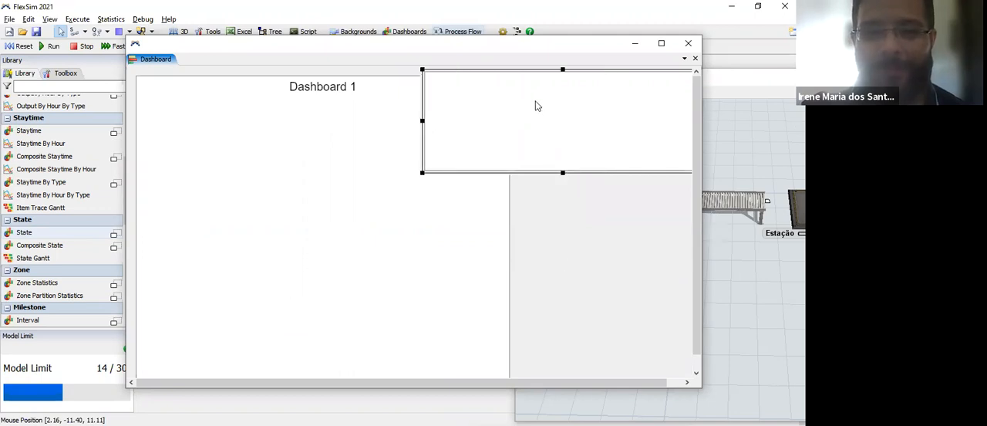
left_click_drag(523, 140, 521, 141)
left_click_drag(523, 179, 515, 150)
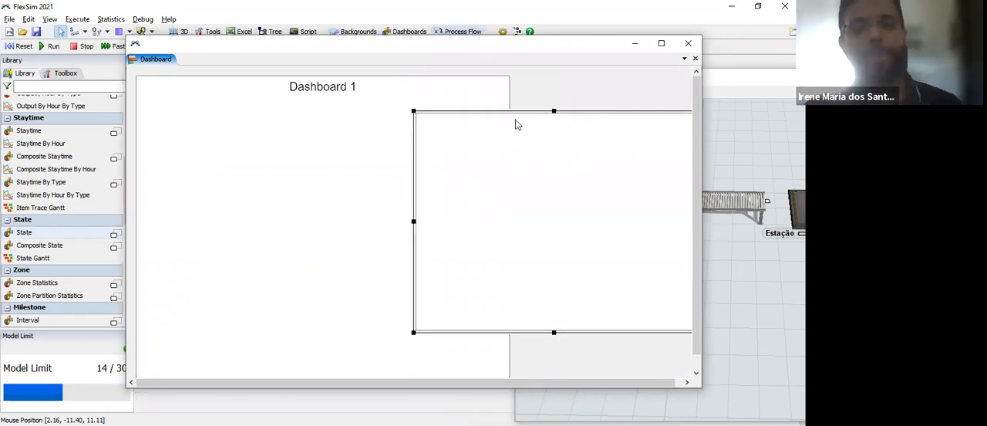
Step: Open the State Gantt chart's properties and title it Dashboard 2
double_click(601, 116)
type("Dashboard 2")
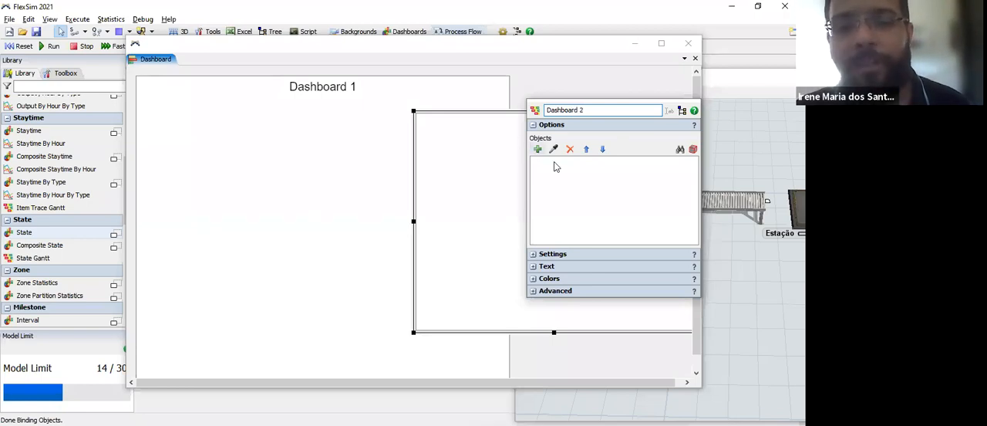
Step: Add the sources, operators, queues, processors, conveyor and transporters as objects of the Dashboard 2 chart and close its properties
left_click(537, 149)
left_click(572, 163)
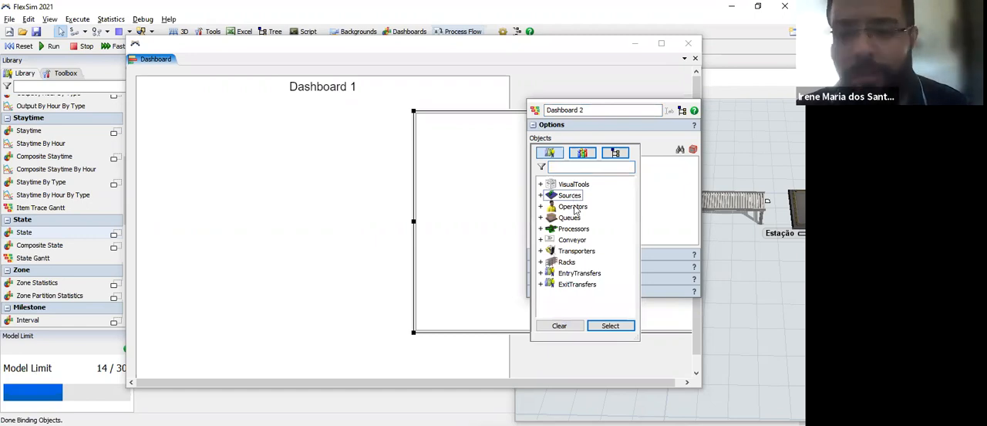
left_click(570, 220, "shift")
left_click(574, 233, "shift")
left_click(576, 242, "shift")
left_click(574, 252, "shift")
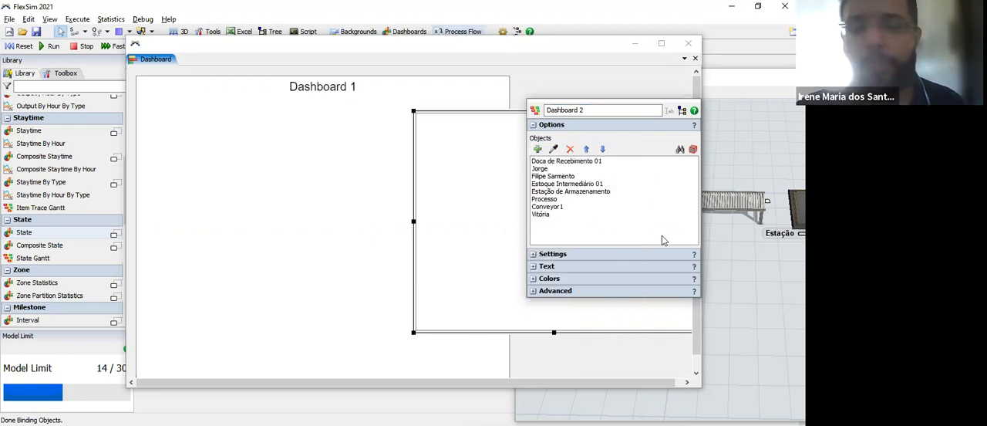
left_click(534, 110)
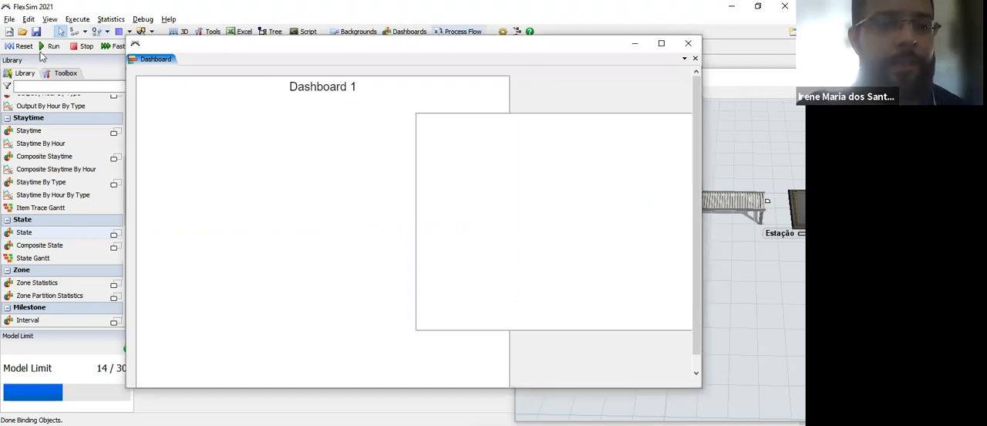
Step: Reset and run the simulation, and resize and move the Dashboard 2 Gantt chart below the Dashboard 1 rings
left_click(22, 46)
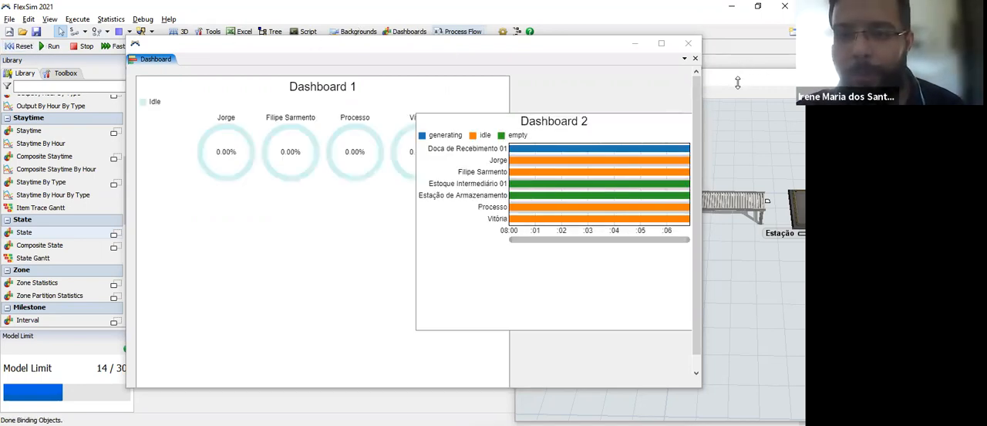
left_click(510, 155)
left_click_drag(423, 141, 419, 175)
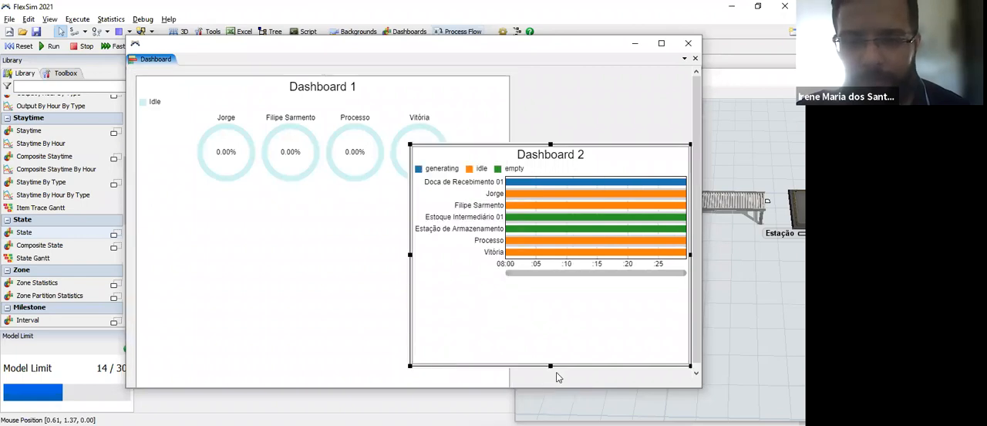
left_click_drag(550, 365, 550, 329)
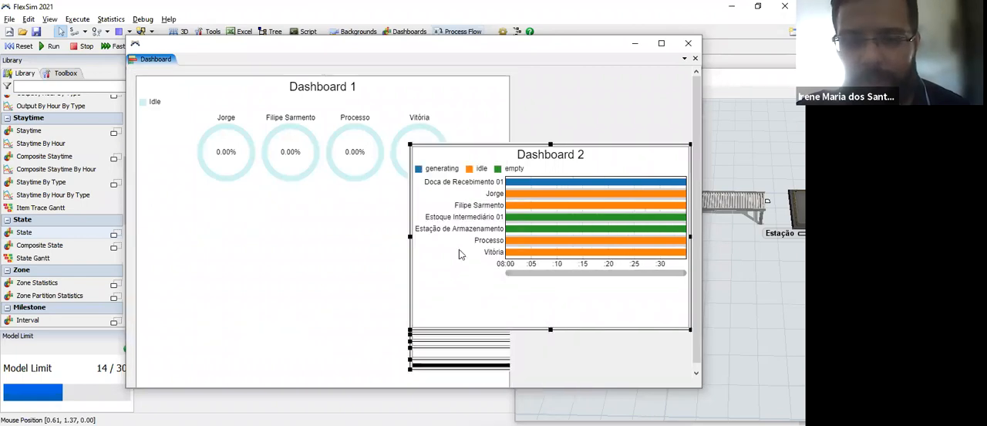
left_click_drag(410, 214, 324, 190)
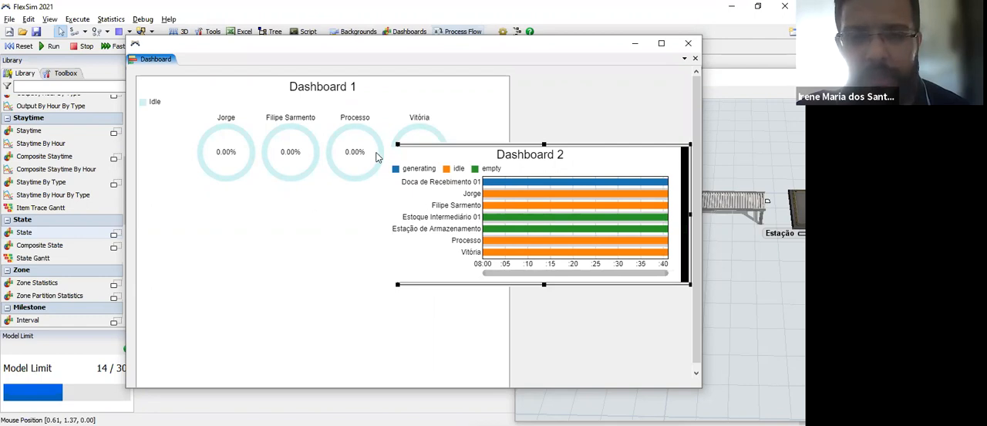
left_click_drag(382, 145, 338, 192)
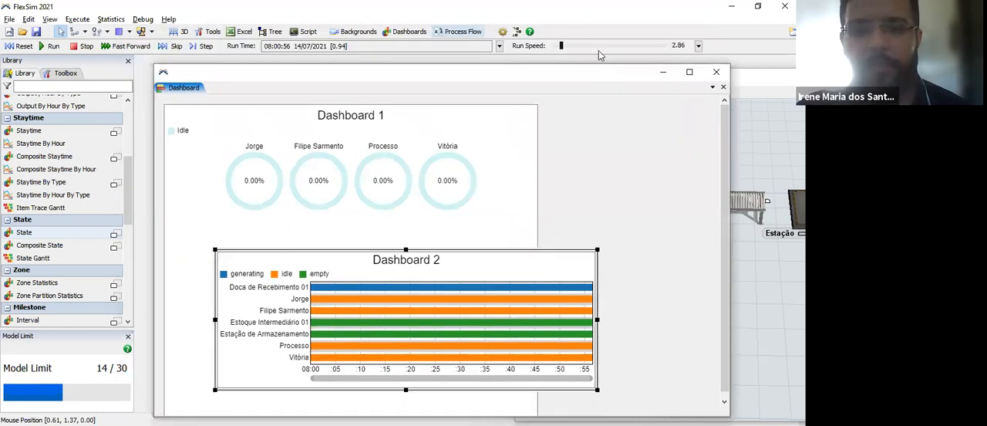
Step: Adjust the run speed to 53.14, and reset and restart the simulation
left_click_drag(598, 47, 582, 50)
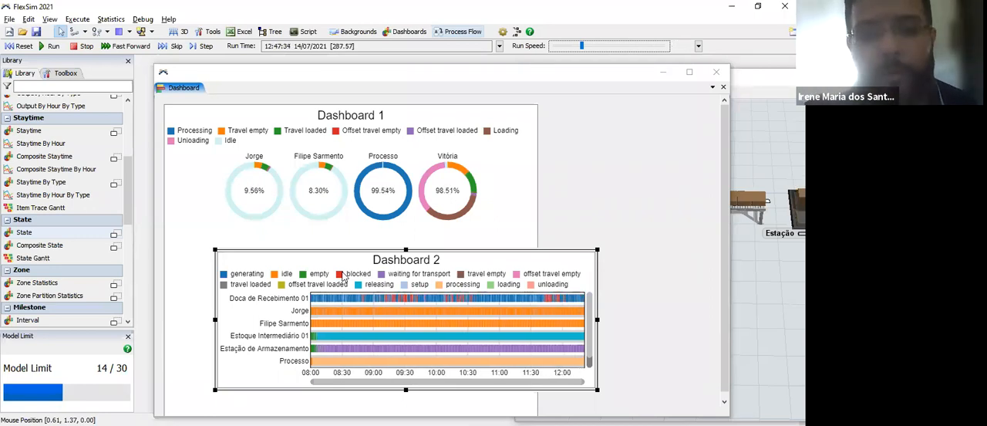
left_click_drag(584, 47, 568, 46)
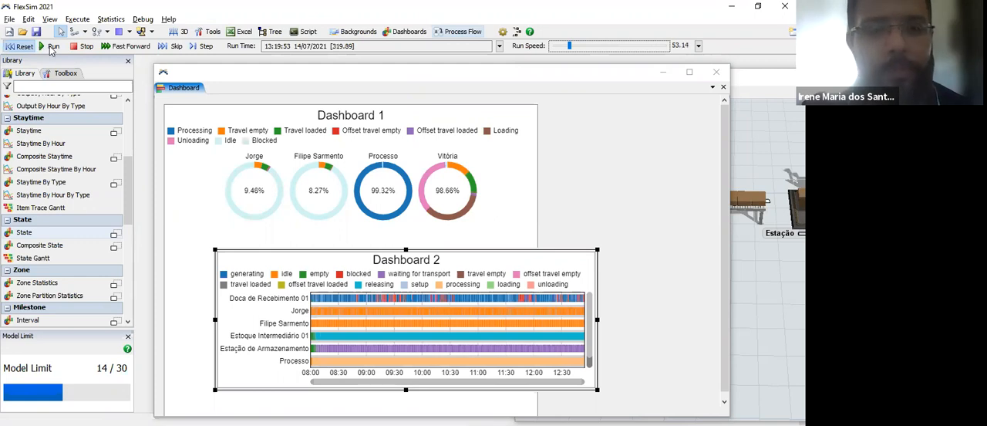
left_click(23, 46)
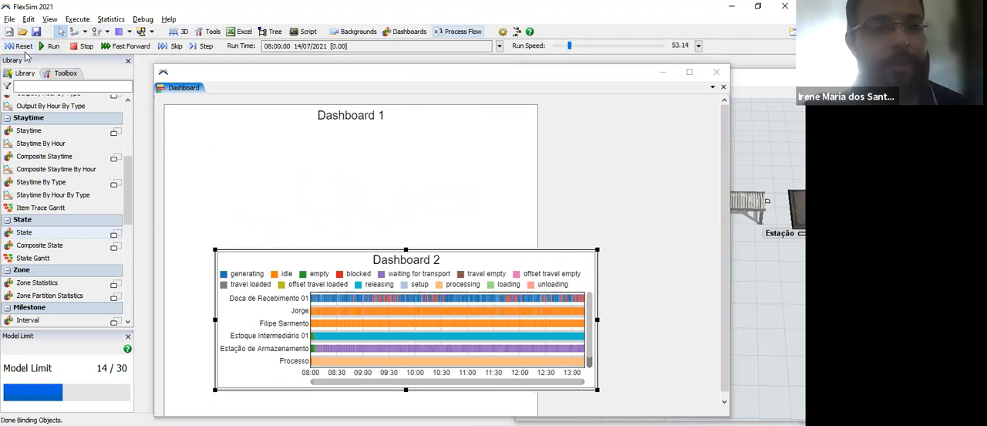
left_click(48, 47)
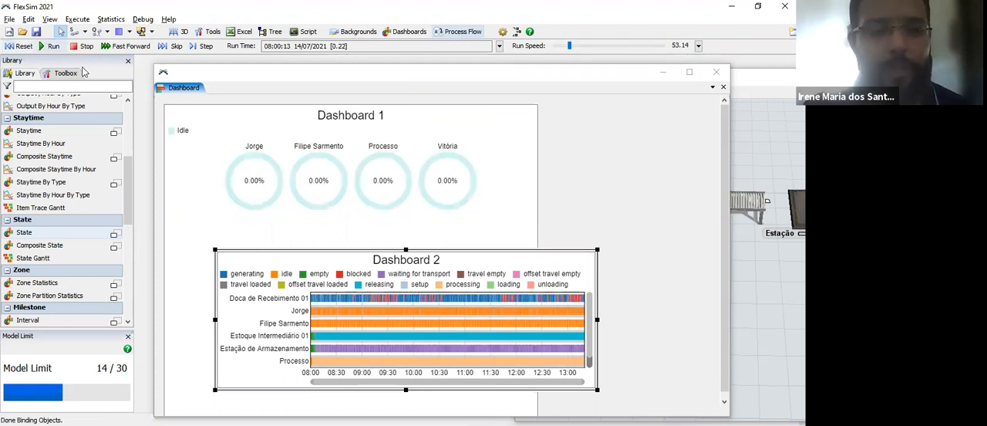